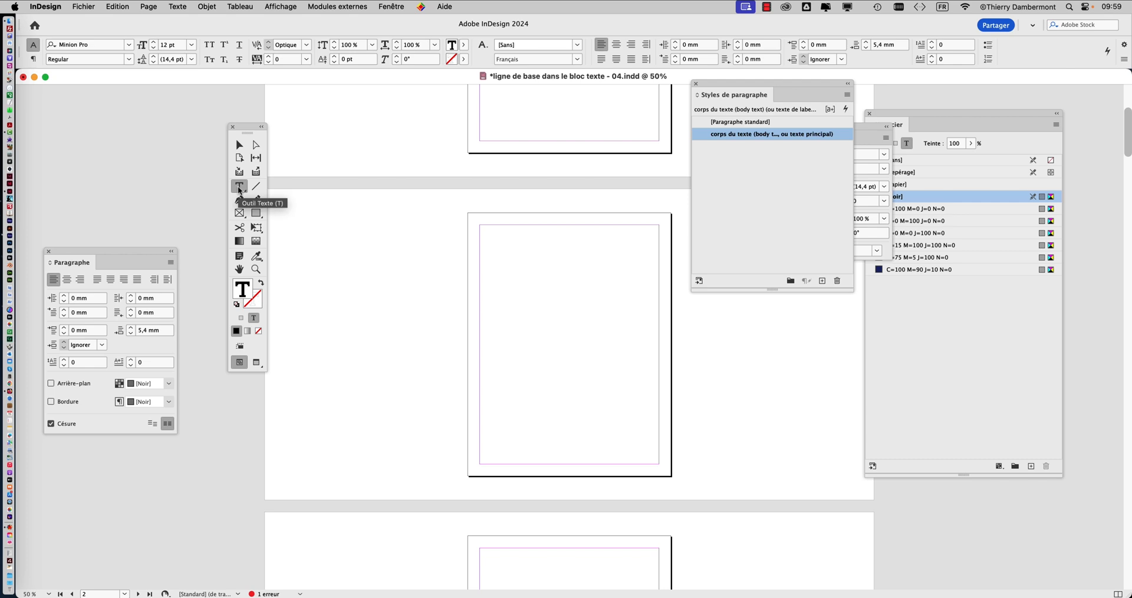
Step: Draw a text frame about 190.5 × 254 mm filling the margin area of page 2
click(239, 145)
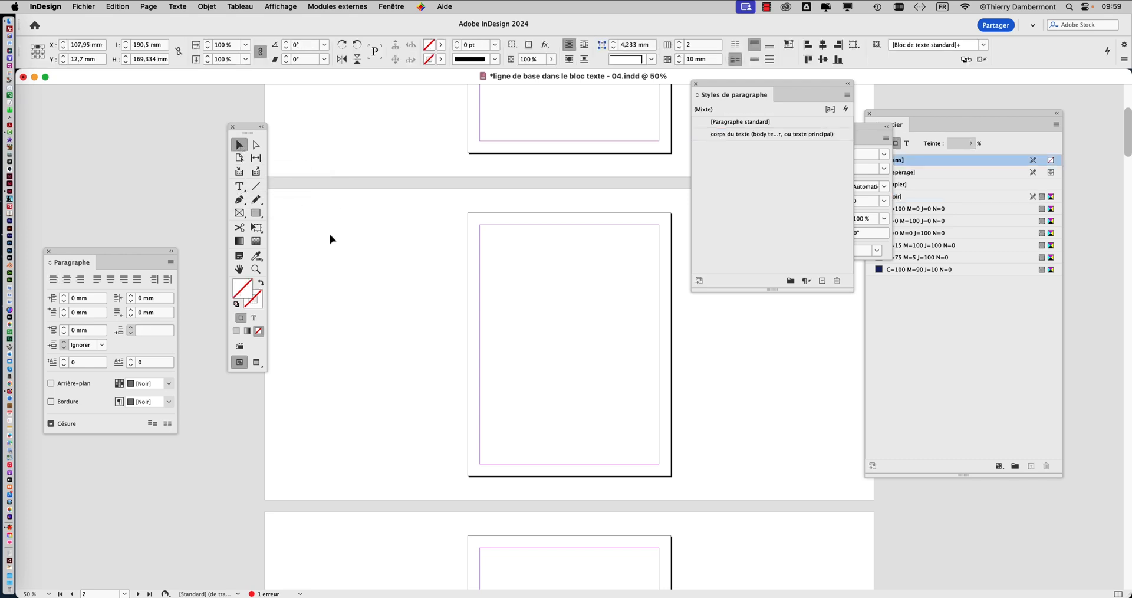
scroll(367, 253, up, 4)
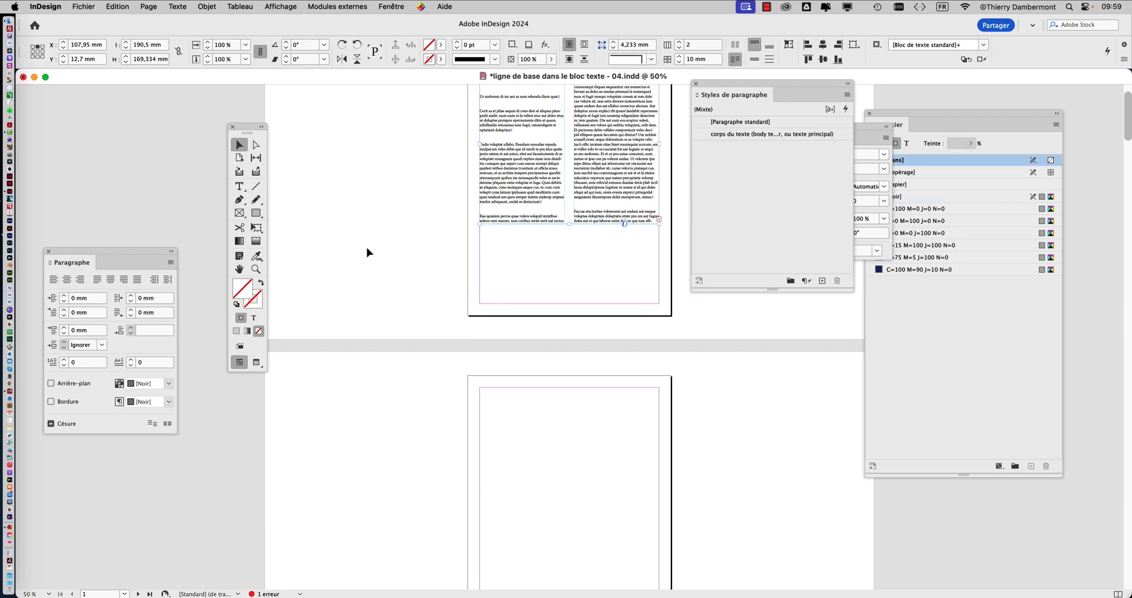
scroll(367, 252, down, 4)
scroll(367, 252, down, 2)
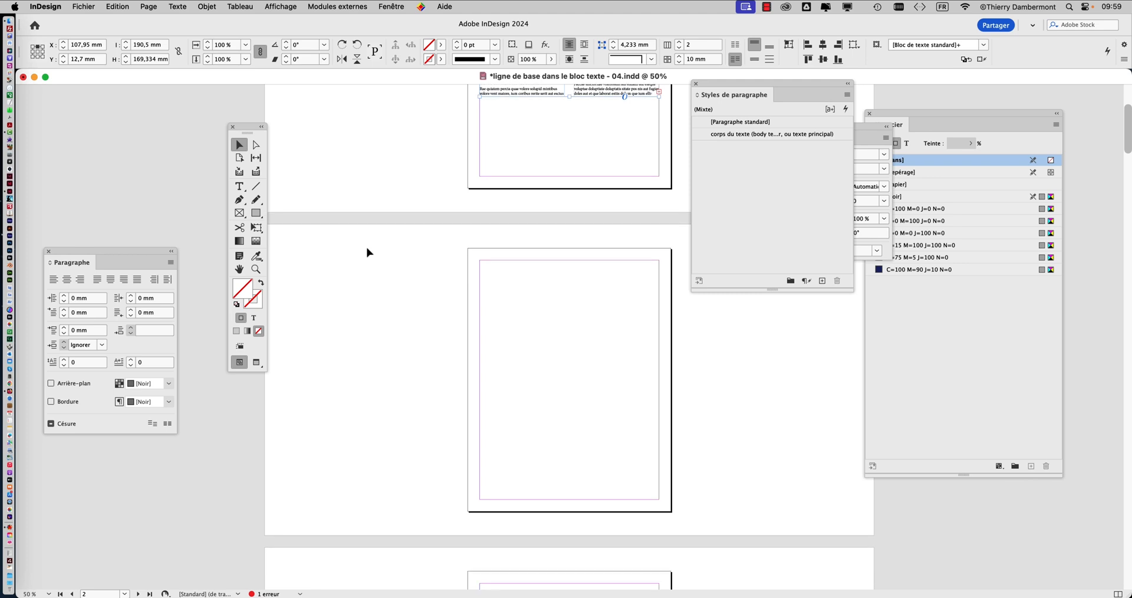
click(240, 187)
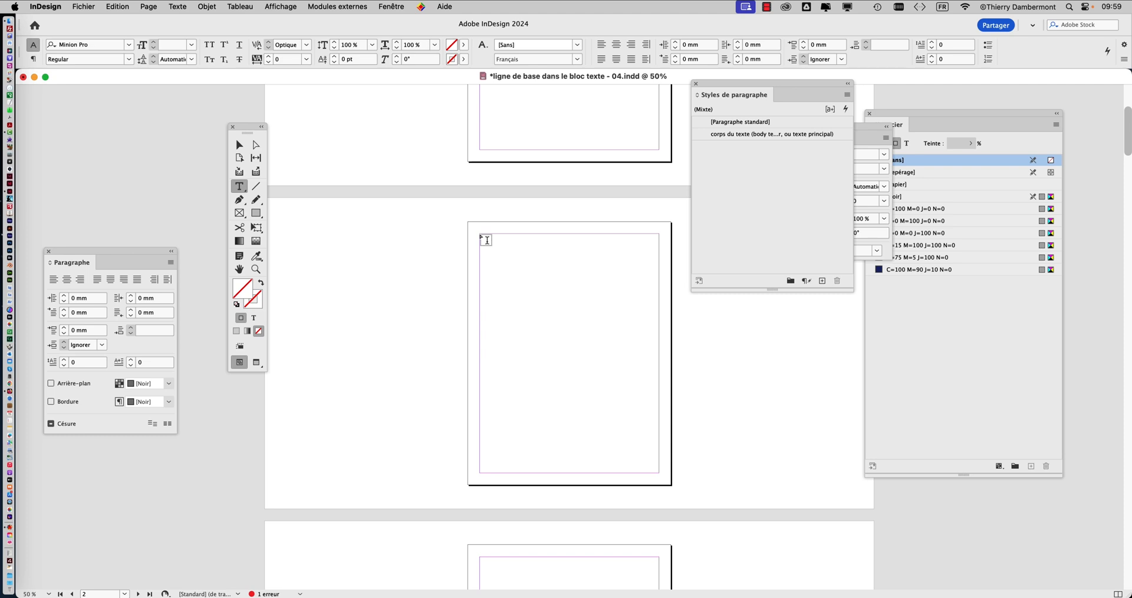
drag(484, 238, 658, 473)
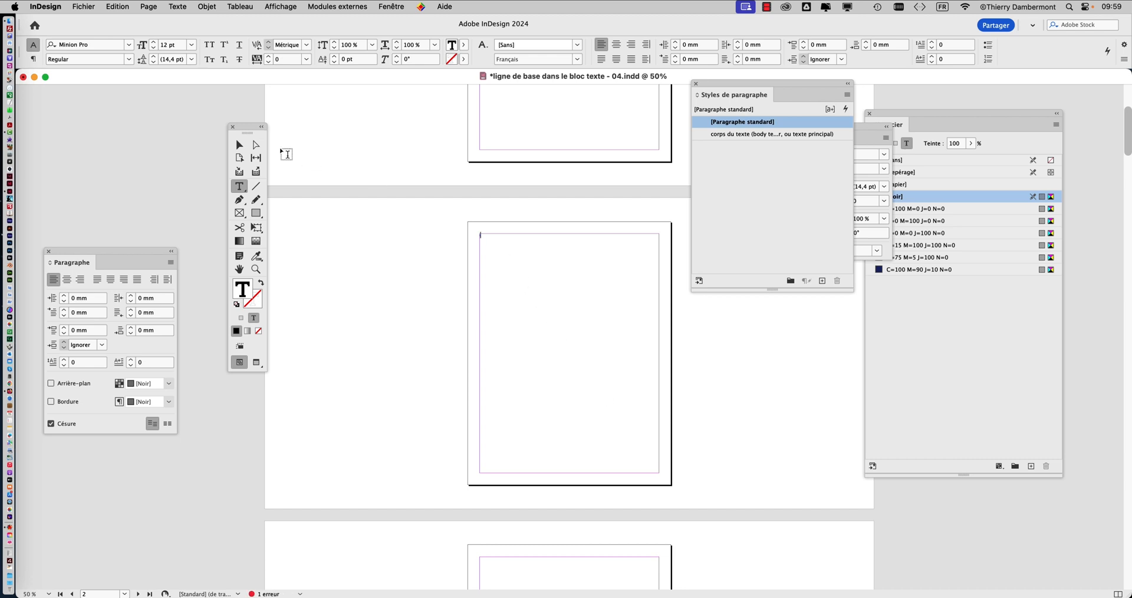
Step: Fill the new text frame with the C=100 M=0 J=0 N=0 swatch at a 26 % tint
click(239, 144)
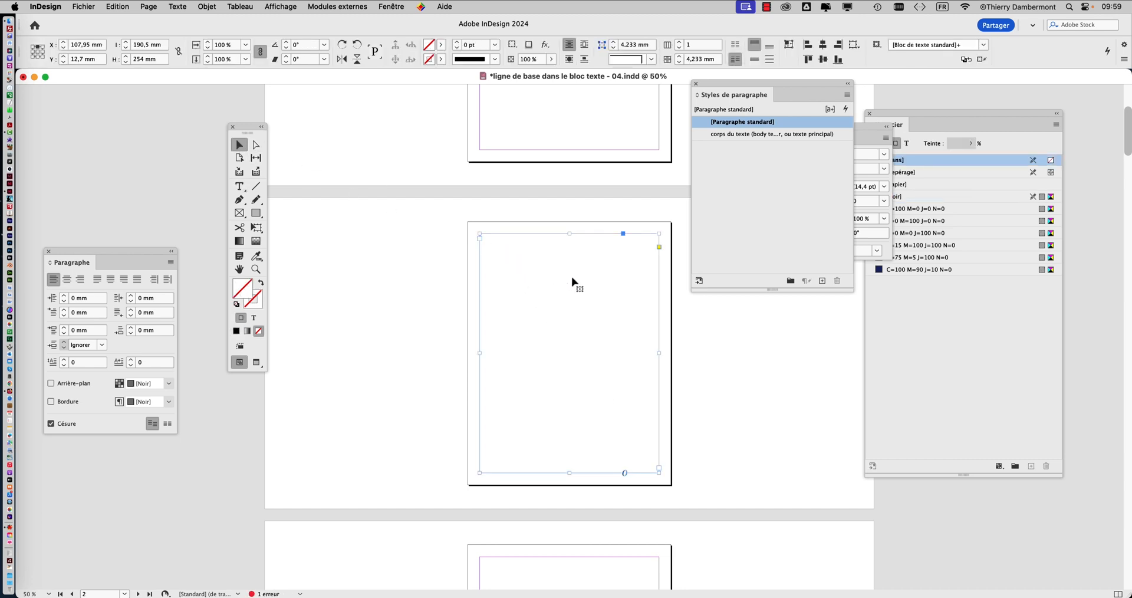
click(918, 316)
click(920, 211)
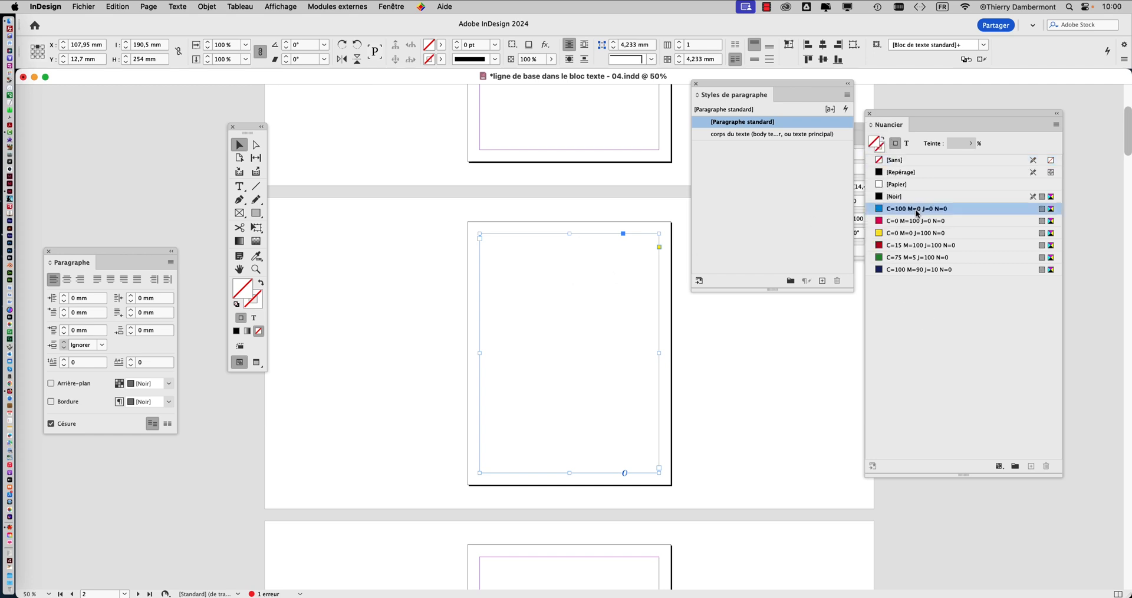
click(971, 143)
click(927, 158)
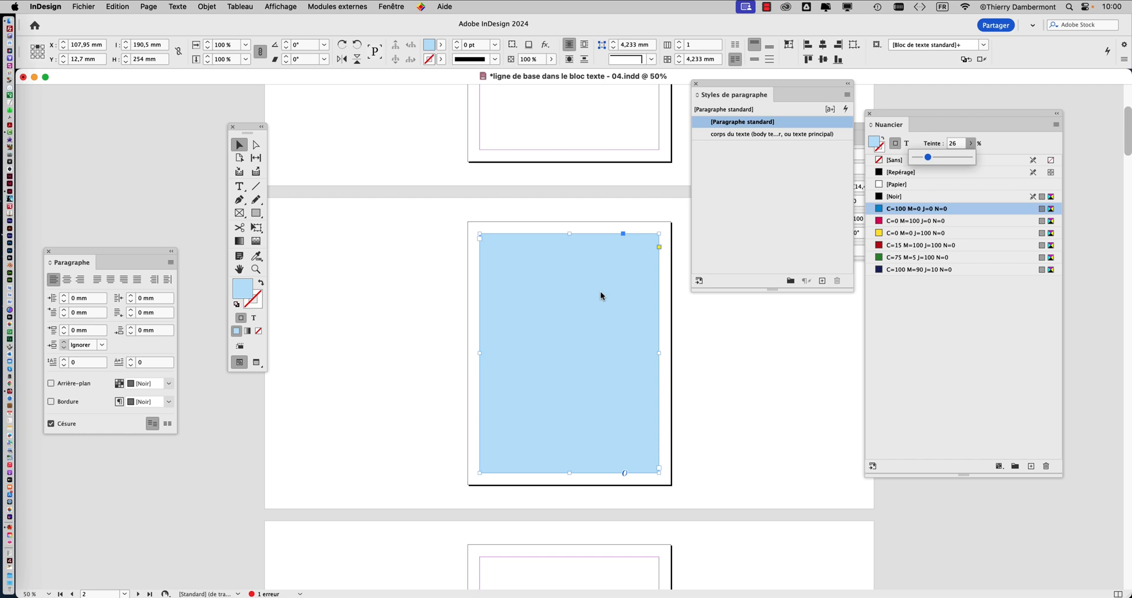
click(587, 202)
click(563, 258)
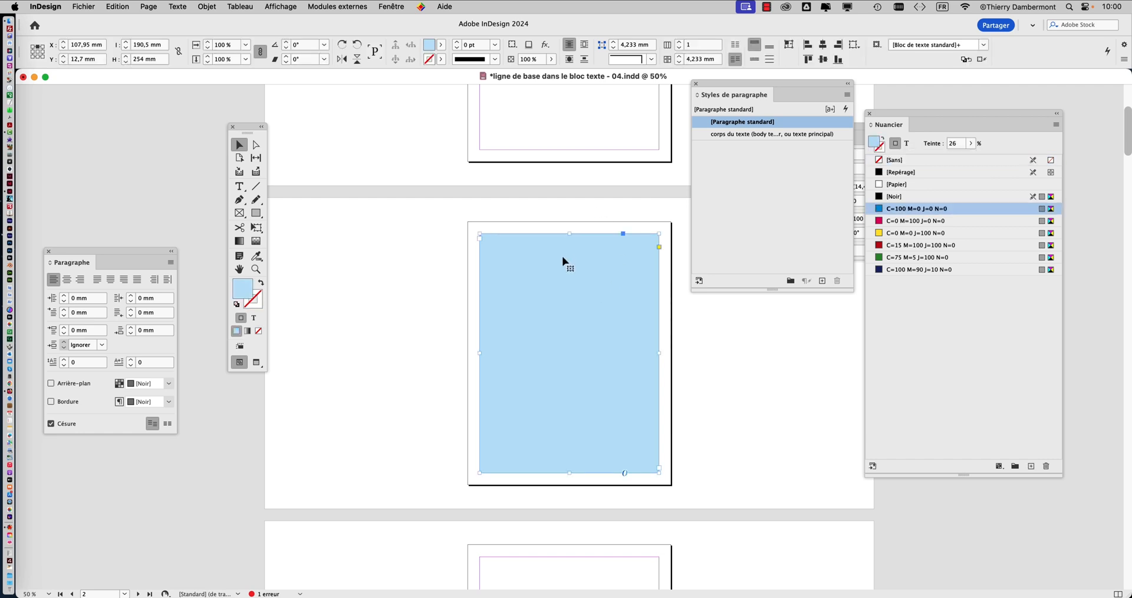
Step: Set the page 2 text frame to 3 columns with a 6 mm gutter
key(super+b)
drag(788, 86, 451, 116)
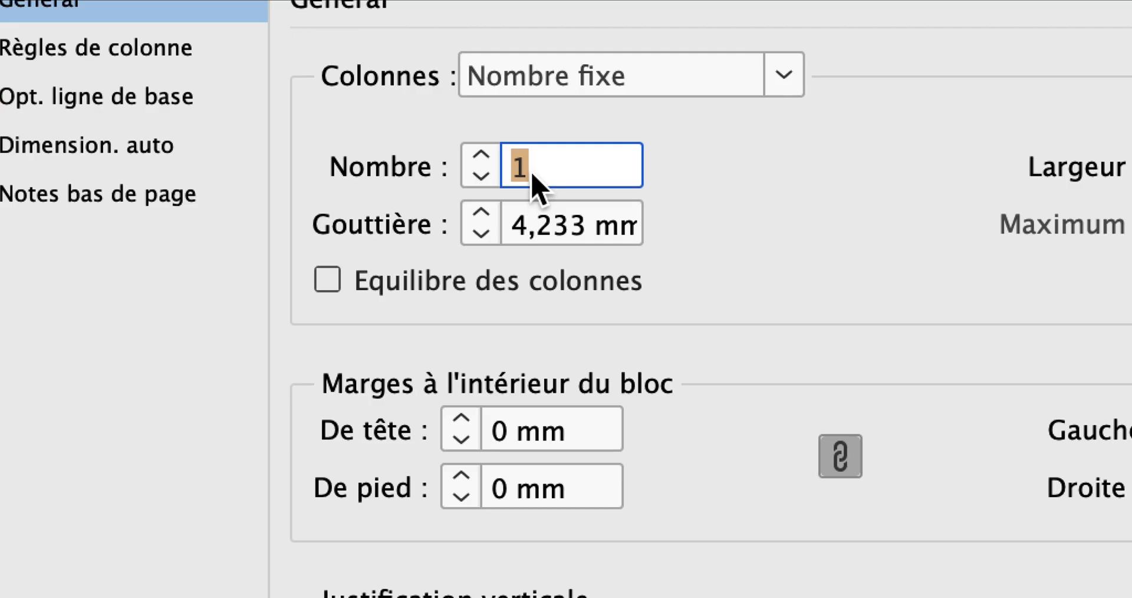
text(3)
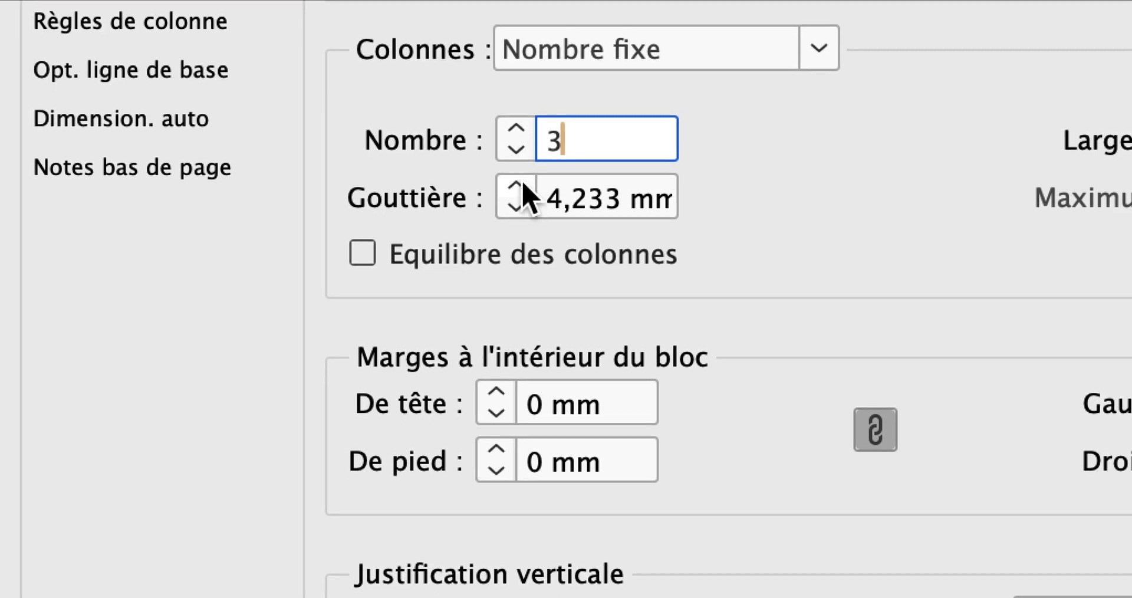
click(521, 186)
click(521, 186)
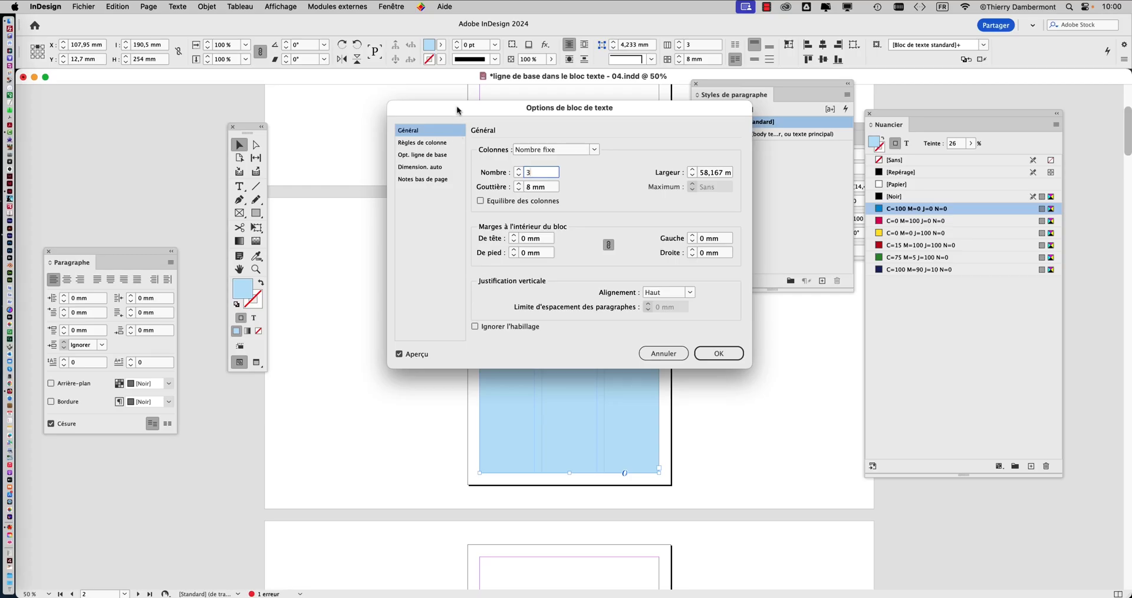
drag(457, 108, 749, 120)
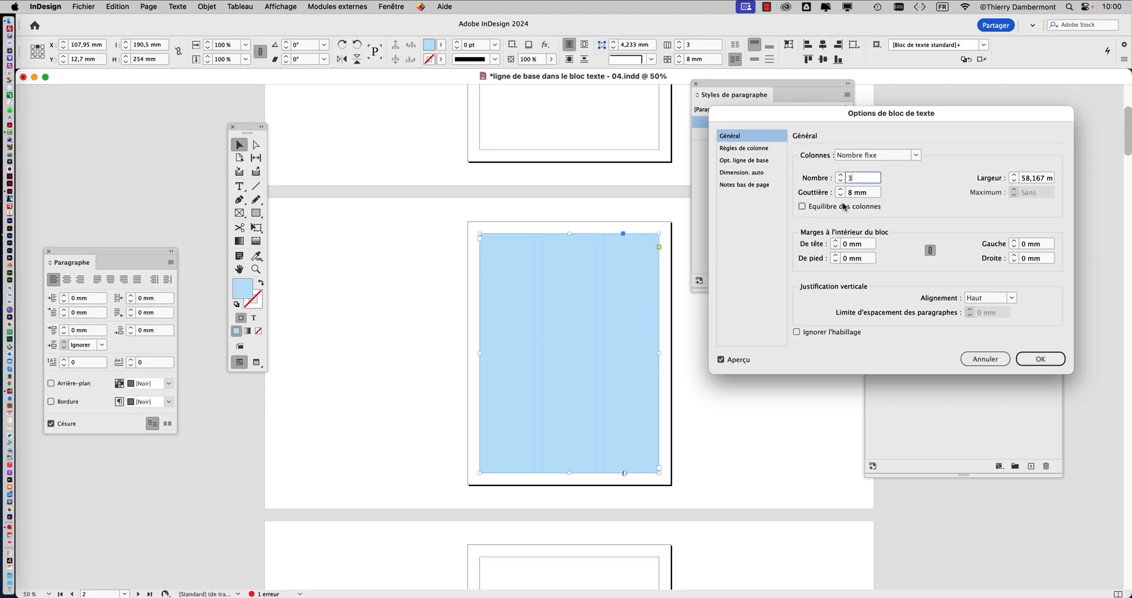
click(841, 195)
click(841, 195)
click(1025, 359)
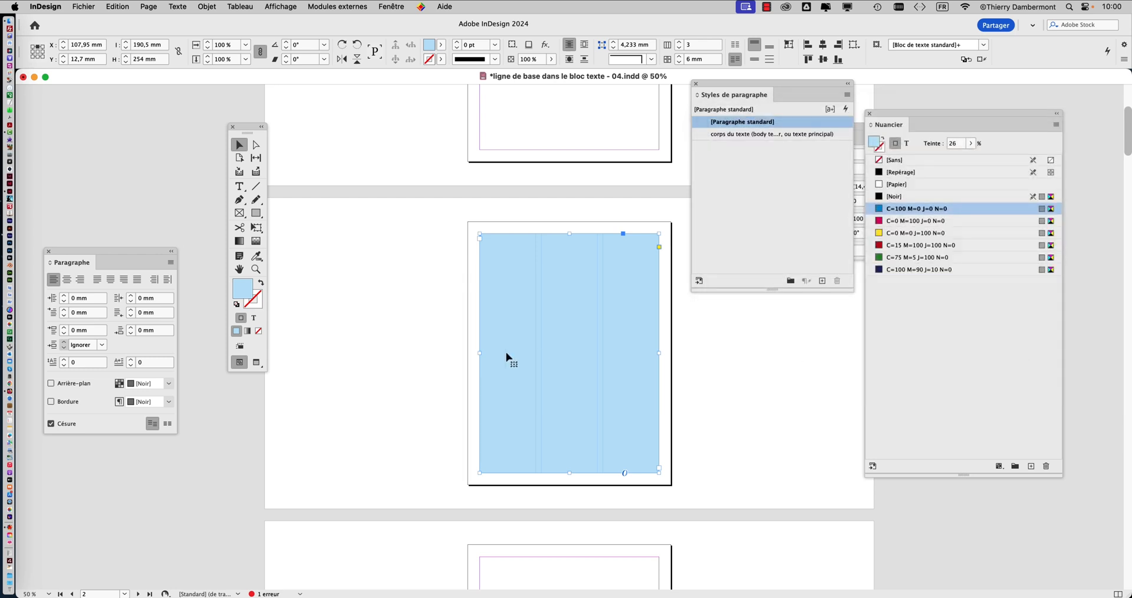
Step: Change the three-column frame's fill to the yellow C=0 M=0 J=100 N=0 swatch
key(super+minus)
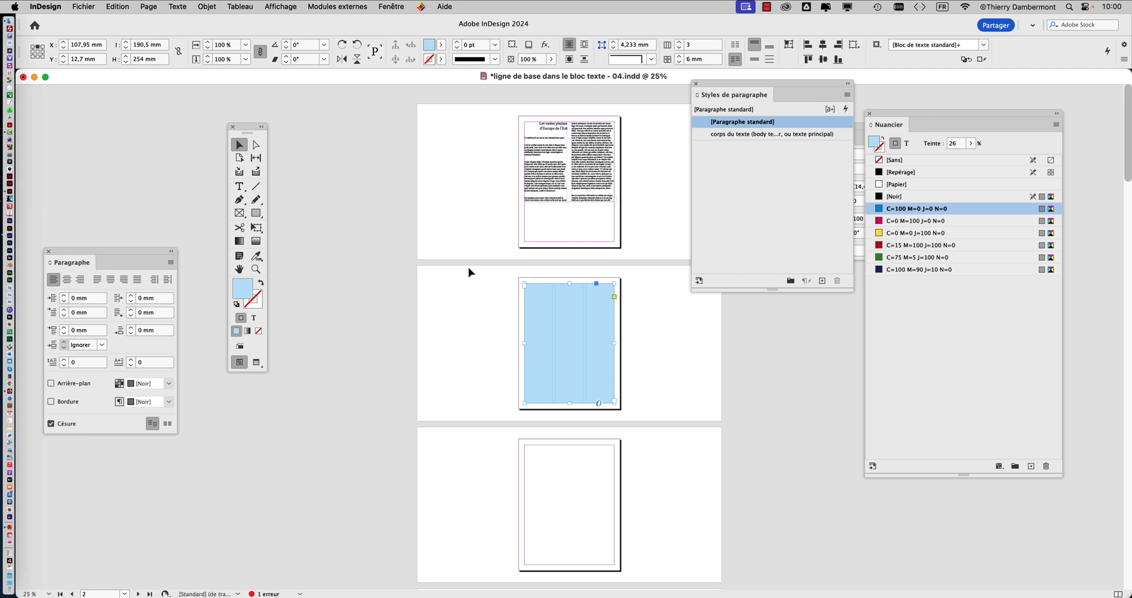
key(super+equal)
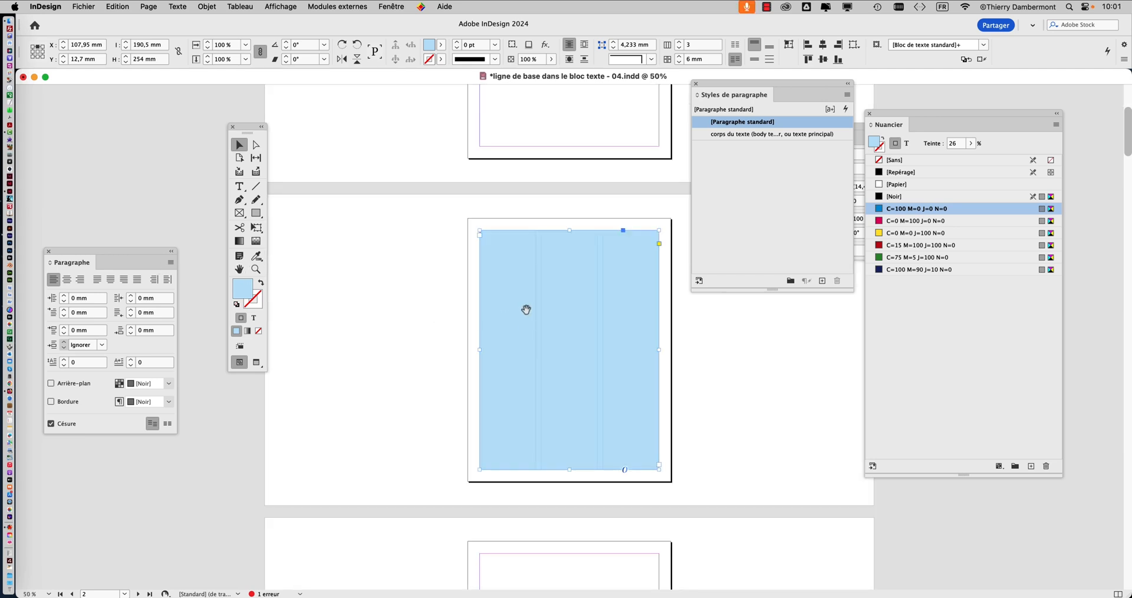
scroll(464, 271, down, 1)
scroll(464, 272, down, 4)
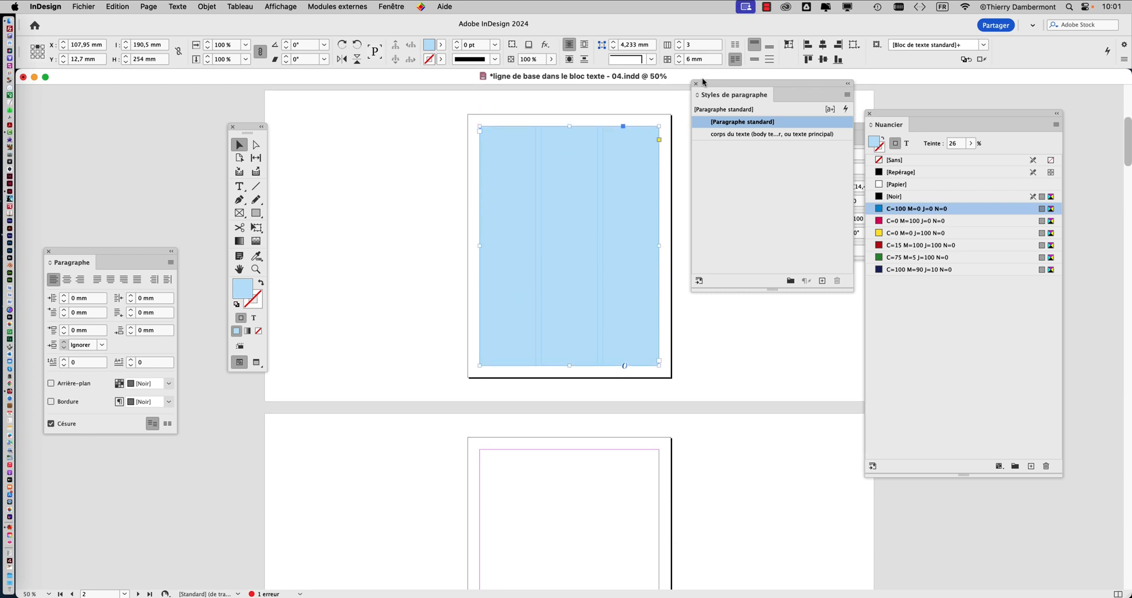
click(900, 223)
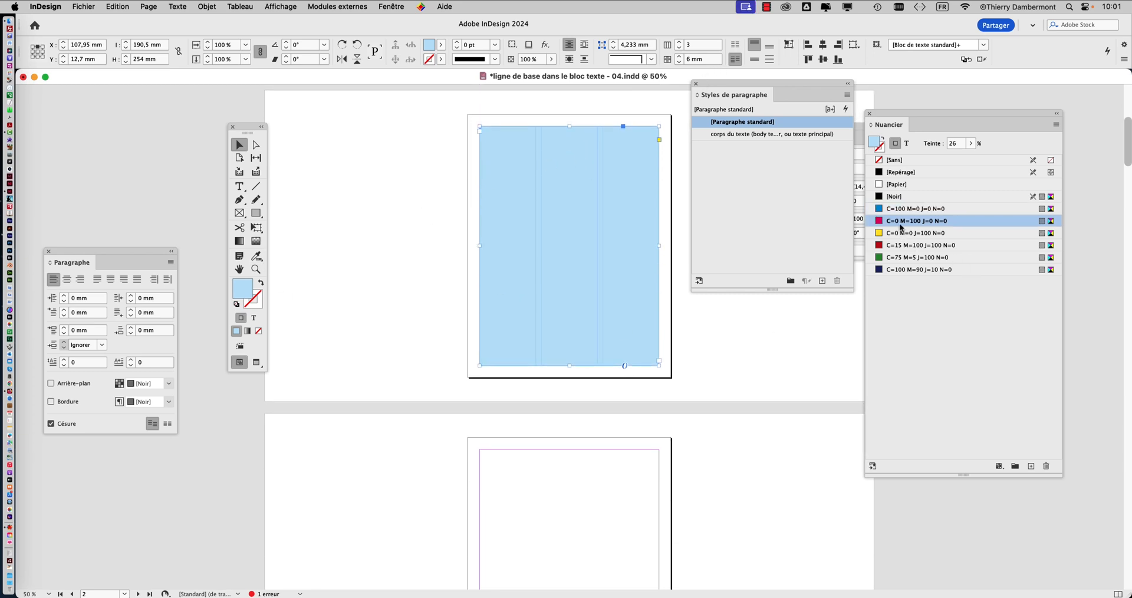
click(905, 234)
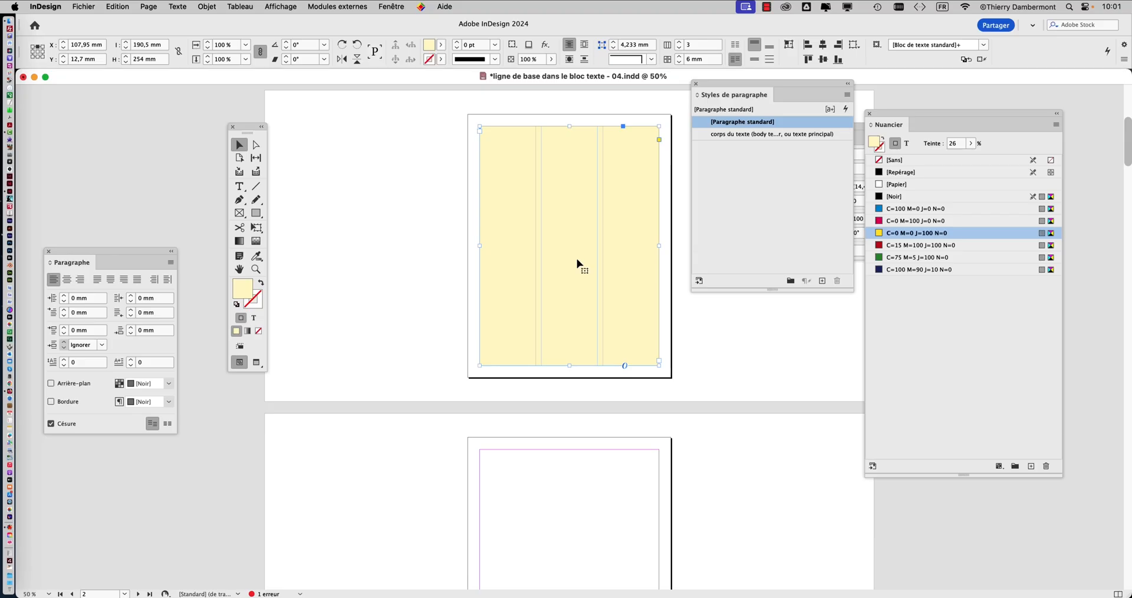
Step: Duplicate the yellow three-column frame from page 2 onto page 3, aligned with that page's margins
drag(706, 93, 728, 118)
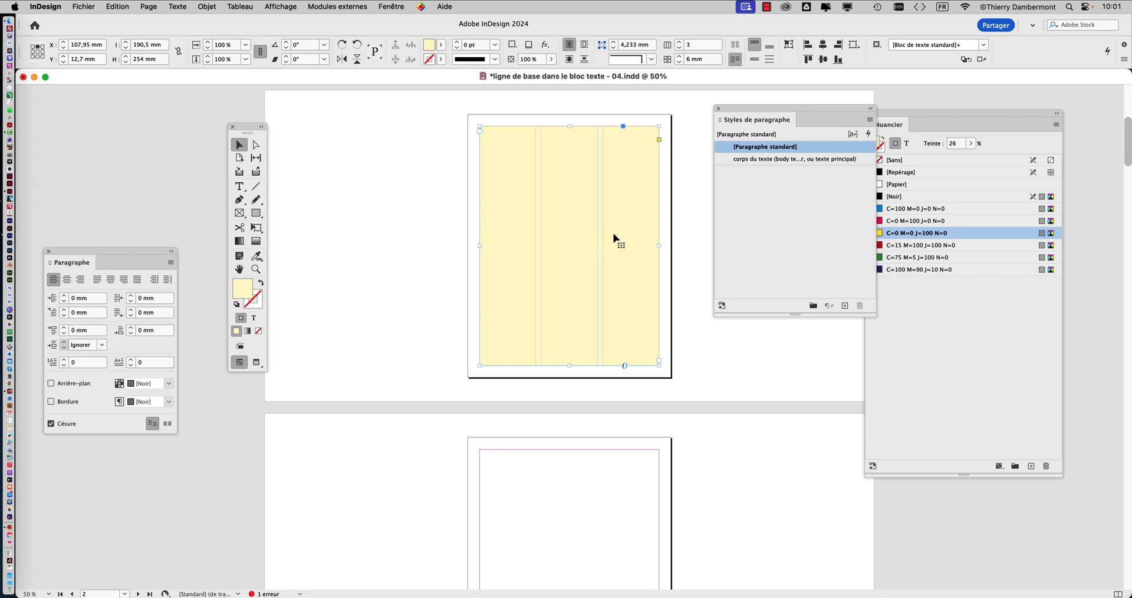
scroll(590, 303, up, 10)
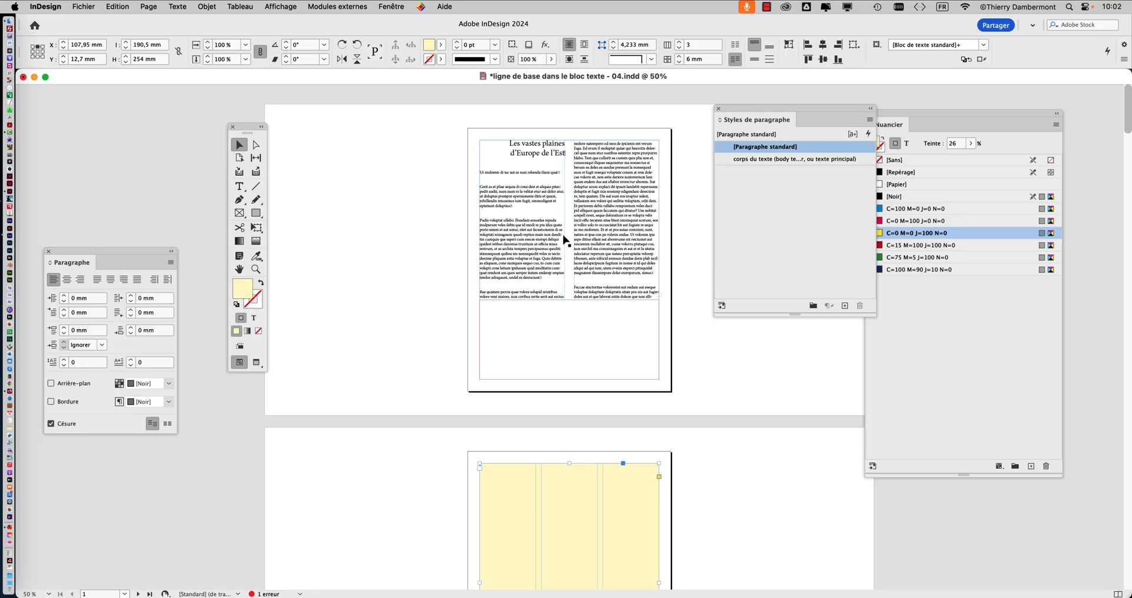
scroll(565, 239, down, 10)
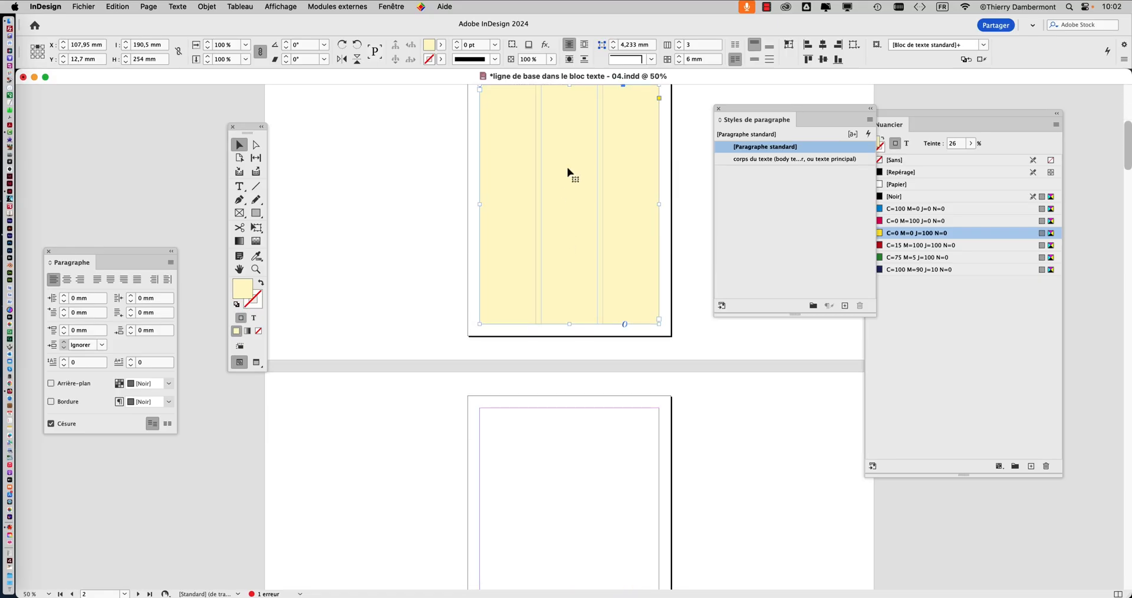
scroll(572, 410, down, 2)
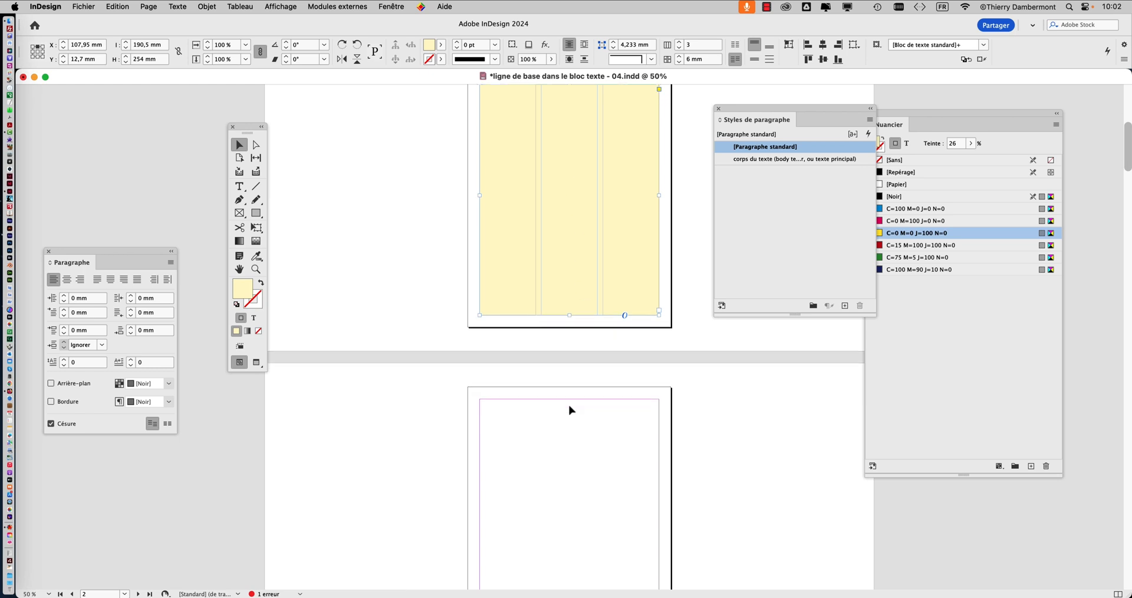
scroll(570, 410, down, 5)
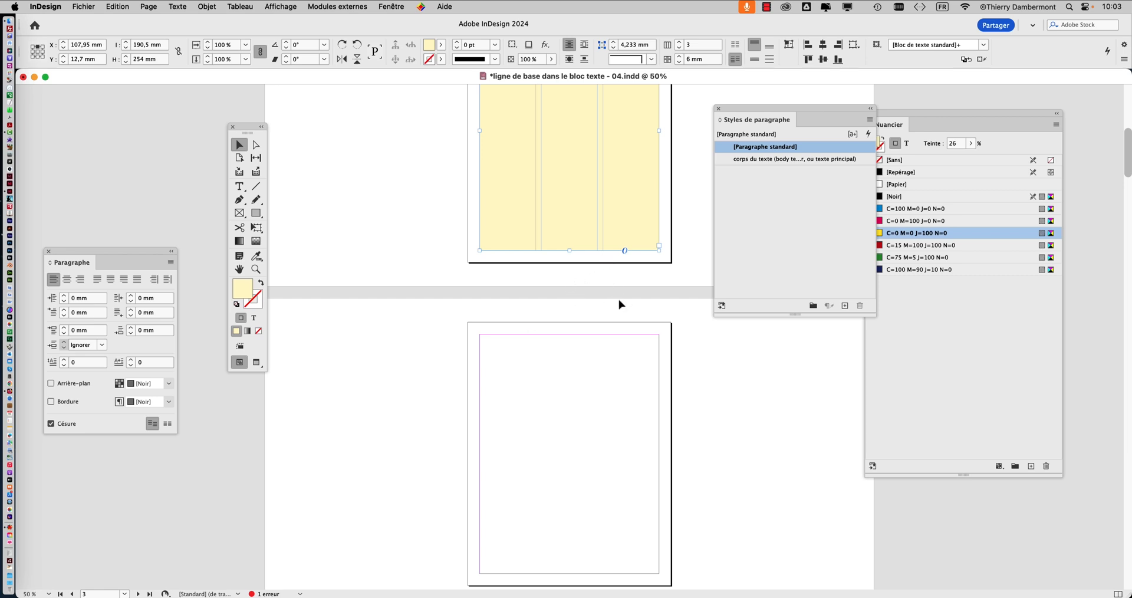
scroll(619, 303, down, 3)
scroll(619, 303, down, 1)
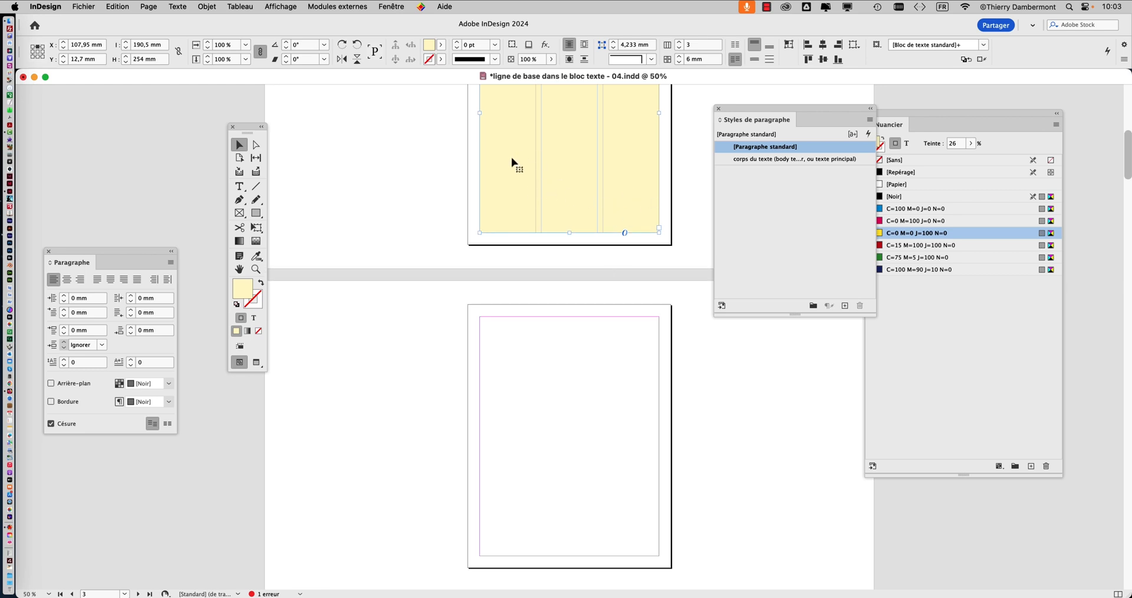
scroll(515, 178, up, 5)
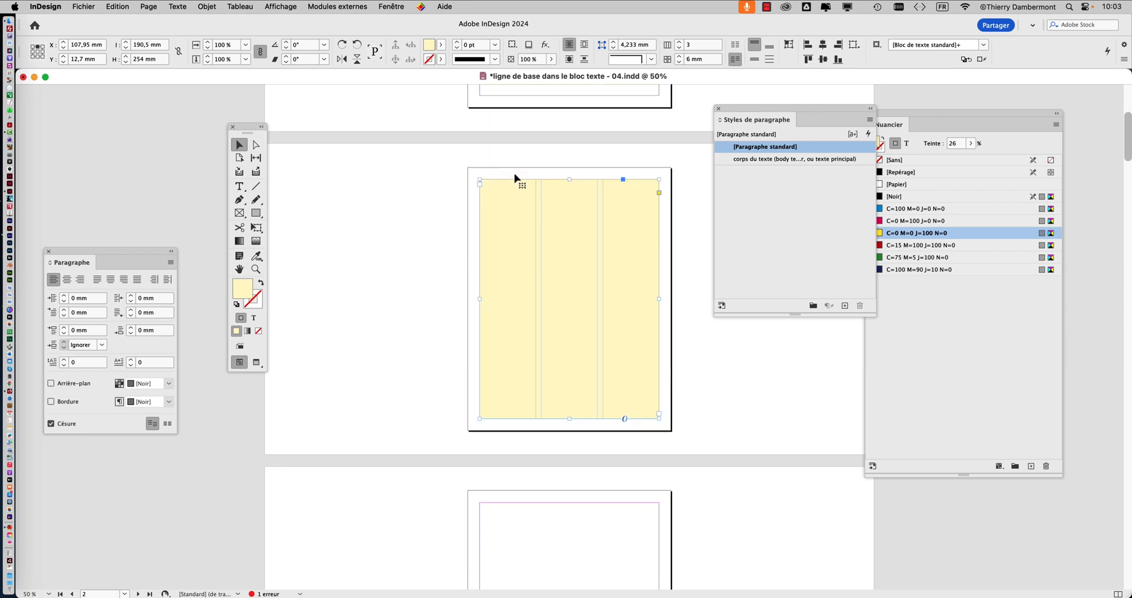
scroll(515, 178, down, 5)
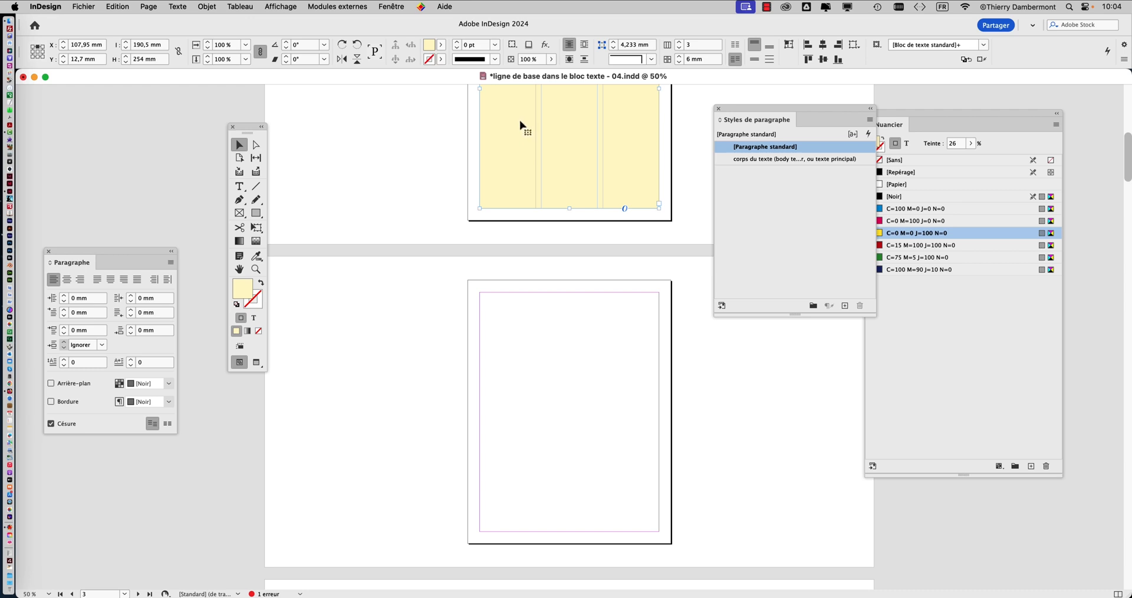
drag(522, 118, 526, 446)
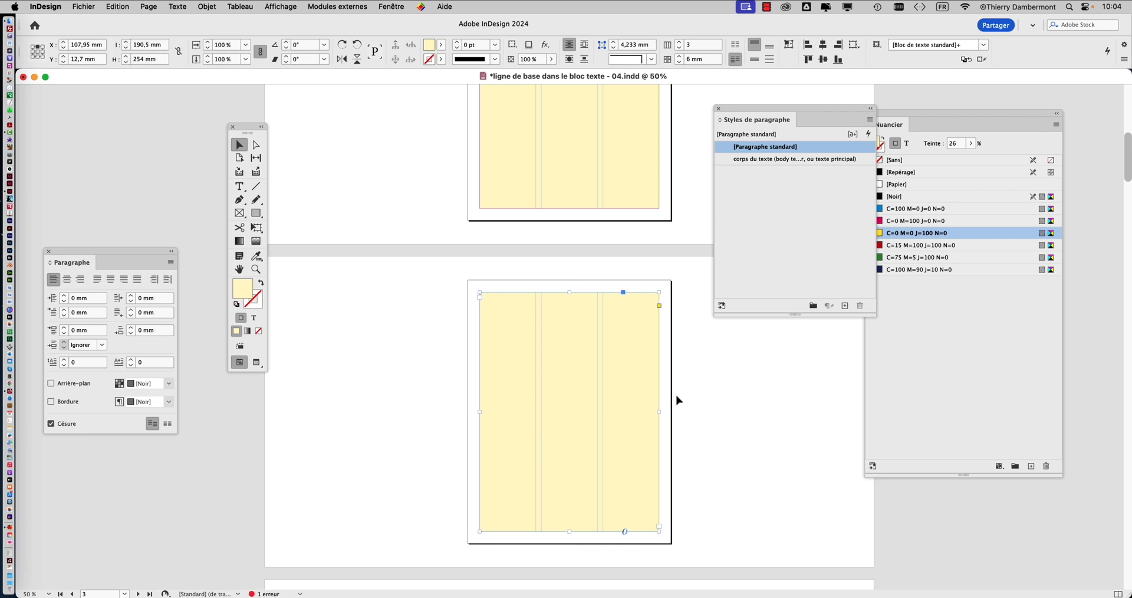
Step: Examine the column frames on pages 2 and 3, selecting each in turn and leaving the page 3 frame selected
key(super+minus)
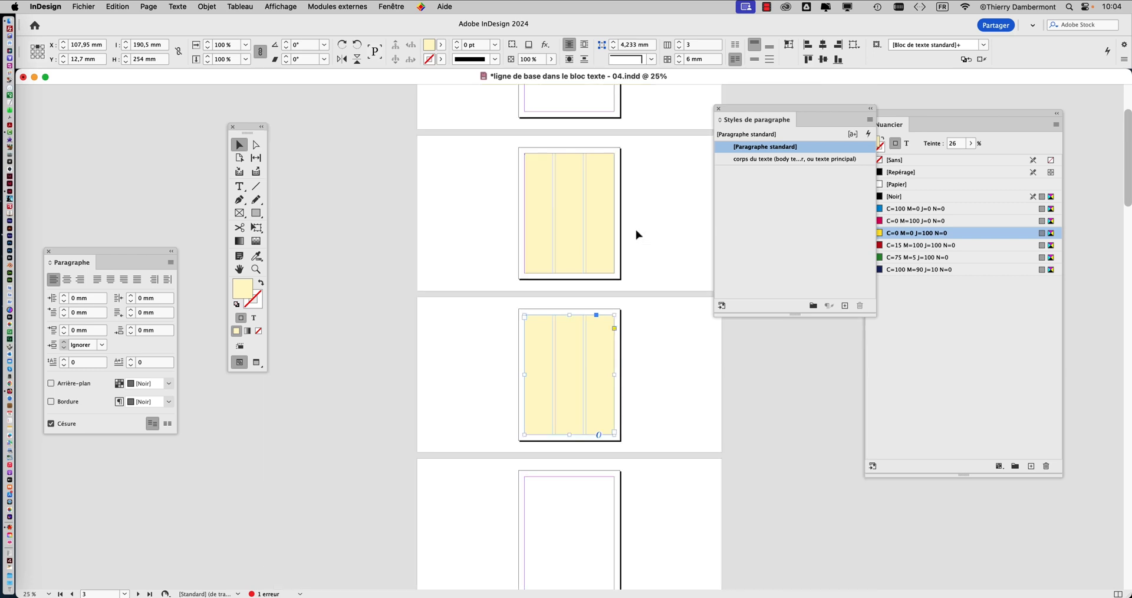
key(super+minus)
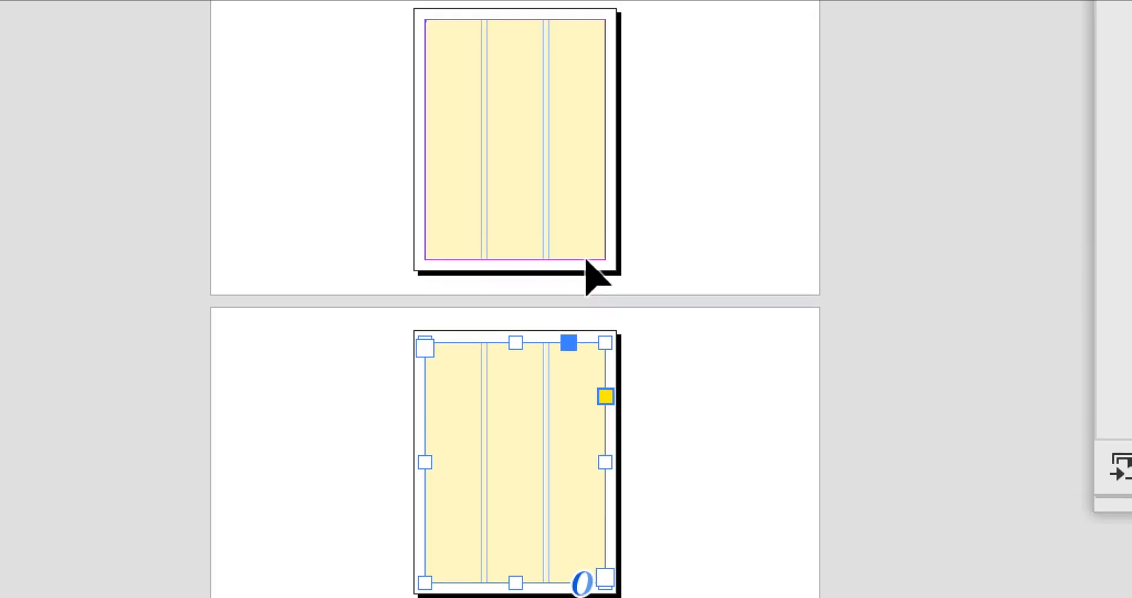
click(579, 229)
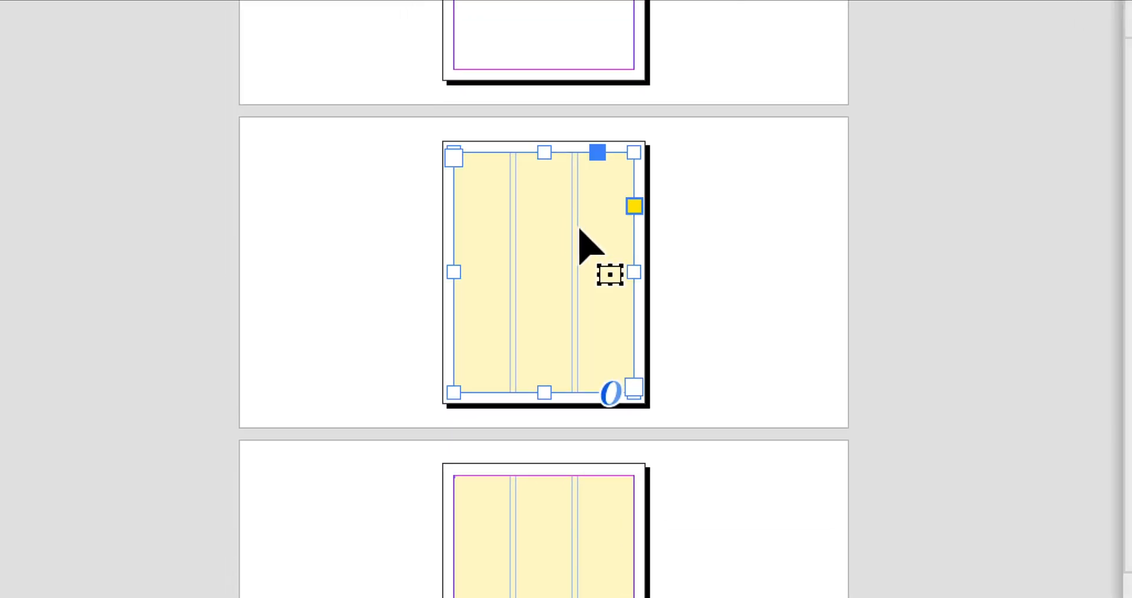
click(550, 566)
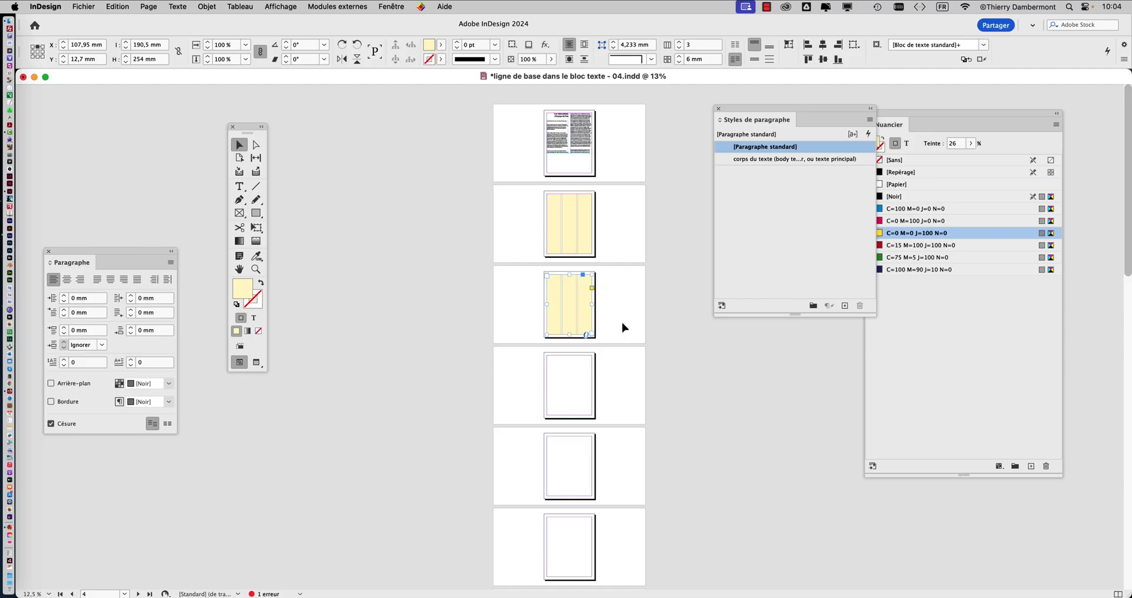
key(super+equal)
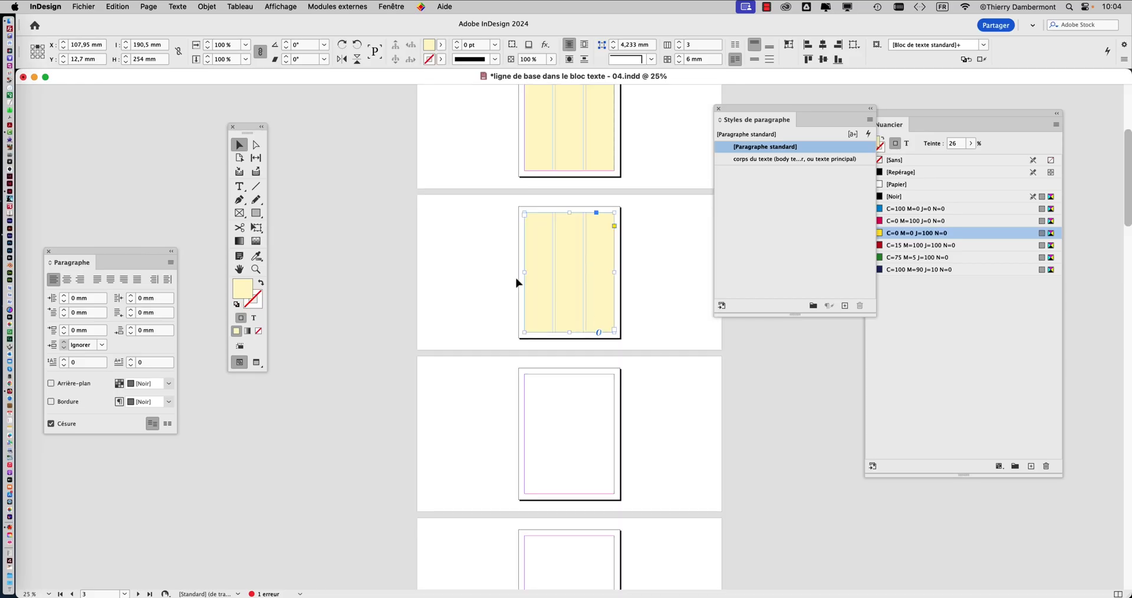
scroll(307, 242, down, 2)
drag(741, 106, 759, 91)
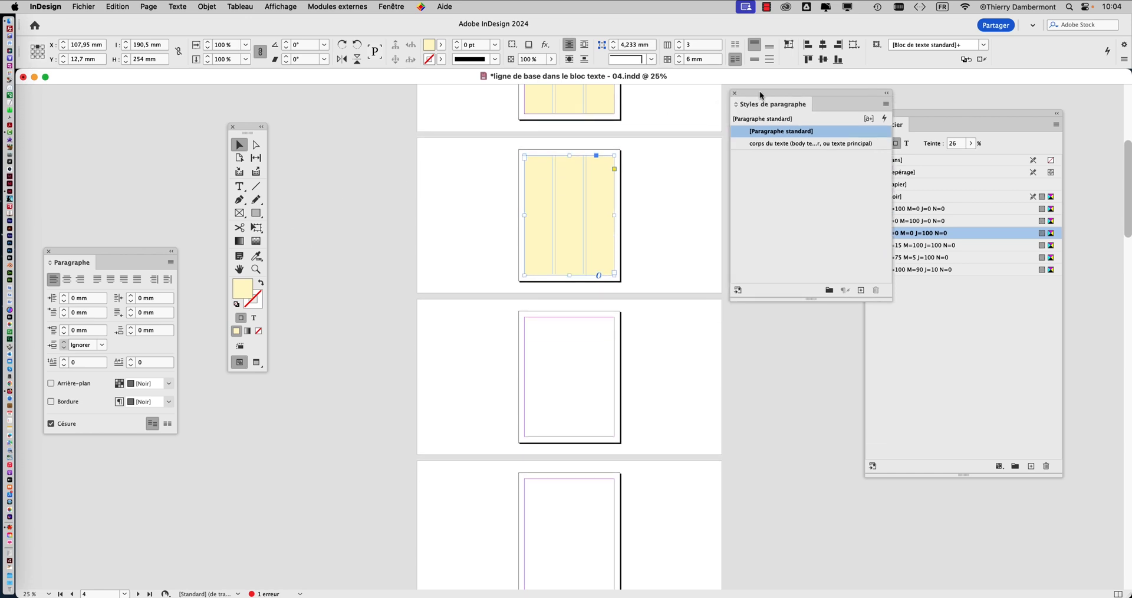
Step: Show the object styles and arrange them and the tools so that both stay clear of the pages
click(388, 7)
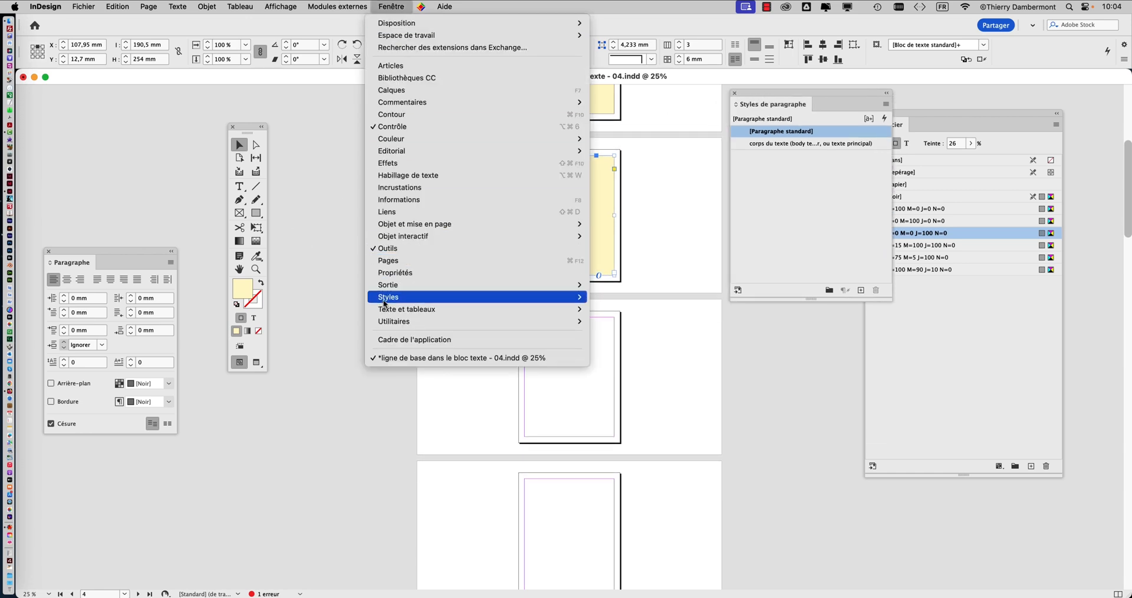
mouse_move(589, 297)
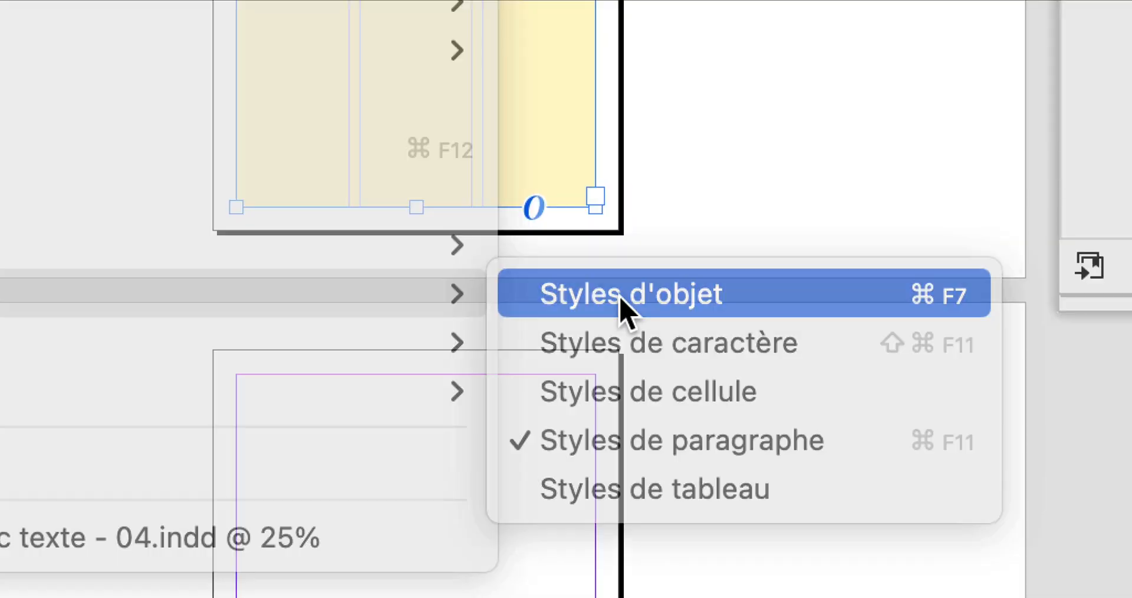
click(620, 299)
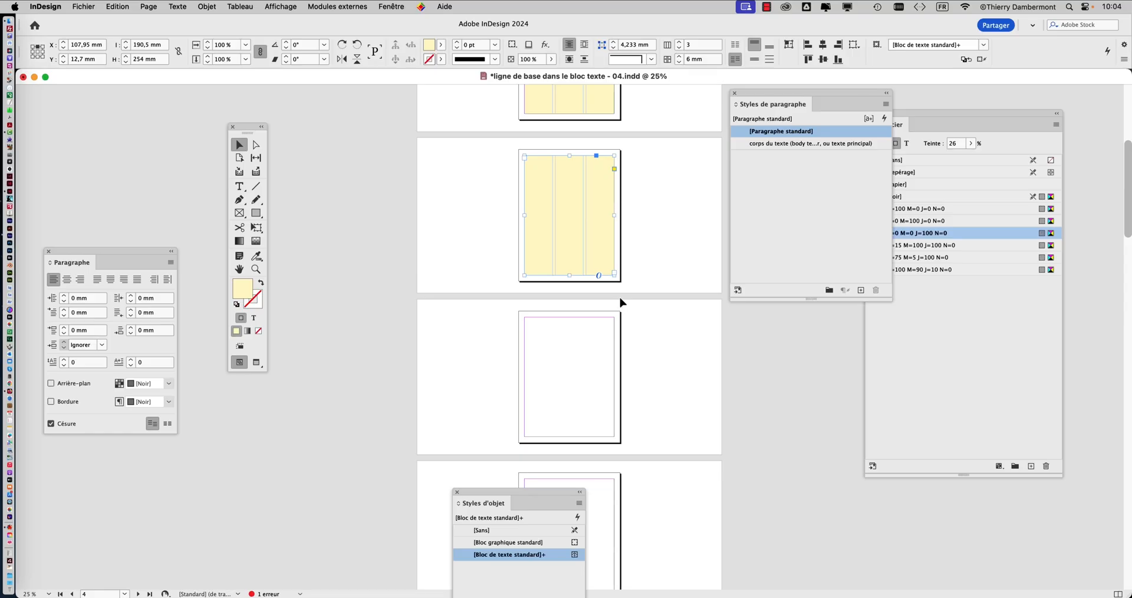
drag(505, 490, 389, 171)
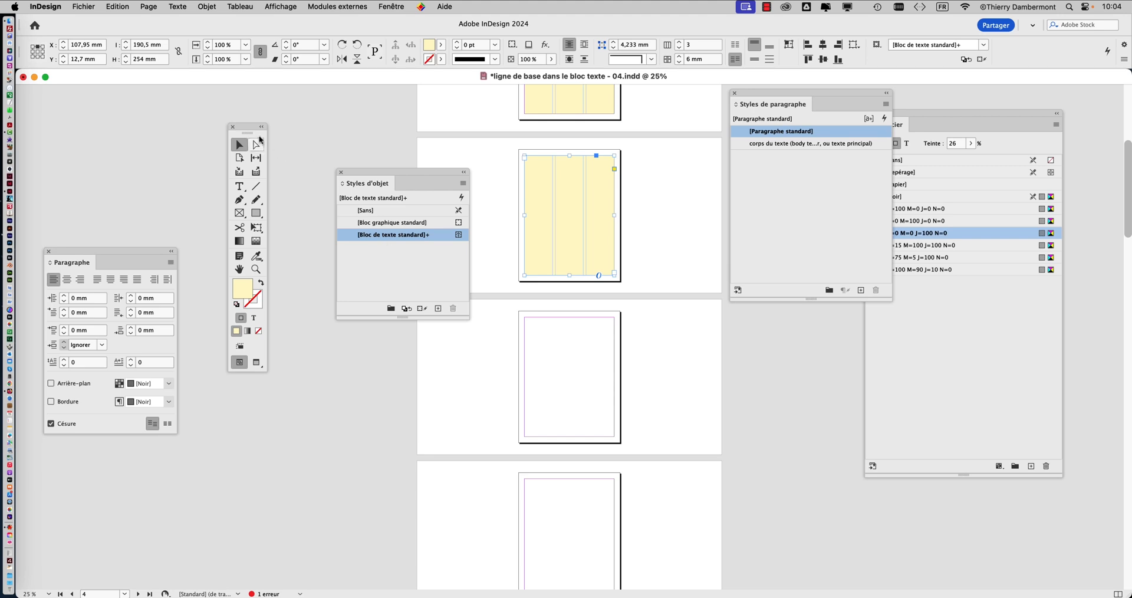
drag(251, 129, 128, 90)
click(289, 149)
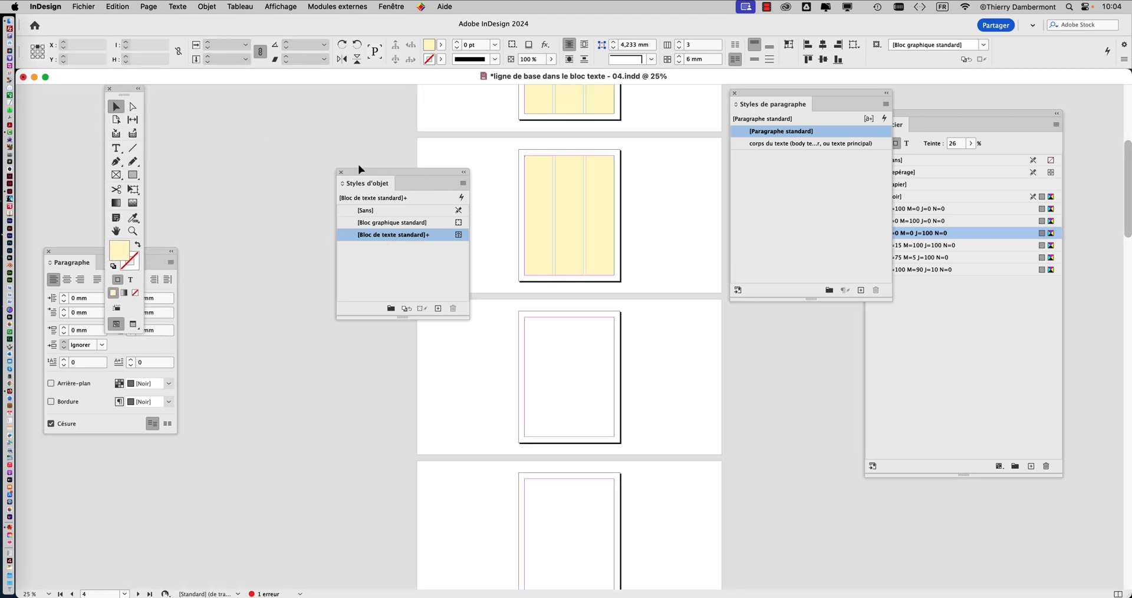
drag(368, 172, 254, 146)
Step: Create an object style named "bloc trois colonnes" from the page 3 three-column frame, based on [Bloc de texte standard]
click(586, 246)
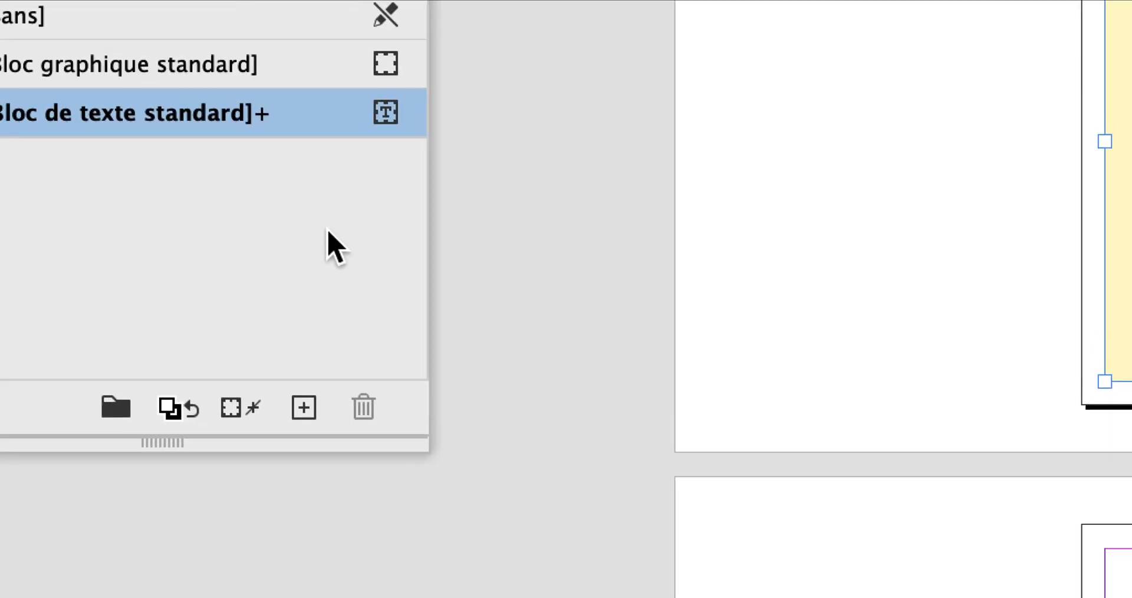
mouse_move(264, 113)
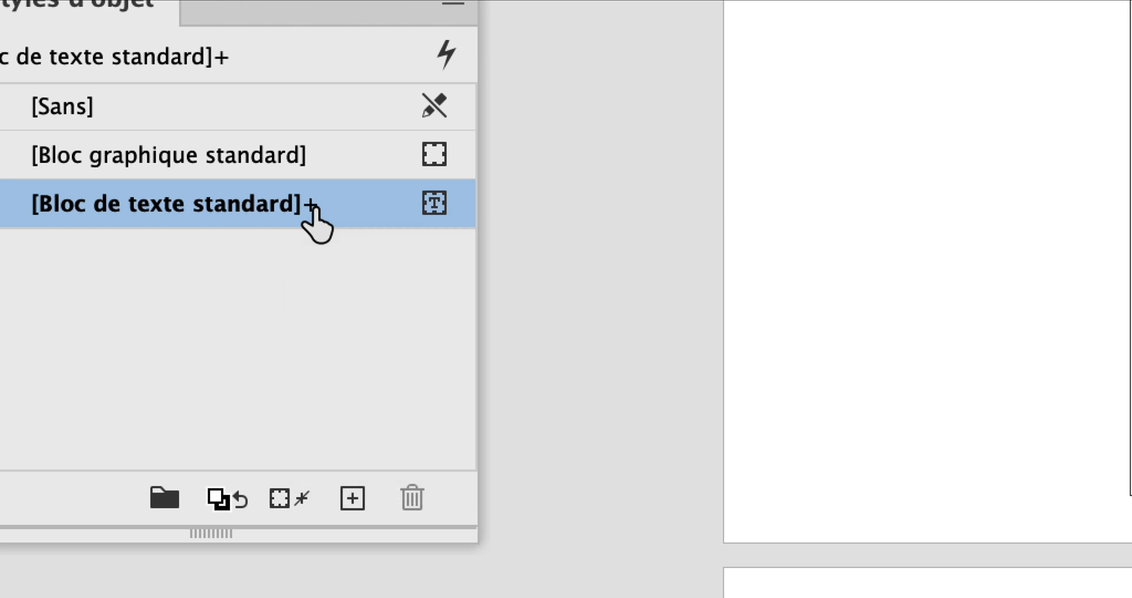
mouse_move(314, 208)
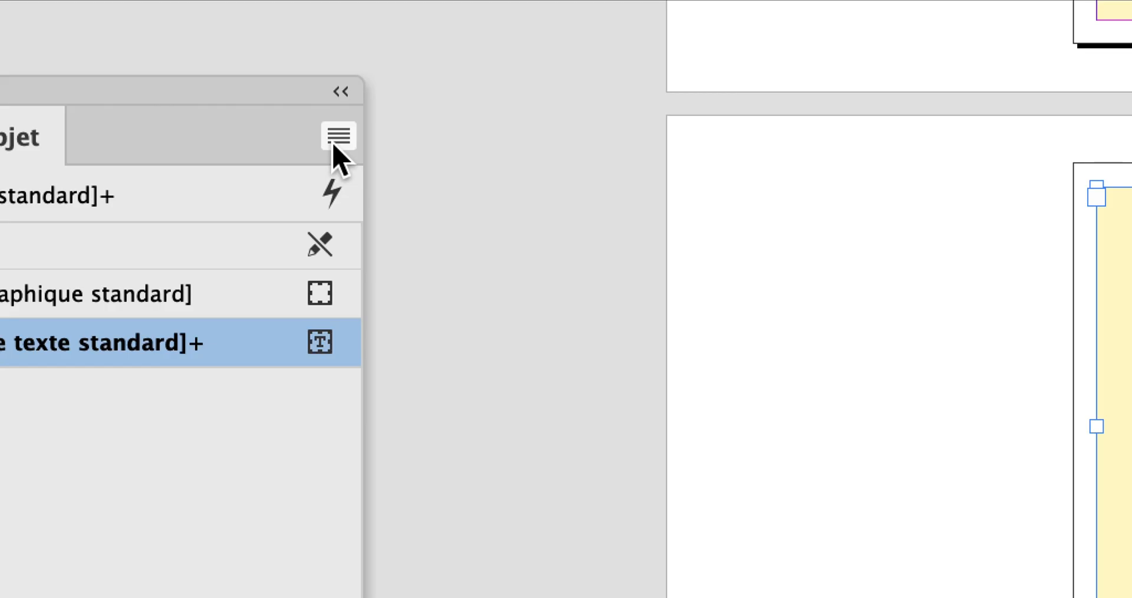
click(335, 141)
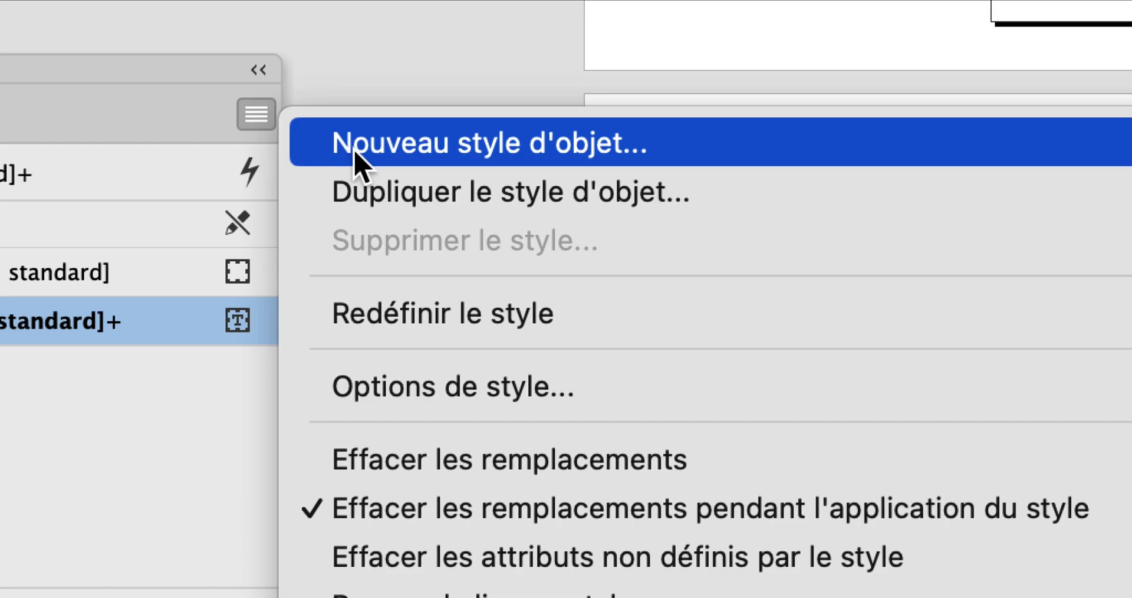
click(359, 160)
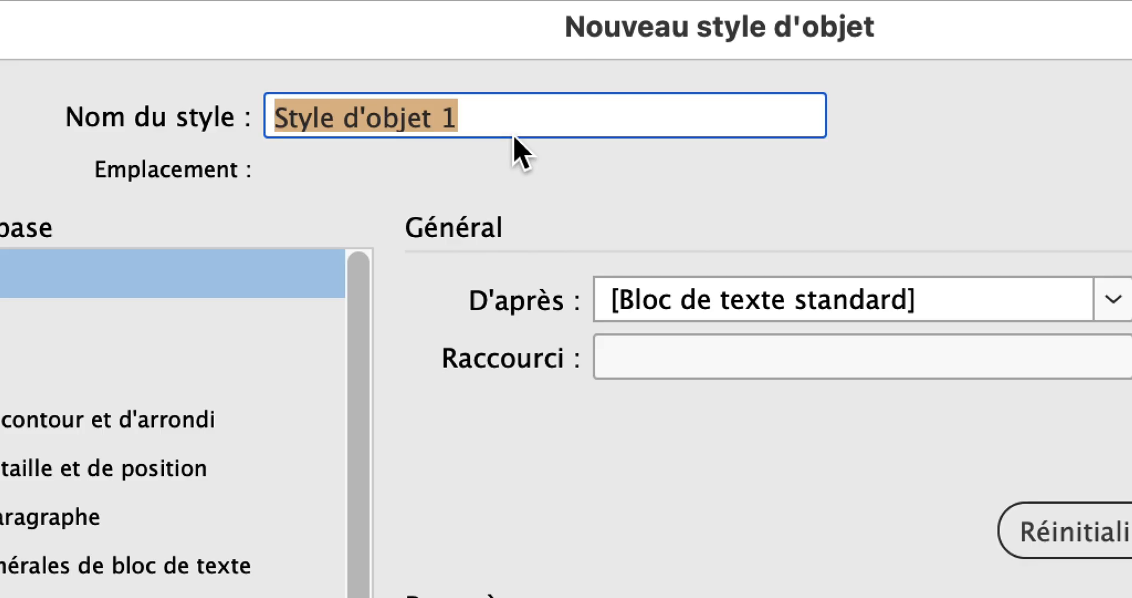
text(bloc trois co)
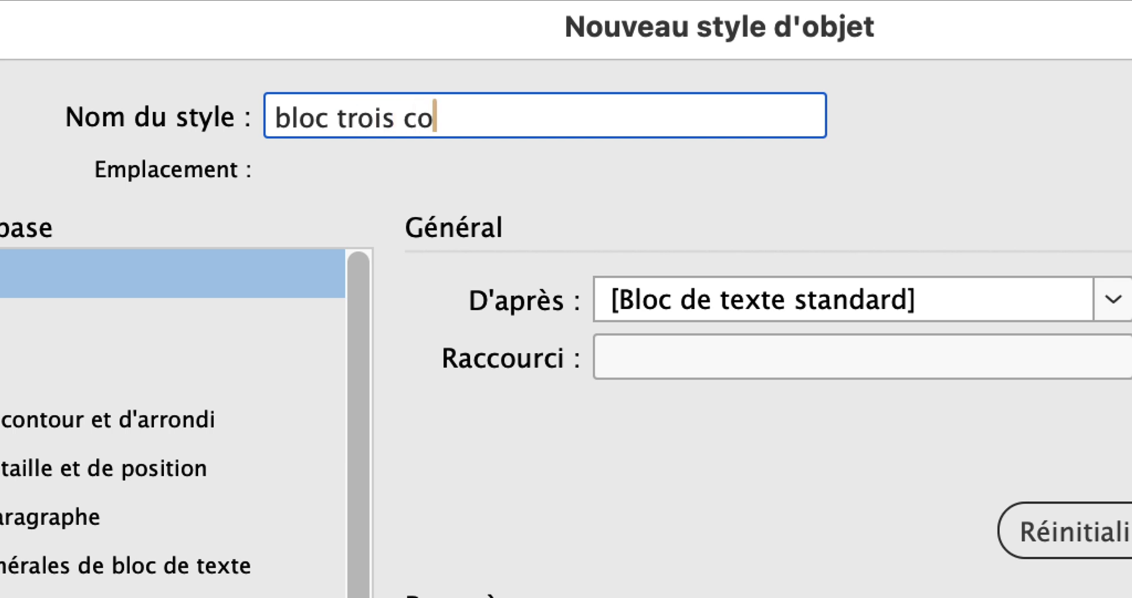
text(lonnes)
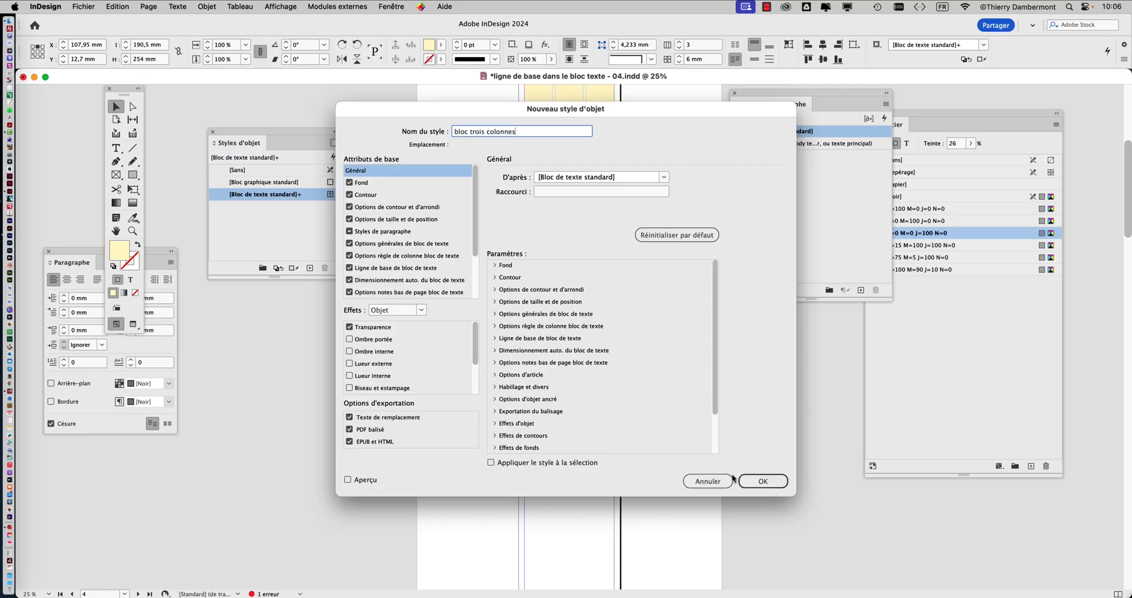
click(765, 481)
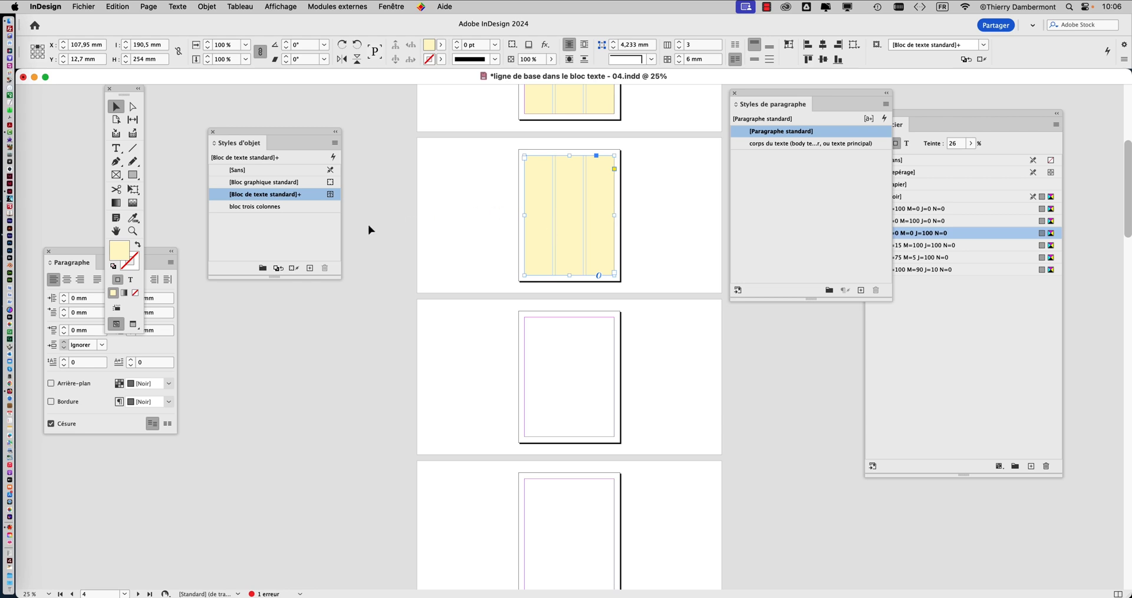
Step: Apply the "bloc trois colonnes" object style to the three-column frames on pages 3 and 2
drag(301, 137, 444, 133)
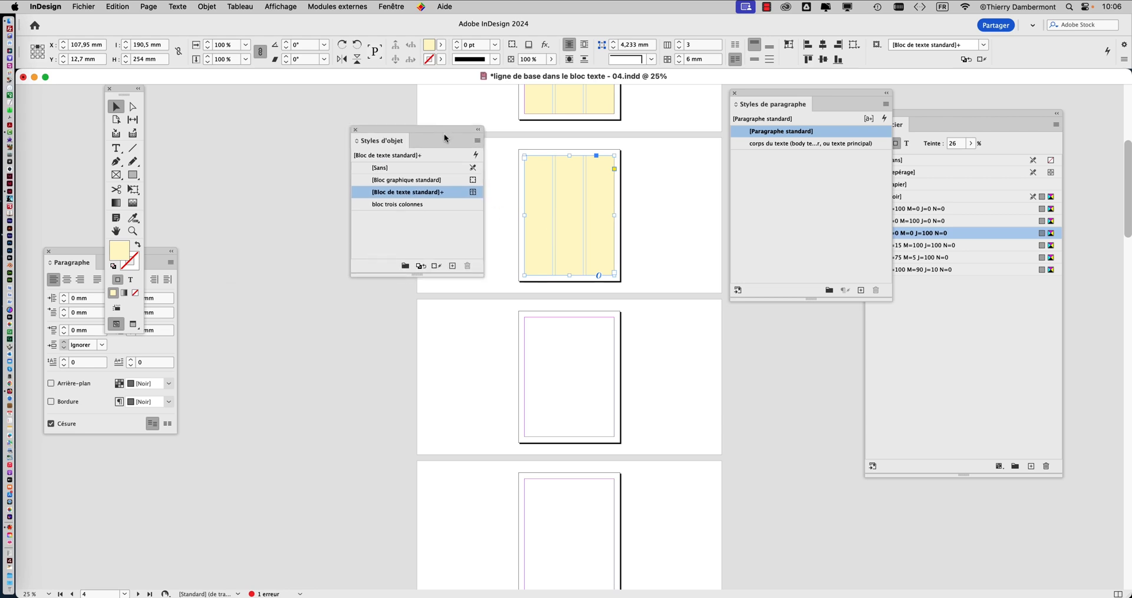
scroll(609, 256, up, 3)
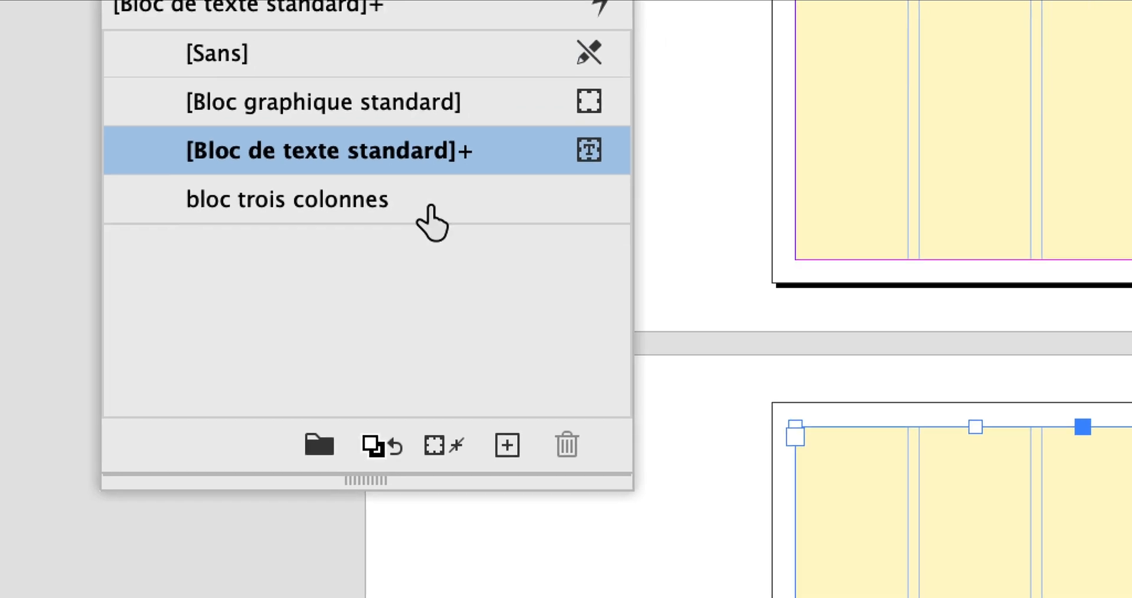
click(433, 206)
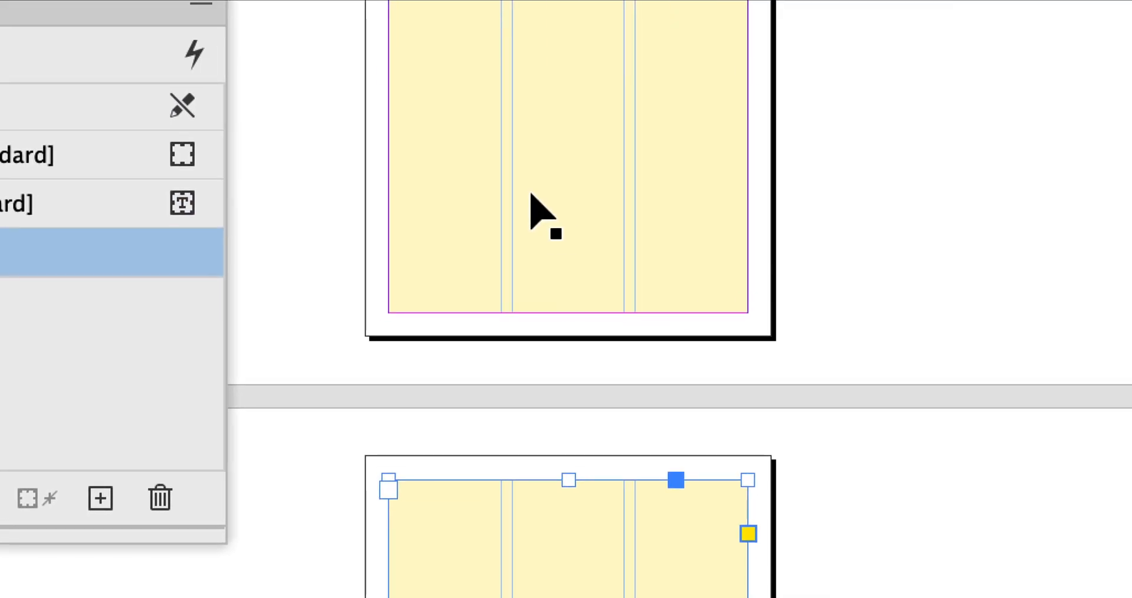
click(942, 166)
click(439, 204)
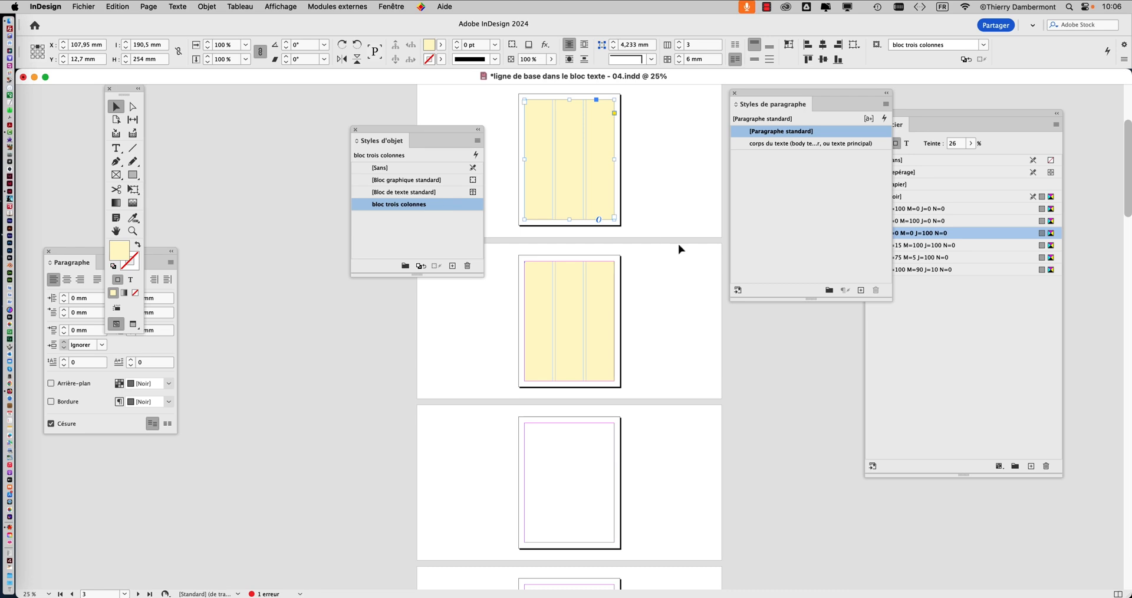
Step: Turn on the general preference that shows the home screen when no document is open
scroll(676, 245, up, 5)
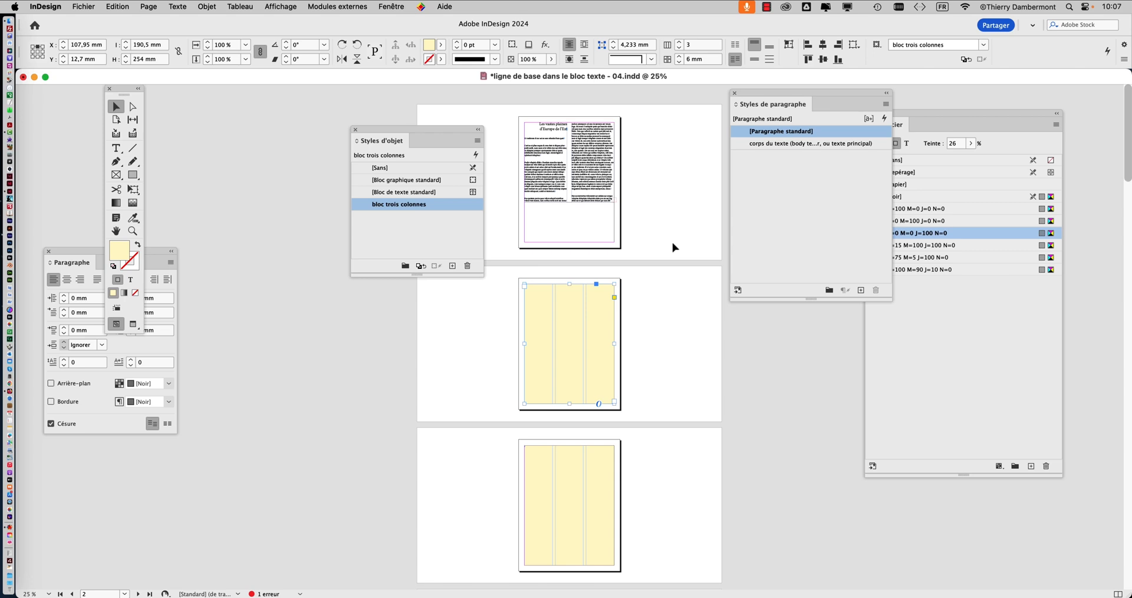
click(50, 7)
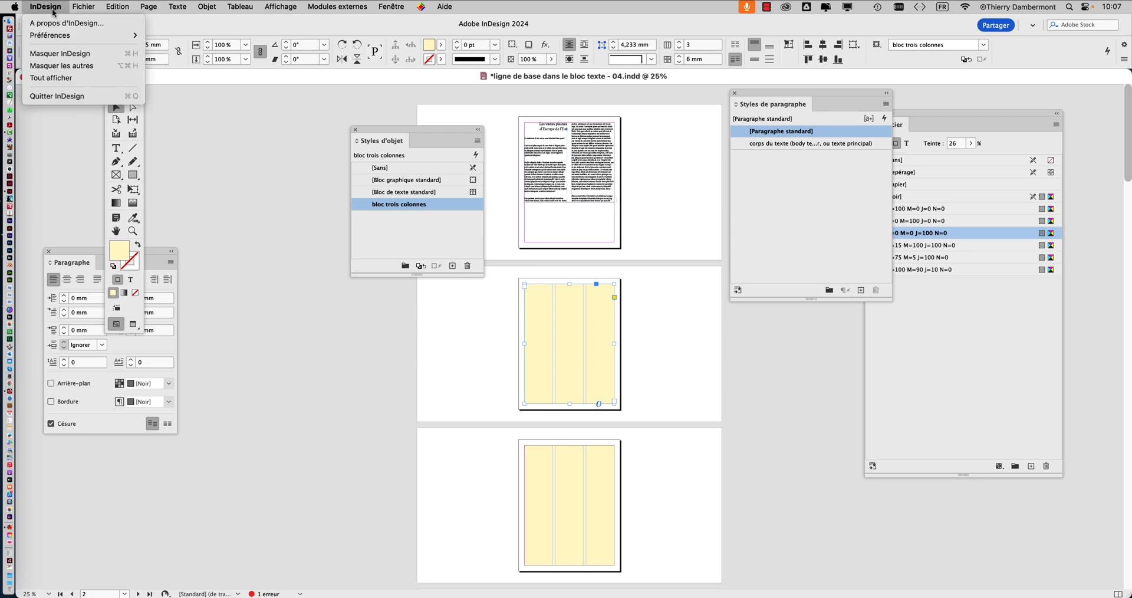
mouse_move(65, 39)
click(166, 36)
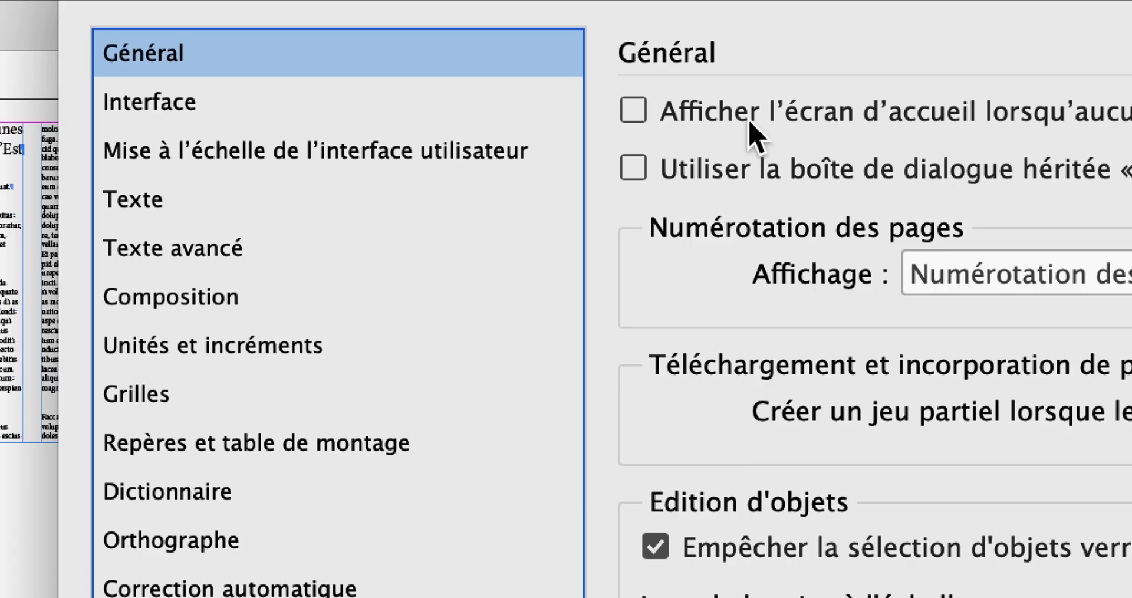
click(750, 122)
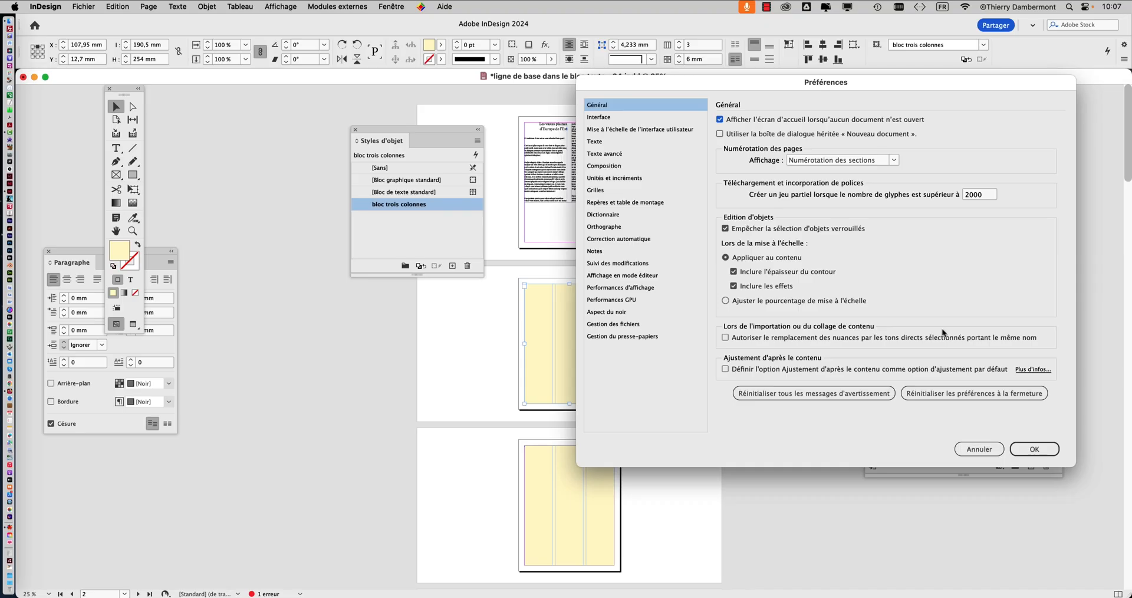
click(1032, 449)
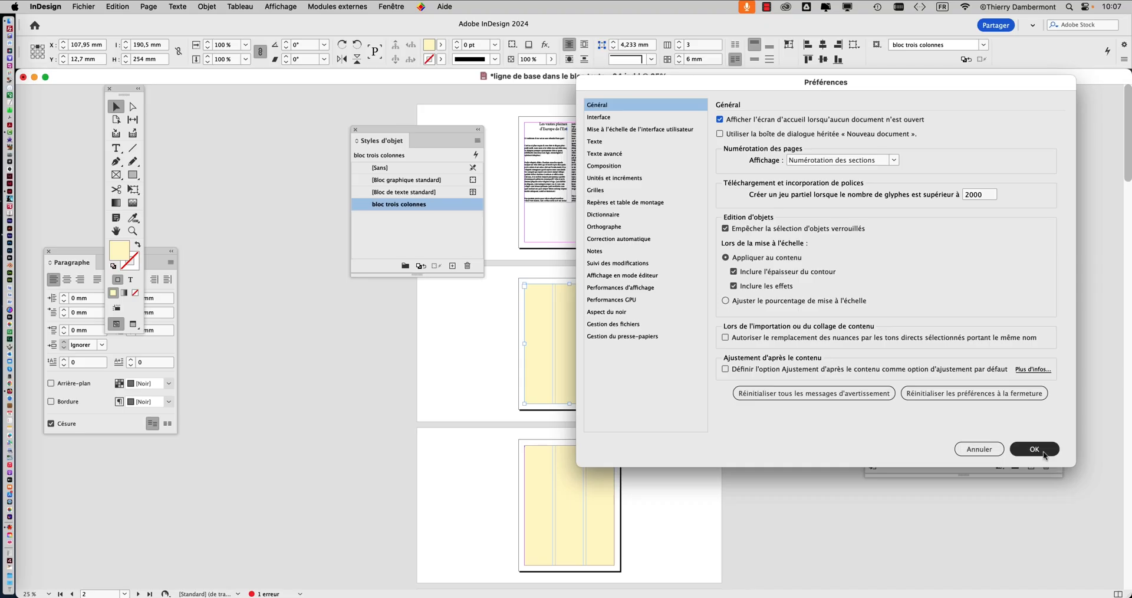
Step: Save the document as a new version named "ligne de base dans le bloc texte - 05.indd"
click(83, 7)
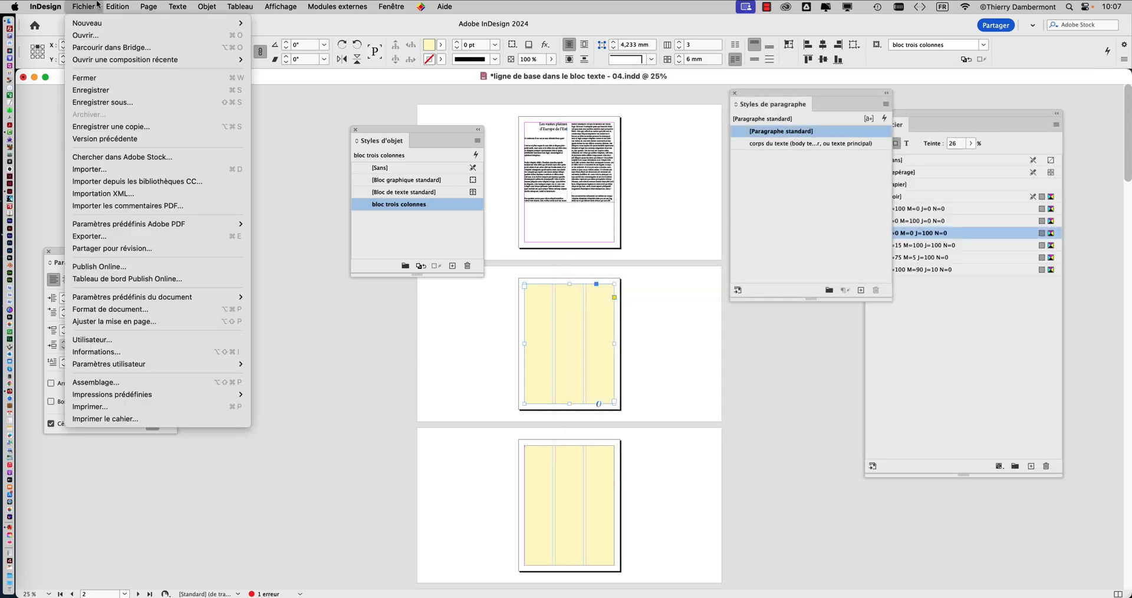
click(128, 103)
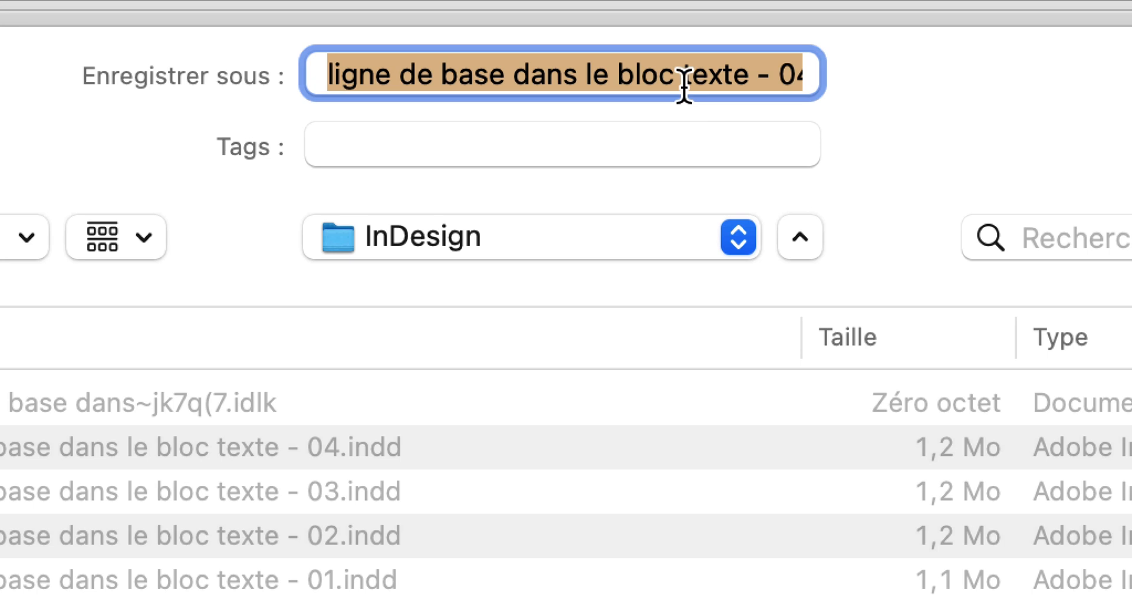
click(684, 83)
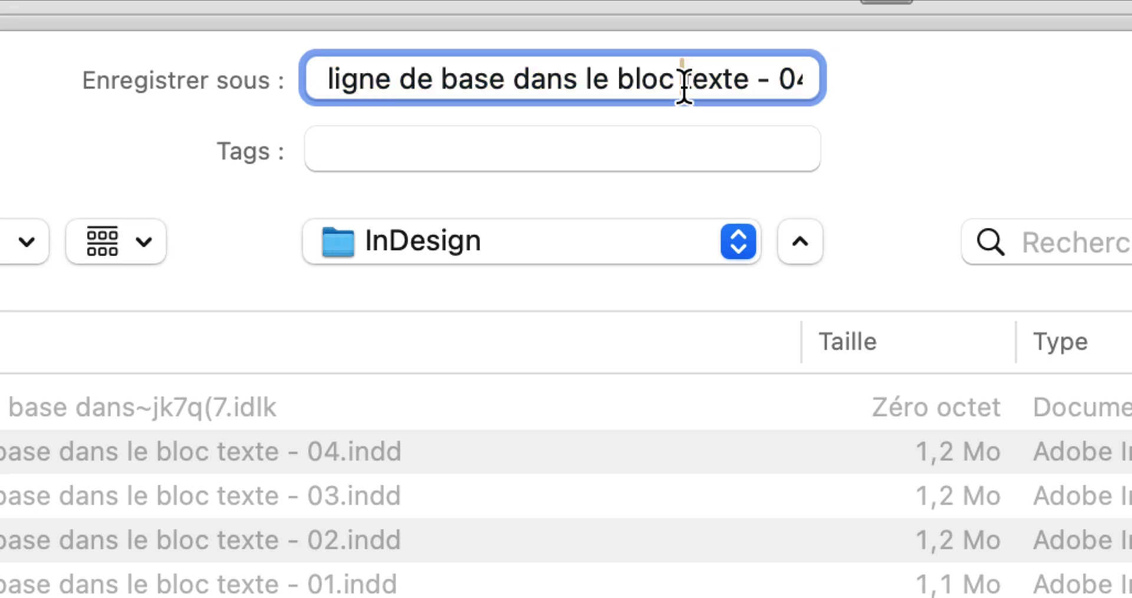
key(Down)
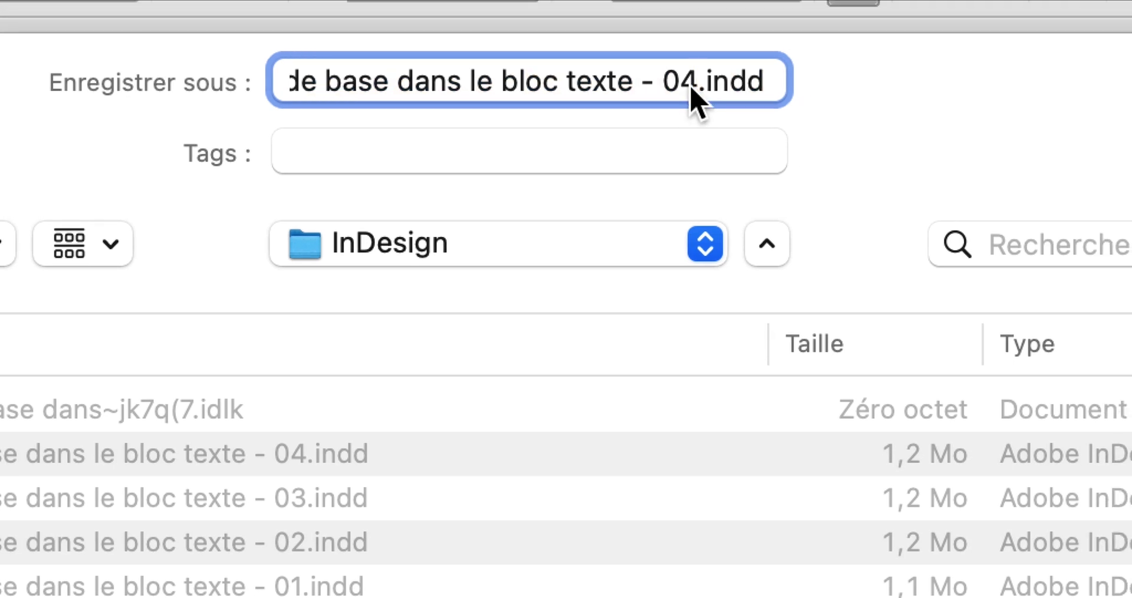
drag(731, 85, 719, 85)
text(5)
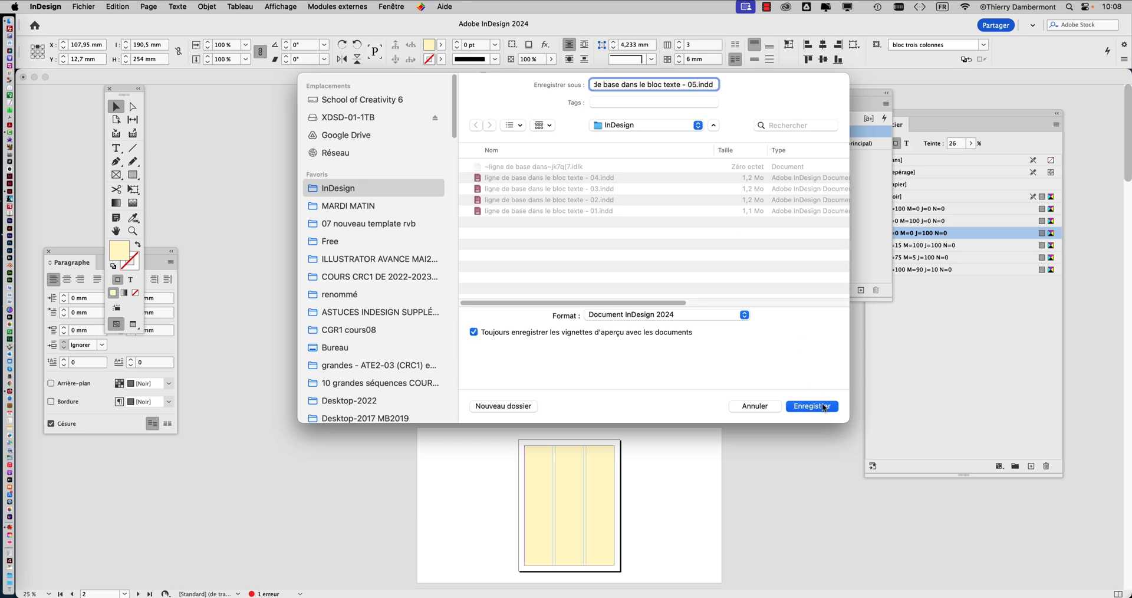
click(824, 407)
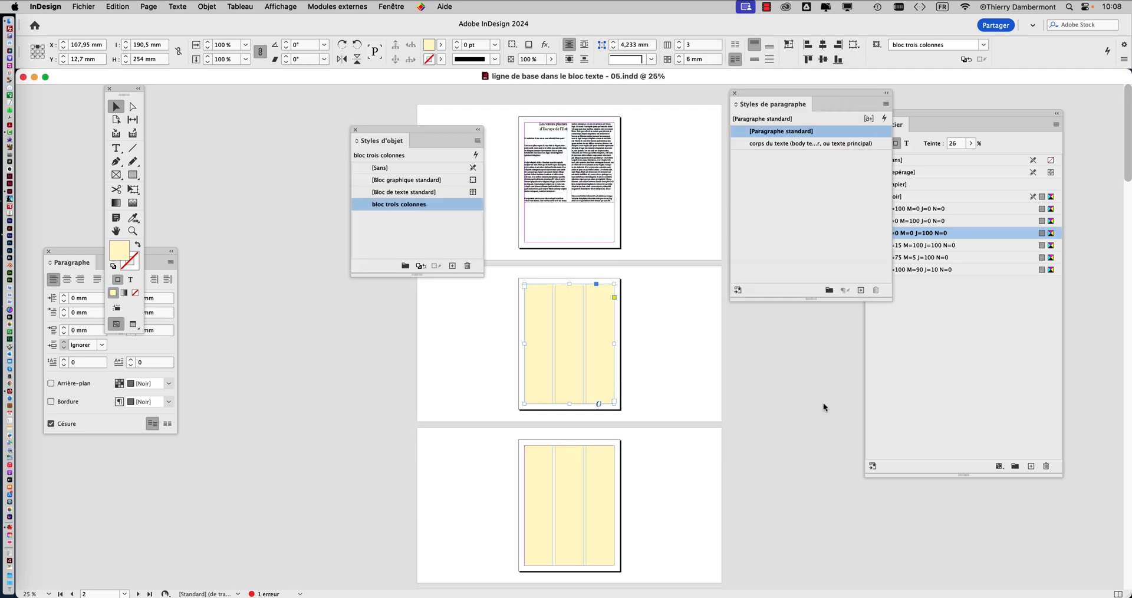
Step: Close the document with all other applications hidden, and dismiss the Nouveautés window over the home screen
click(24, 78)
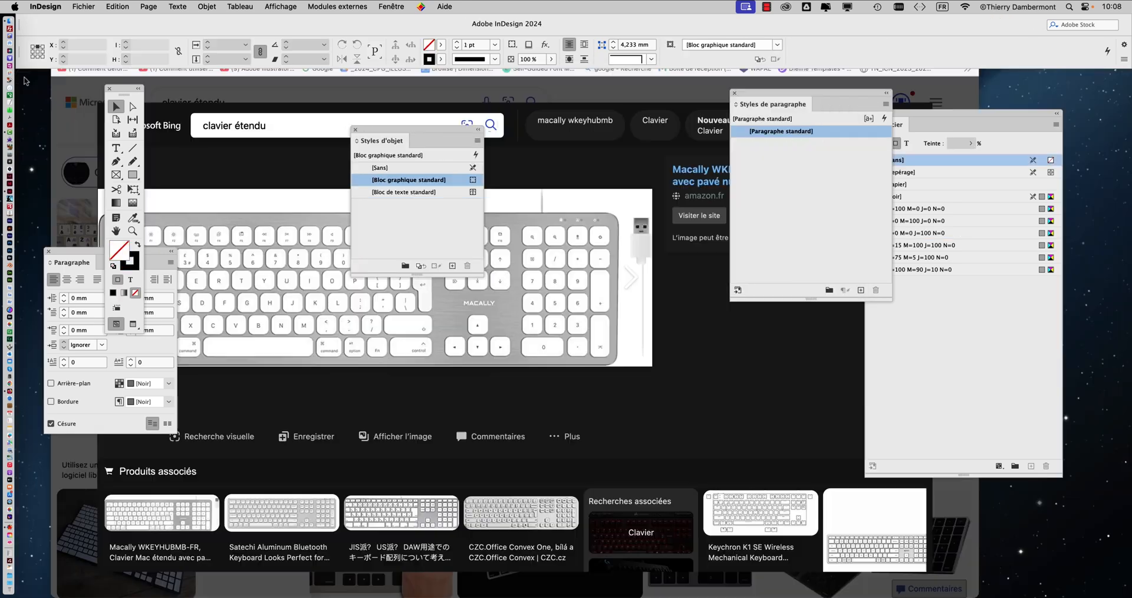
key(alt+super+h)
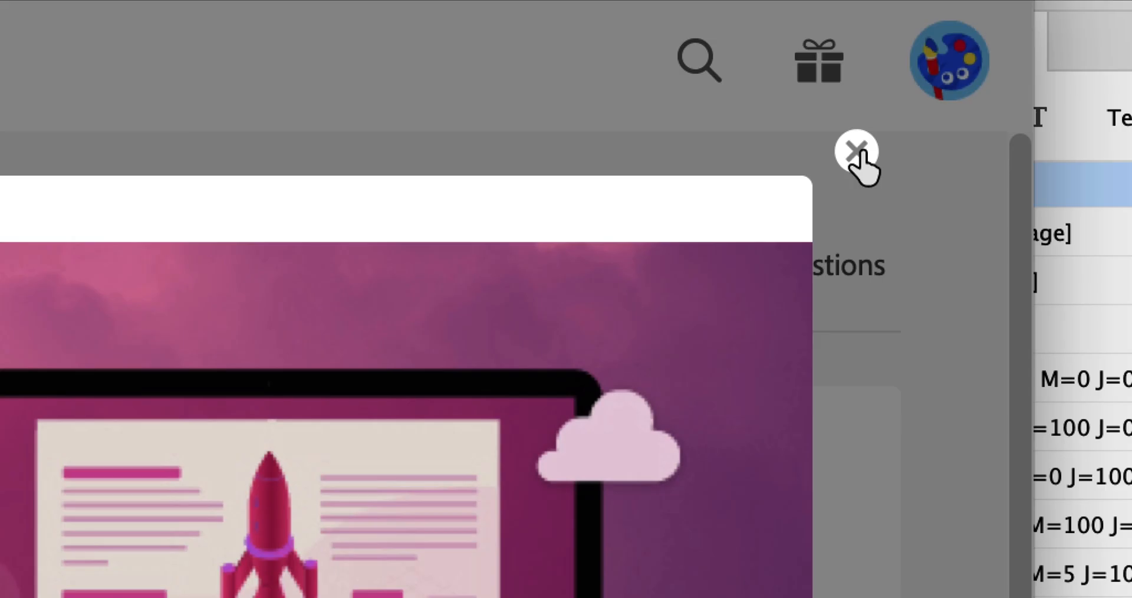
click(858, 153)
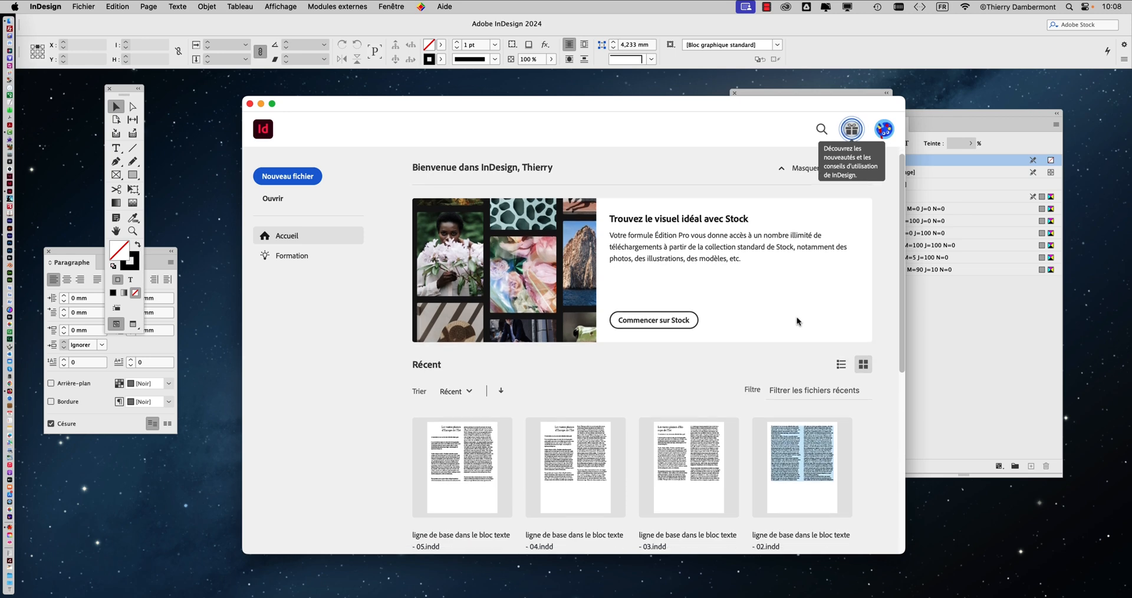
Step: Examine the recent files on the home screen, from the newest version of the document to the oldest files
scroll(797, 318, down, 10)
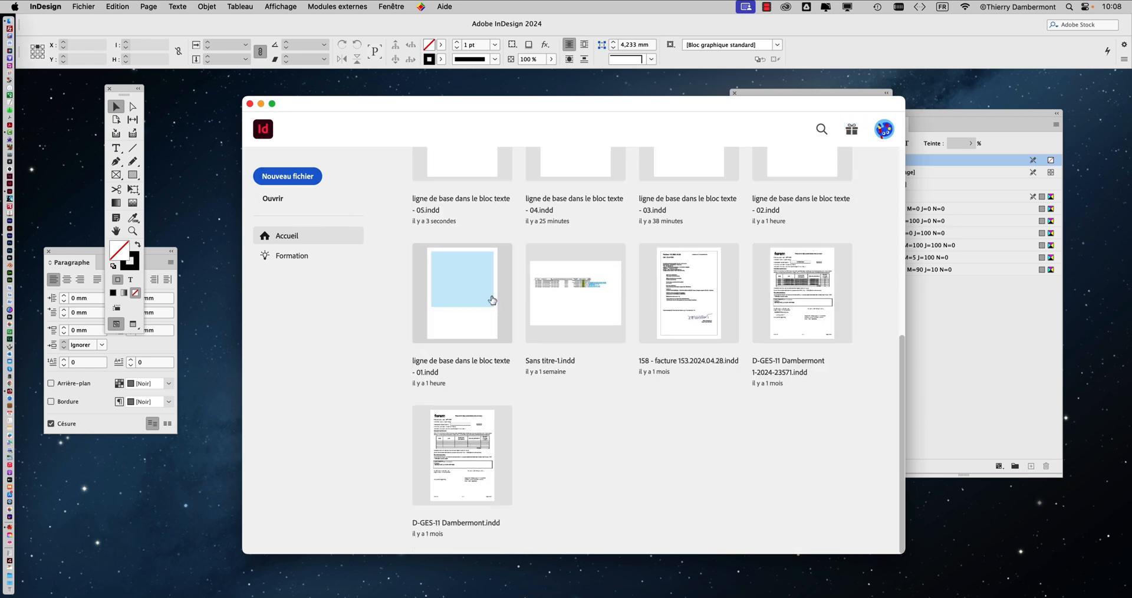
scroll(493, 294, up, 10)
scroll(493, 289, up, 2)
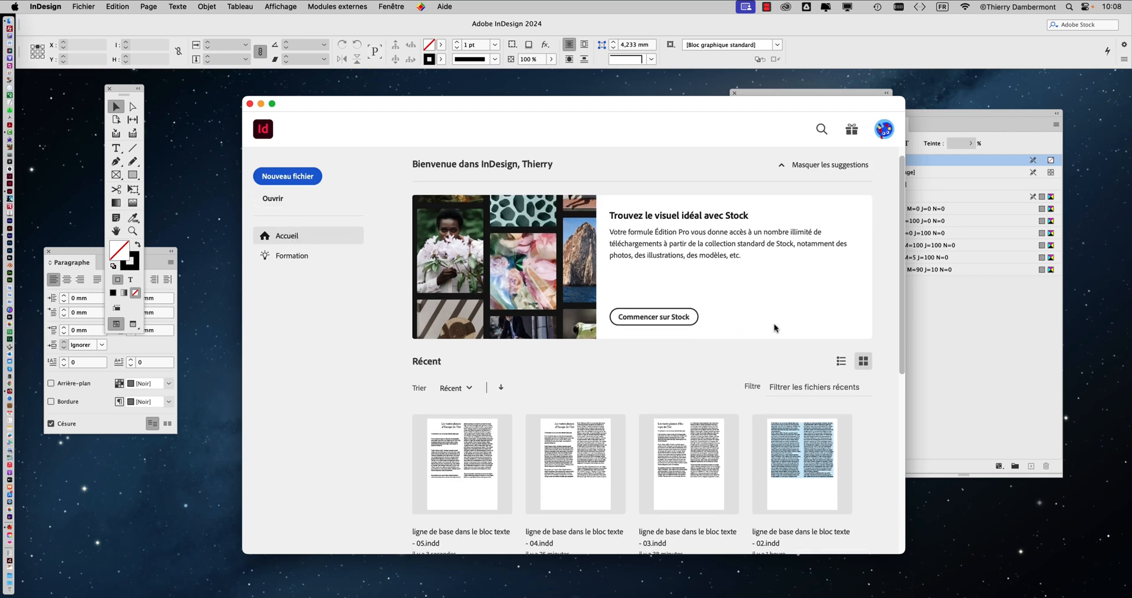
scroll(766, 254, down, 2)
scroll(798, 331, down, 2)
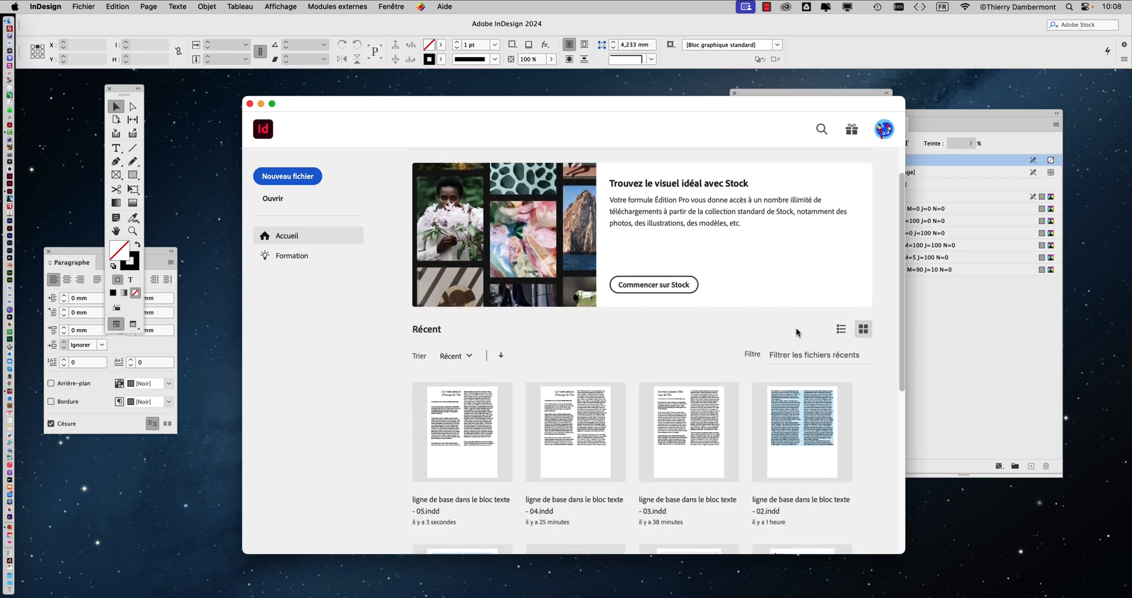
scroll(797, 332, down, 10)
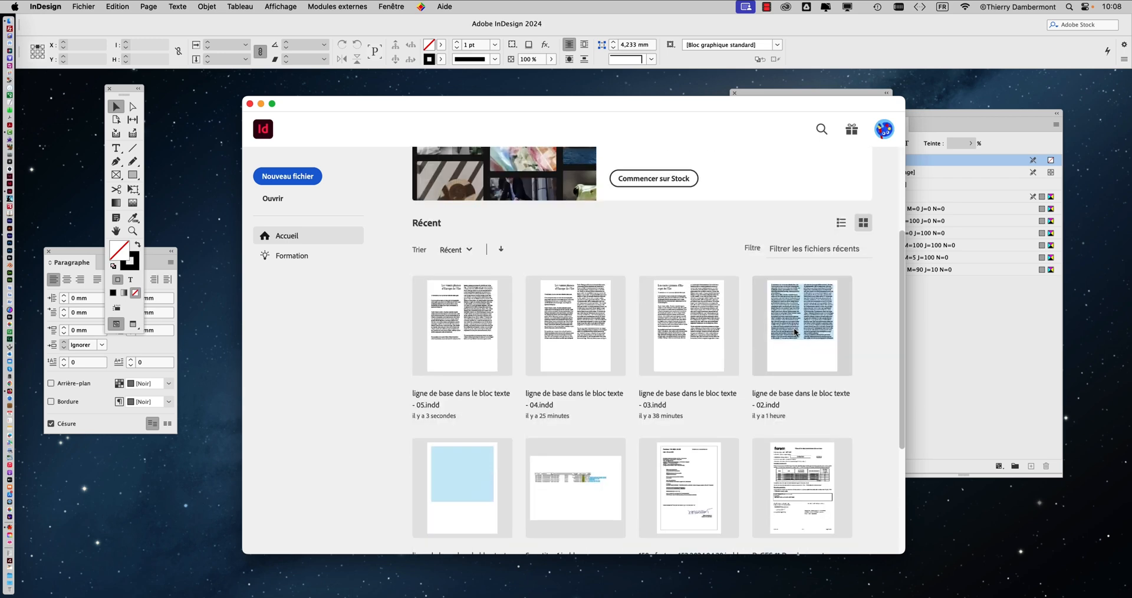
scroll(847, 237, up, 10)
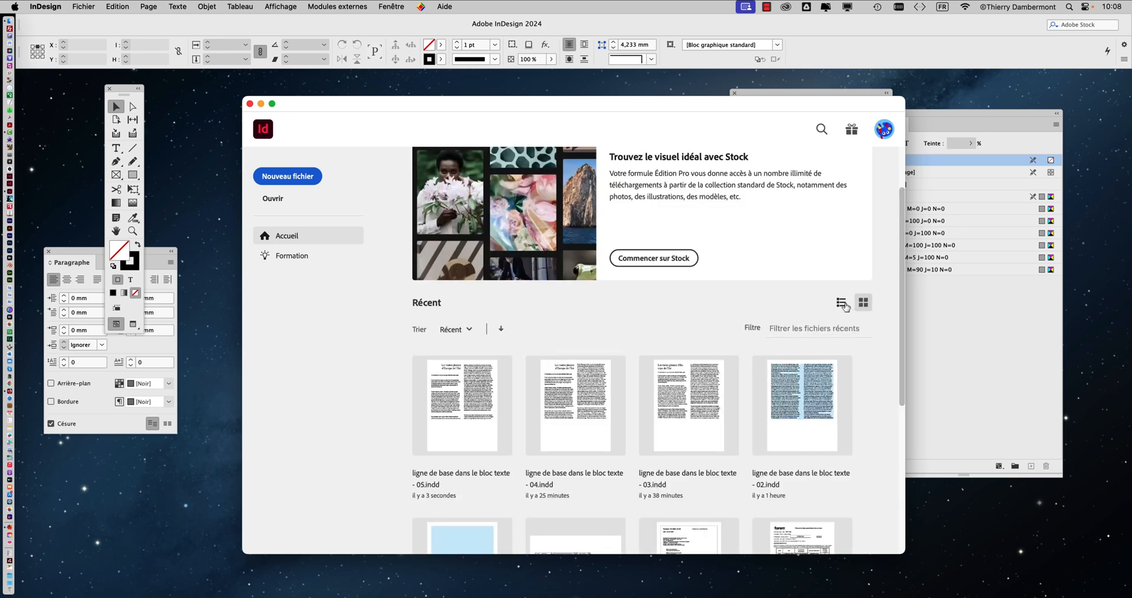
Step: Show the home screen's recent files as a list and look through their names, dates, sizes and types
click(848, 305)
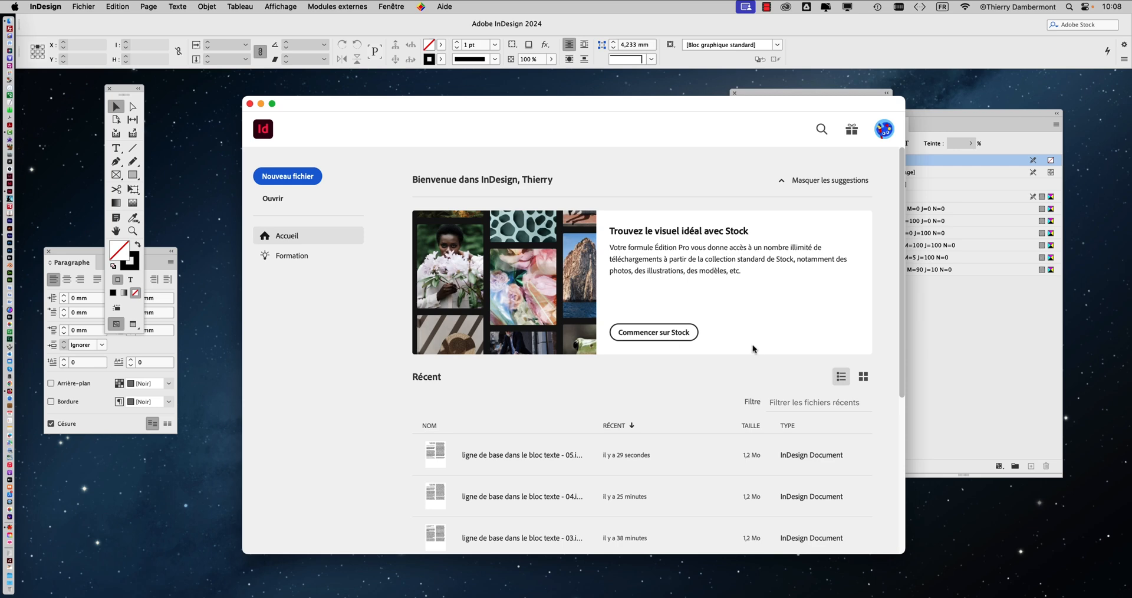
scroll(754, 348, down, 3)
scroll(753, 350, down, 5)
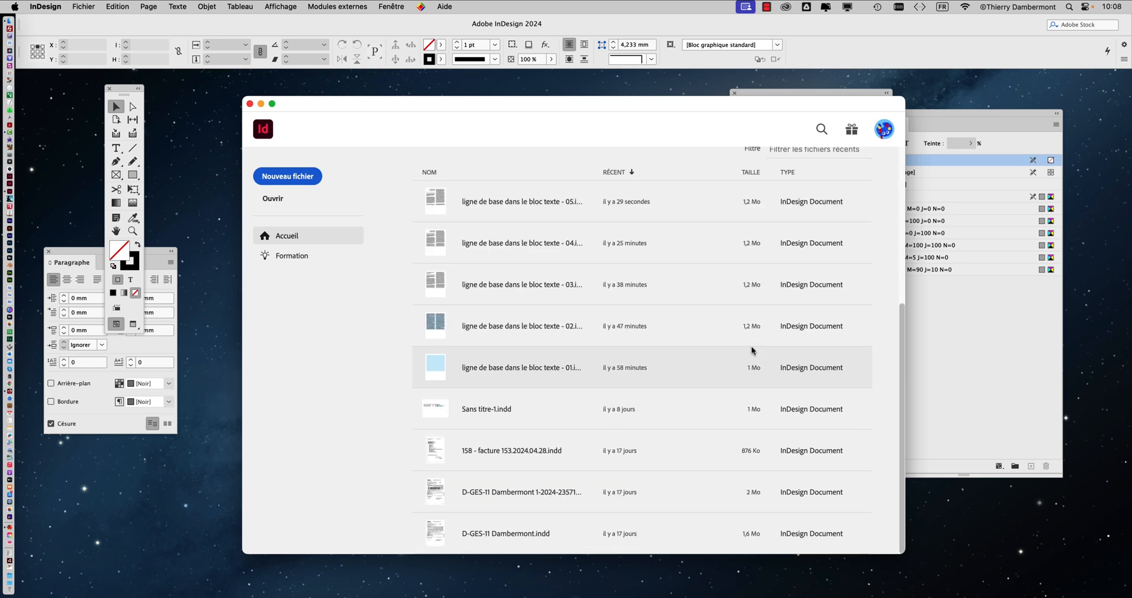
scroll(753, 351, up, 8)
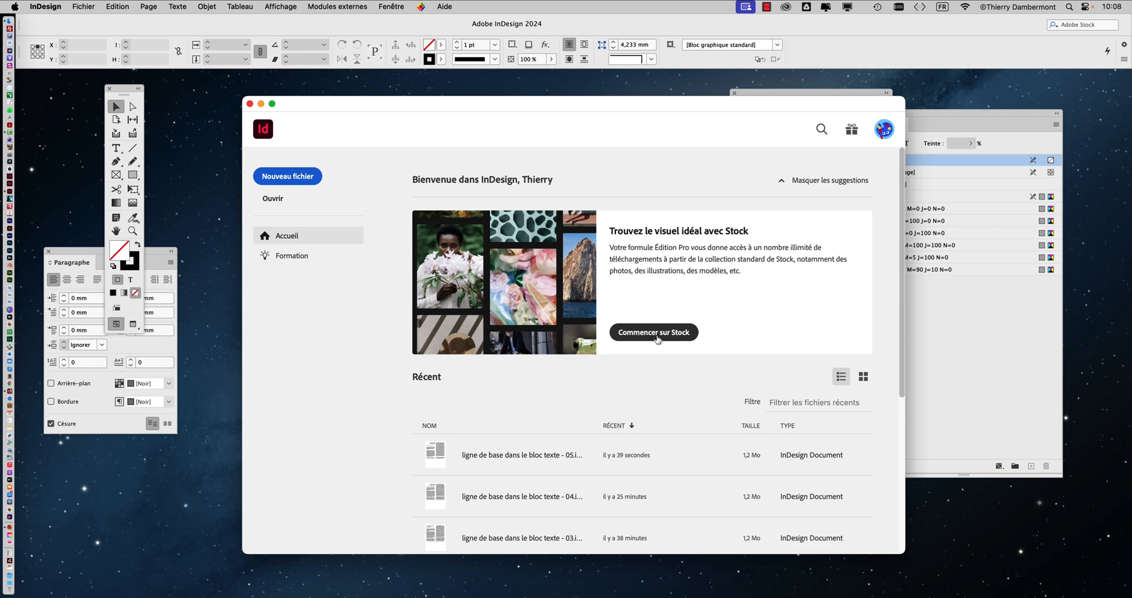
Step: Open the Adobe Stock site in Firefox and browse the images of the popular illustration category École
key(super+Tab)
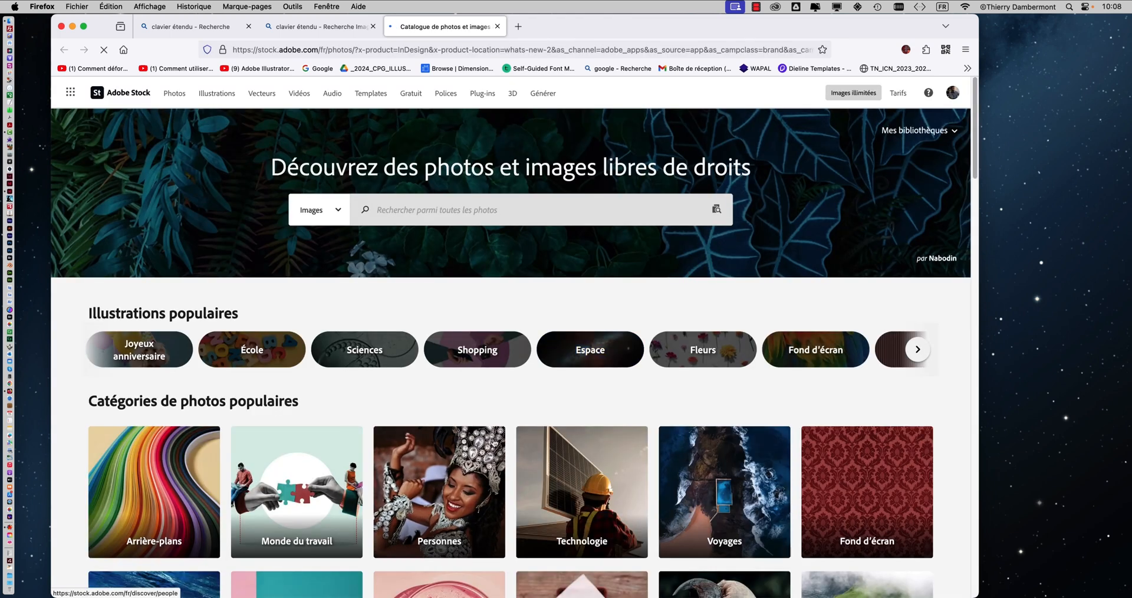
scroll(582, 390, down, 5)
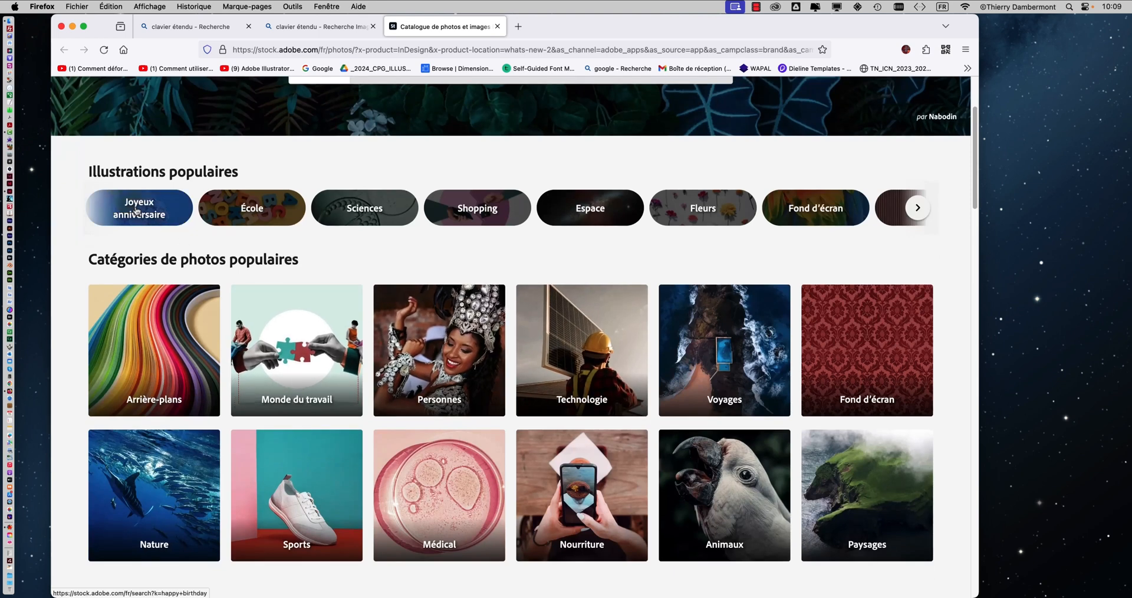
click(280, 214)
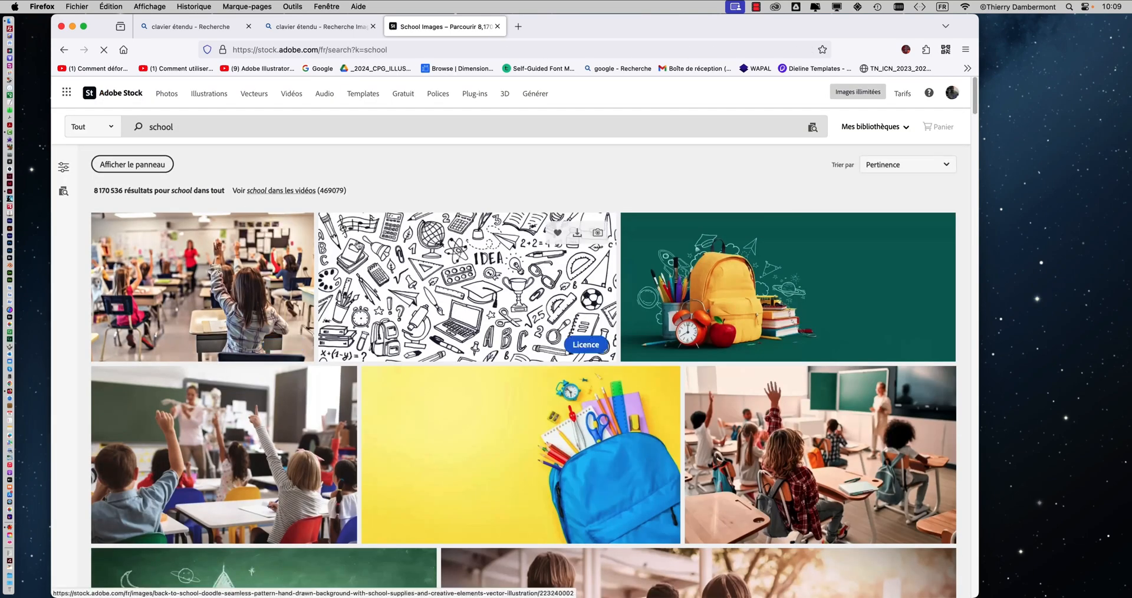
scroll(460, 255, down, 2)
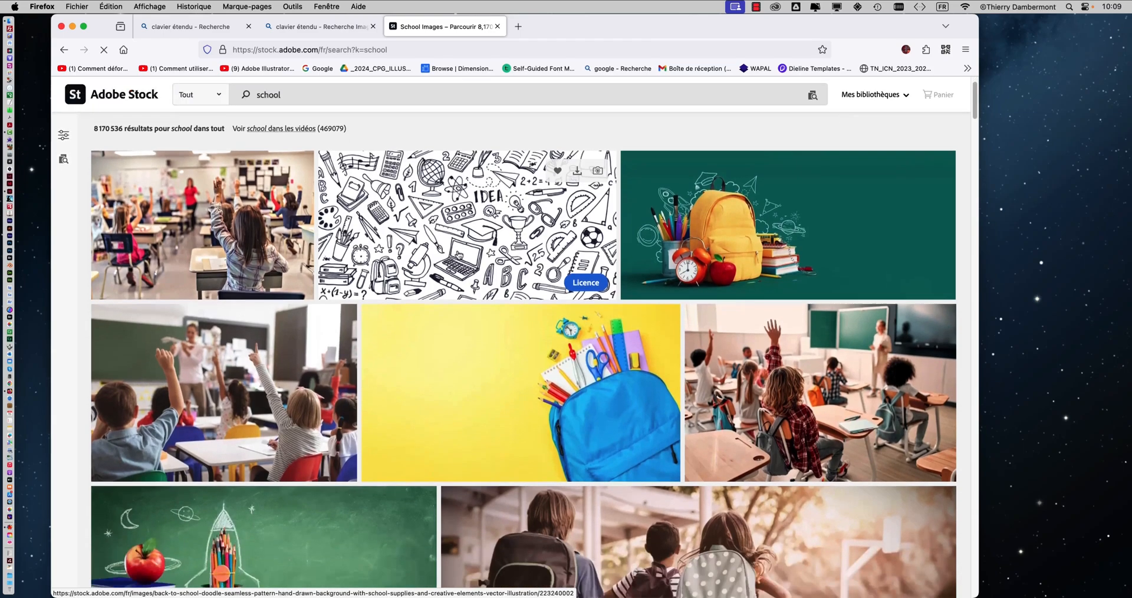
scroll(459, 255, up, 2)
scroll(459, 254, down, 1)
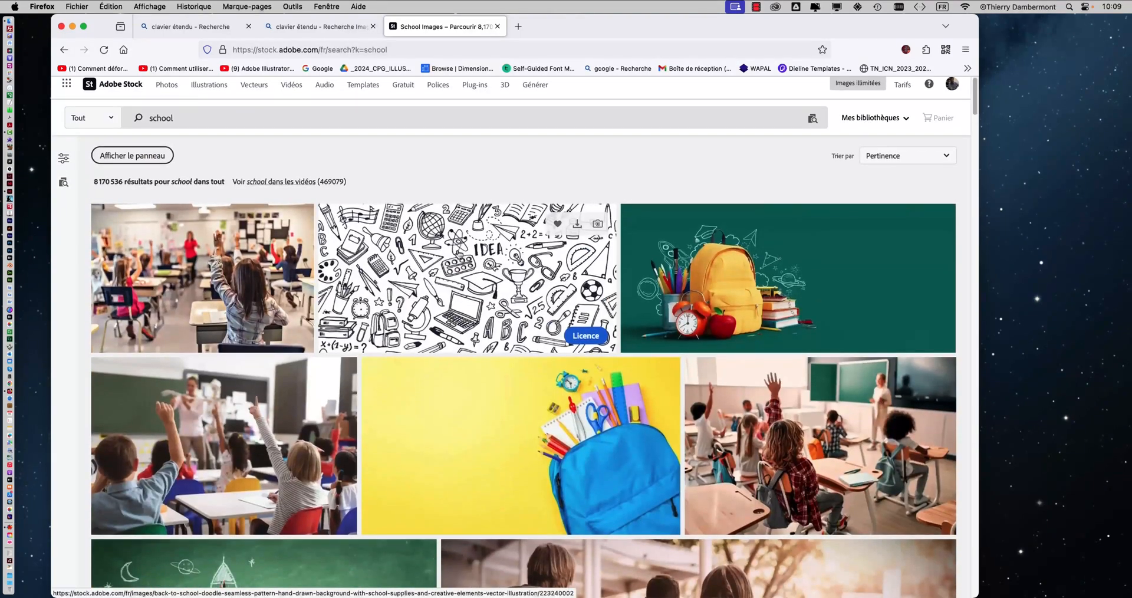
scroll(460, 255, down, 8)
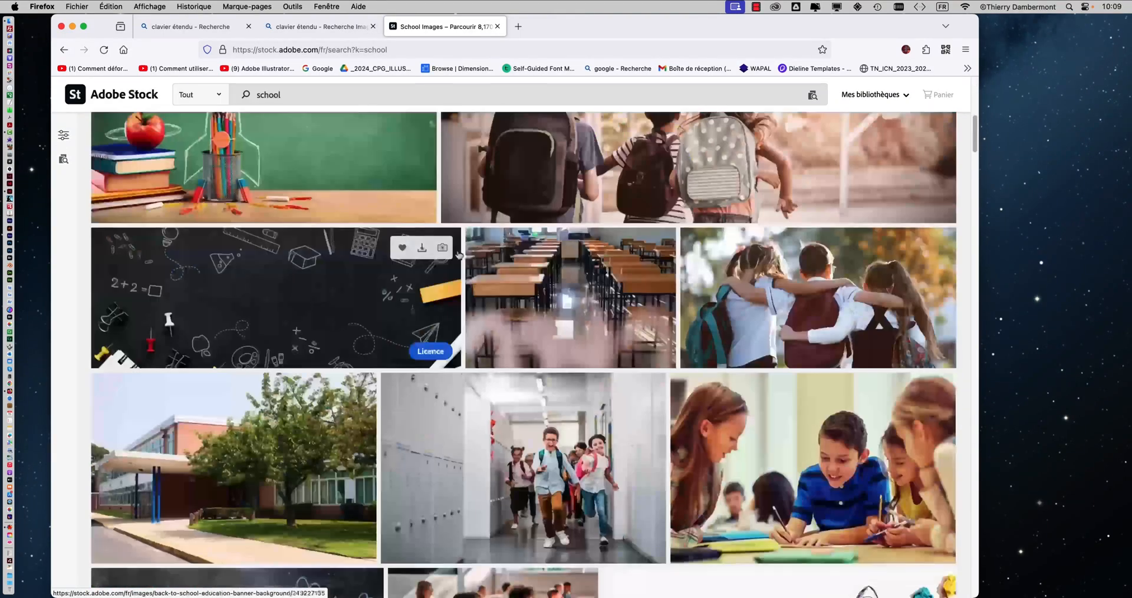
scroll(460, 254, up, 8)
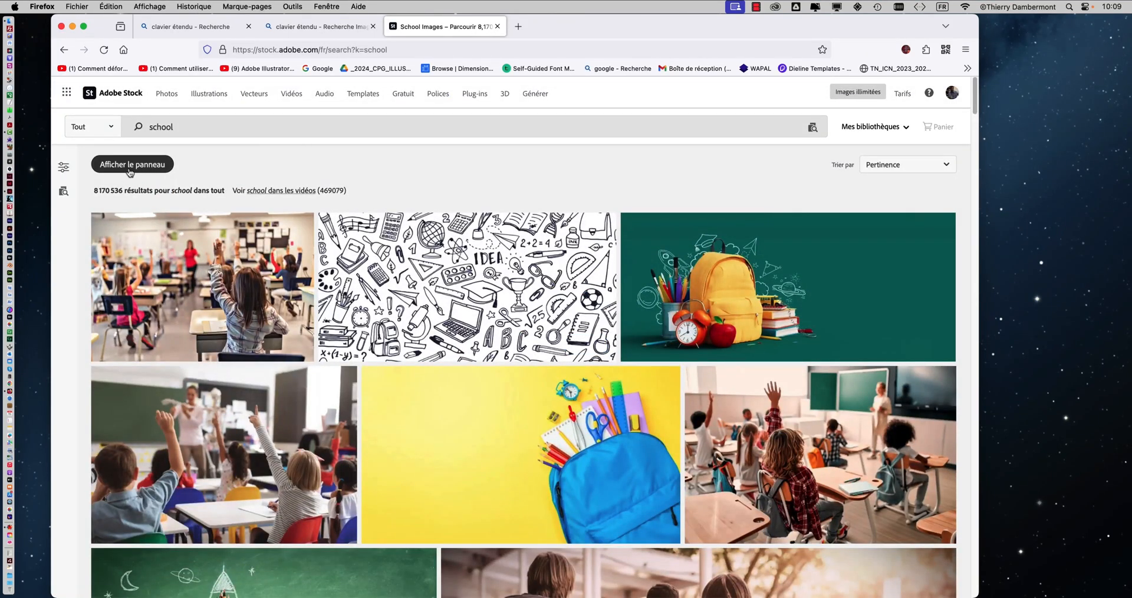
Step: Display the filters for the school search and browse the images shown beside them
click(64, 167)
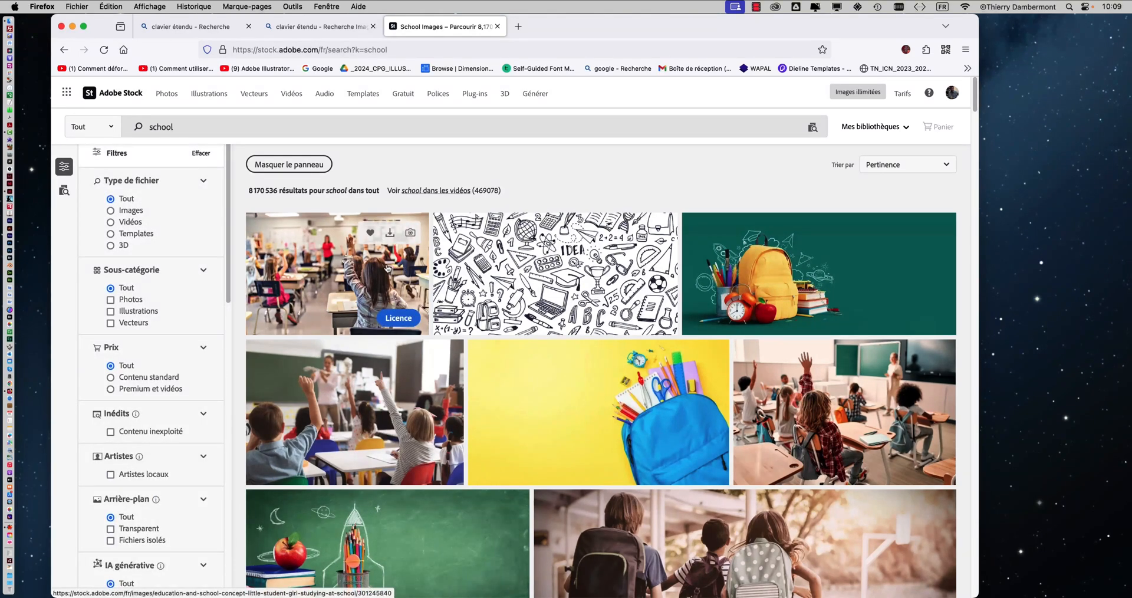
scroll(624, 265, down, 2)
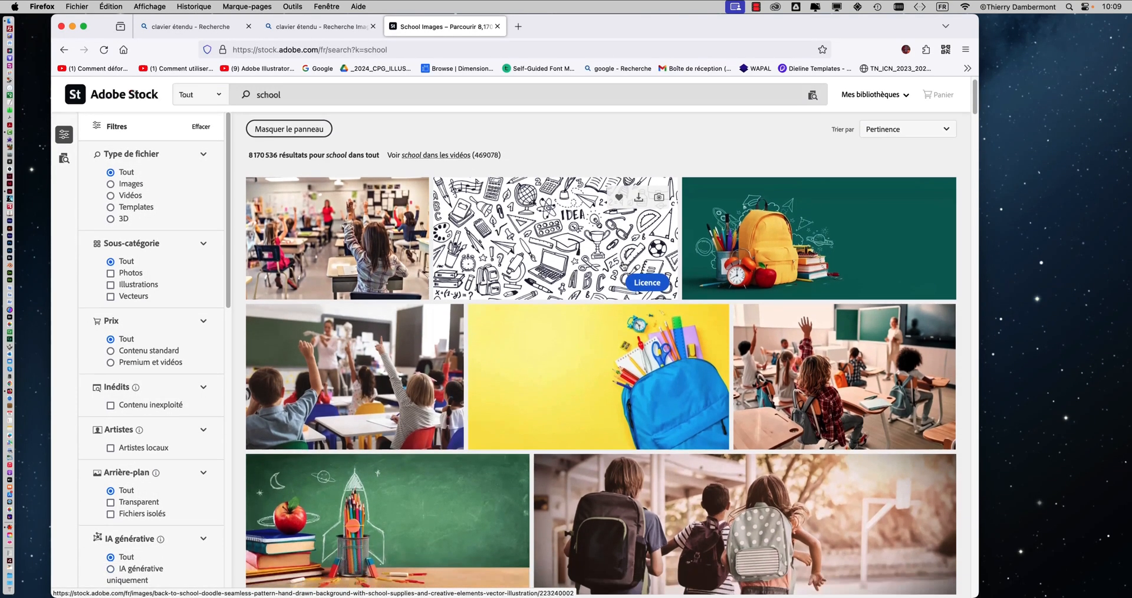
scroll(624, 265, down, 15)
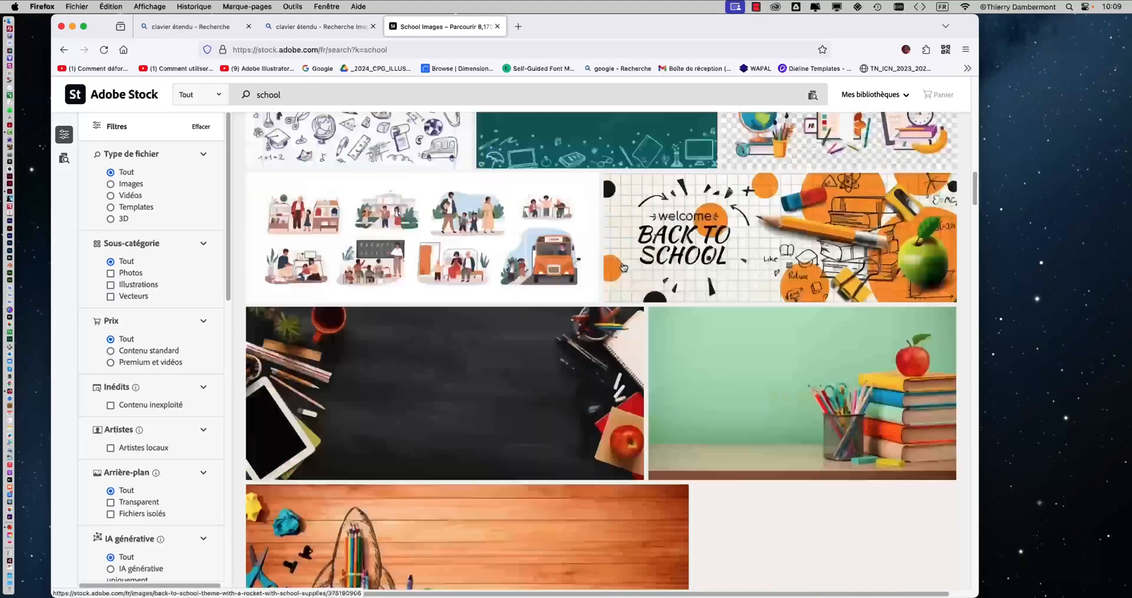
scroll(624, 267, down, 7)
scroll(624, 267, up, 7)
scroll(624, 267, up, 15)
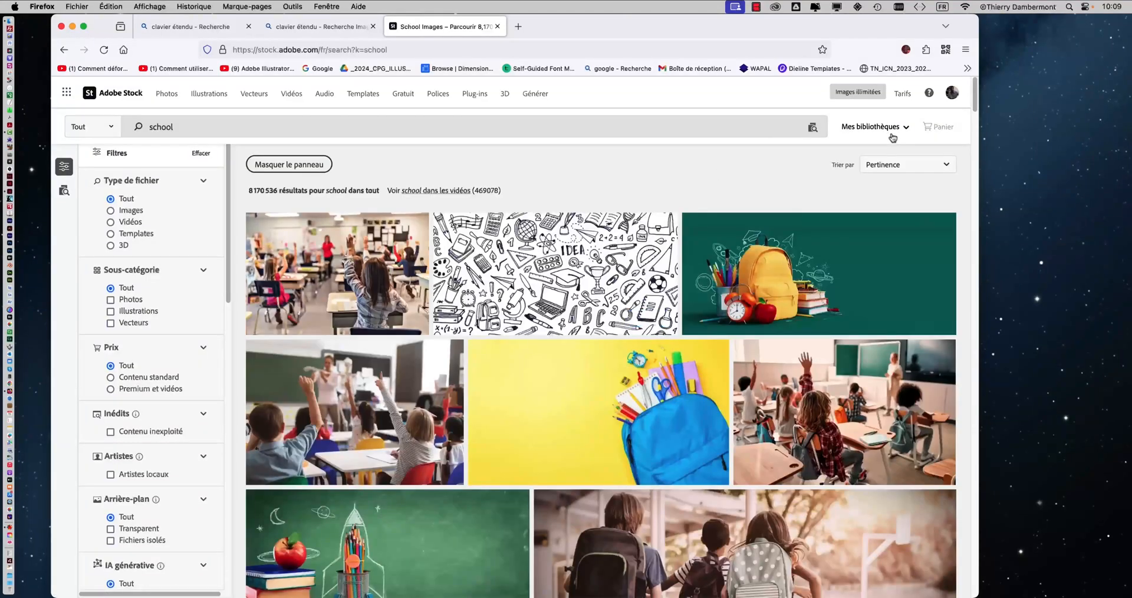
Step: Go to Adobe Stock's Templates section and keep the search limited to Templates
click(372, 101)
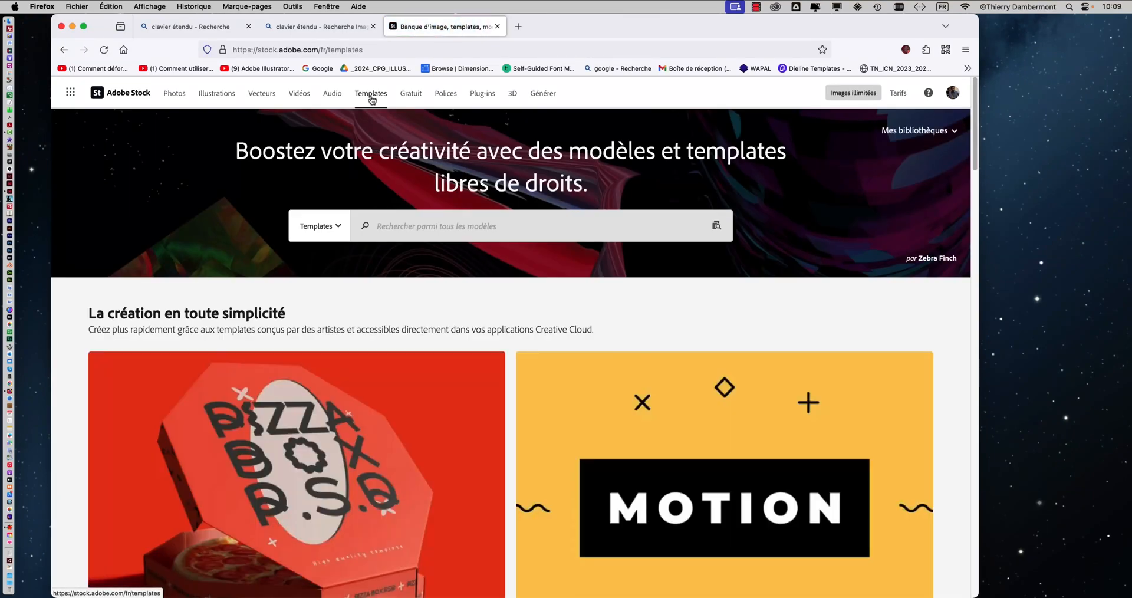
click(336, 232)
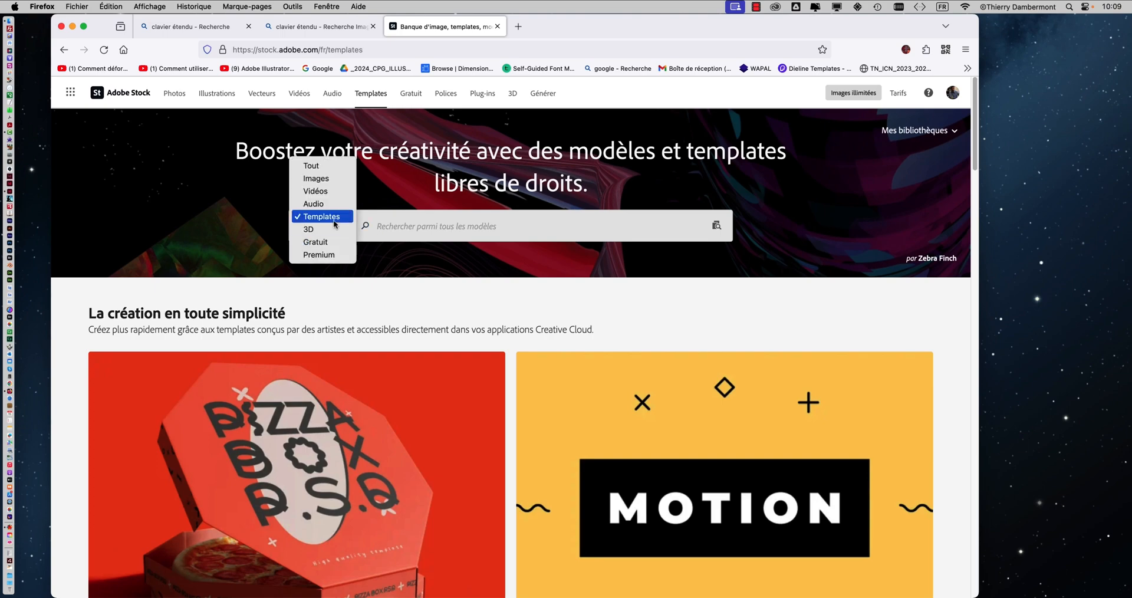
click(334, 223)
Step: Examine the templates page, covering the InDesign templates, the Papier, Web and Mobile categories and the Adobe Express models
scroll(486, 362, down, 10)
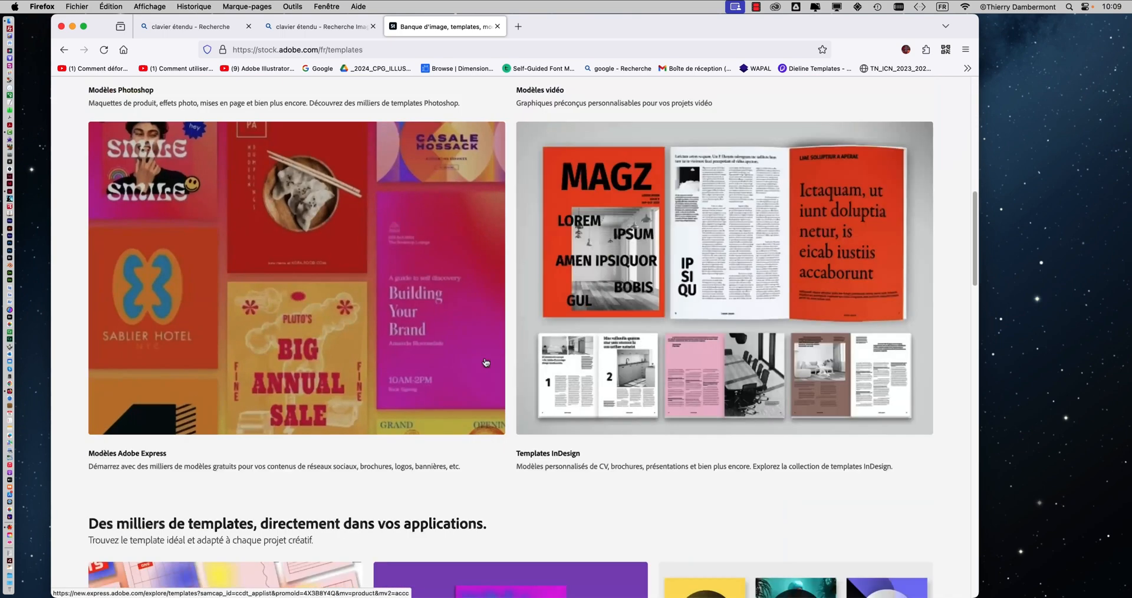
scroll(485, 362, down, 2)
scroll(486, 362, up, 2)
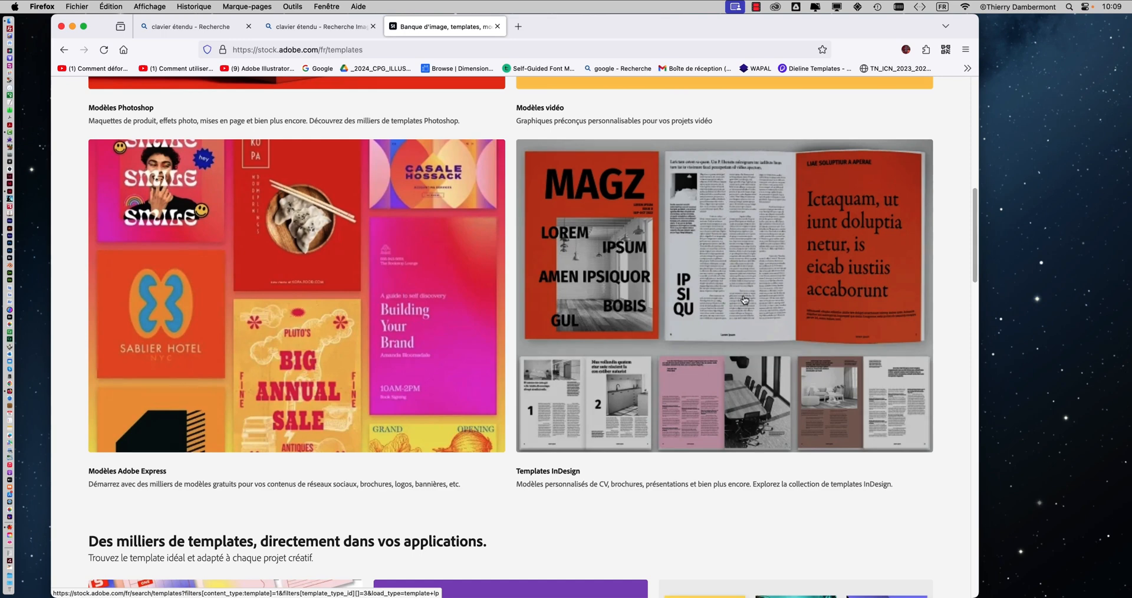
scroll(744, 300, down, 5)
scroll(743, 299, down, 5)
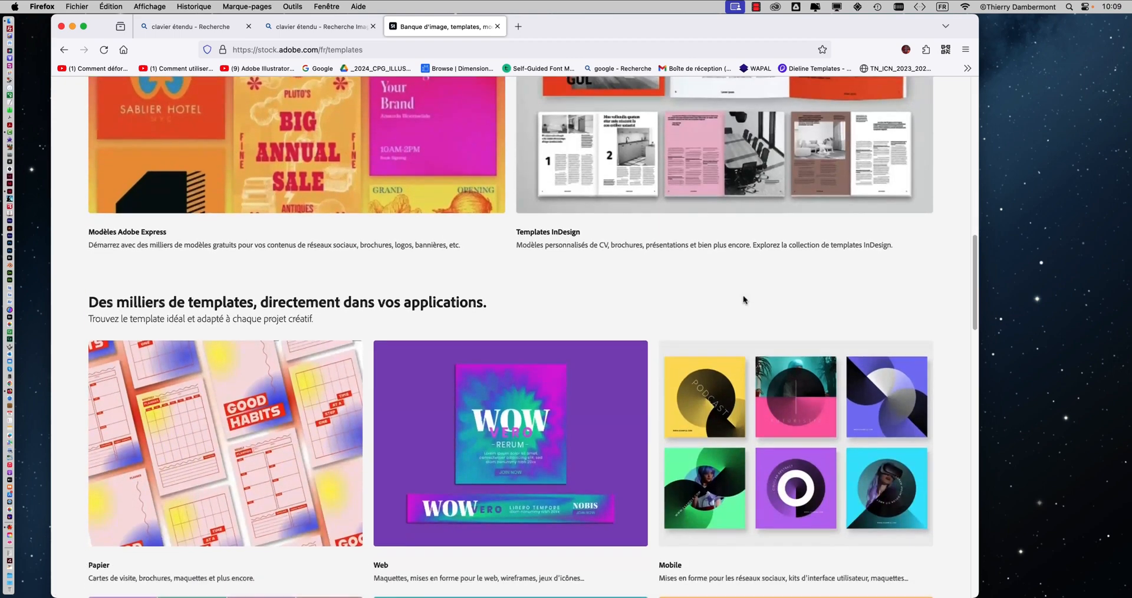
scroll(745, 301, down, 1)
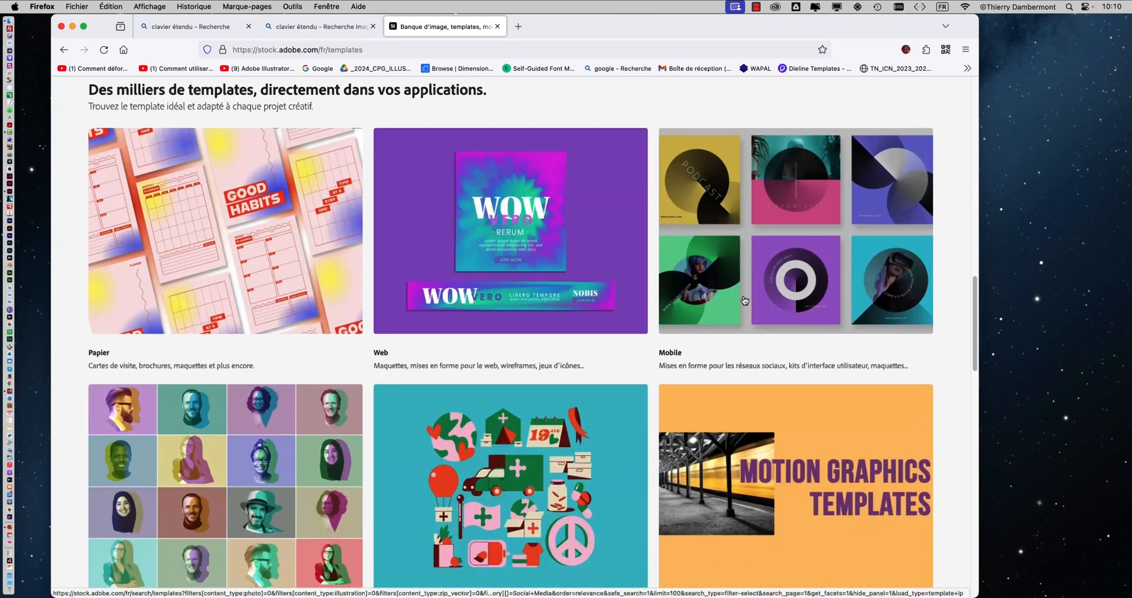
scroll(744, 301, down, 10)
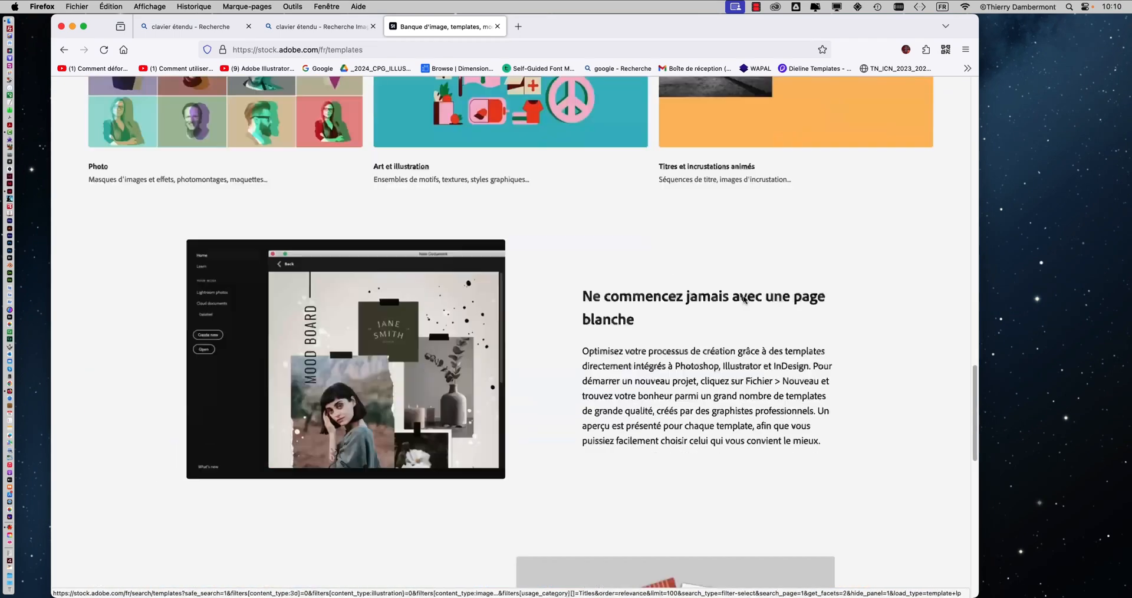
scroll(742, 295, down, 8)
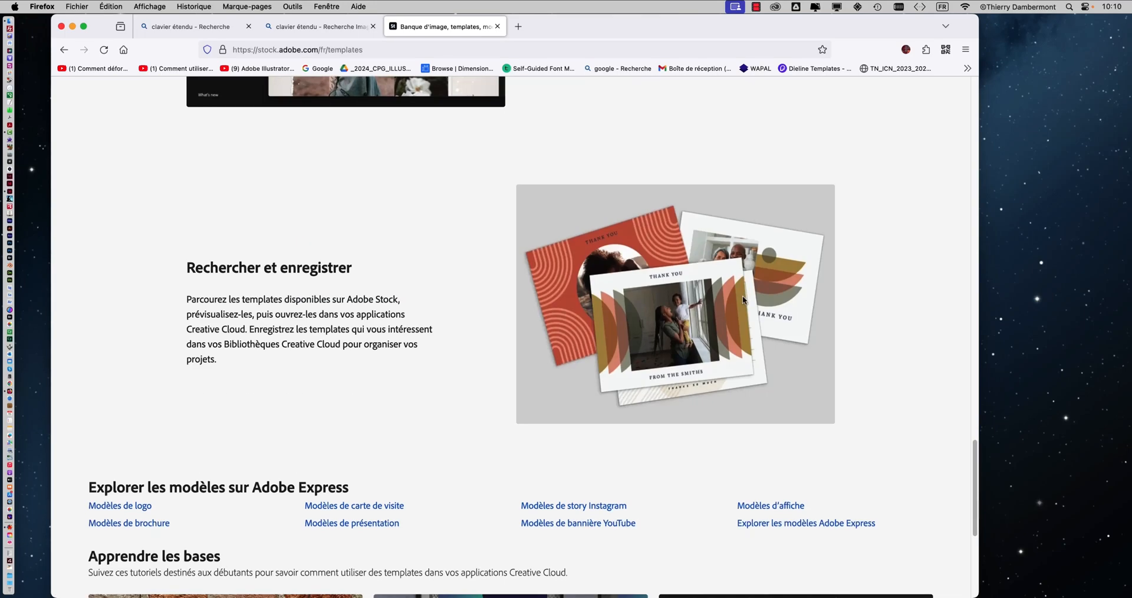
scroll(742, 296, up, 15)
scroll(742, 295, up, 20)
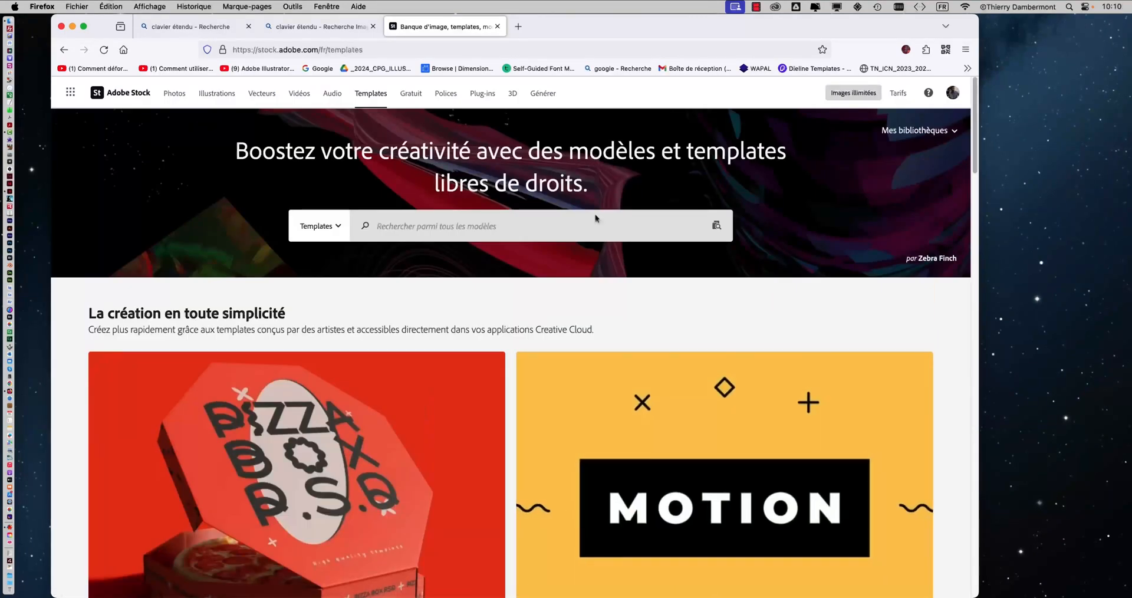
Step: Search the Adobe Stock templates for "garden"
click(375, 226)
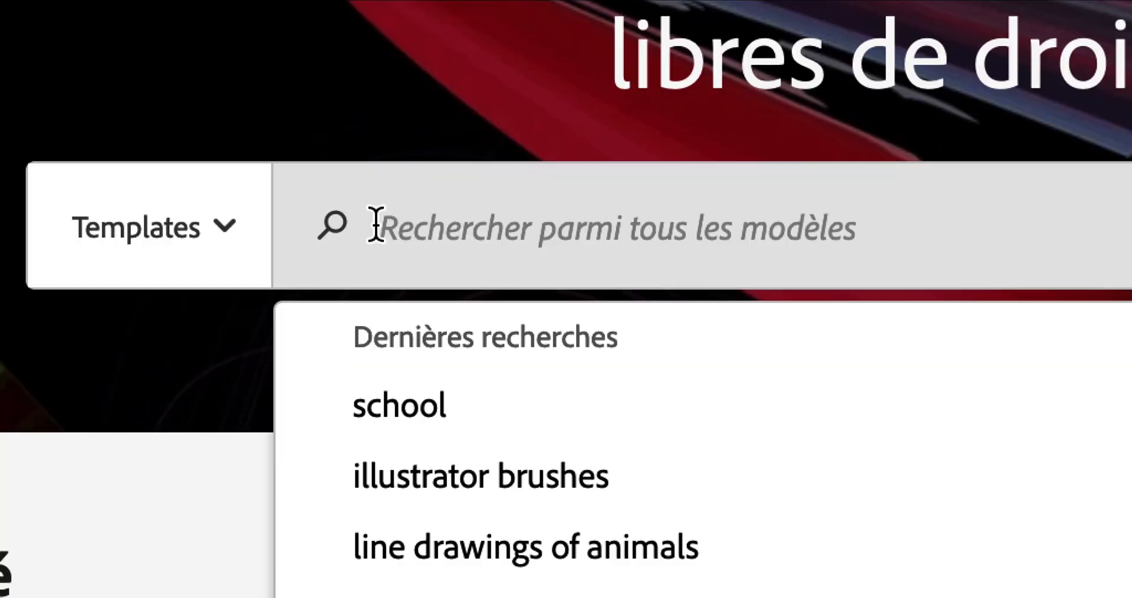
text(garden)
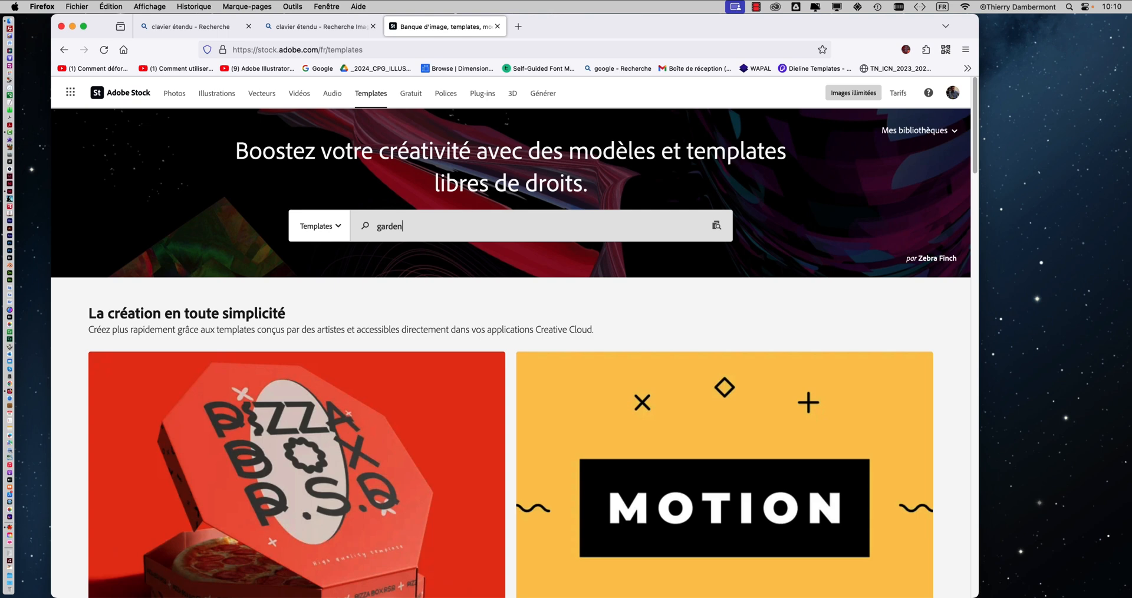
key(Return)
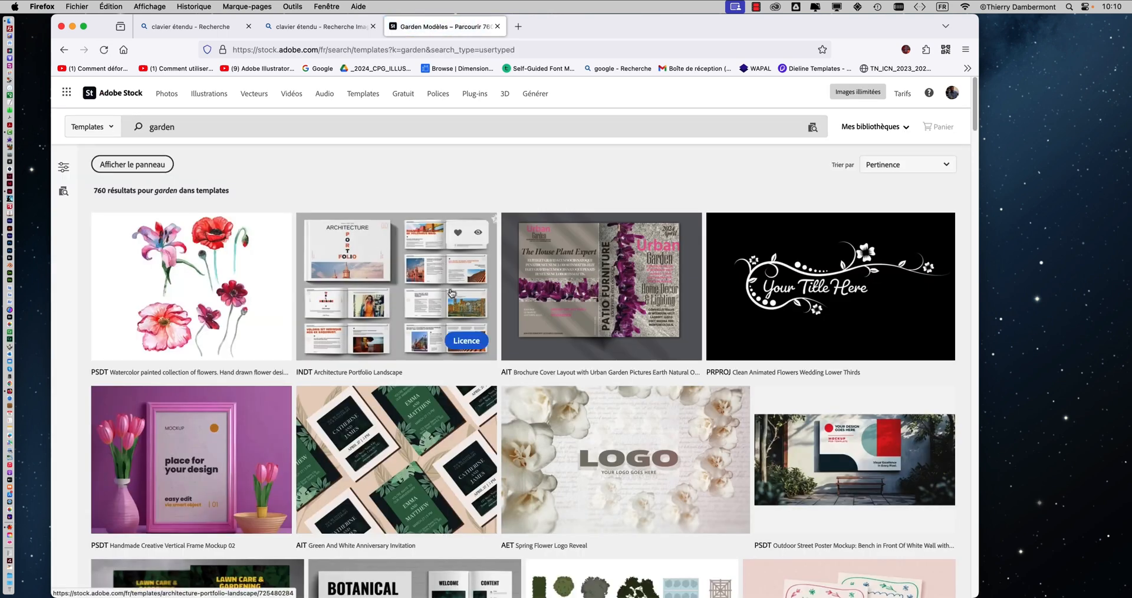
Step: Browse the garden templates and open the details of the InDesign "Landscape Gardening Services Lawn Care Flyer Template"
scroll(451, 293, down, 3)
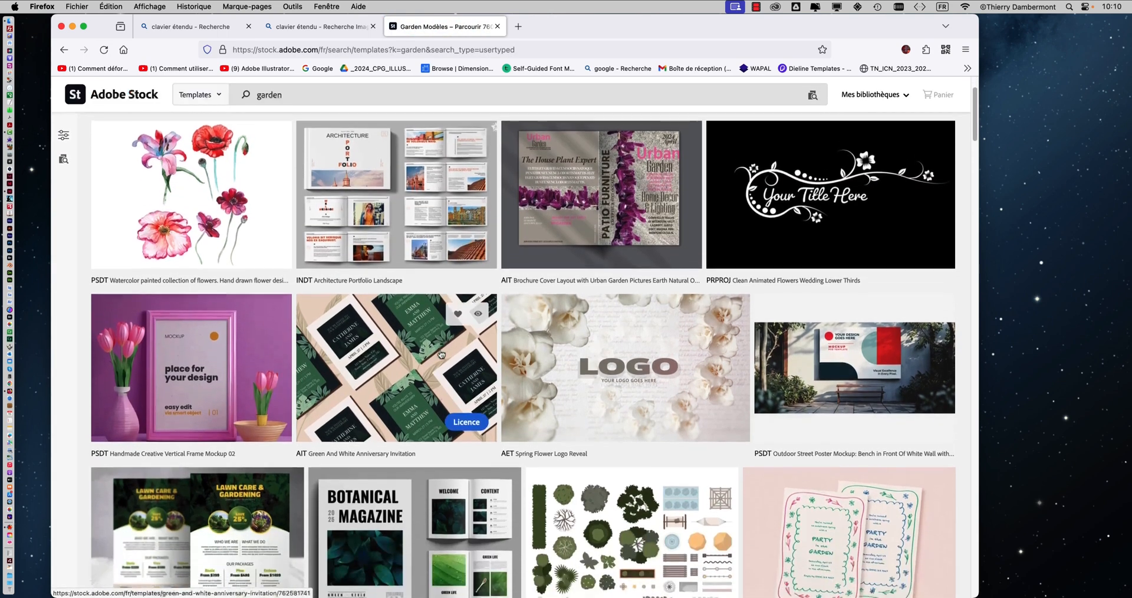
scroll(441, 353, down, 6)
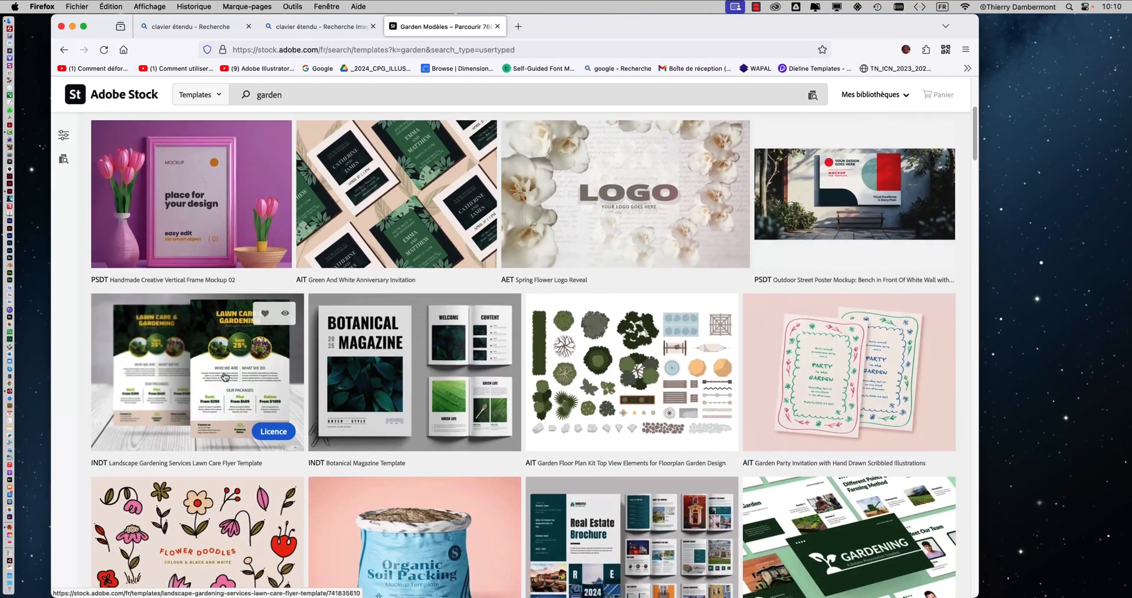
click(225, 377)
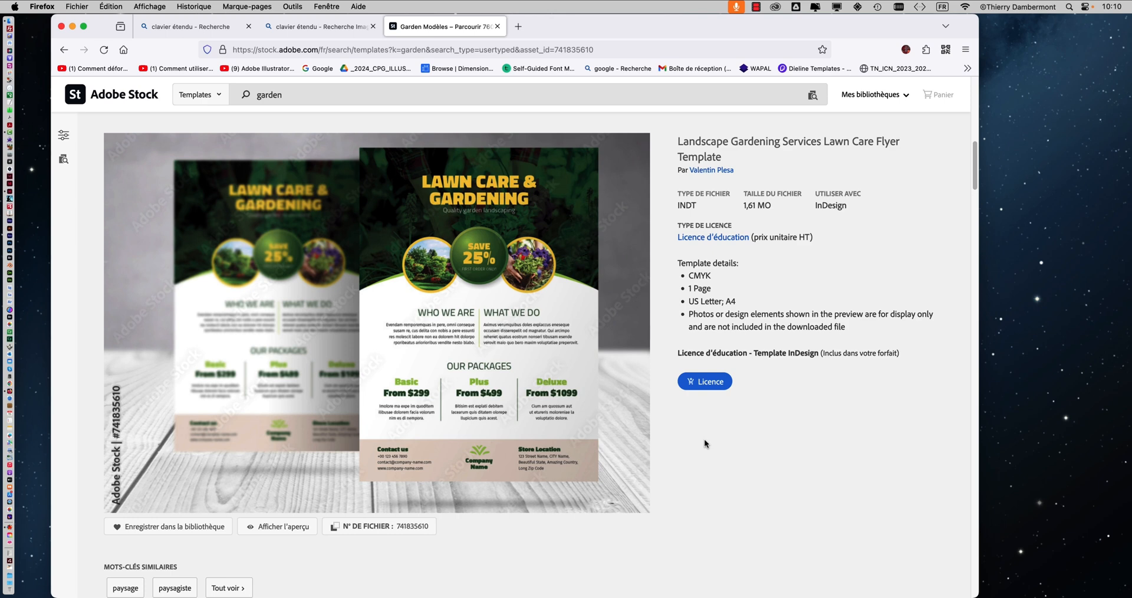
Step: Browse further garden templates and view the details of the Photoshop "Gardening Service Trifold Brochure Layout"
scroll(704, 439, down, 6)
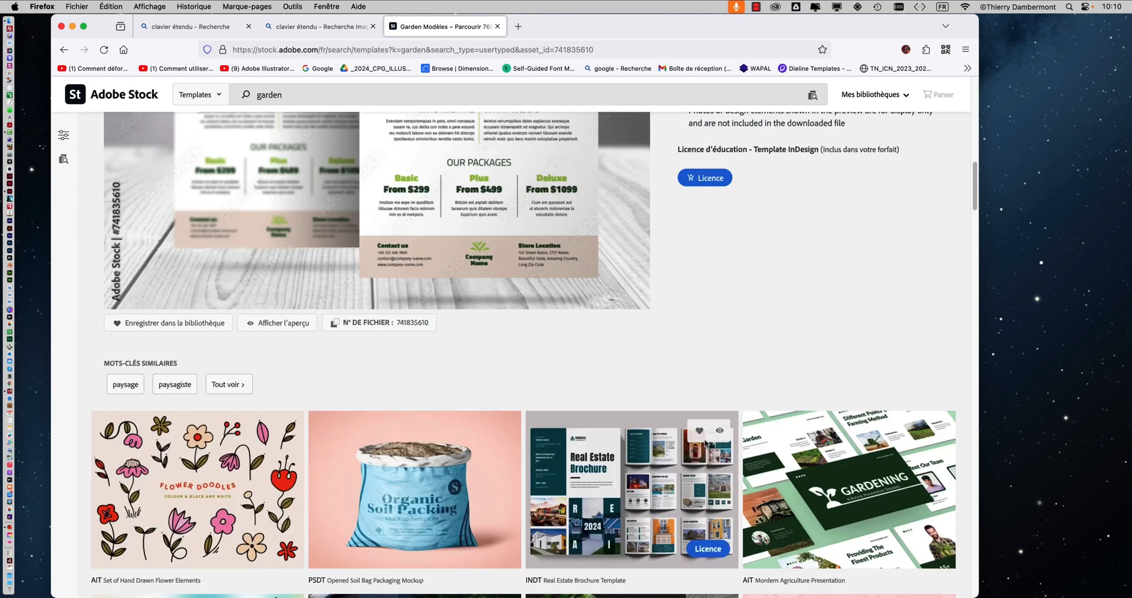
scroll(704, 440, down, 6)
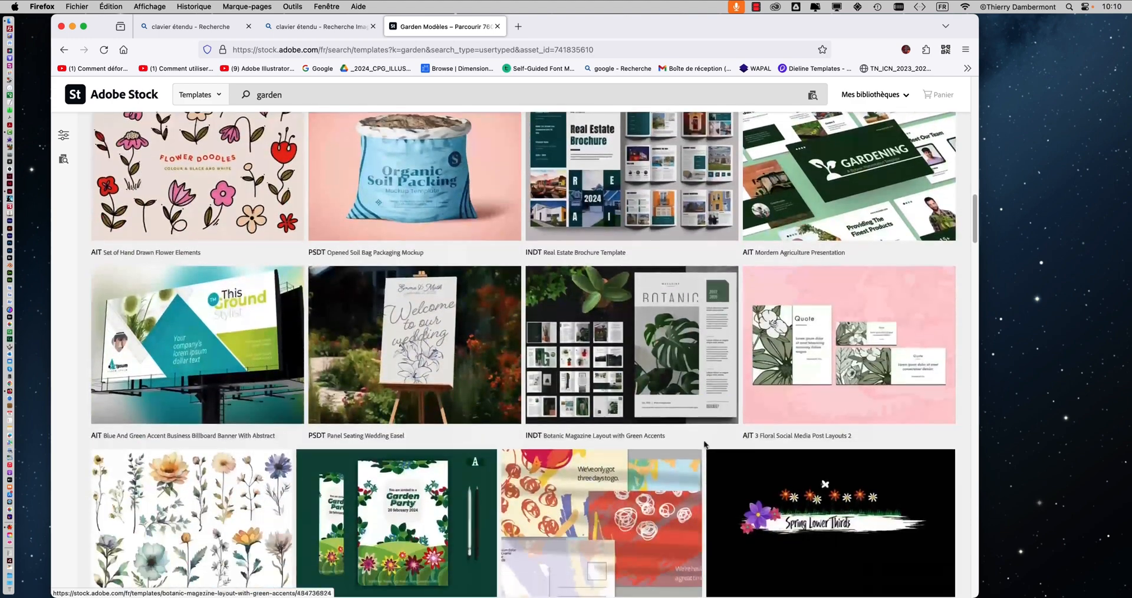
scroll(705, 444, down, 3)
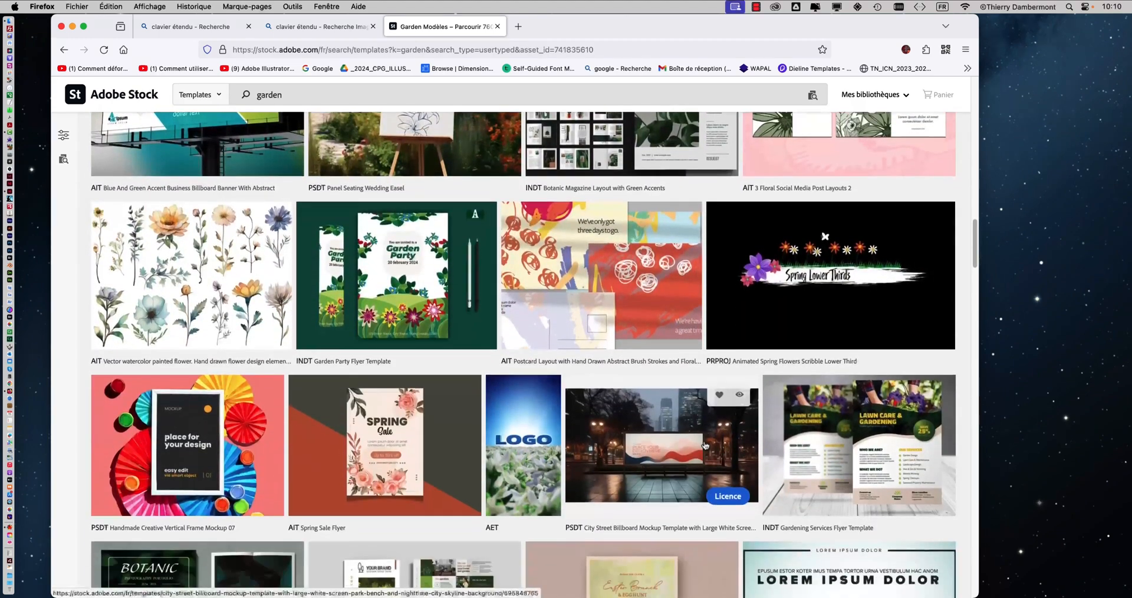
scroll(830, 426, down, 4)
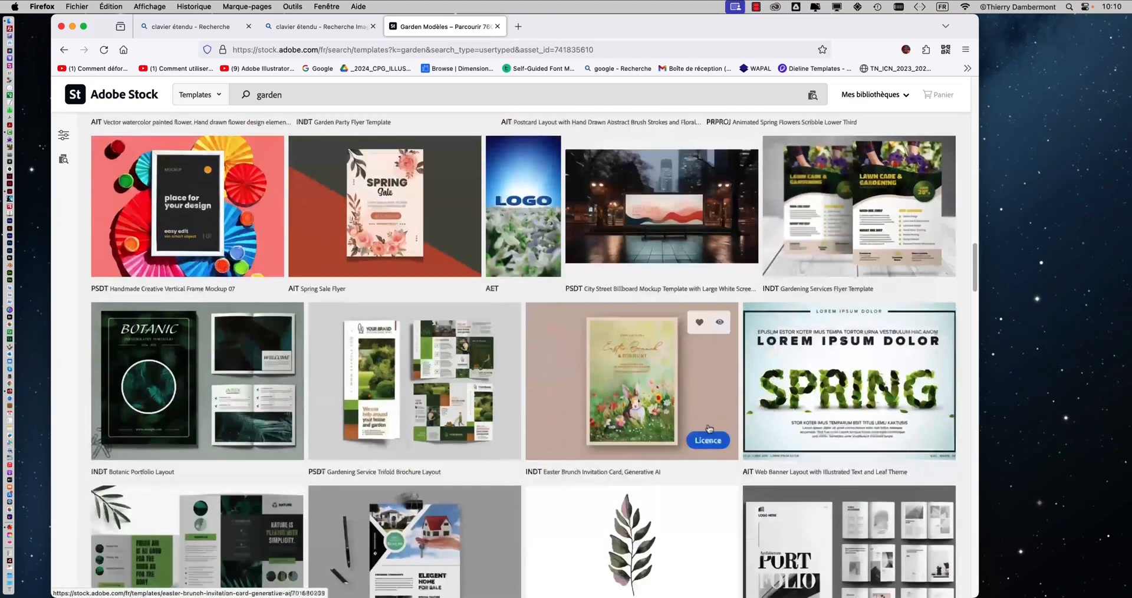
click(469, 382)
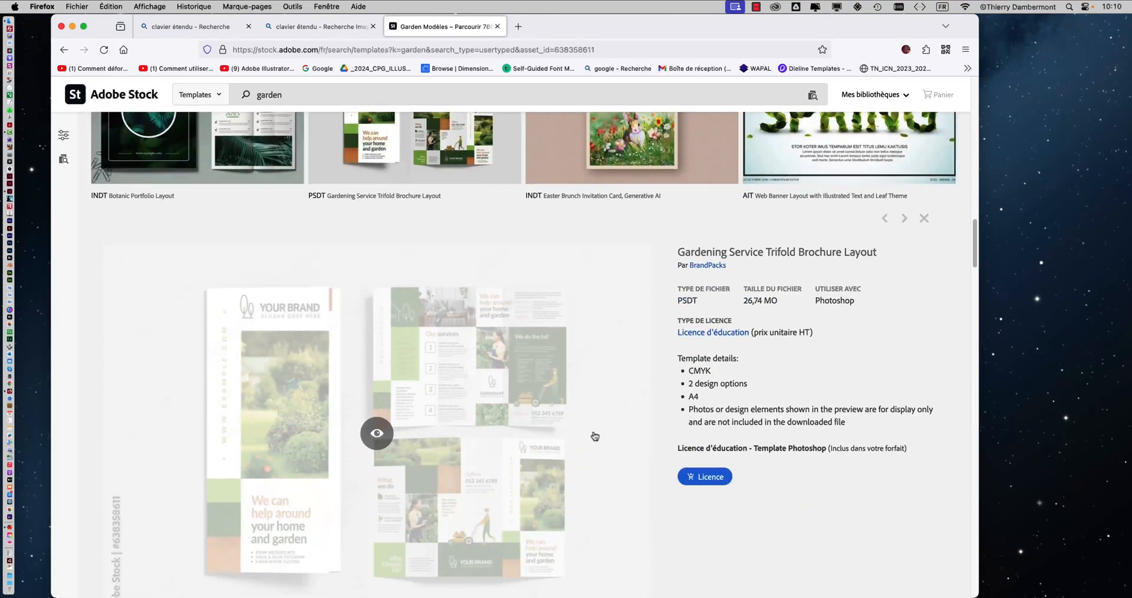
scroll(597, 438, down, 2)
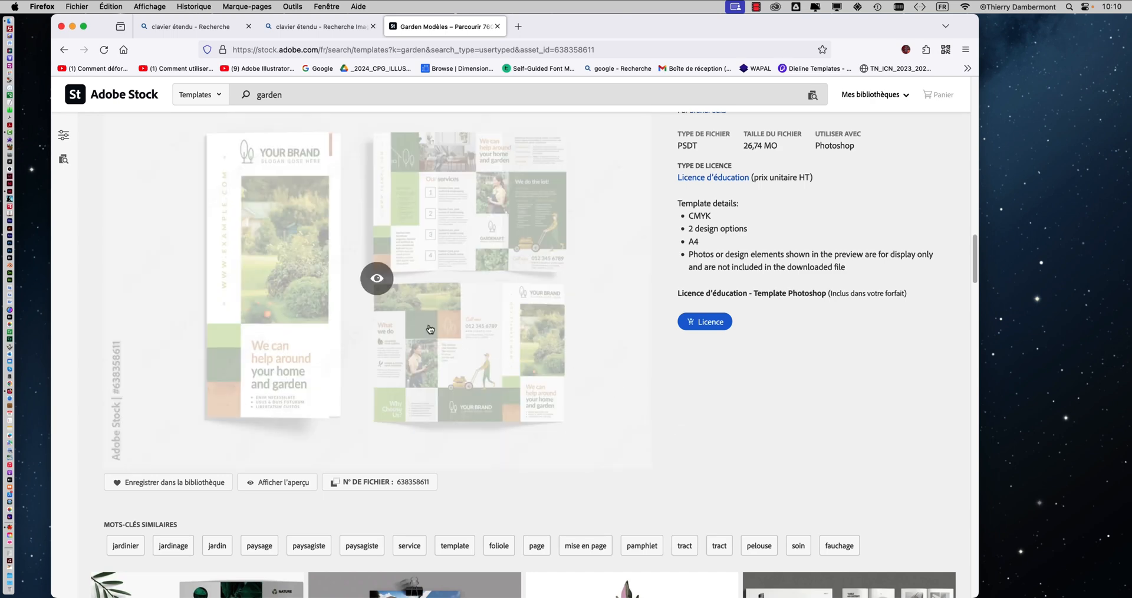
Step: View the enlarged preview of the "Gardening Service Trifold Brochure Layout" template and close it
click(381, 281)
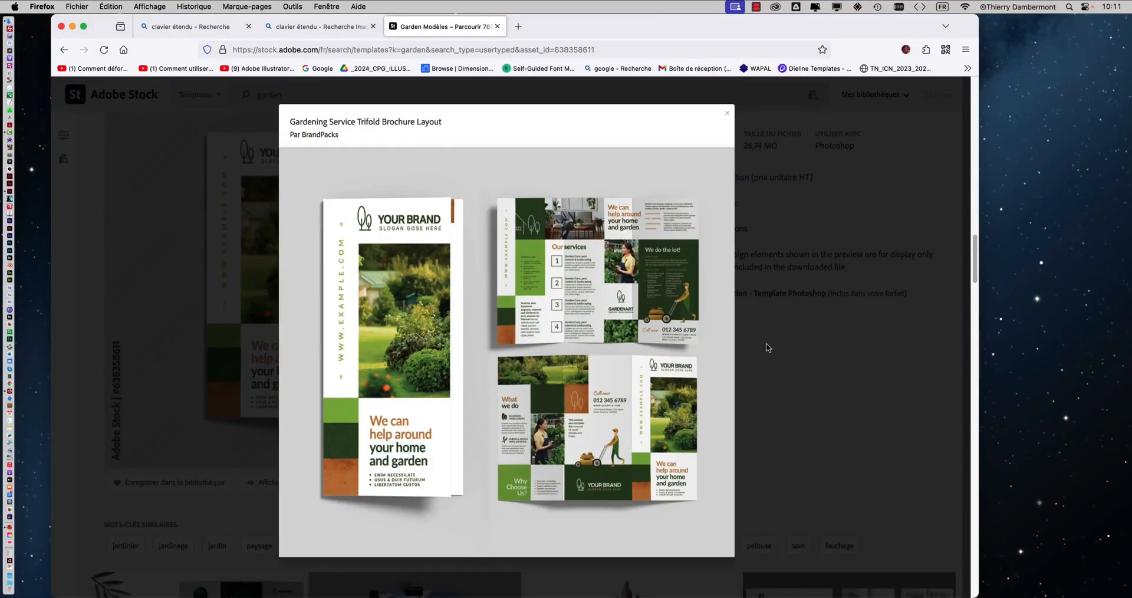
click(727, 113)
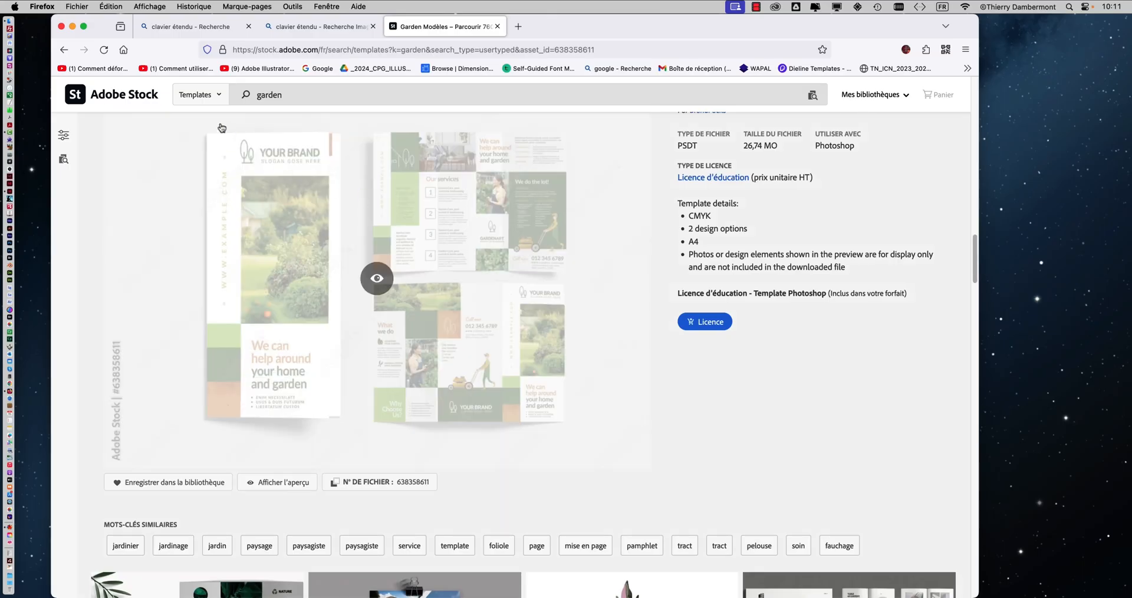
Step: Return to the start of the garden results and examine the details of the InDesign "Architecture Portfolio Landscape" template
scroll(731, 401, up, 15)
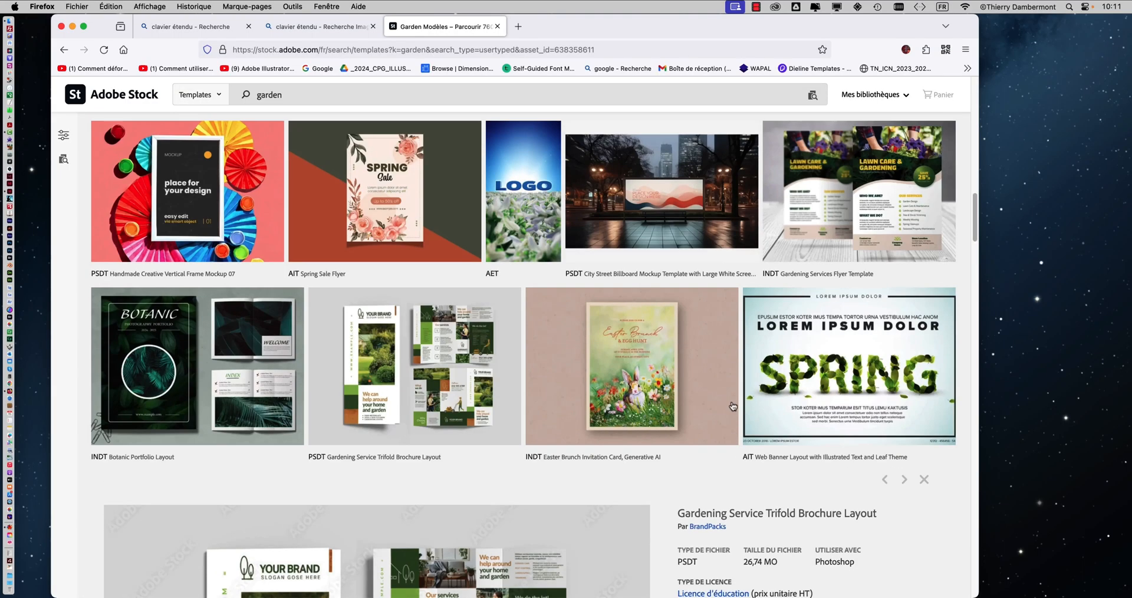
scroll(730, 398, up, 3)
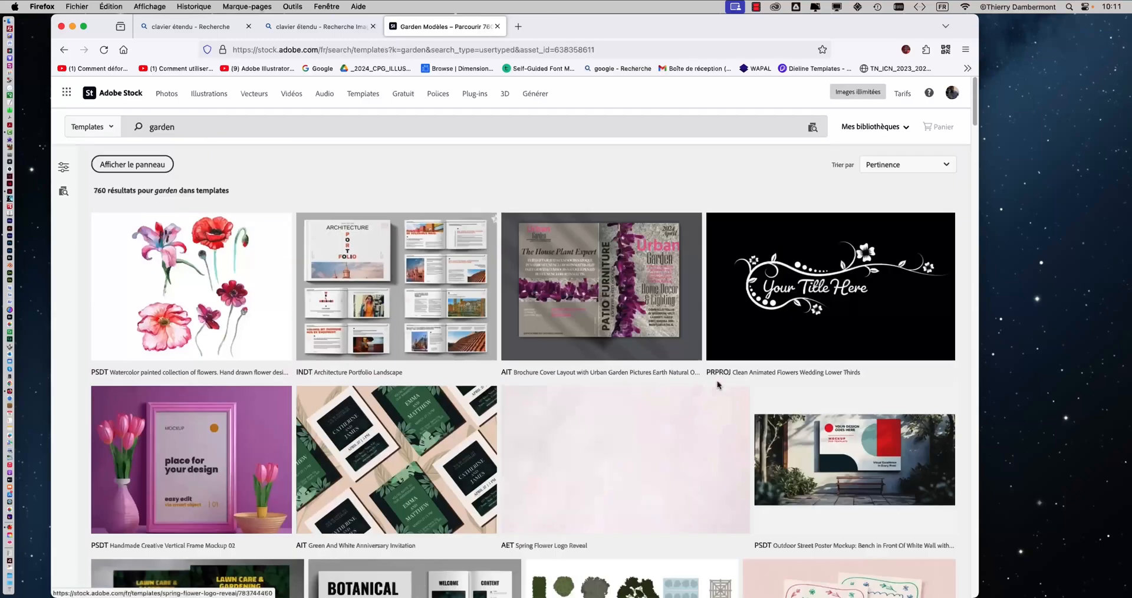
click(405, 285)
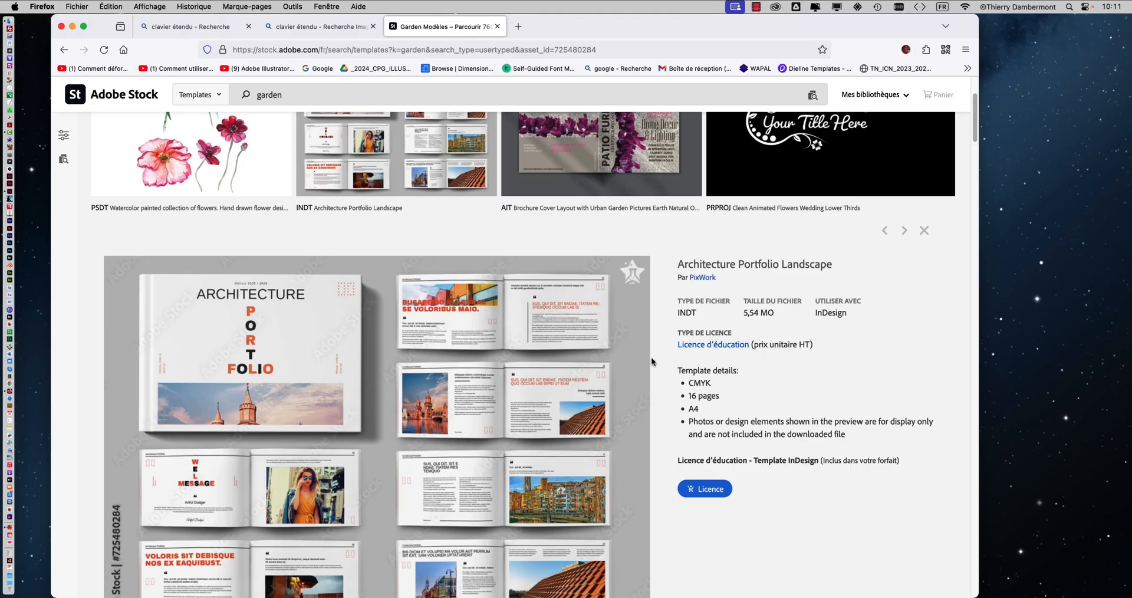
scroll(659, 364, down, 2)
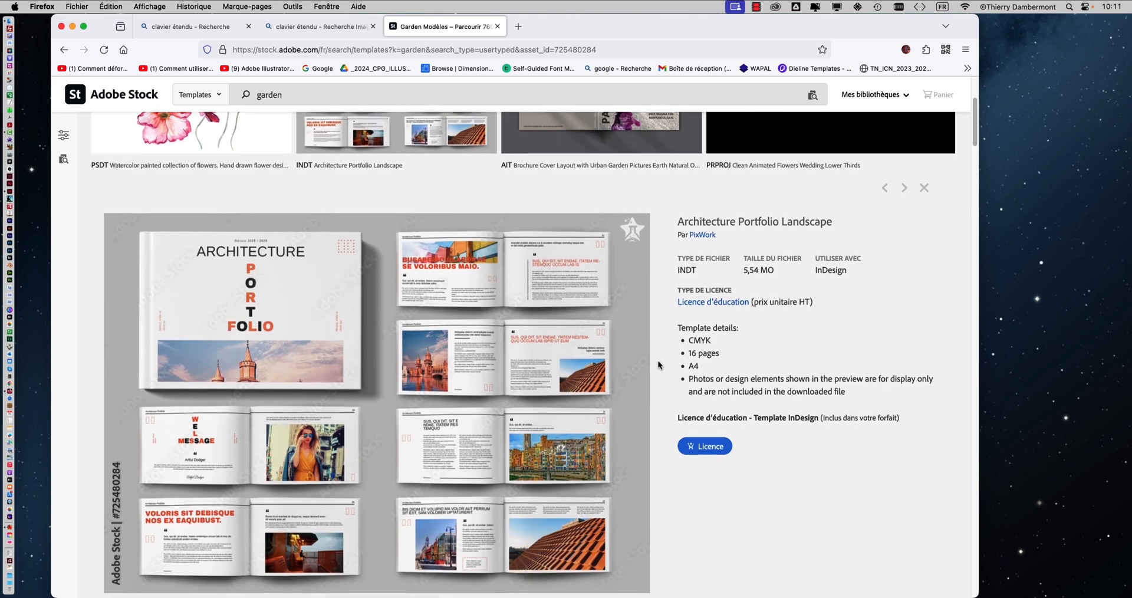
scroll(658, 365, down, 1)
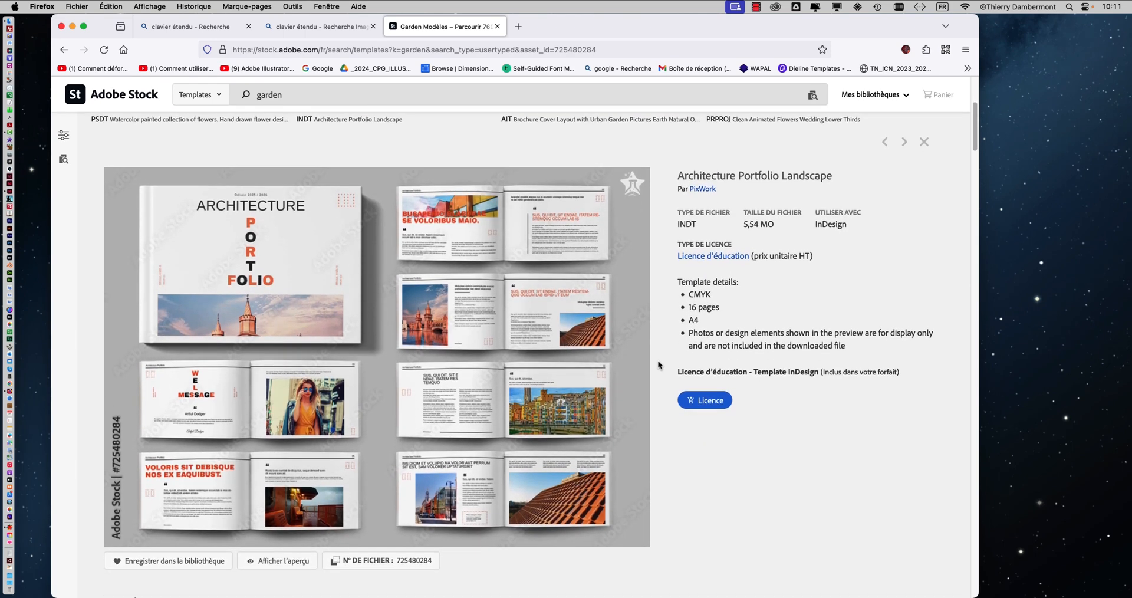
scroll(659, 365, down, 1)
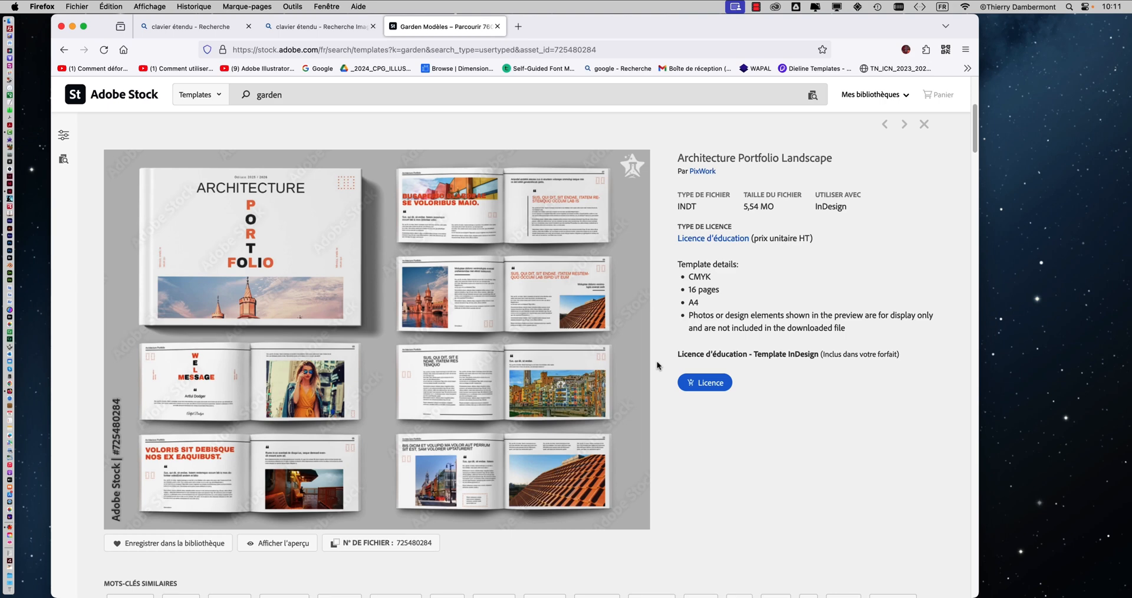
scroll(658, 365, down, 1)
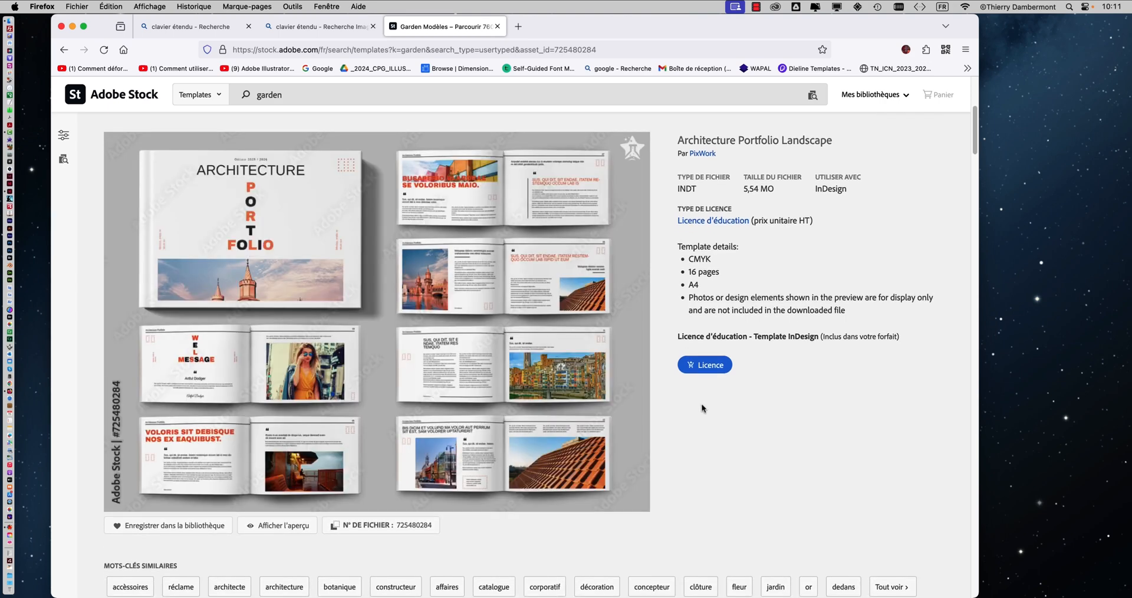
Step: Look through the full page preview of the "Architecture Portfolio Landscape" template, close it and browse the results beneath
click(622, 414)
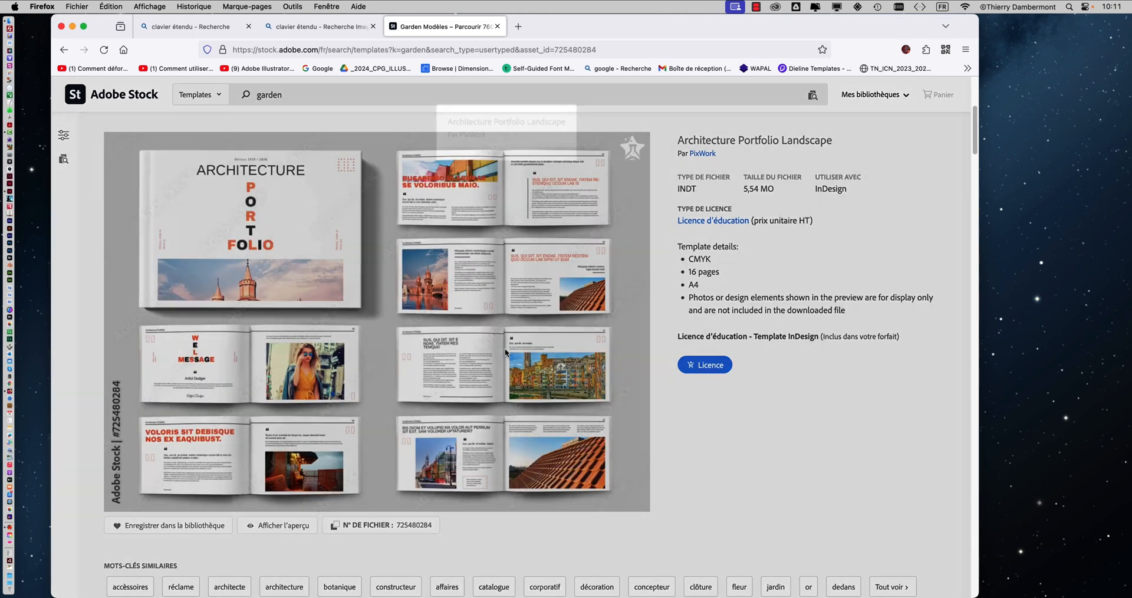
scroll(665, 430, down, 10)
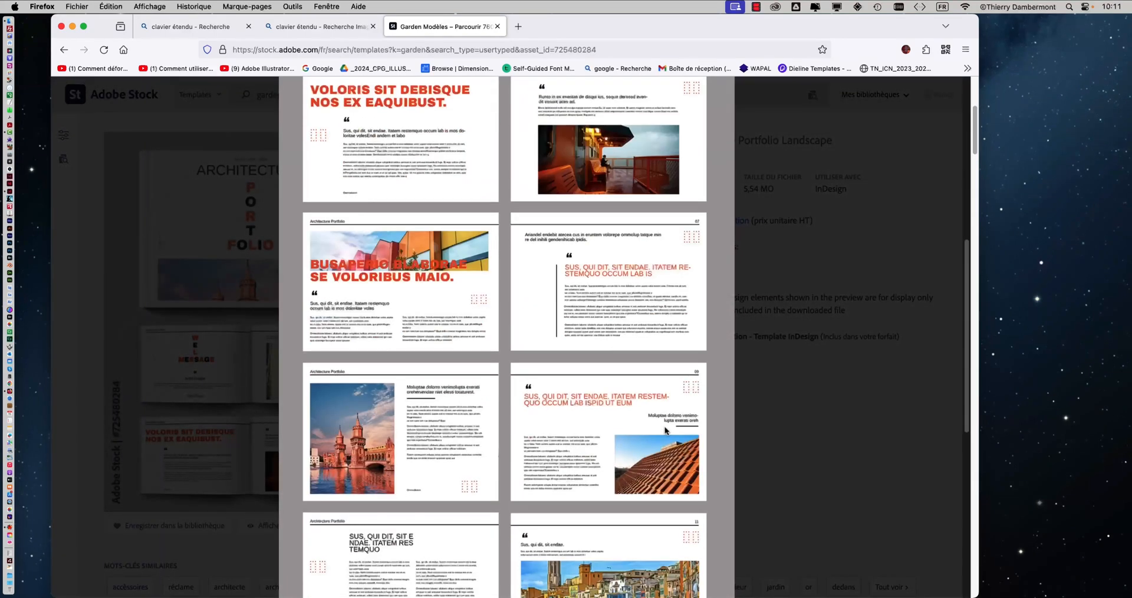
scroll(665, 430, down, 2)
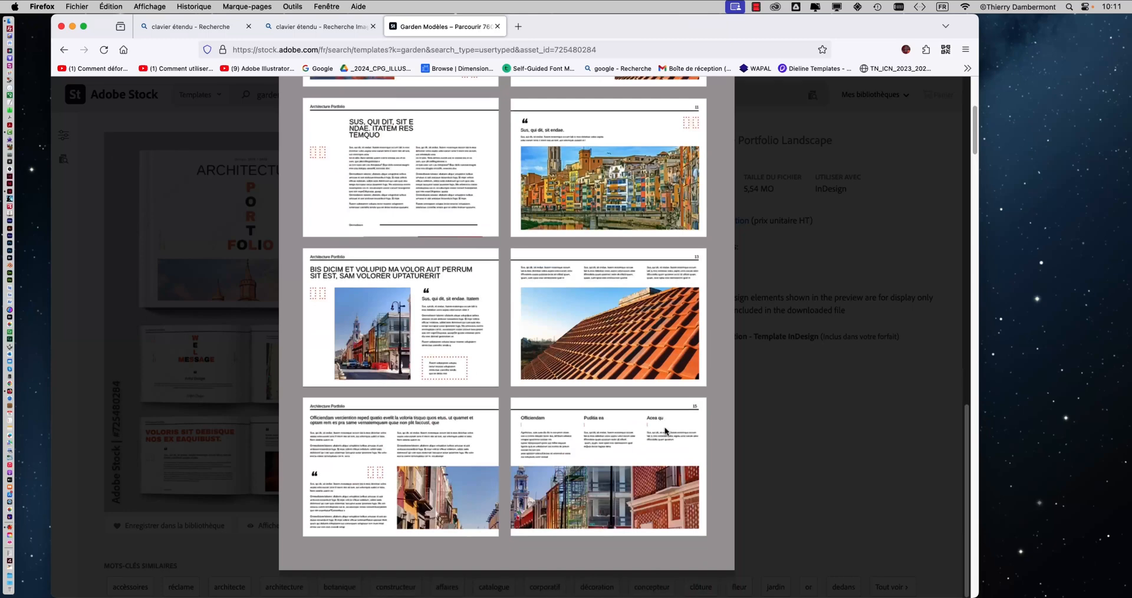
scroll(665, 429, up, 6)
scroll(665, 430, up, 7)
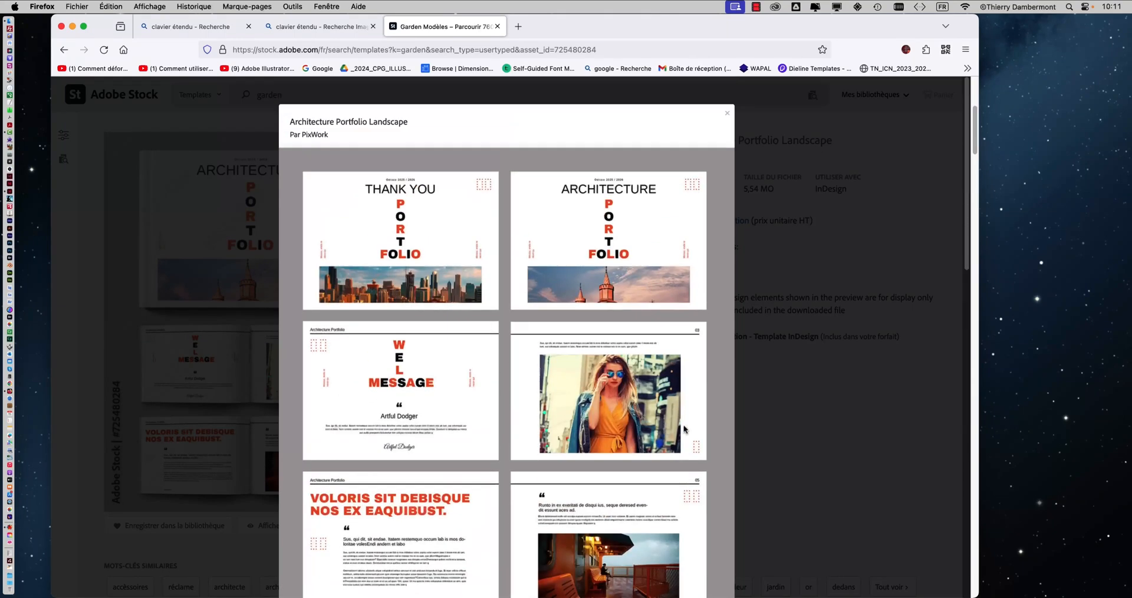
click(727, 114)
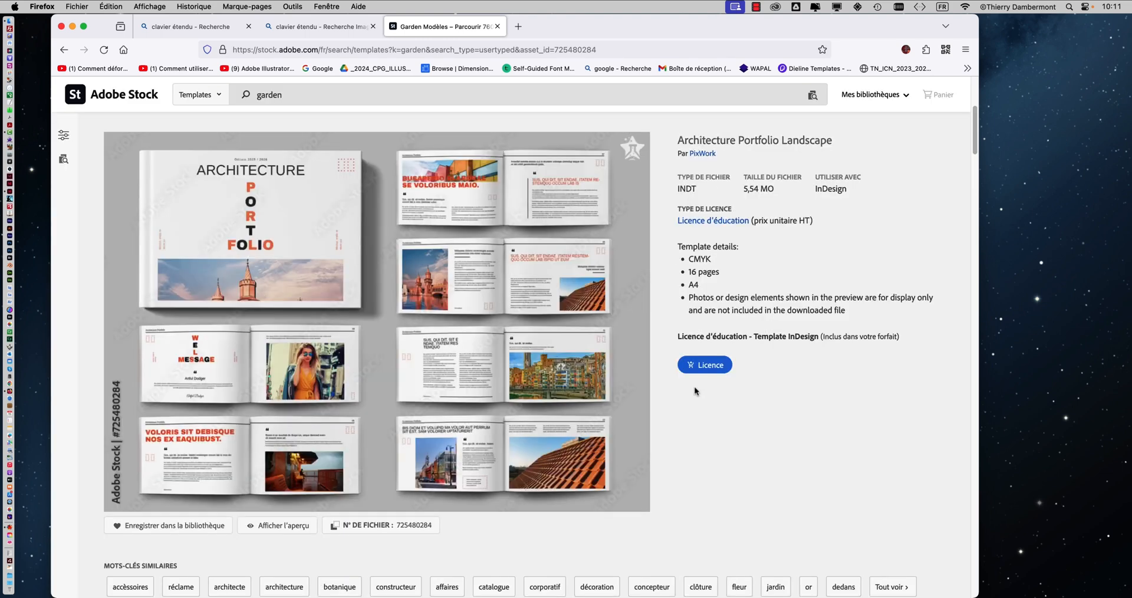
scroll(705, 436, down, 5)
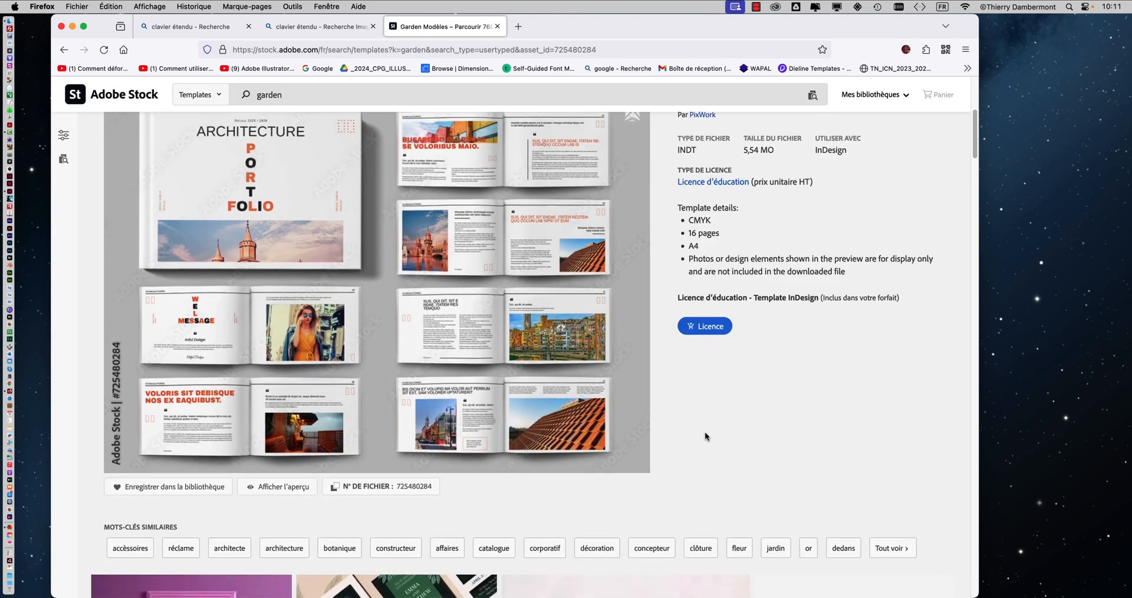
scroll(706, 437, down, 2)
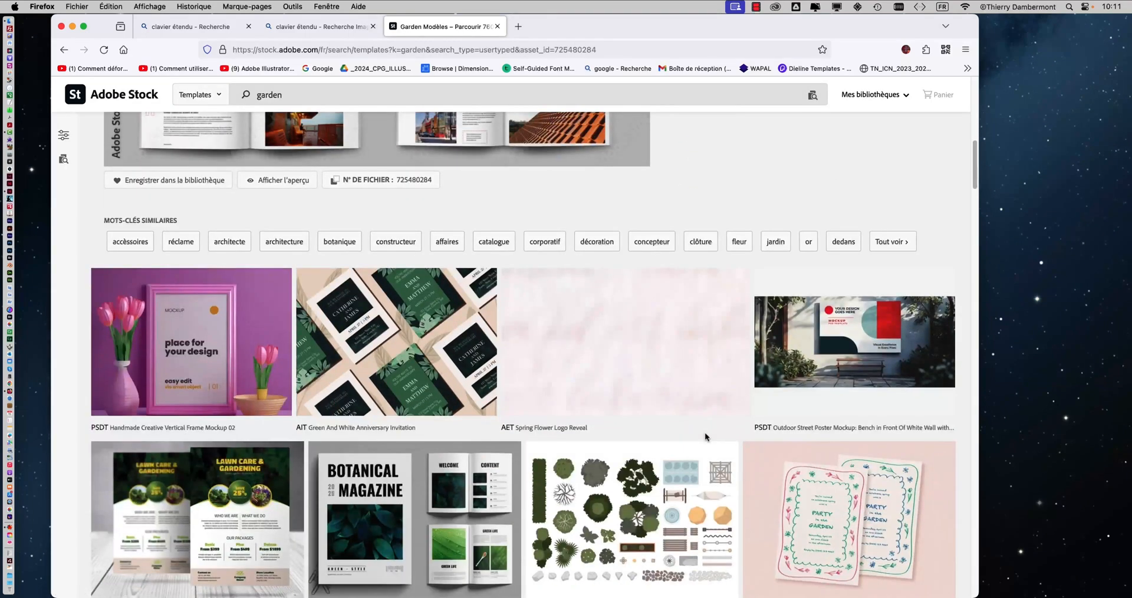
Step: Minimize the browser window and switch to Adobe InDesign
click(71, 26)
key(super+Tab)
key(super+Tab)
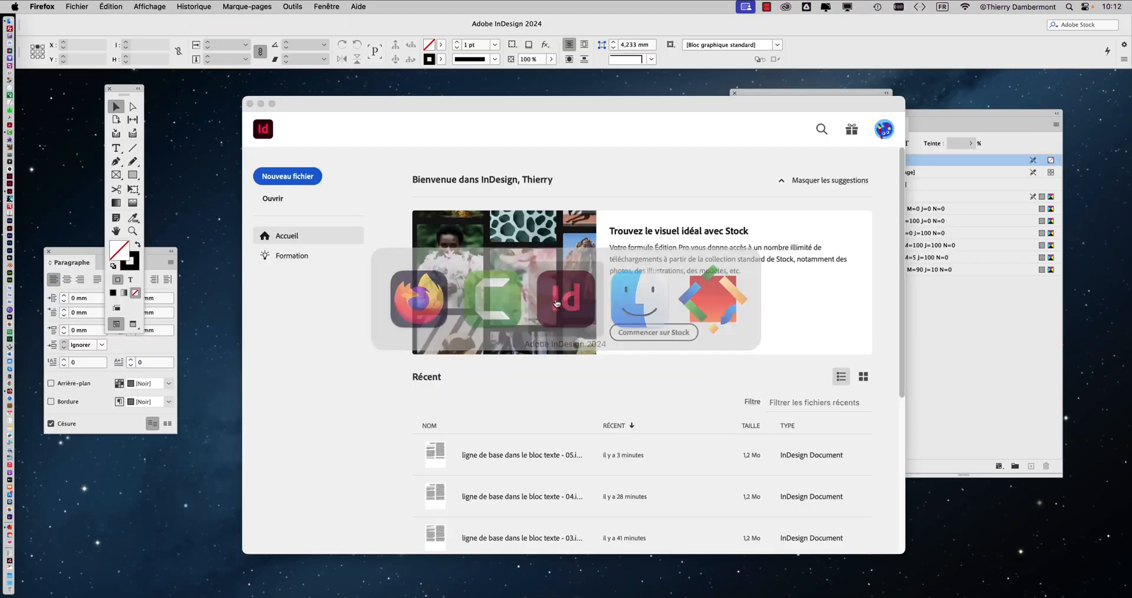
Step: Turn off showing the home screen when no document is open in the General preferences
click(53, 6)
mouse_move(59, 36)
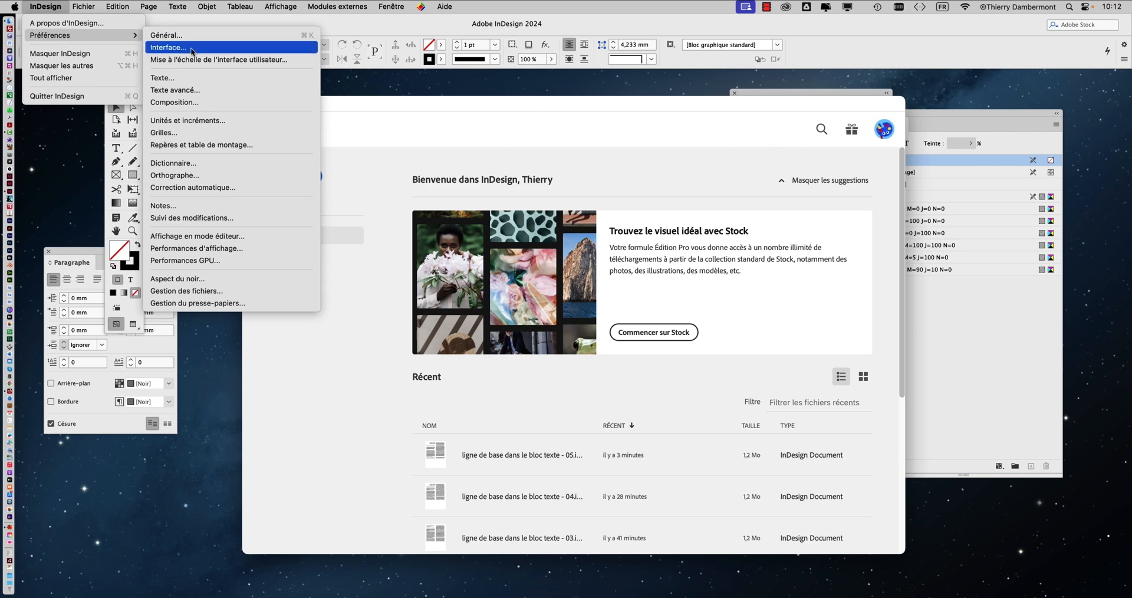
click(175, 40)
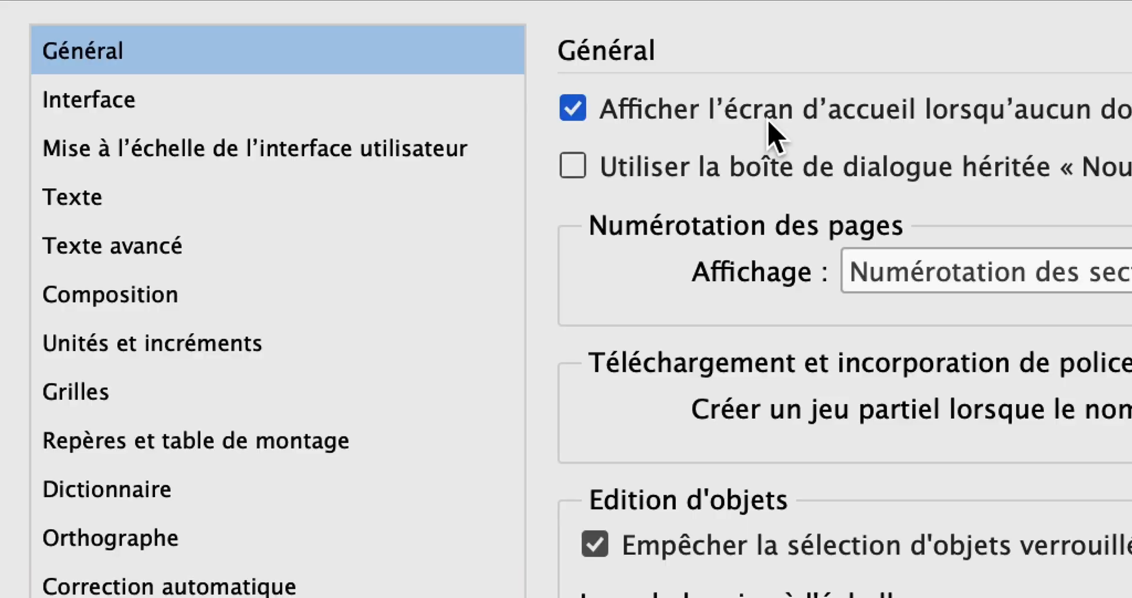
click(768, 122)
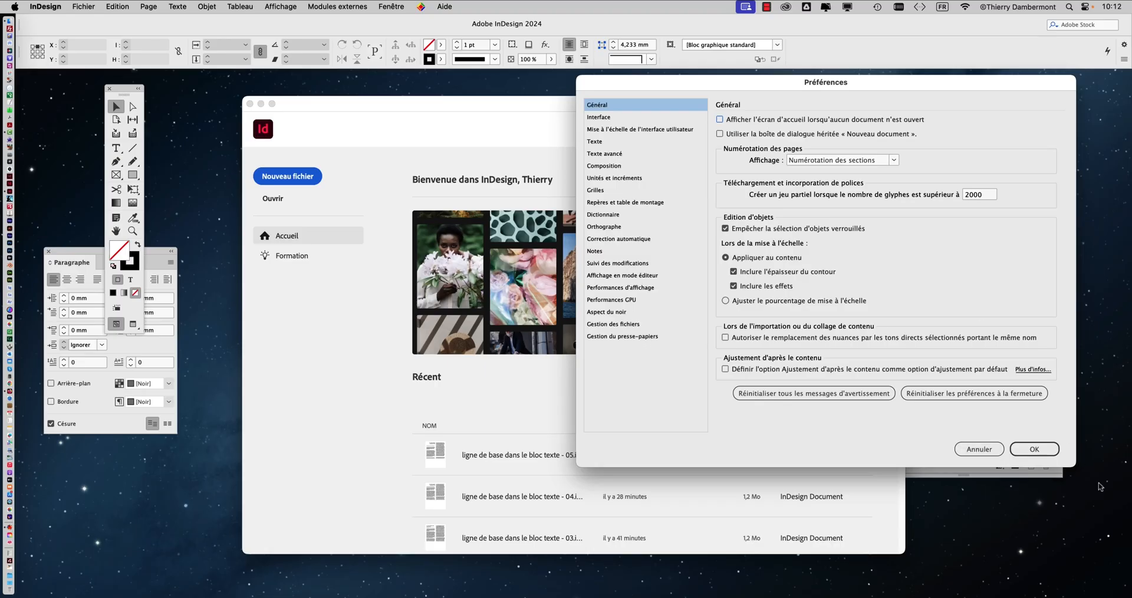
click(1038, 450)
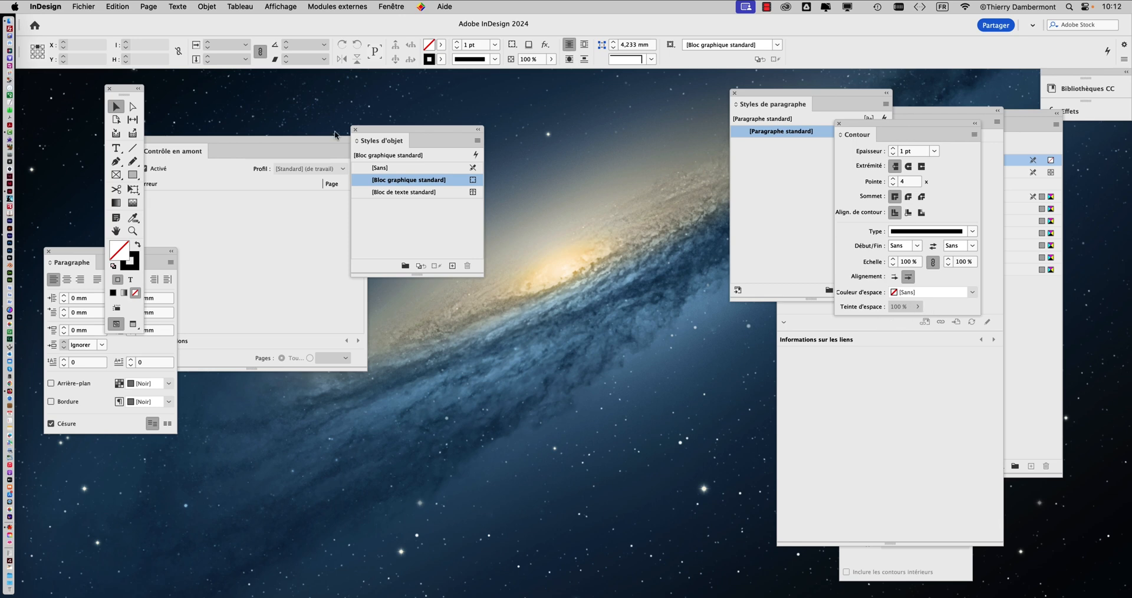
Step: Reopen the recent document "ligne de base dans le bloc texte - 05.indd"
click(92, 7)
mouse_move(104, 63)
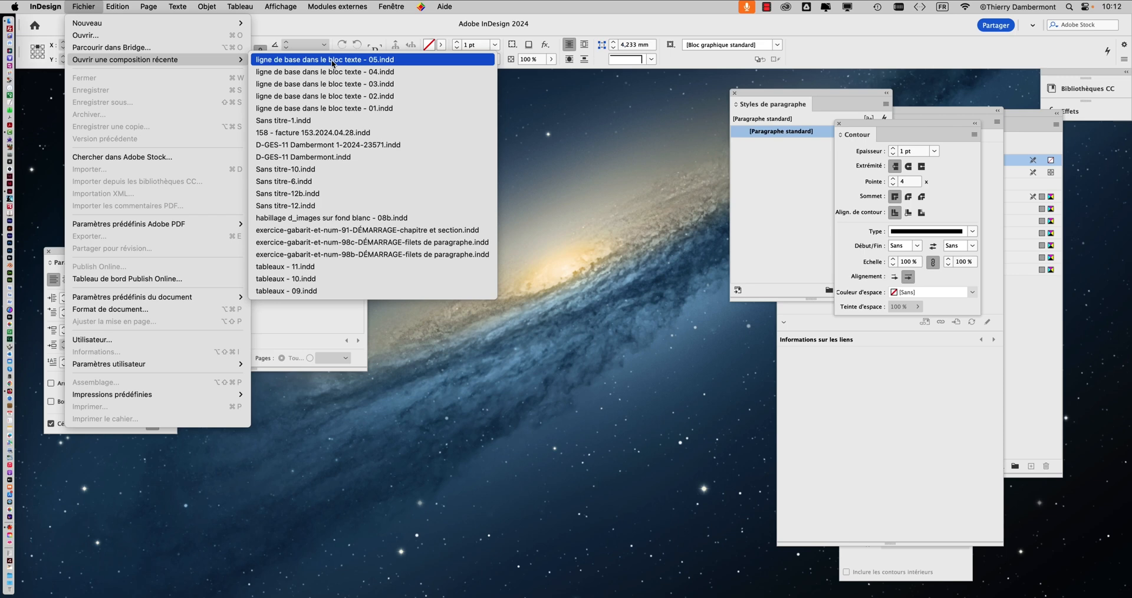
click(333, 61)
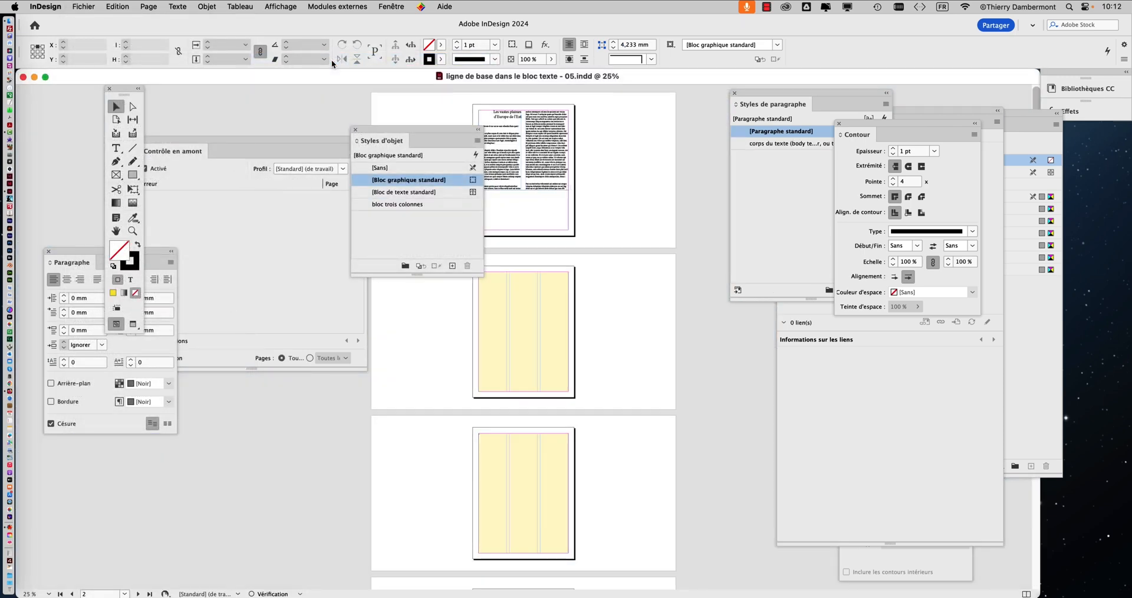
Step: Move the Object Styles panel off the pages, select the three-column frame on page 2 and look over the surrounding pages
drag(359, 132, 635, 123)
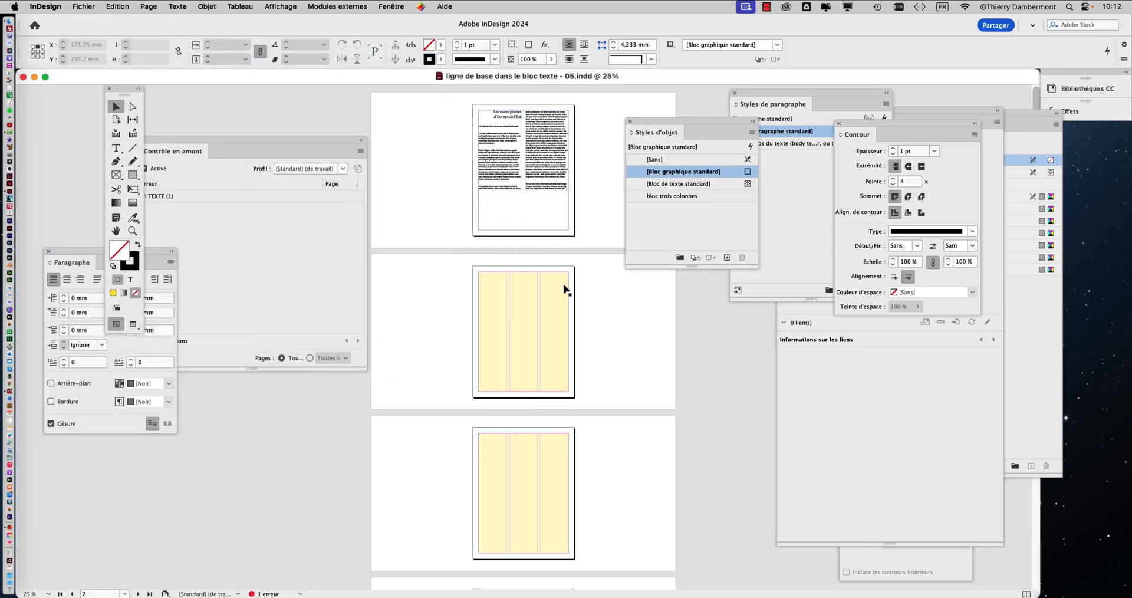
key(super+plus)
key(super+plus)
click(600, 311)
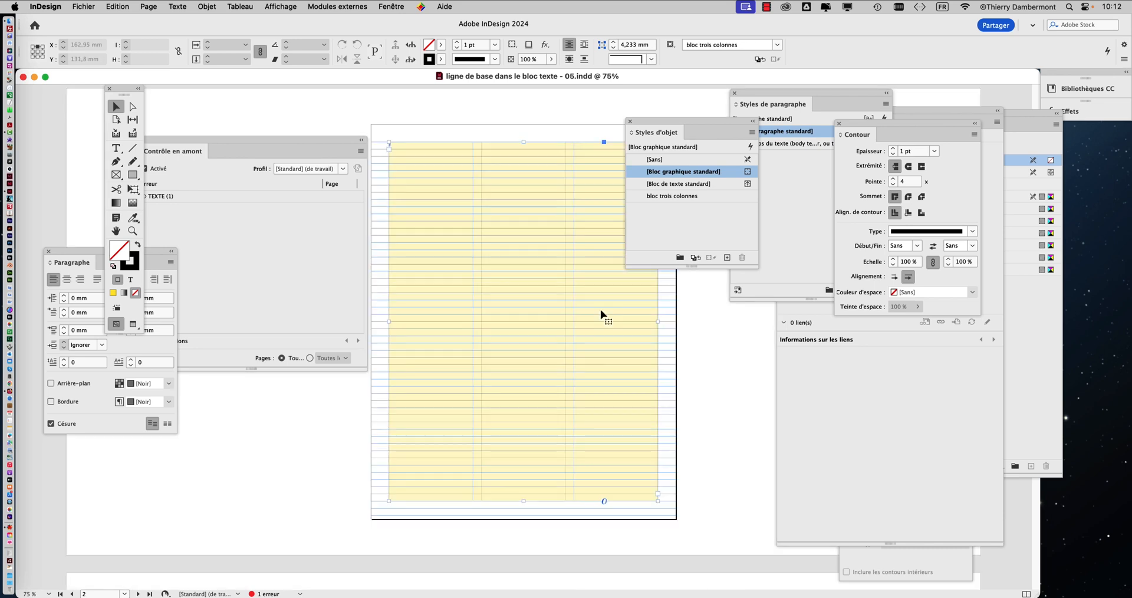
key(super+minus)
key(super+minus)
scroll(600, 310, down, 5)
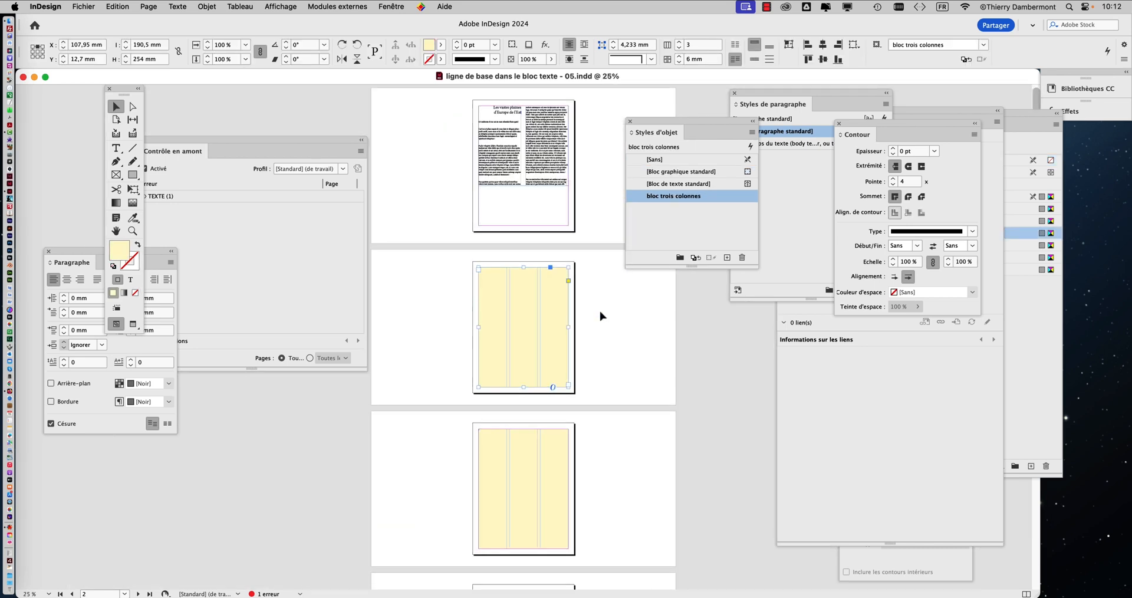
scroll(601, 316, up, 3)
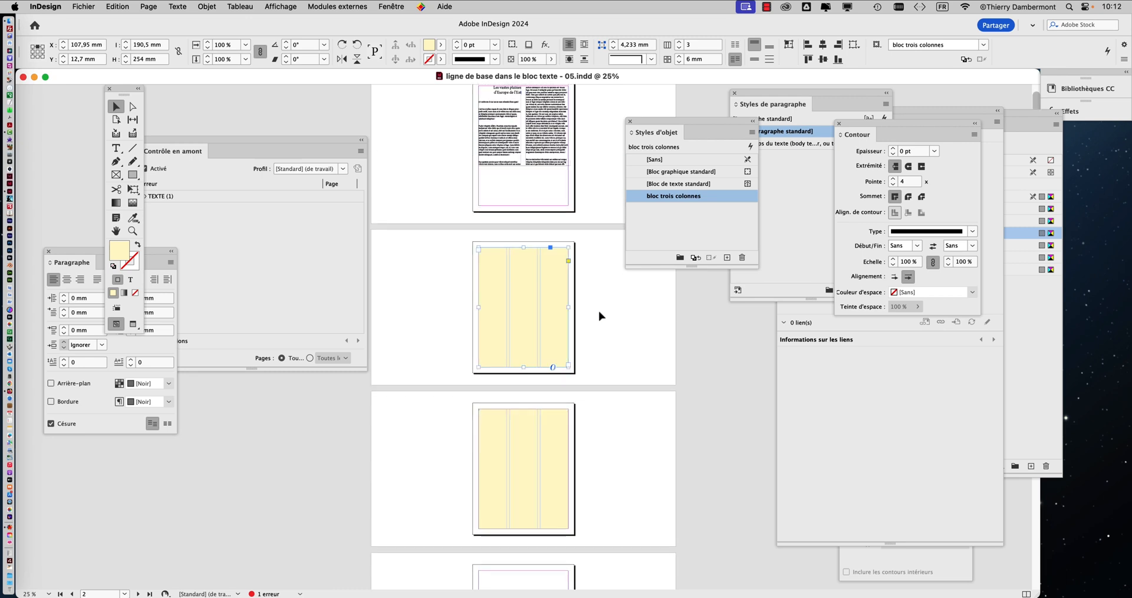
scroll(601, 316, down, 2)
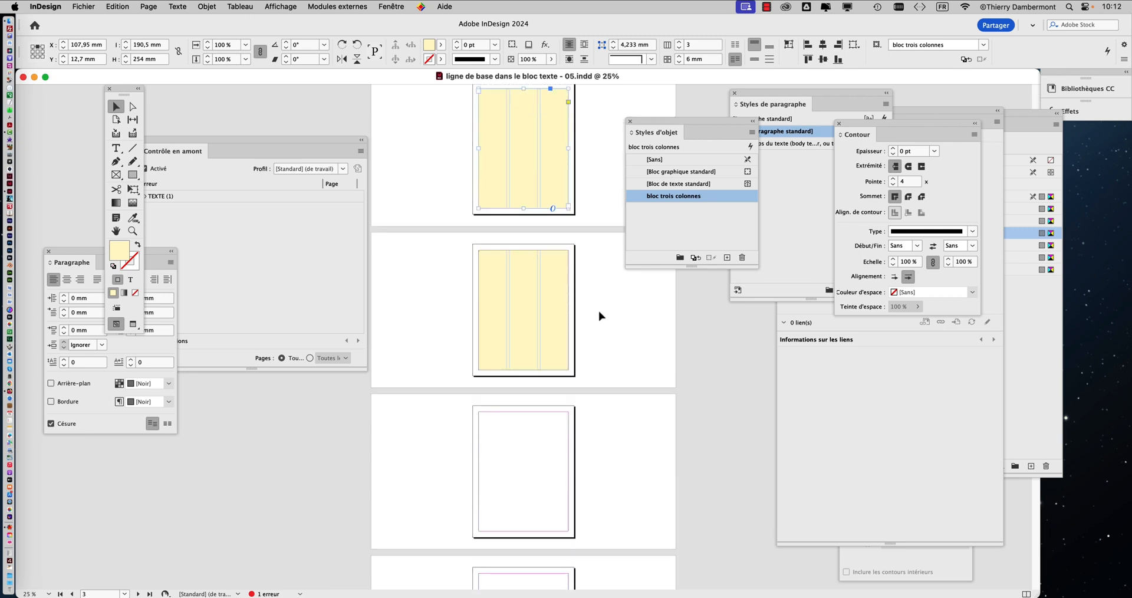
Step: Close the Preflight panel and place the Object Styles panel between the toolbox and the pages
drag(257, 140, 330, 136)
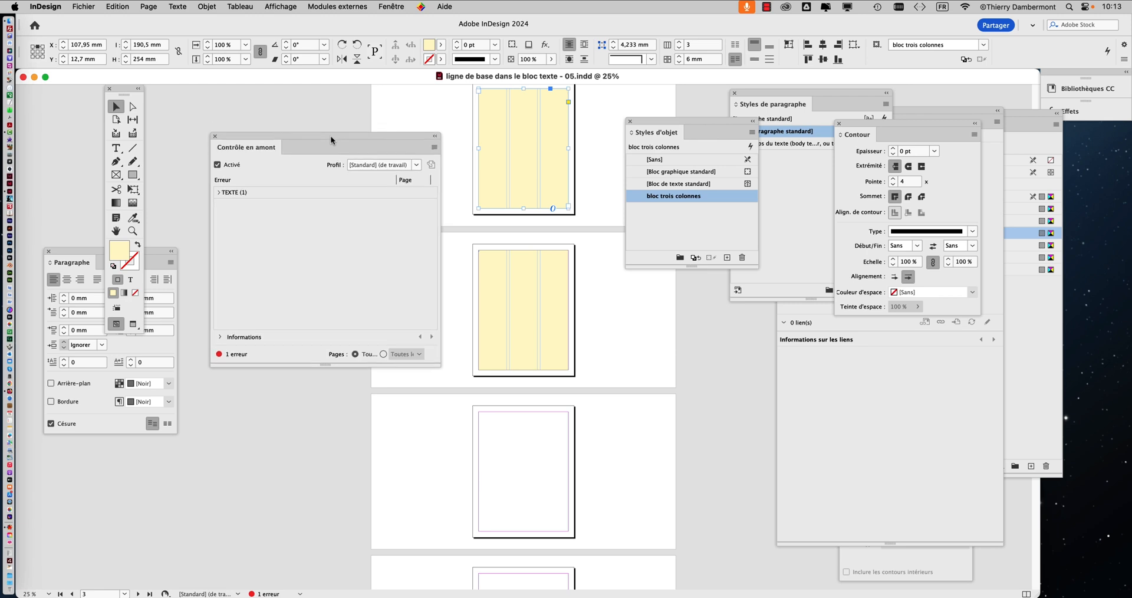
click(215, 136)
drag(677, 122, 316, 145)
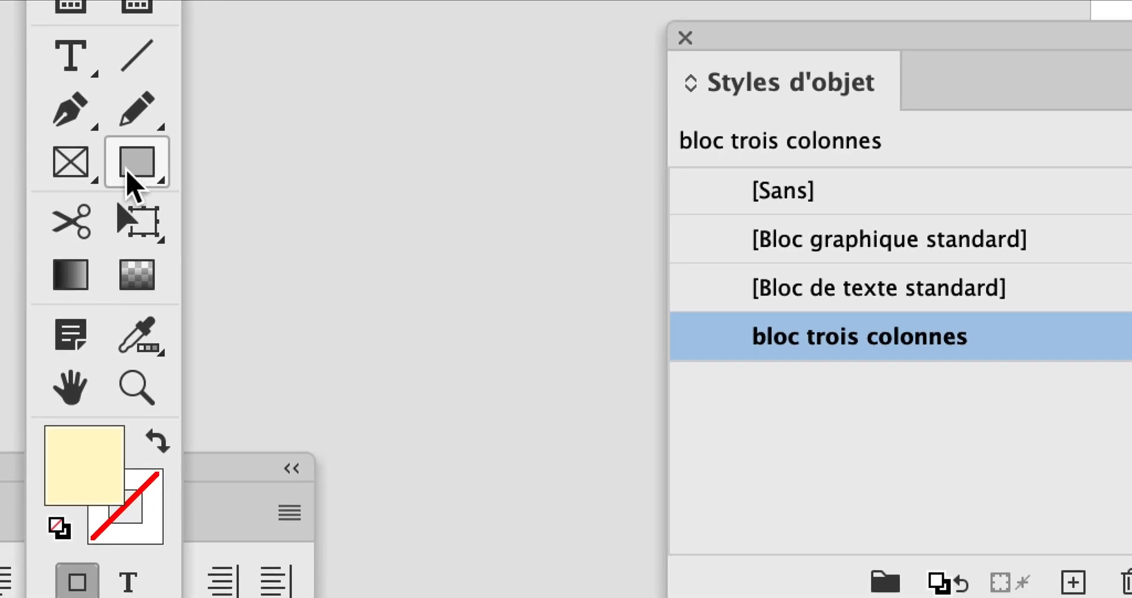
Step: Draw a rectangle about 190 by 254 mm within the margins of page 4 and apply the "bloc trois colonnes" object style
click(134, 184)
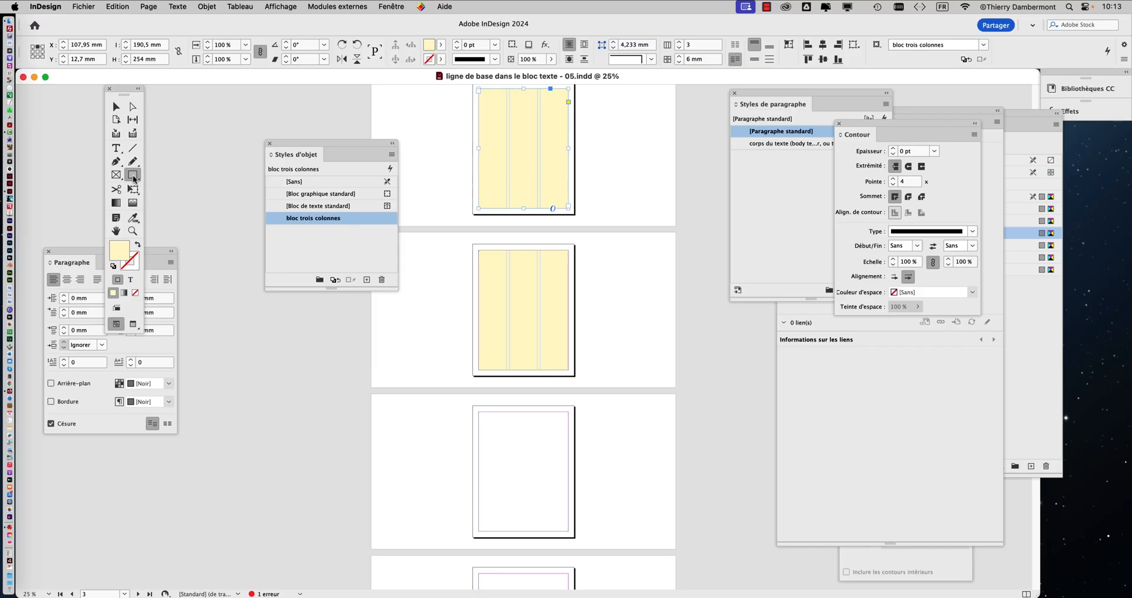
scroll(508, 336, down, 3)
scroll(522, 361, down, 5)
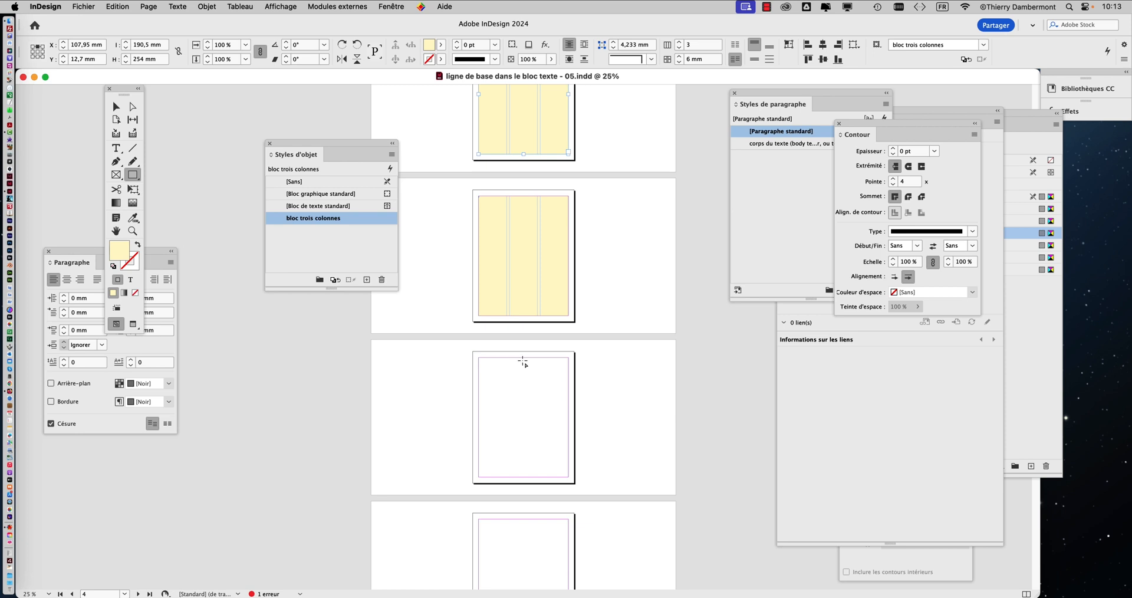
scroll(519, 342, up, 1)
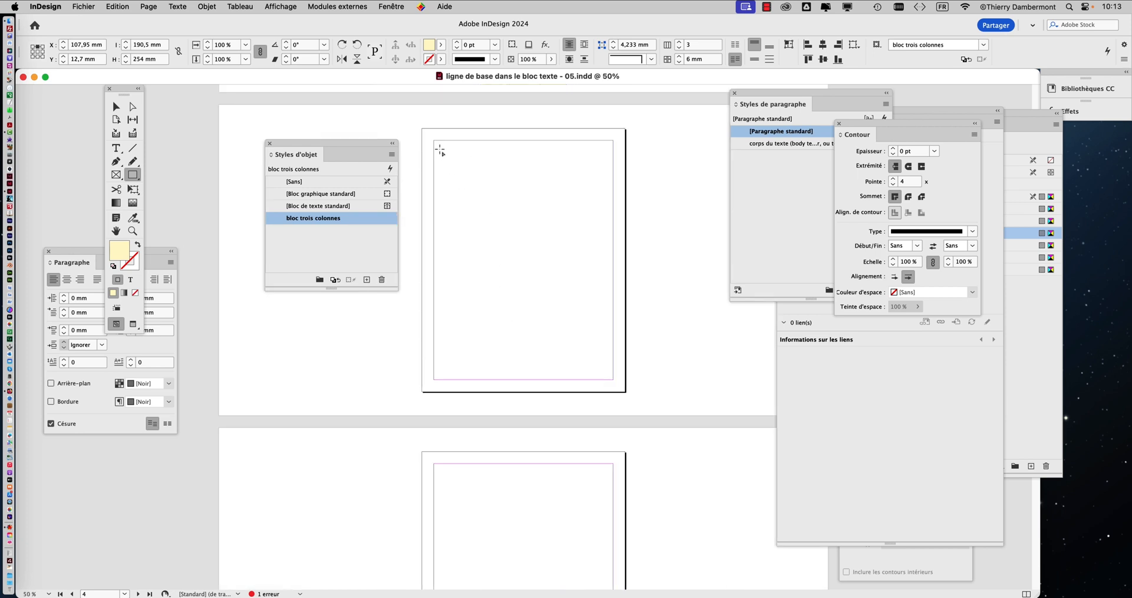
drag(434, 141, 613, 379)
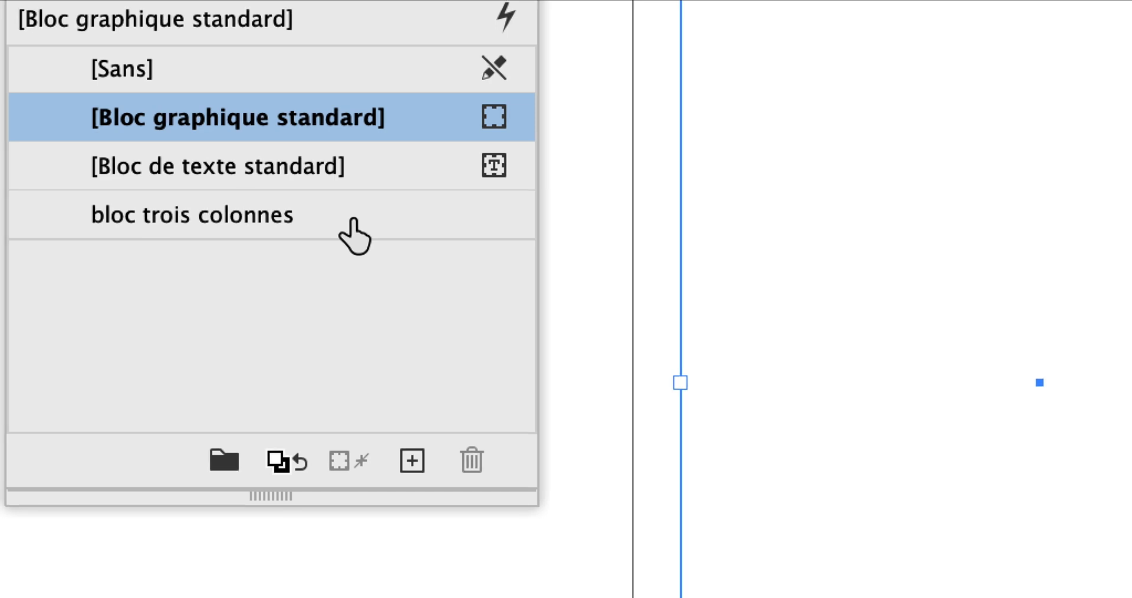
click(353, 235)
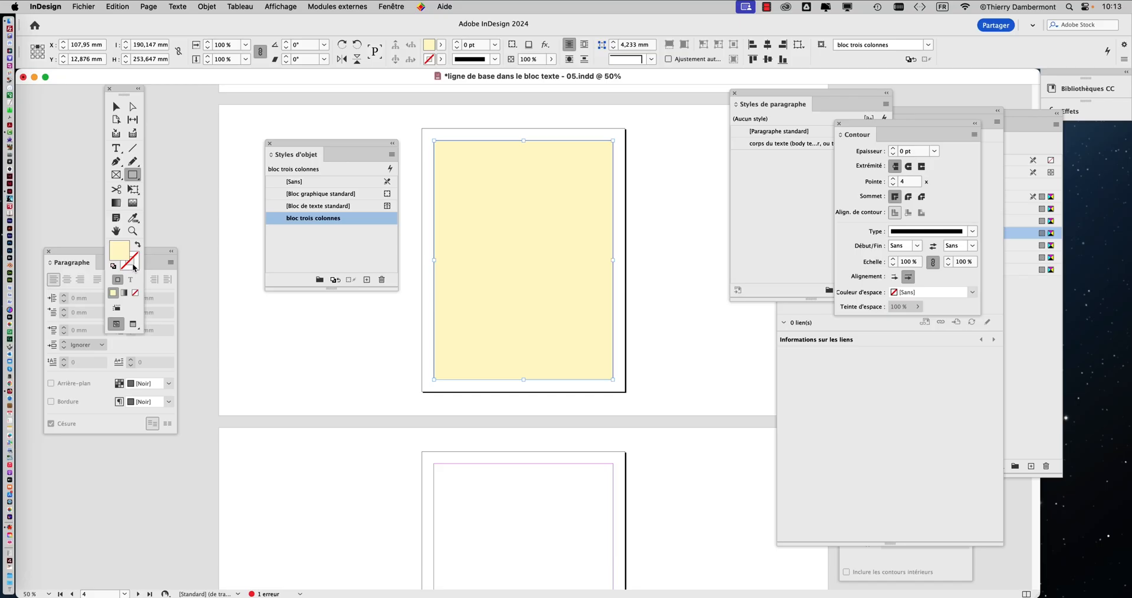
Step: Delete the yellow rectangle within the margins of page 4
key(v)
click(302, 320)
click(486, 264)
key(Delete)
Step: Draw a text frame about 190.5 by 254 mm within page 4's margins and apply the "bloc trois colonnes" object style
key(t)
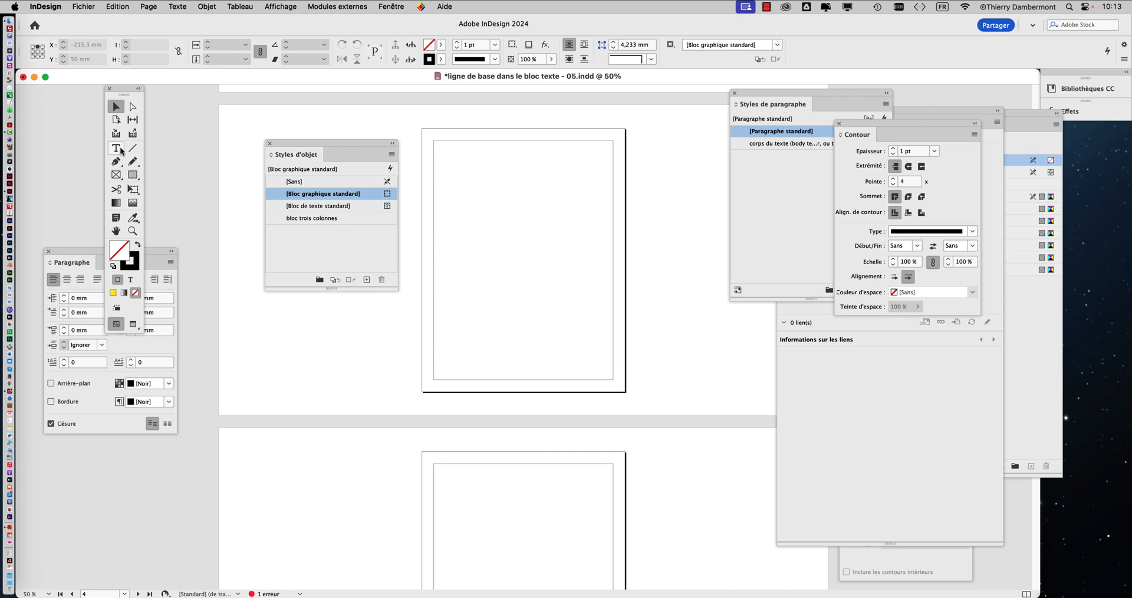
drag(435, 141, 613, 382)
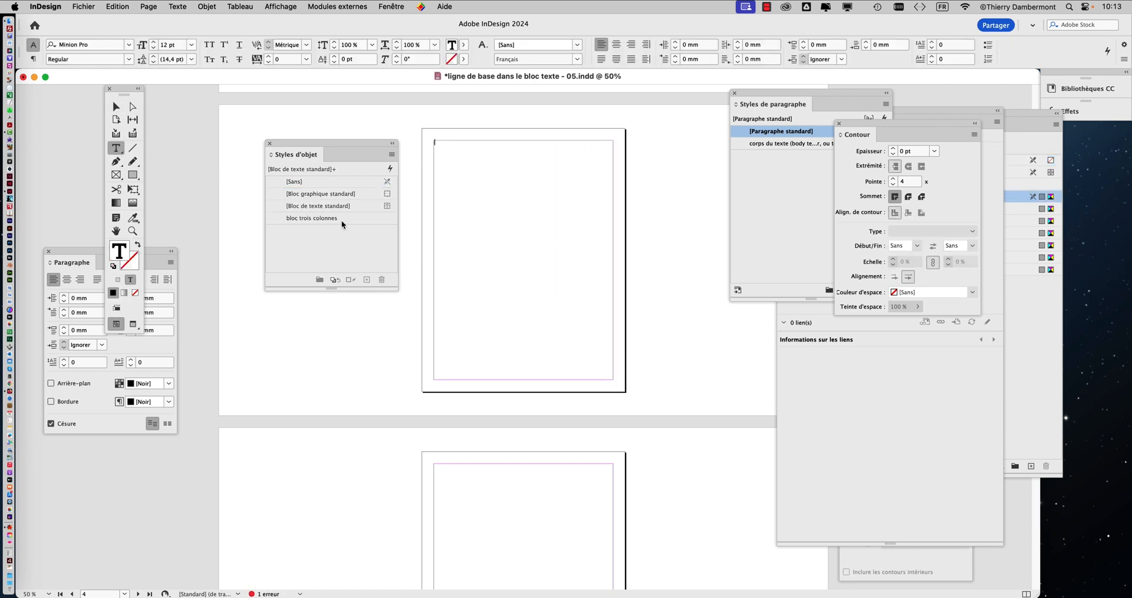
key(Escape)
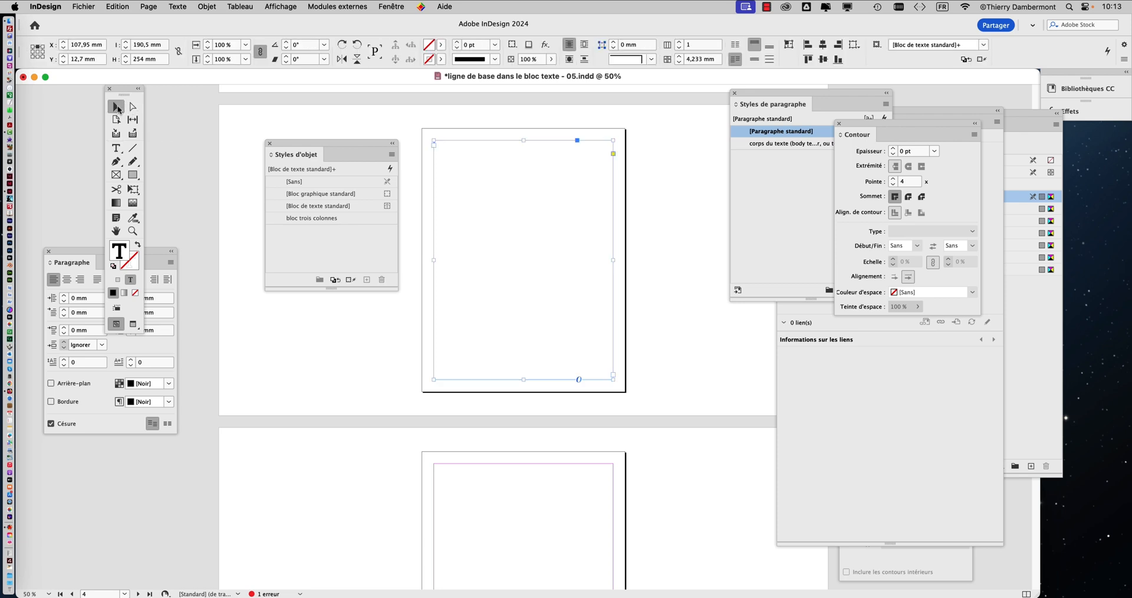
click(333, 219)
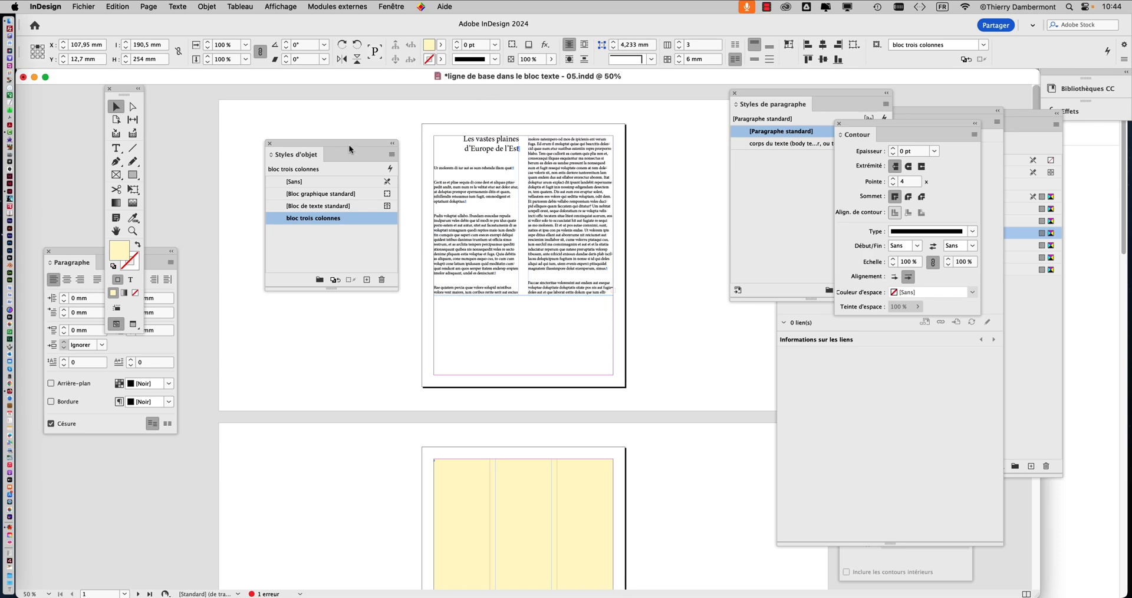
Step: Display page 1 at 100% with its body text in view and close the Object Styles panel
drag(348, 144, 287, 113)
key(super+1)
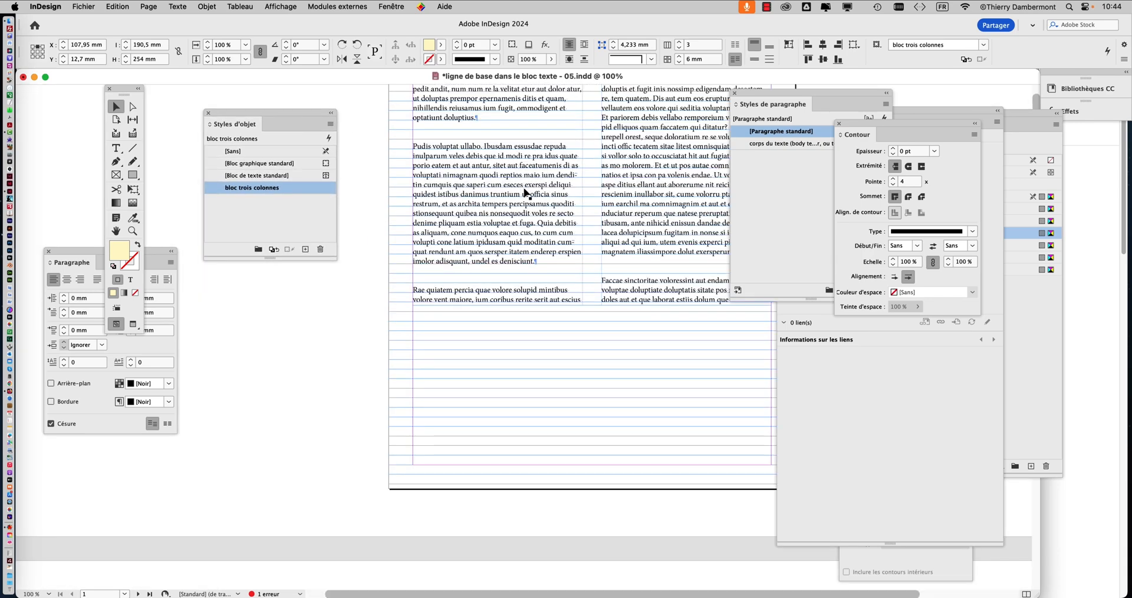
click(116, 231)
drag(527, 209, 417, 297)
drag(215, 116, 676, 95)
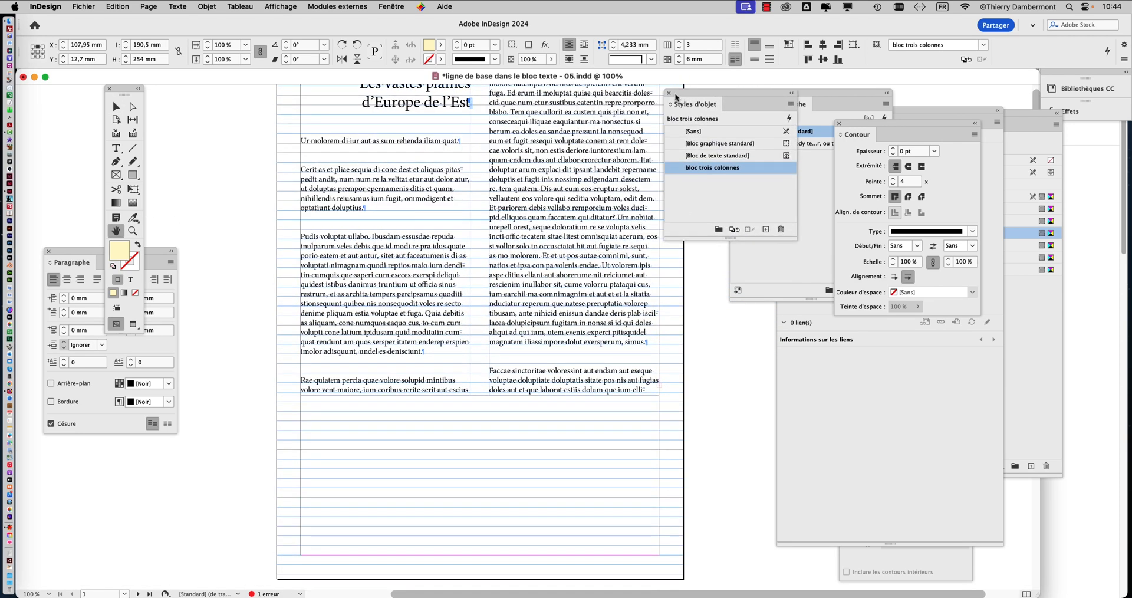
click(669, 92)
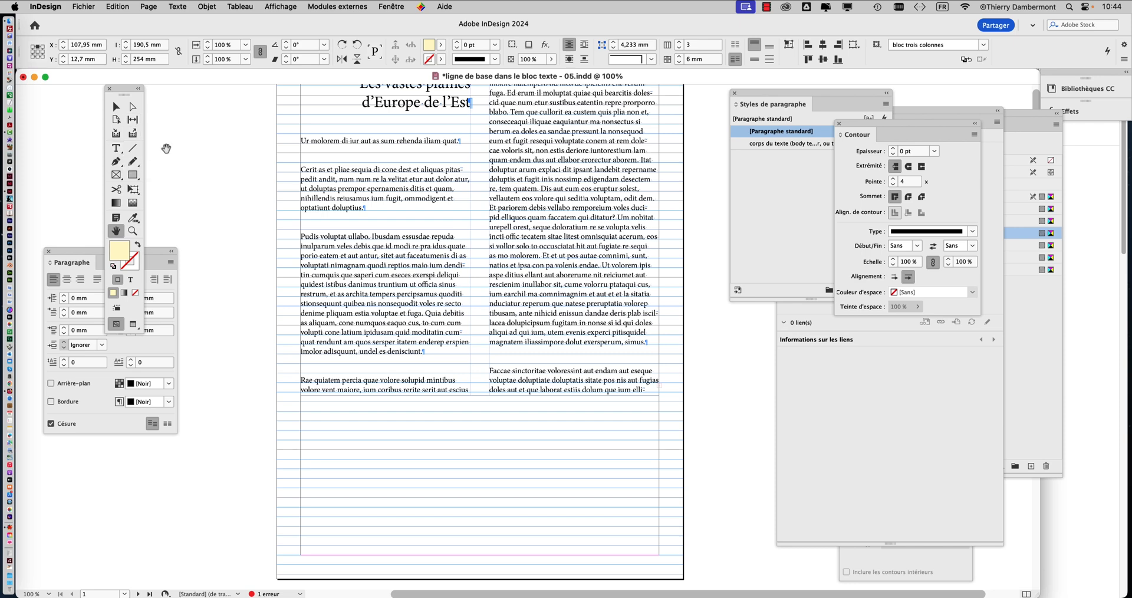
Step: Place the cursor in the "Cerit as et pliae" paragraph, check its style in a widened Paragraph Styles panel, and close the panel
click(115, 149)
click(354, 172)
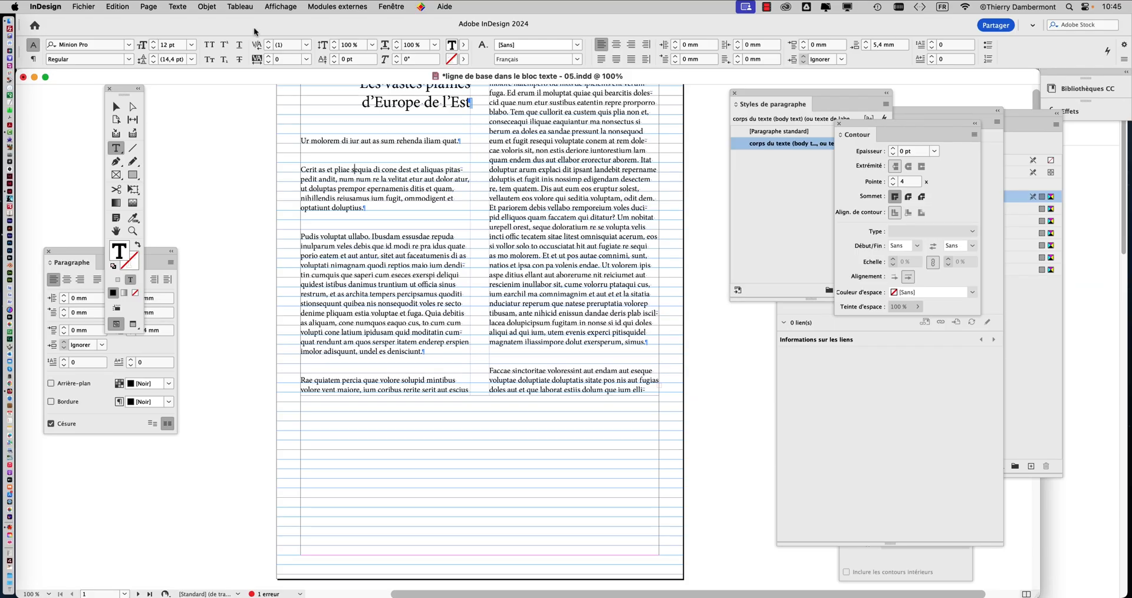
click(178, 7)
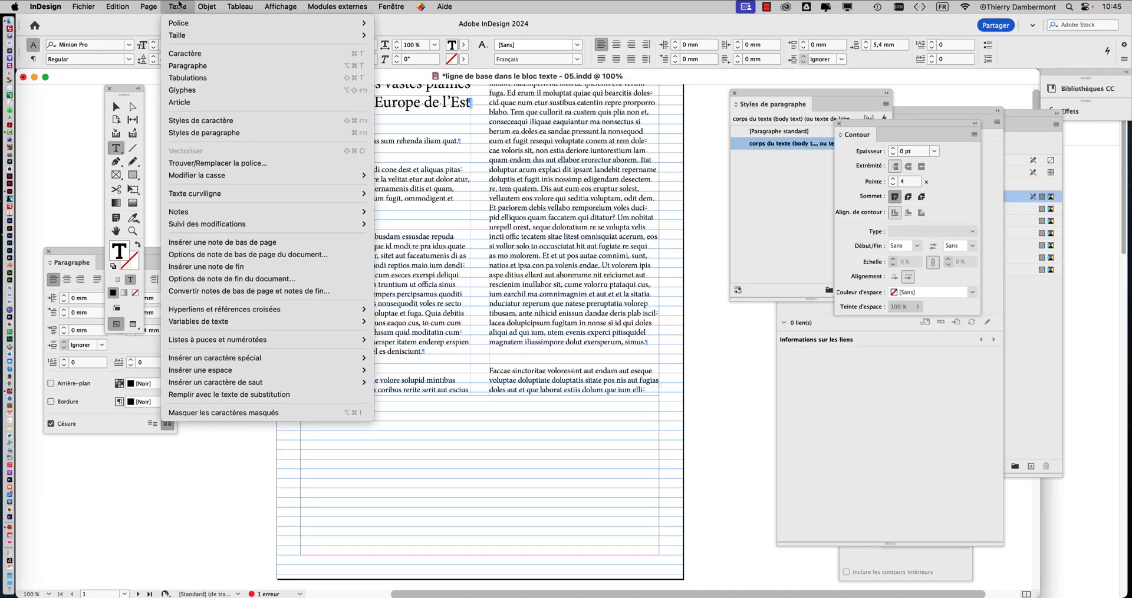
click(204, 132)
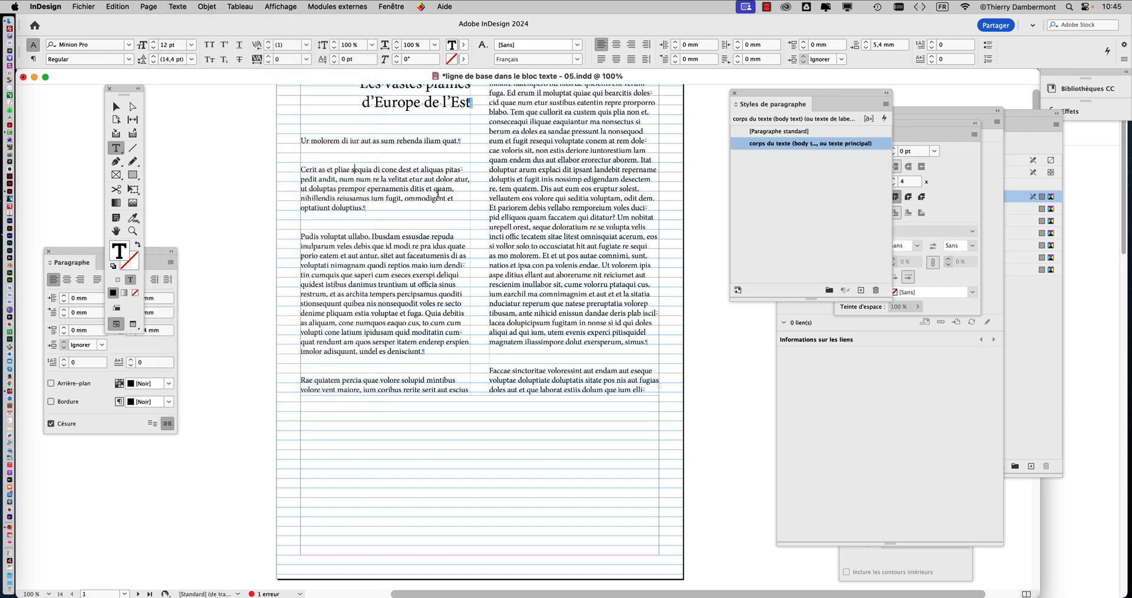
drag(762, 93, 525, 92)
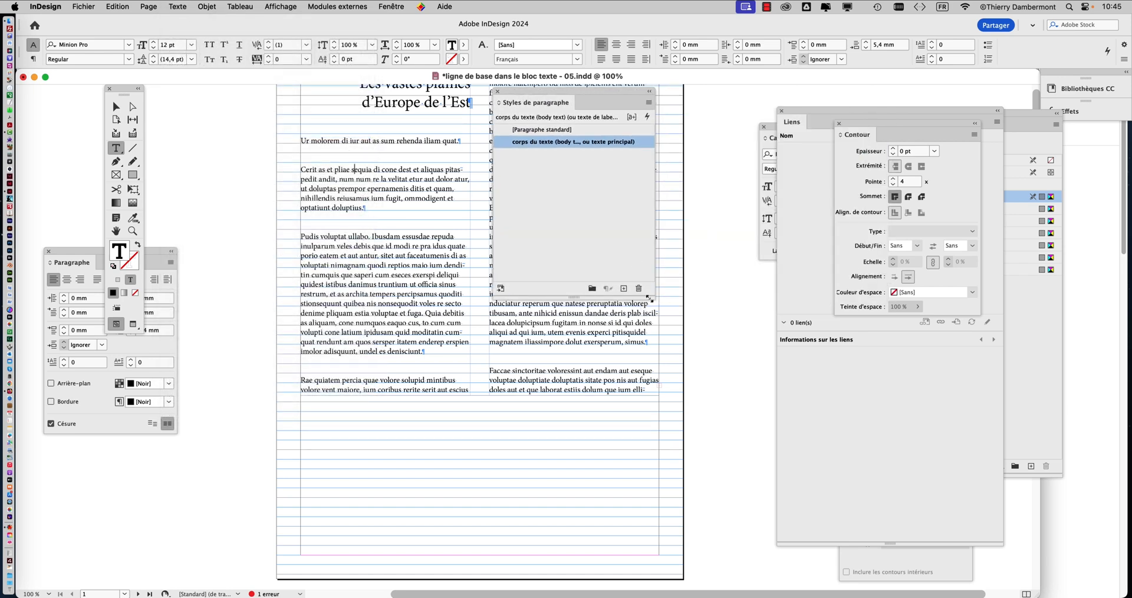
drag(654, 296, 831, 228)
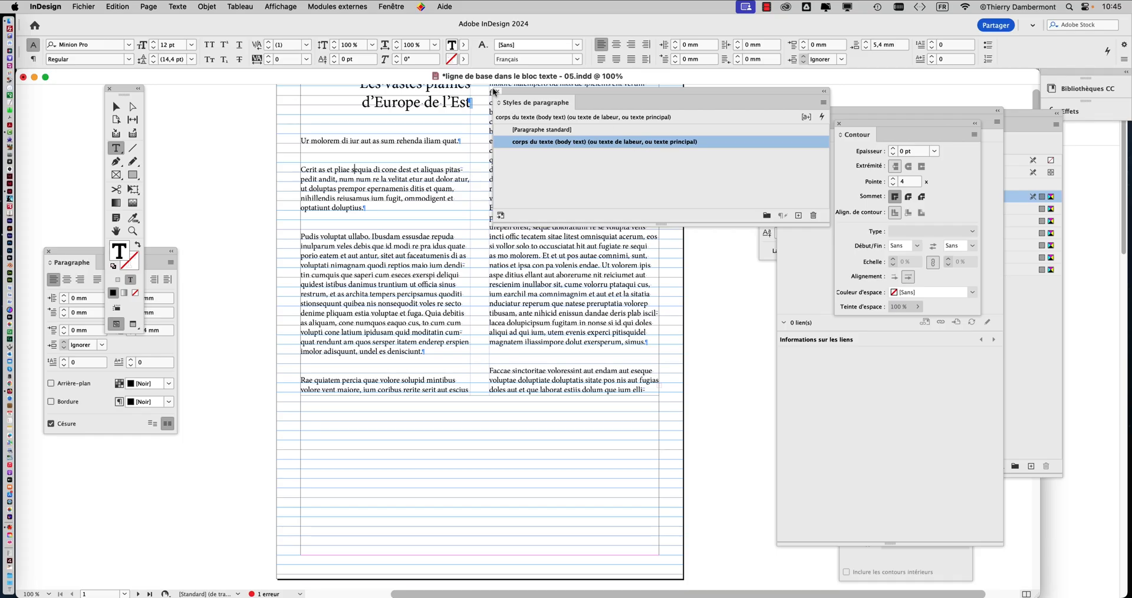
click(498, 92)
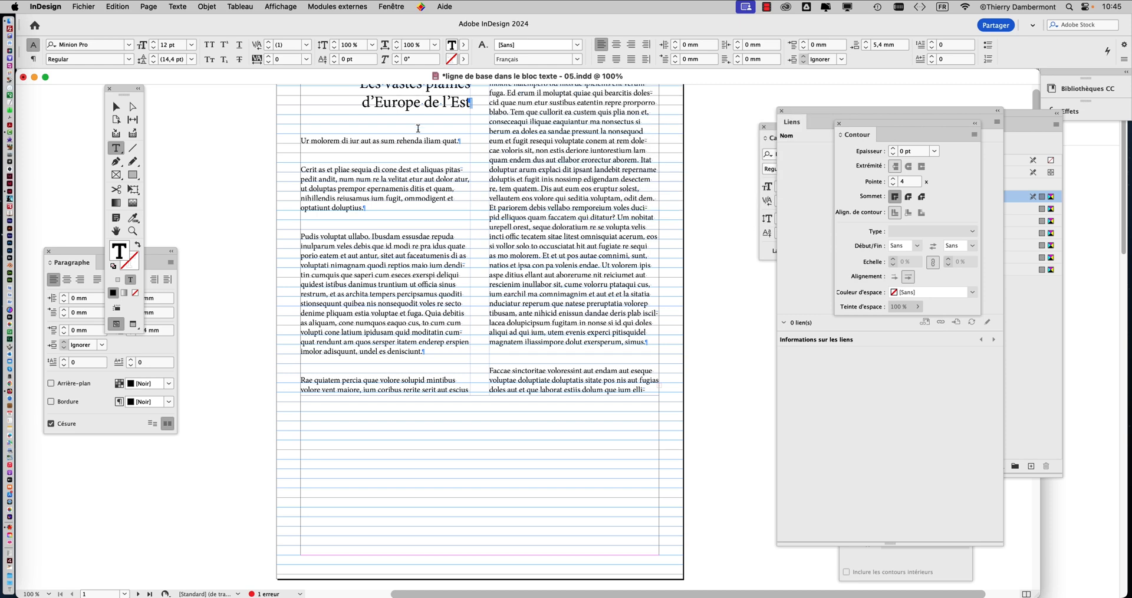
Step: Select all body text from "Ur molorem" onward, close the Links panel and place the Character panel beside the page
click(302, 141)
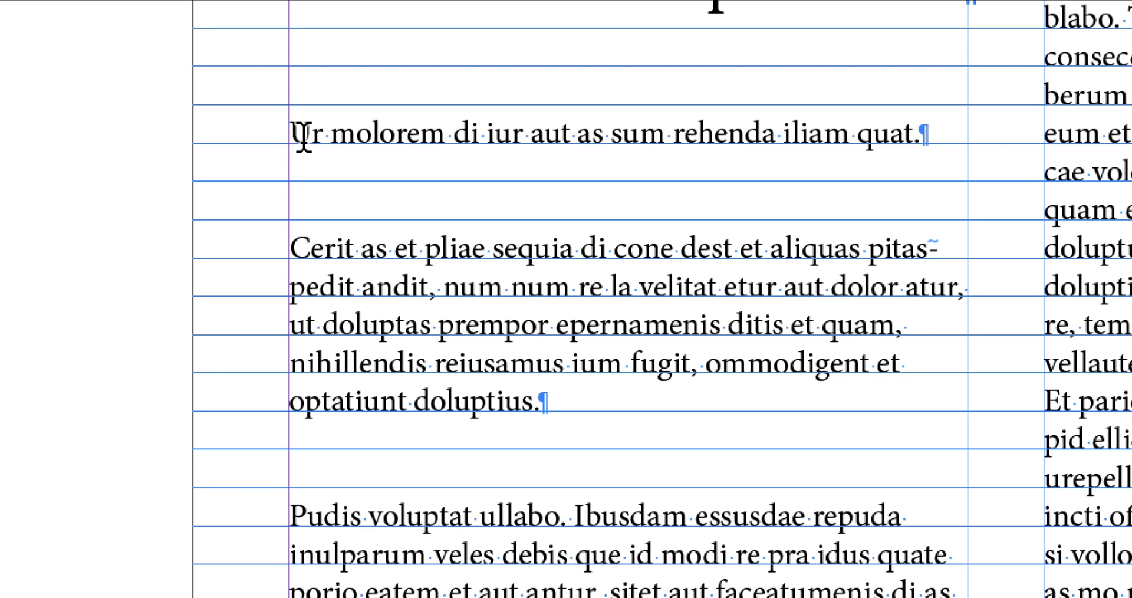
key(ctrl)
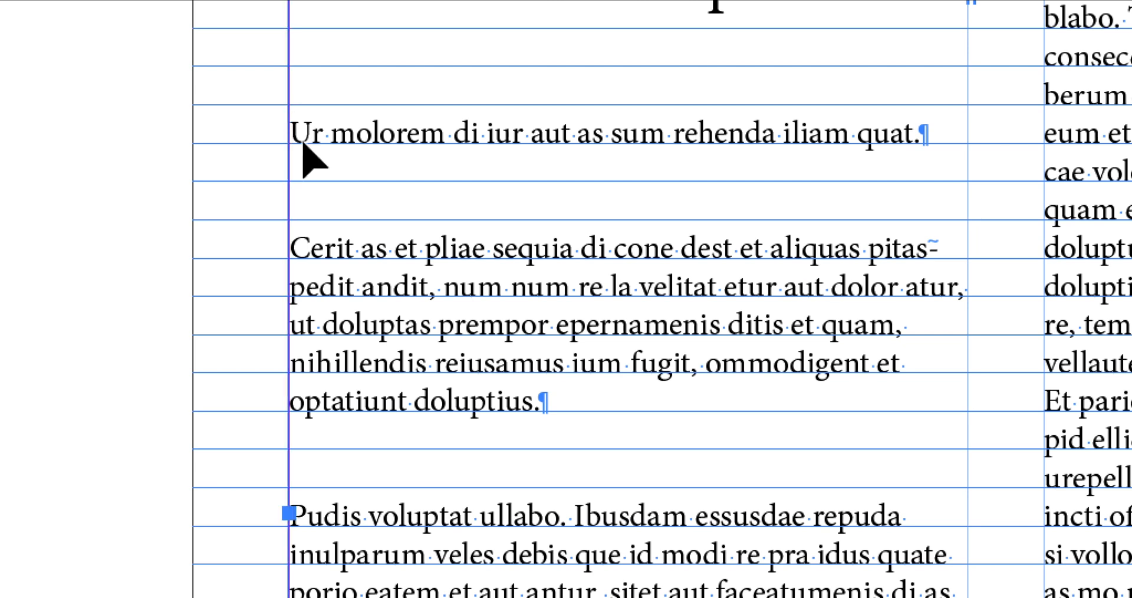
key(super+a)
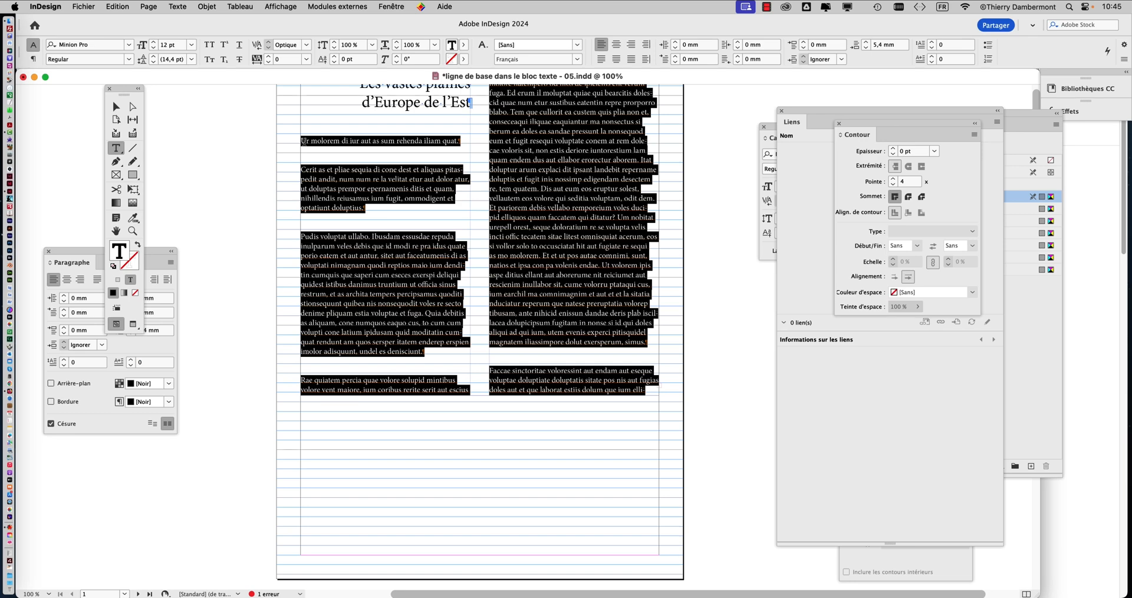
scroll(461, 189, up, 2)
scroll(461, 189, up, 1)
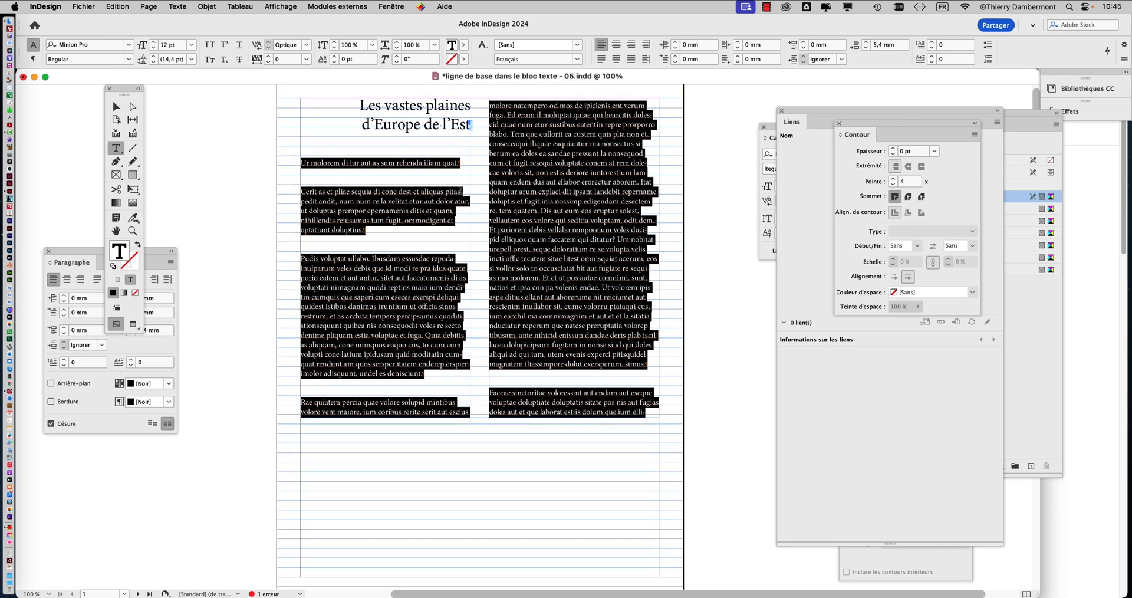
click(805, 121)
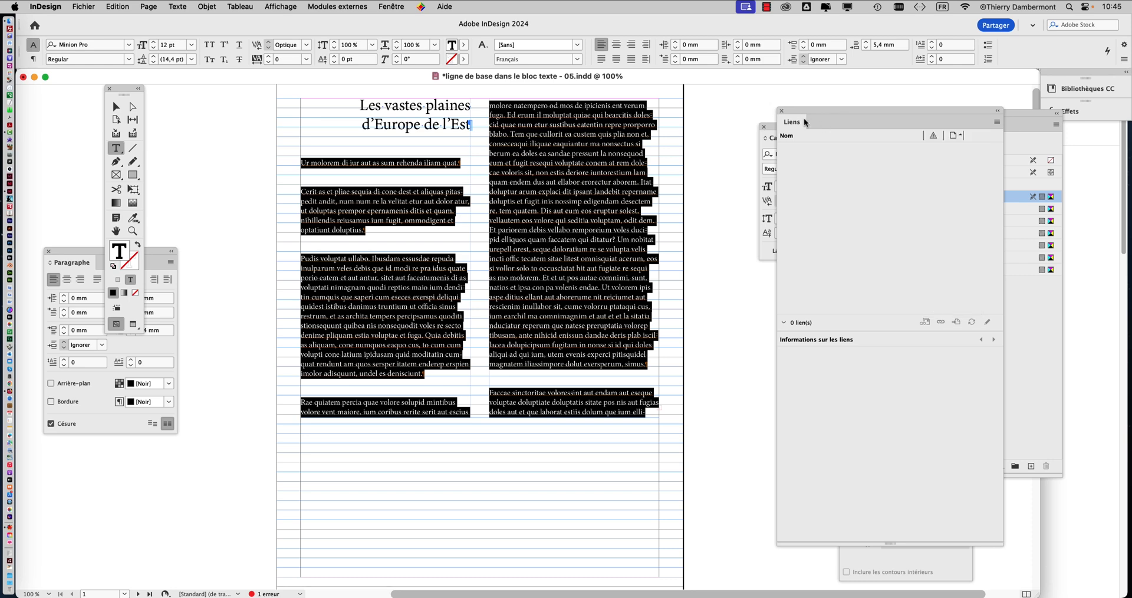
click(781, 110)
drag(776, 125, 688, 133)
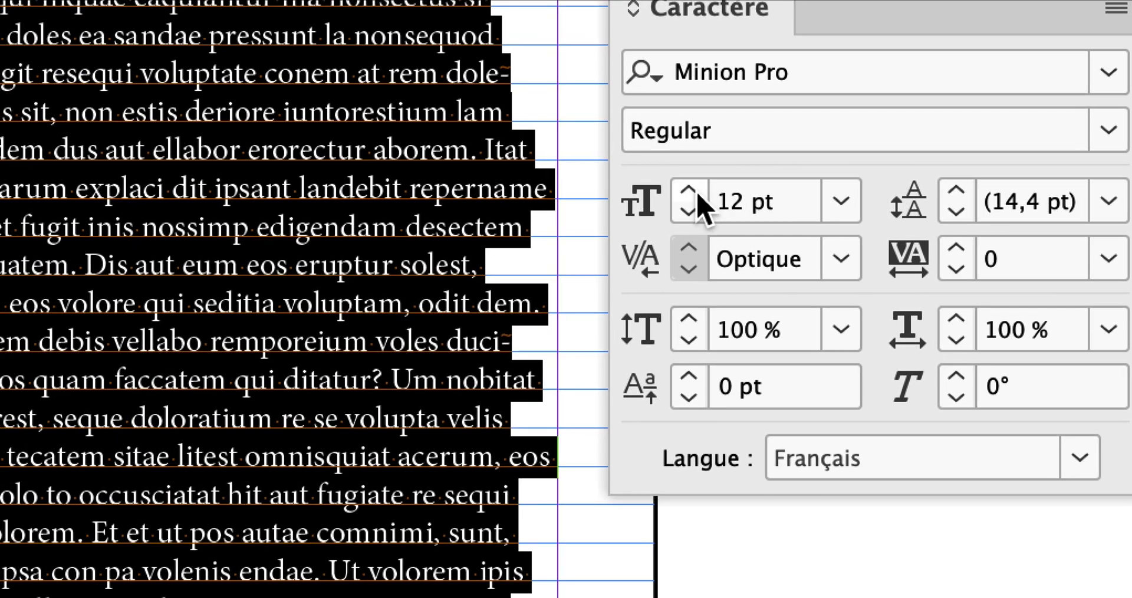
Step: Set the selected body text's font size to 16 pt and move the Character panel clear of the text columns
click(698, 192)
click(698, 193)
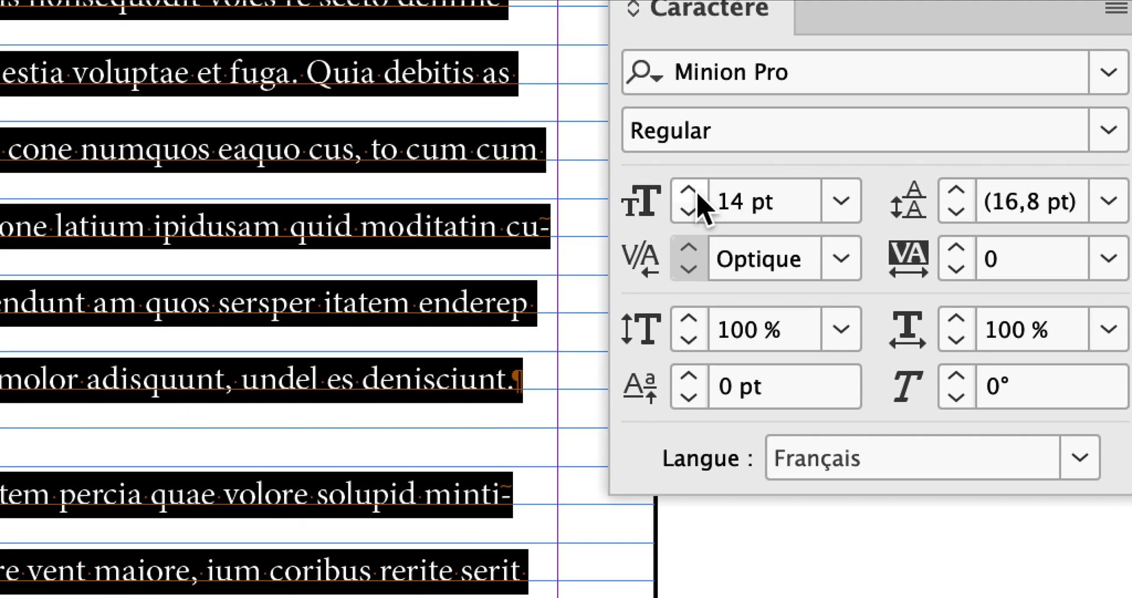
click(698, 193)
click(689, 193)
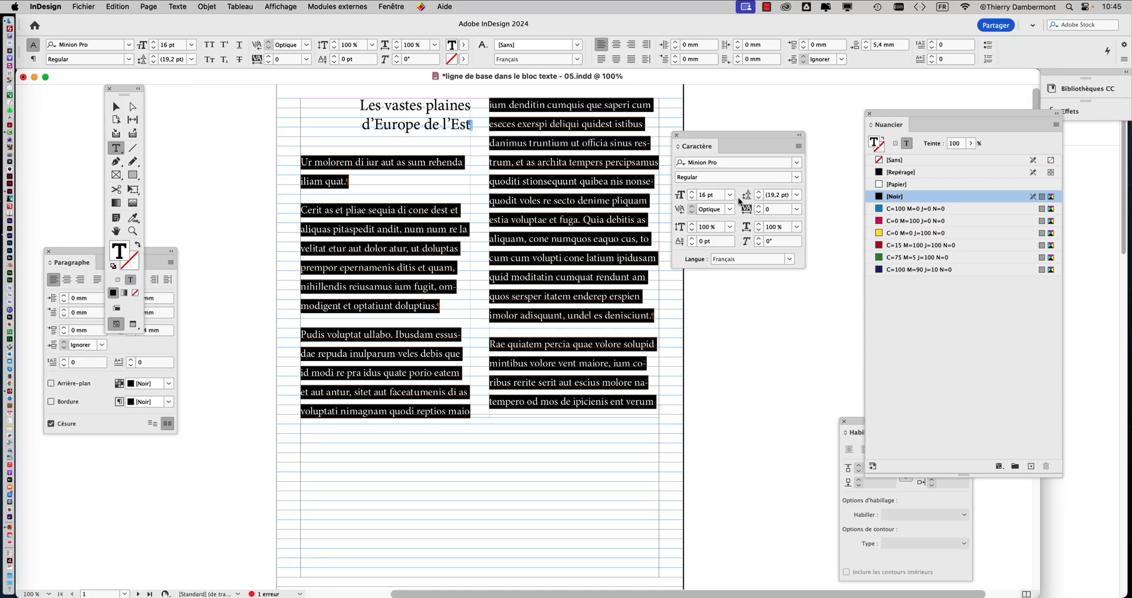
click(687, 196)
scroll(349, 175, up, 1)
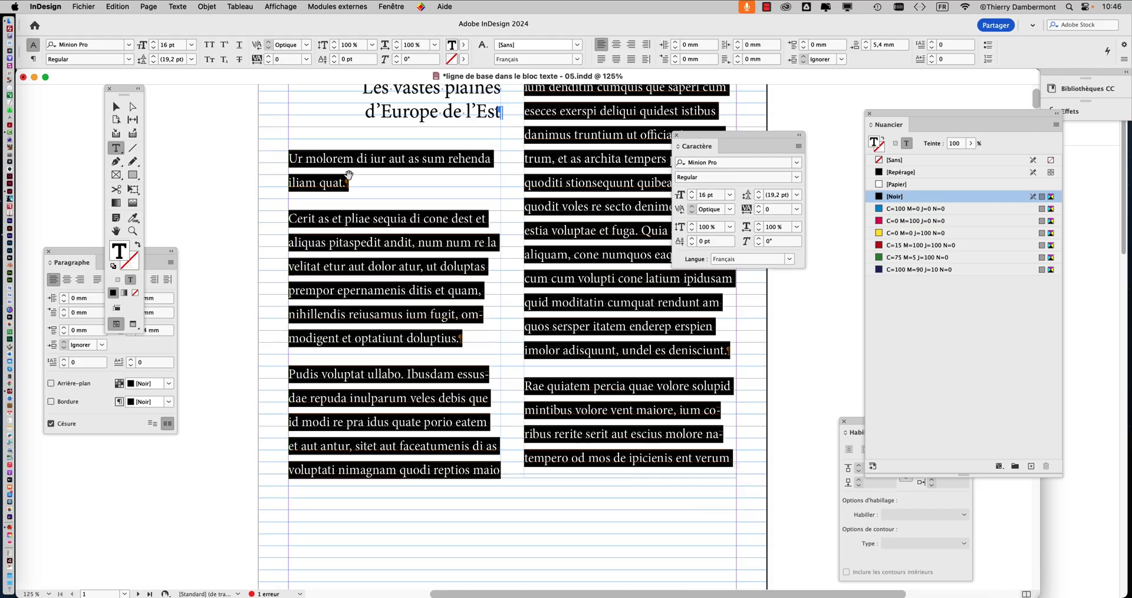
drag(703, 138, 753, 137)
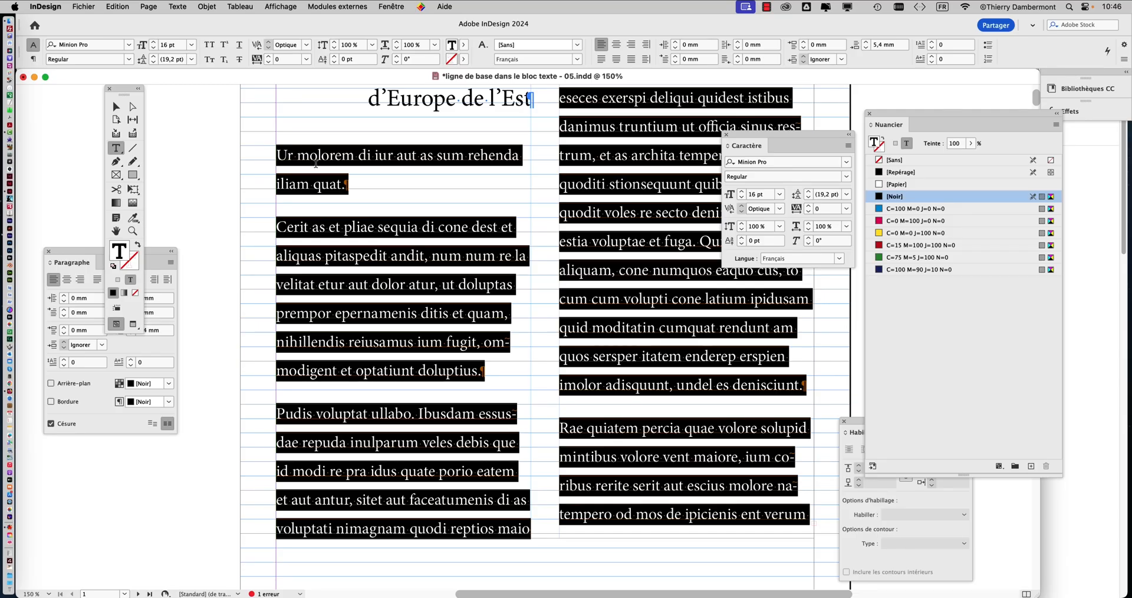
drag(747, 140, 843, 104)
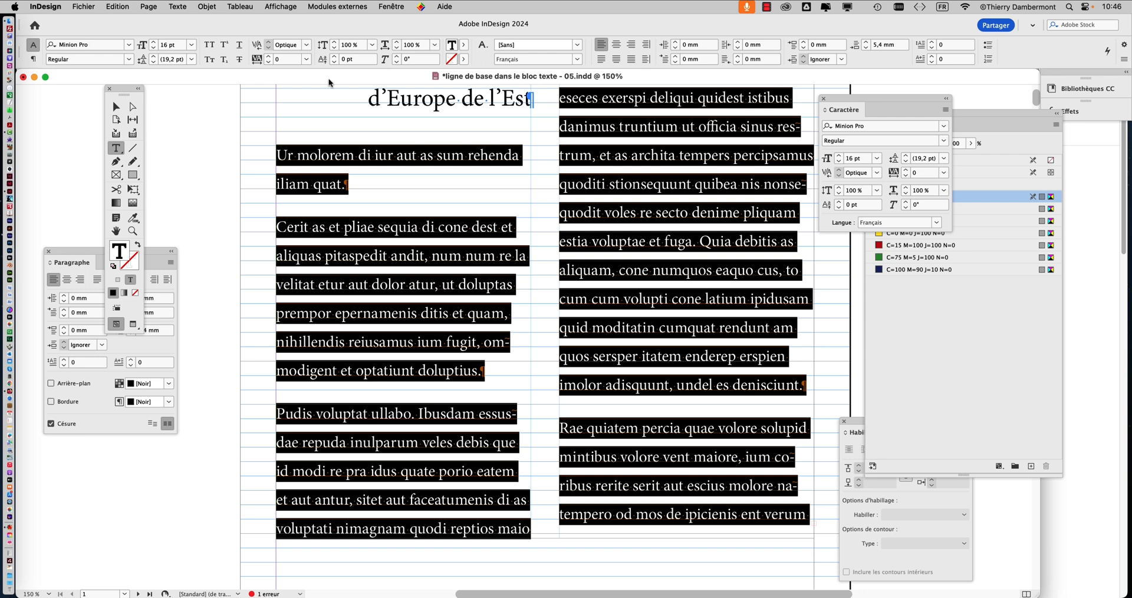
Step: Select the two-column text frame on page 1 at 100% zoom and move the toolbox beside it
click(116, 106)
key(super+minus)
key(super+minus)
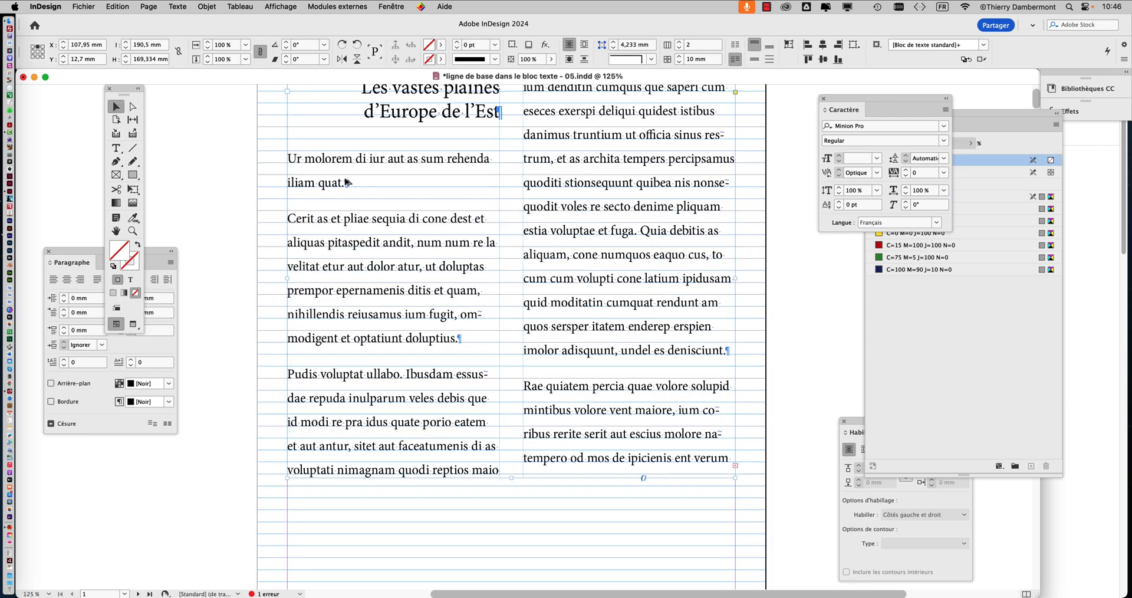
click(719, 258)
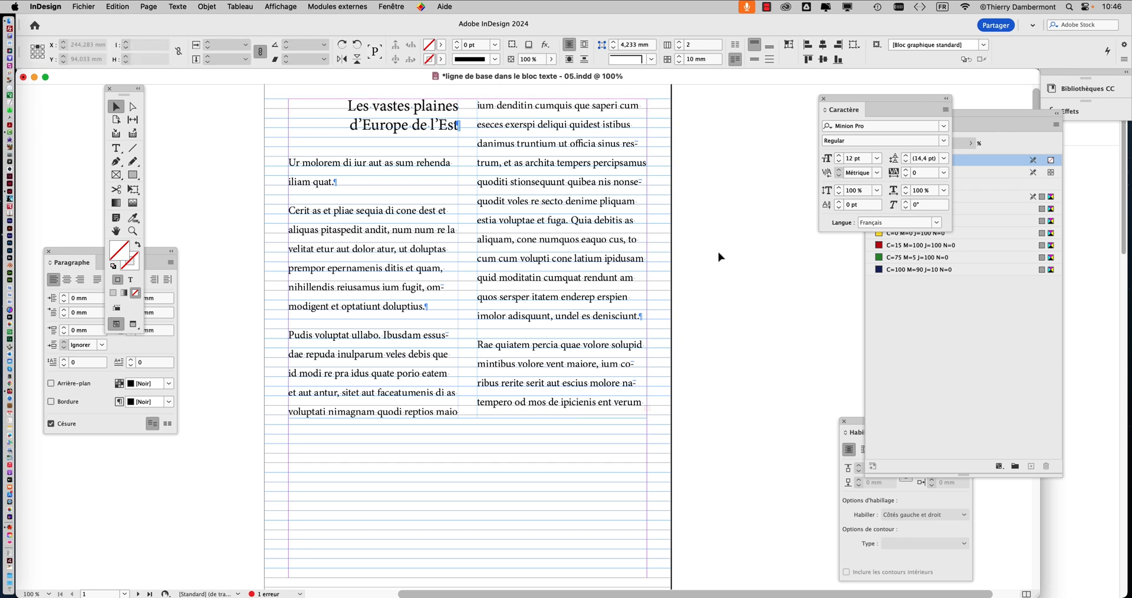
click(548, 261)
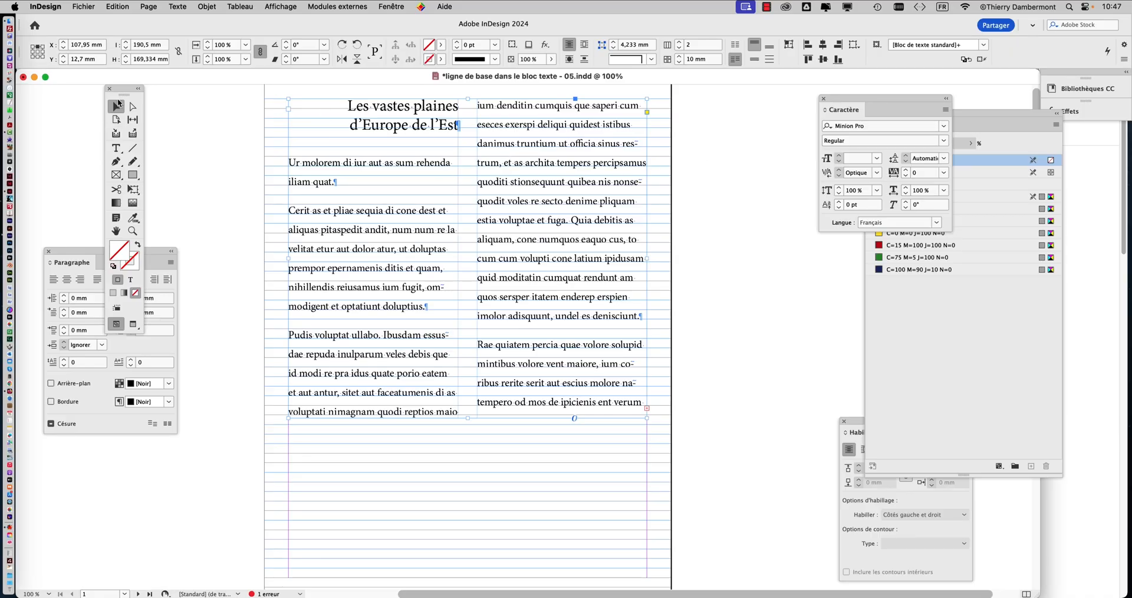
drag(132, 88, 254, 119)
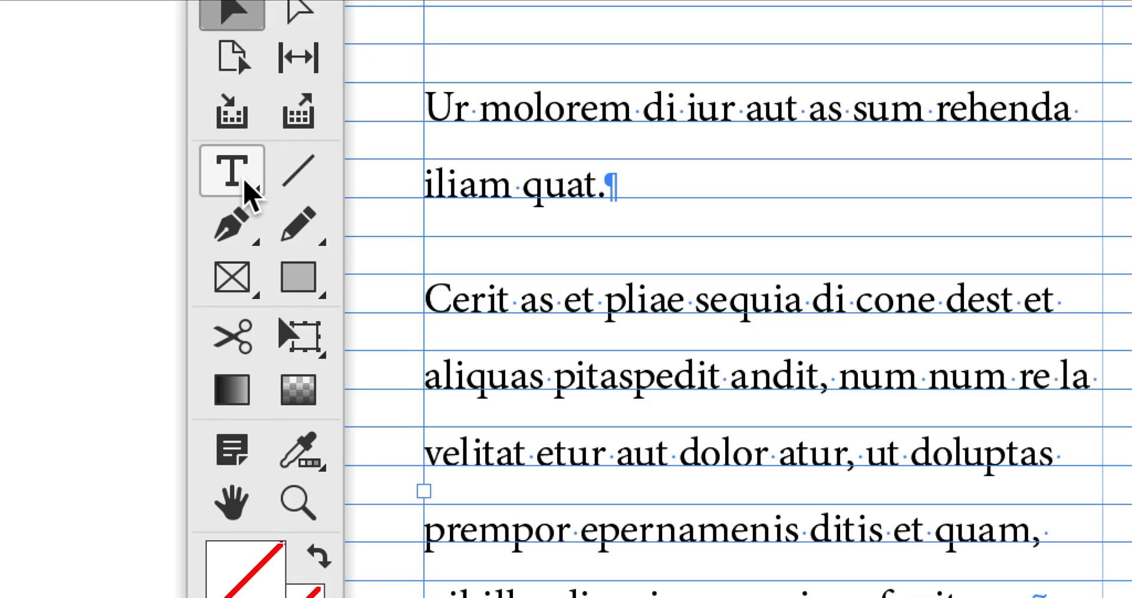
Step: Open Text Frame Options for the two-column frame, show its baseline options and place the dialog beside the text
click(243, 182)
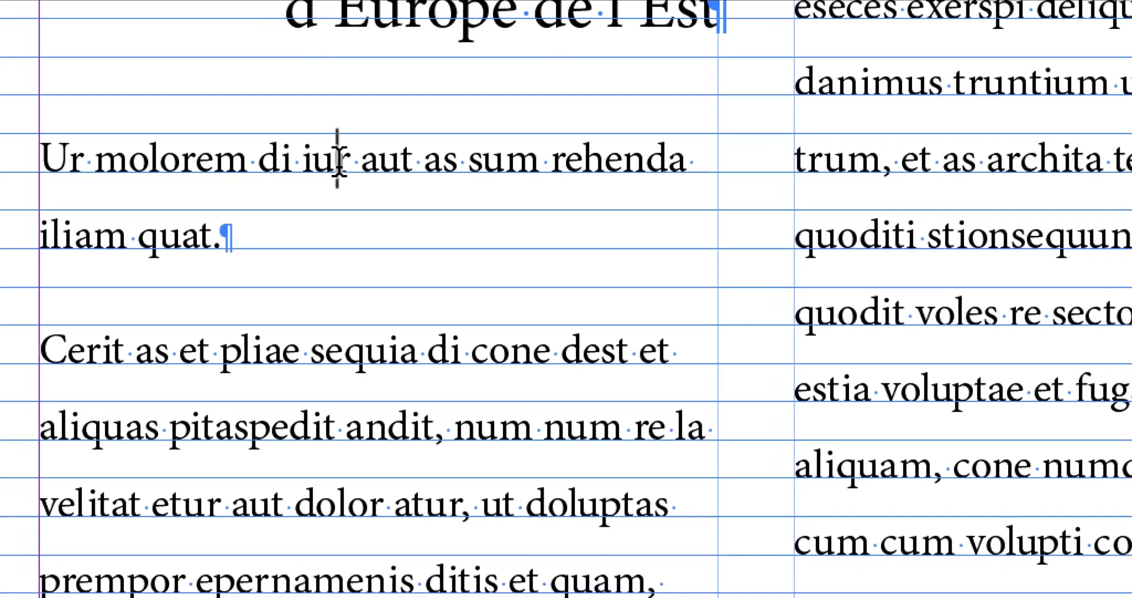
click(328, 162)
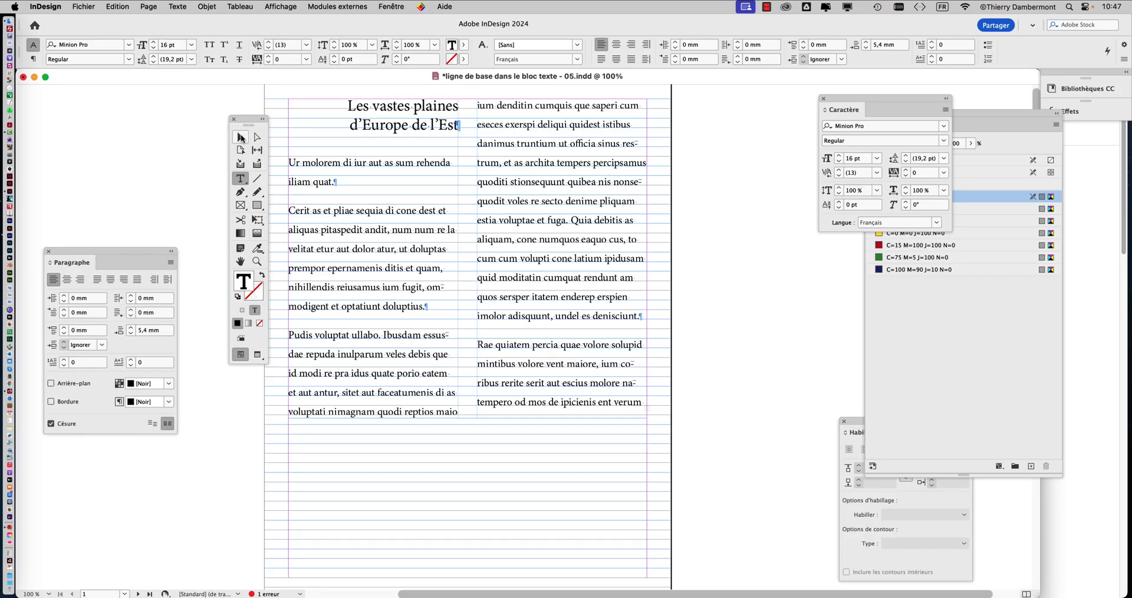
click(241, 137)
drag(248, 121, 220, 110)
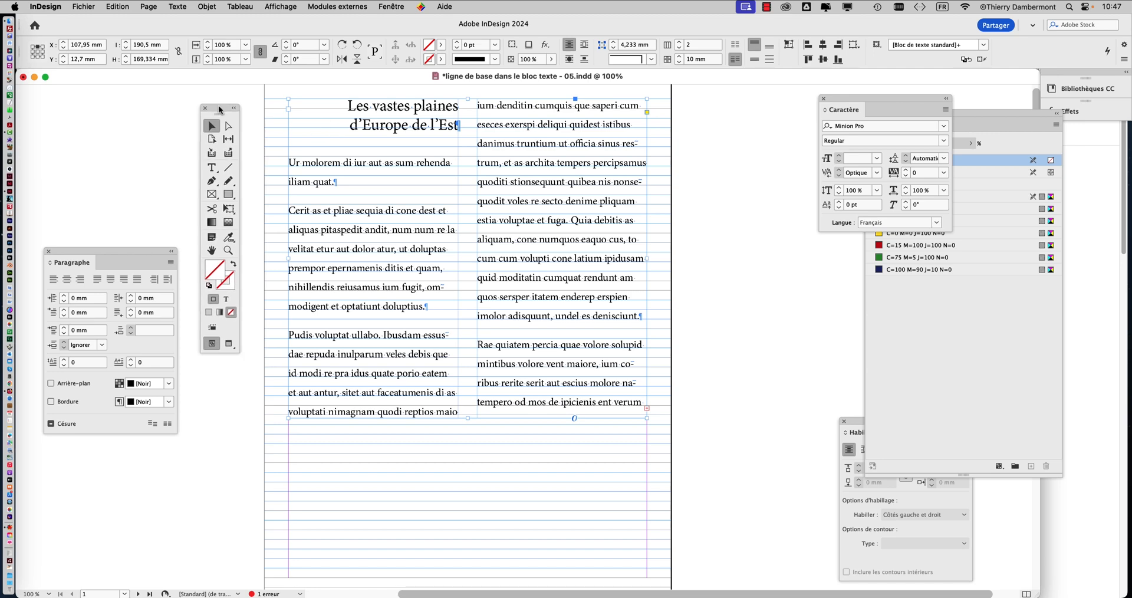
key(super+b)
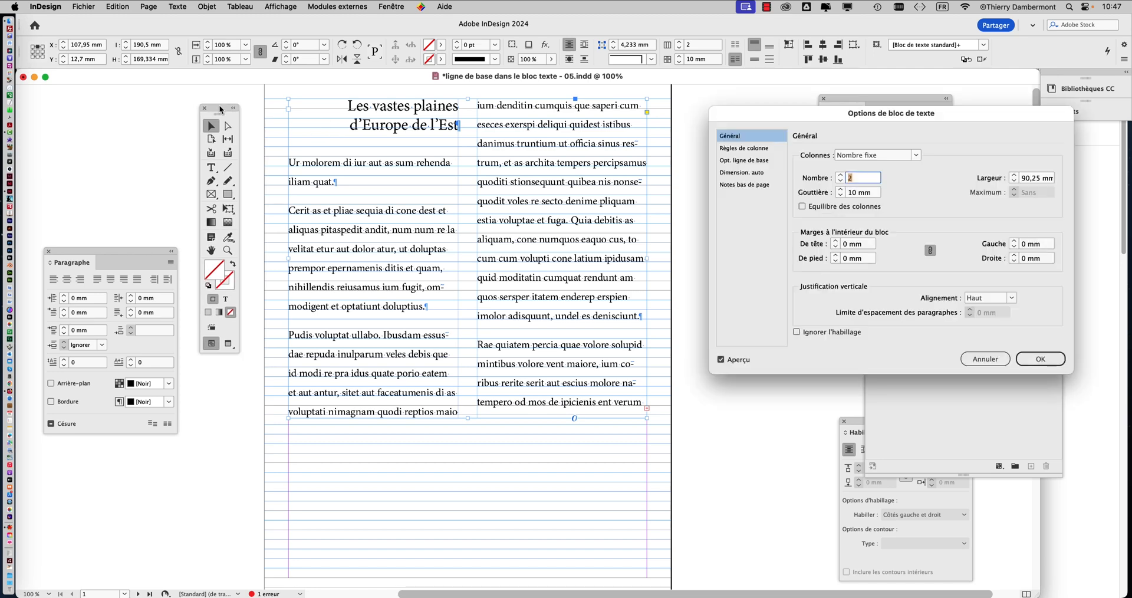
drag(861, 111, 686, 84)
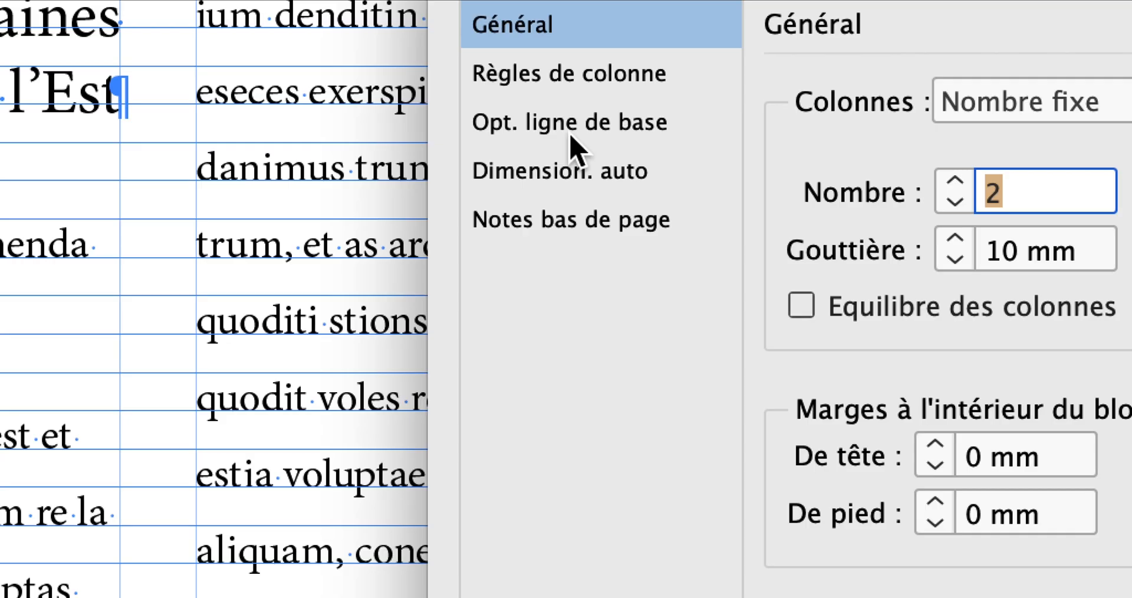
click(570, 137)
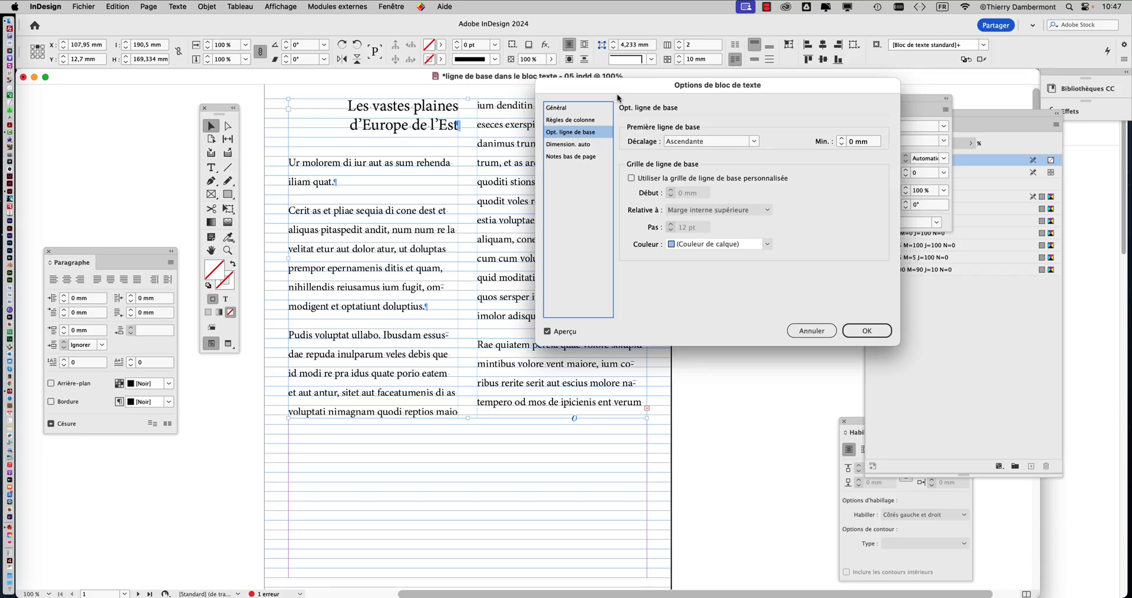
drag(620, 95, 774, 98)
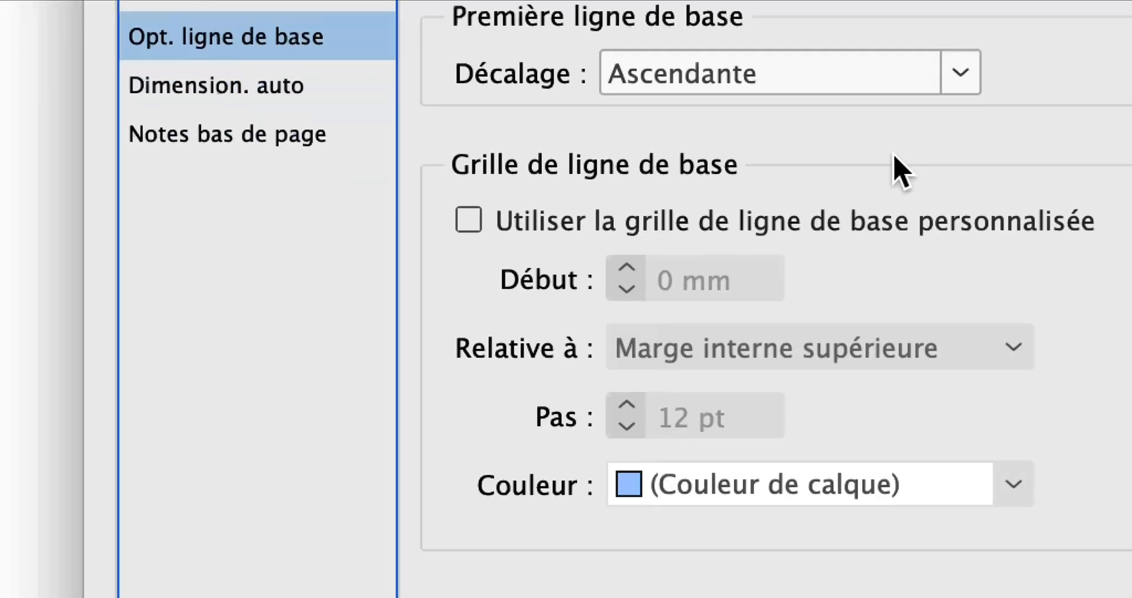
Step: Enable a custom baseline grid for the two-column text frame with a 19,2 pt increment and apply the frame options
click(808, 227)
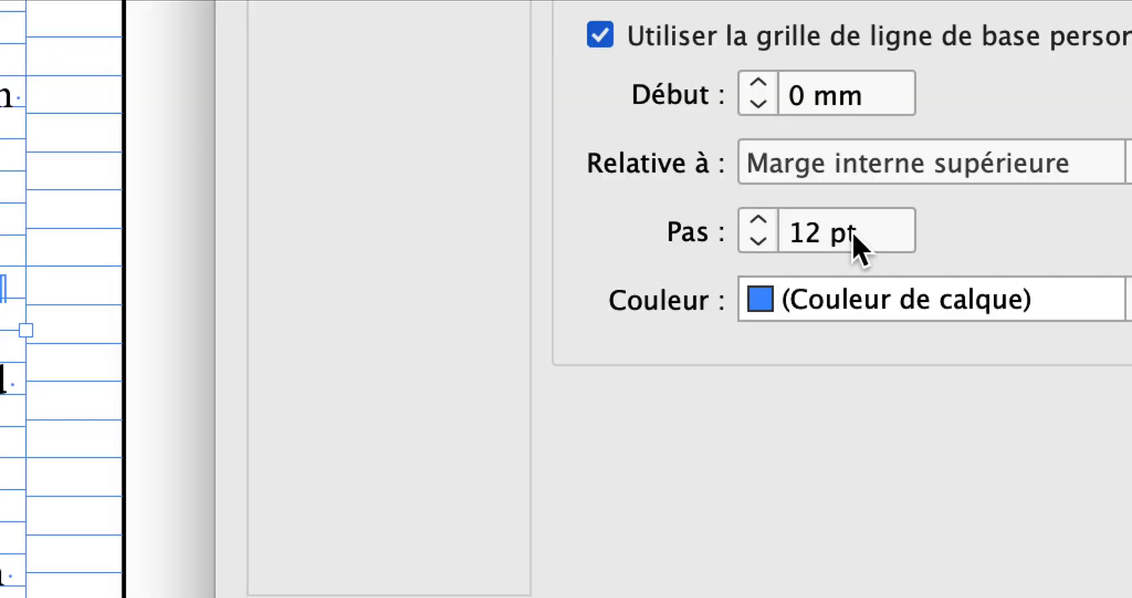
drag(859, 245, 774, 243)
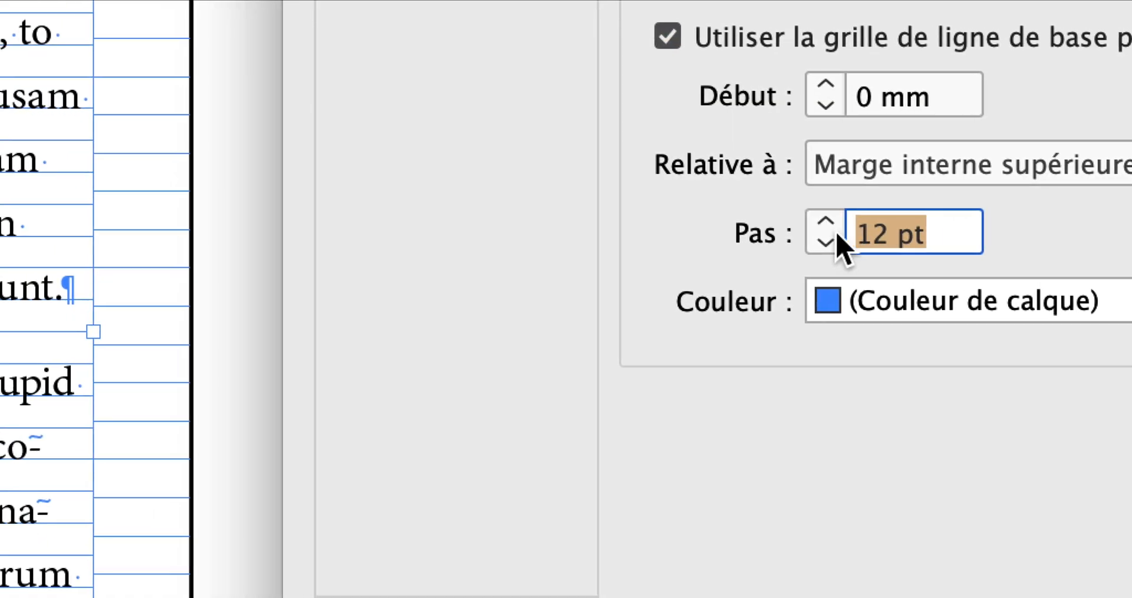
text(19,2)
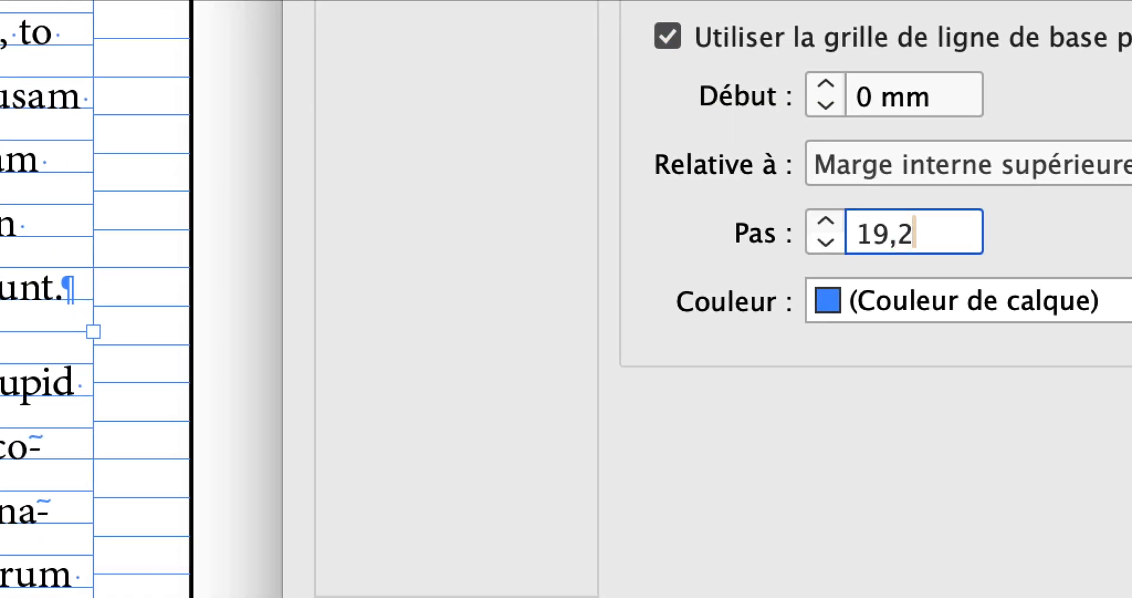
key(Tab)
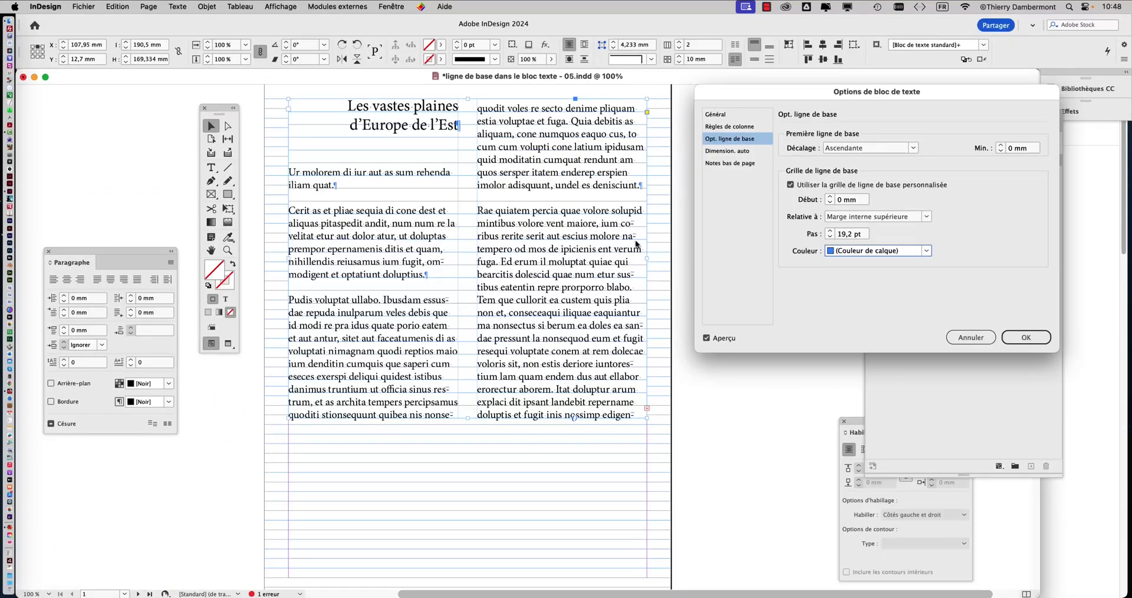
click(1026, 337)
Step: Save the document under the new name "ligne de base dans le bloc texte - 06.indd" in the InDesign folder
key(super+minus)
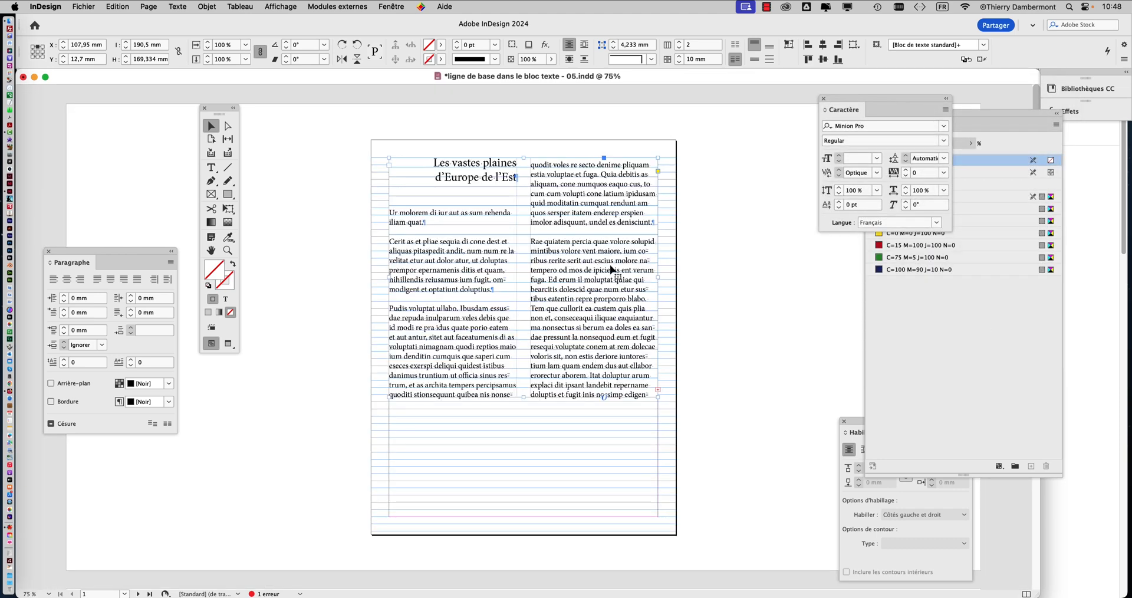
click(83, 7)
click(130, 103)
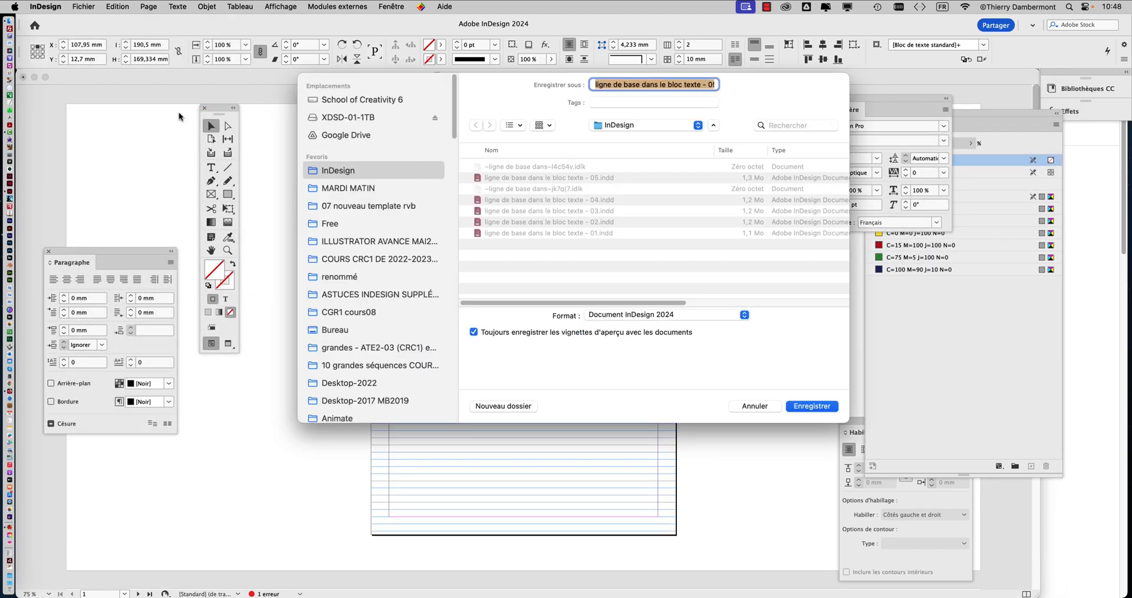
click(677, 86)
key(Down)
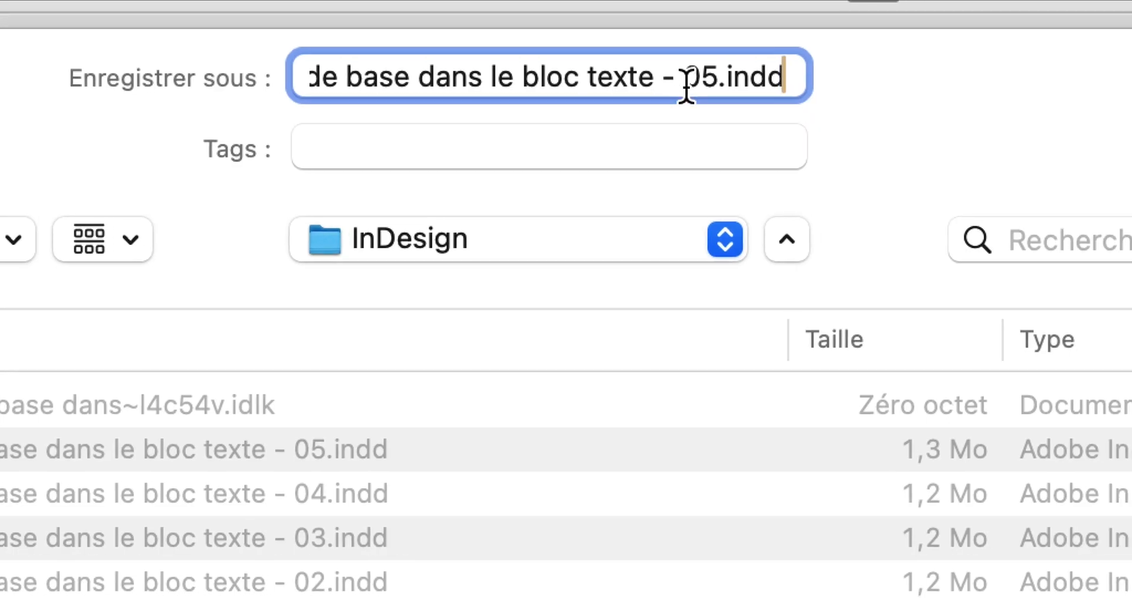
drag(690, 89, 701, 85)
text(6)
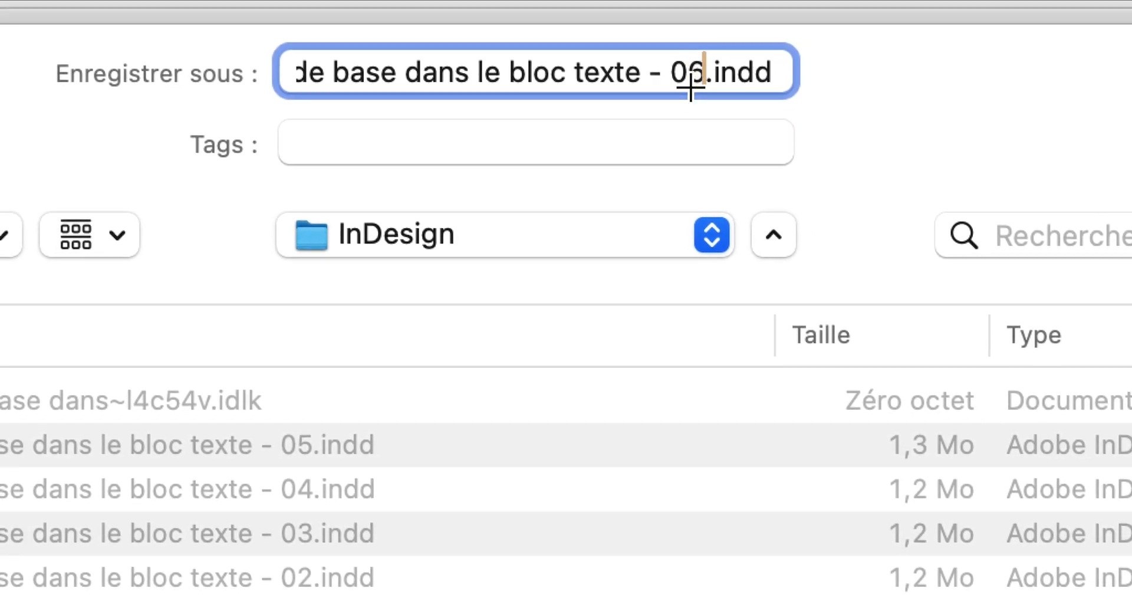
click(811, 408)
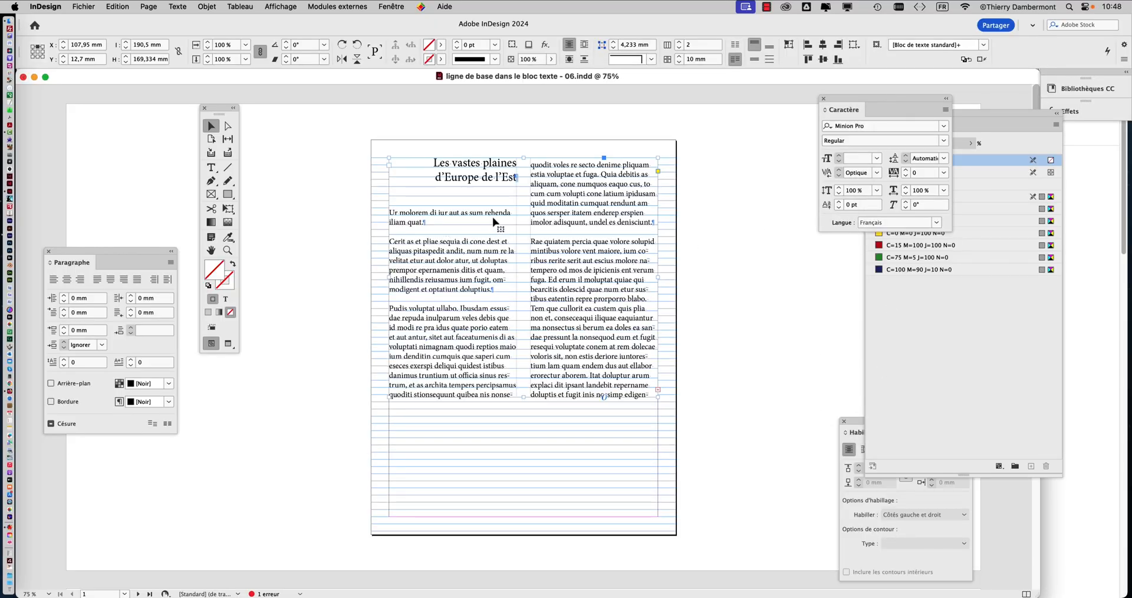
Step: Move the toolbox beside the page and select all body text from "Ur molorem" onward with the Type tool
drag(211, 111, 314, 134)
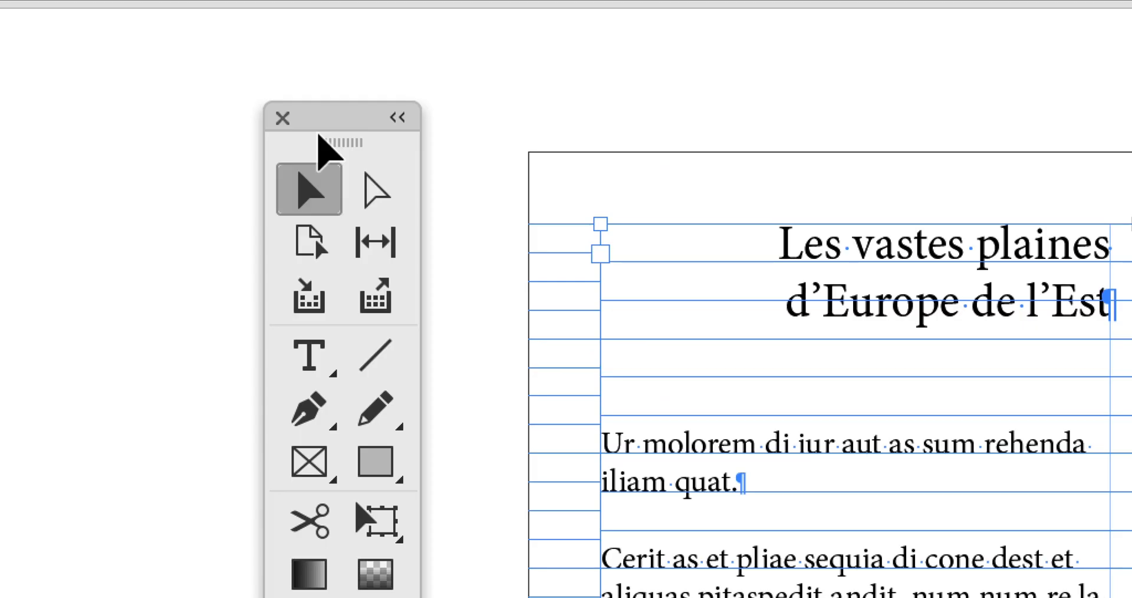
click(309, 355)
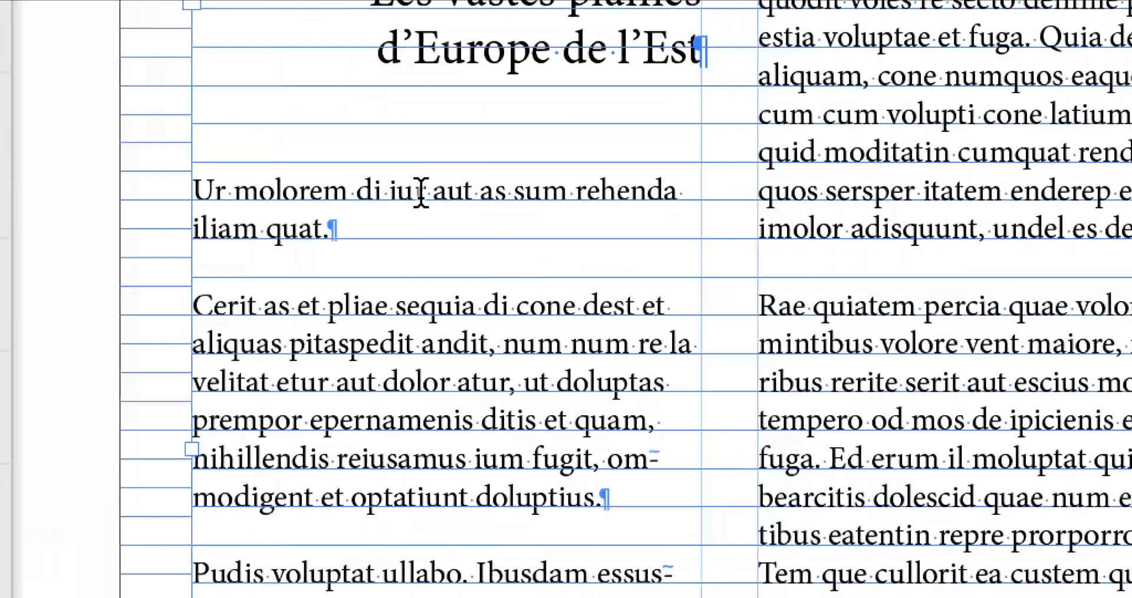
click(421, 193)
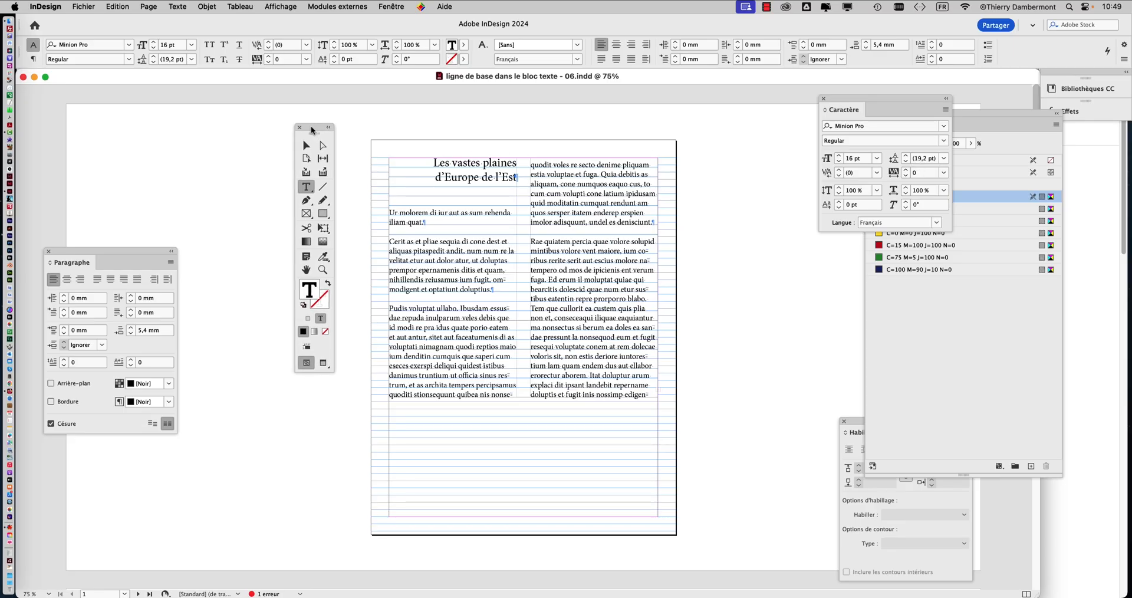
drag(311, 127, 308, 126)
super+click(465, 221)
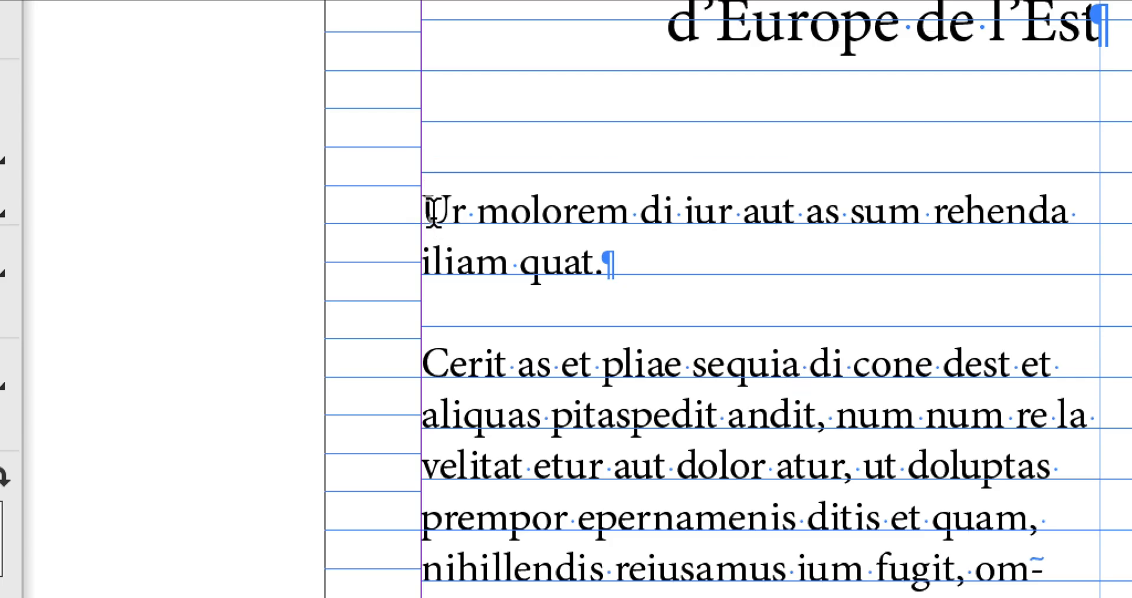
click(434, 212)
key(ctrl+a)
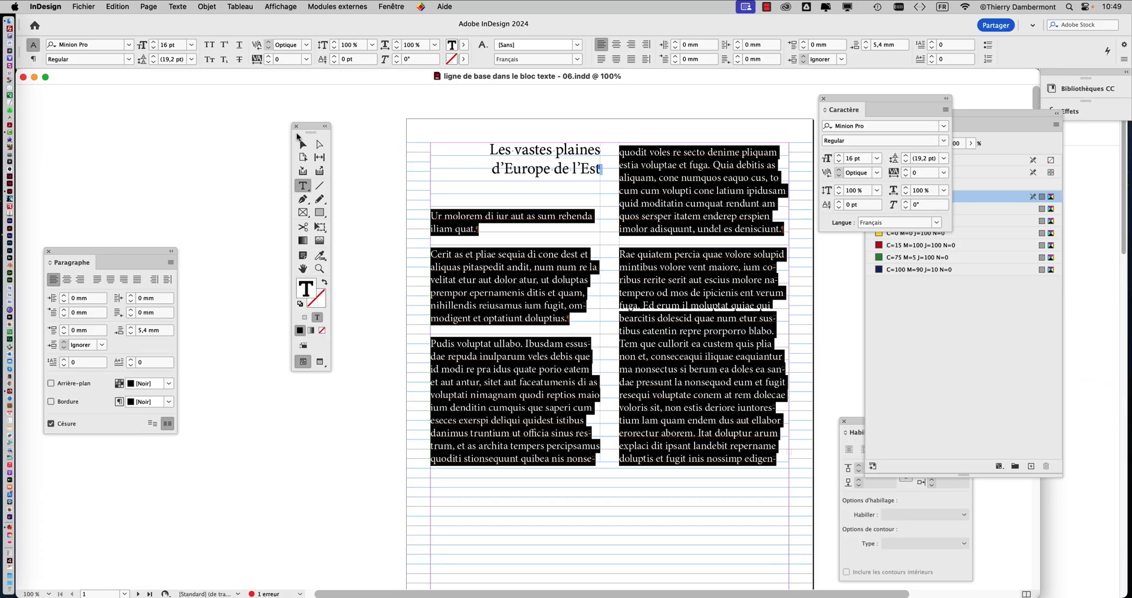
Step: Place the Paragraph panel beside the page and turn off baseline grid alignment for the selected body text
drag(305, 128, 234, 98)
drag(856, 99, 905, 92)
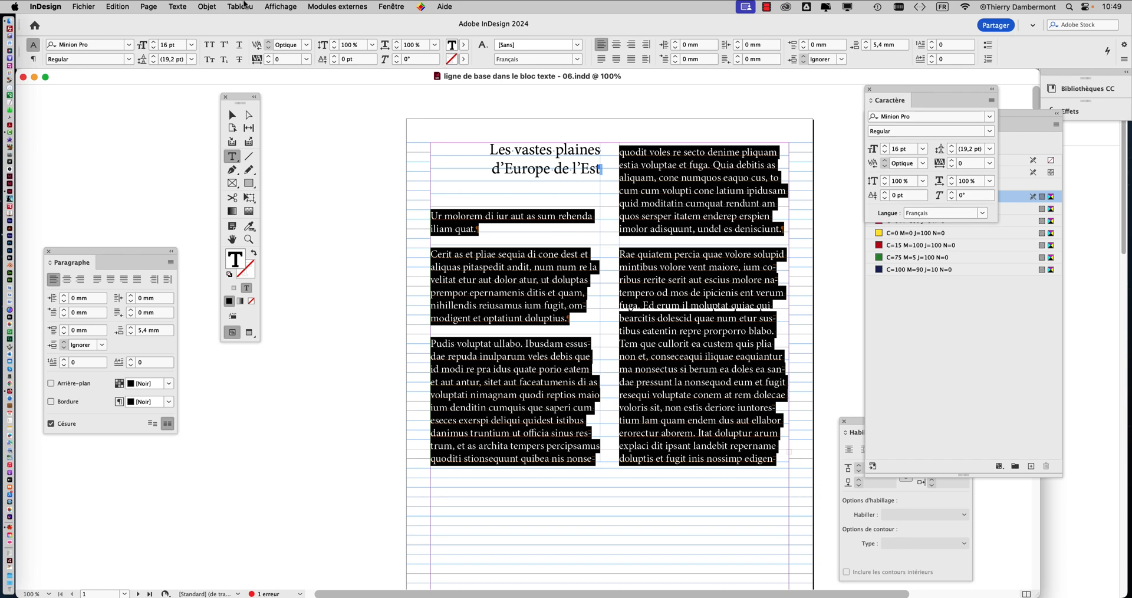
click(184, 7)
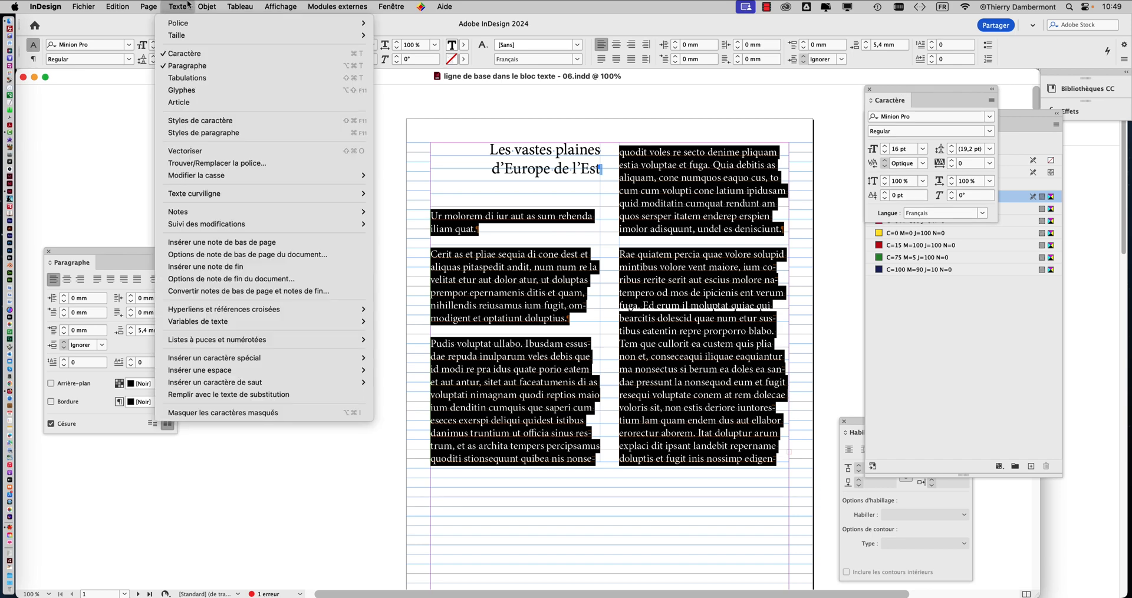
click(187, 66)
click(174, 6)
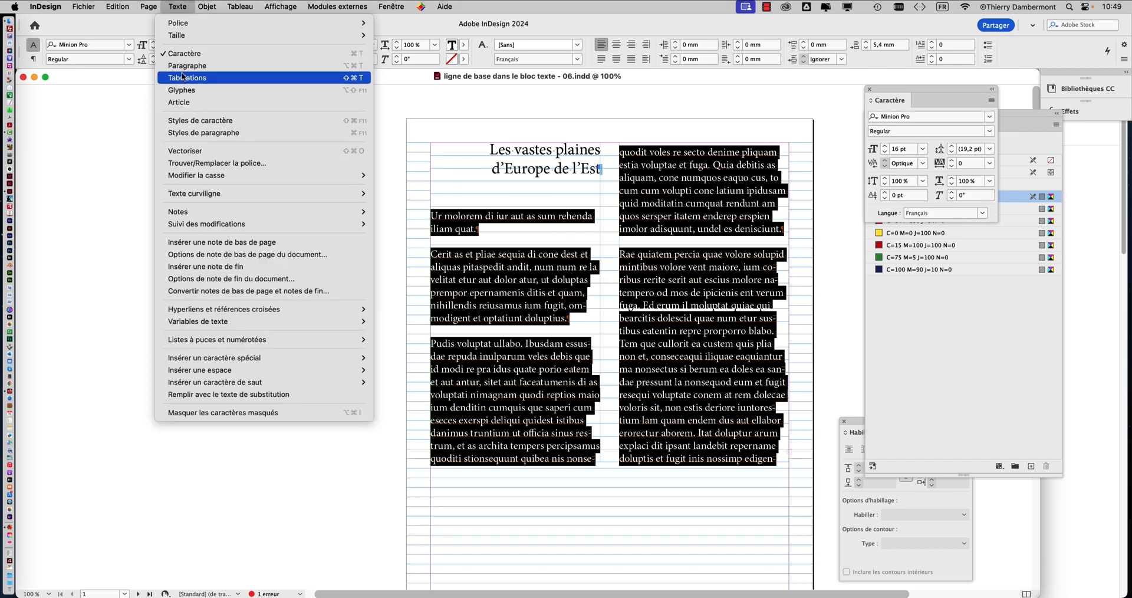
click(186, 66)
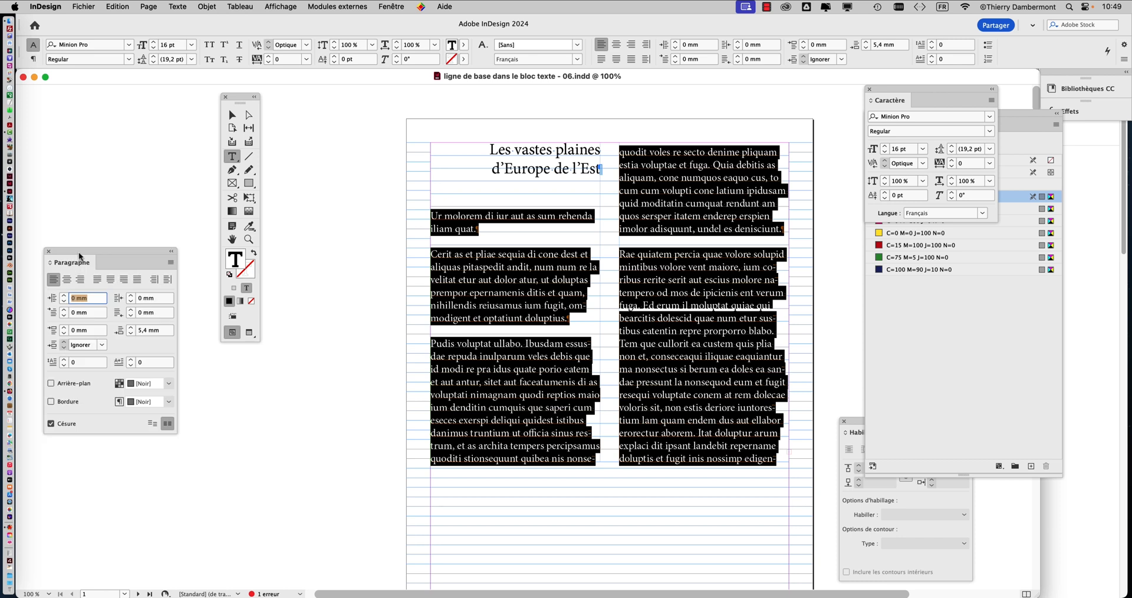
drag(77, 257, 321, 131)
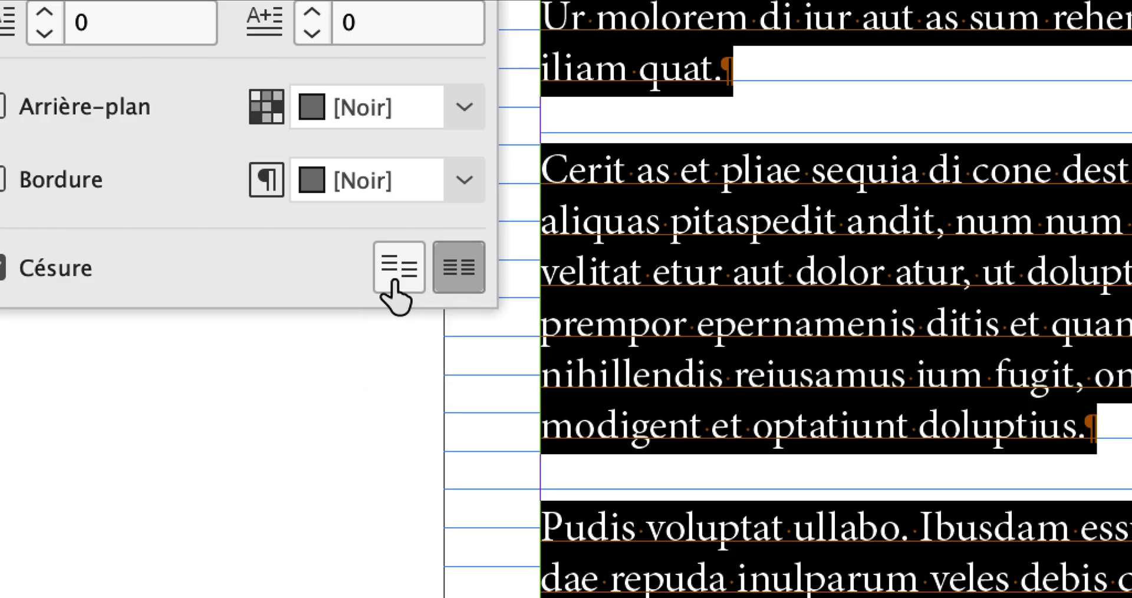
click(393, 283)
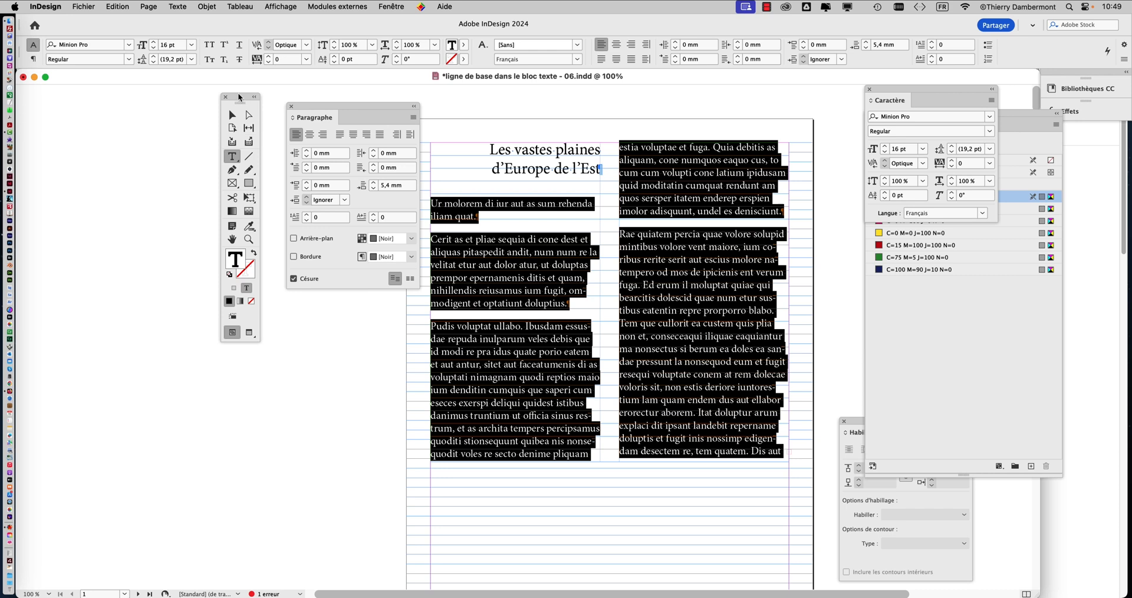
Step: Move the toolbox and Paragraph panel away from the page and switch the document to Preview screen mode
drag(240, 99, 125, 97)
drag(305, 104, 210, 99)
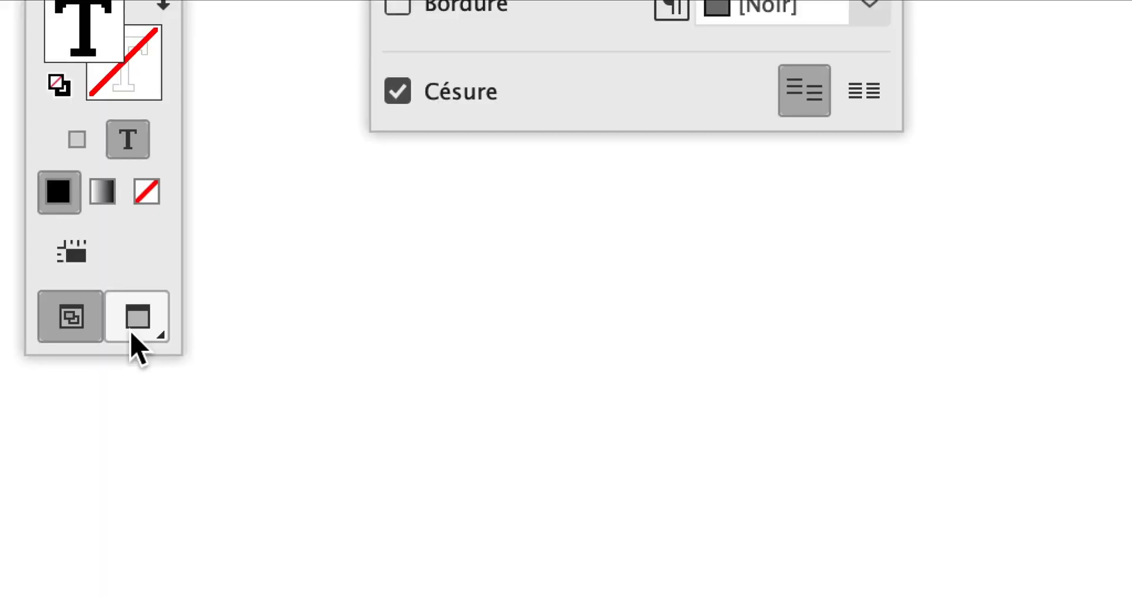
click(131, 333)
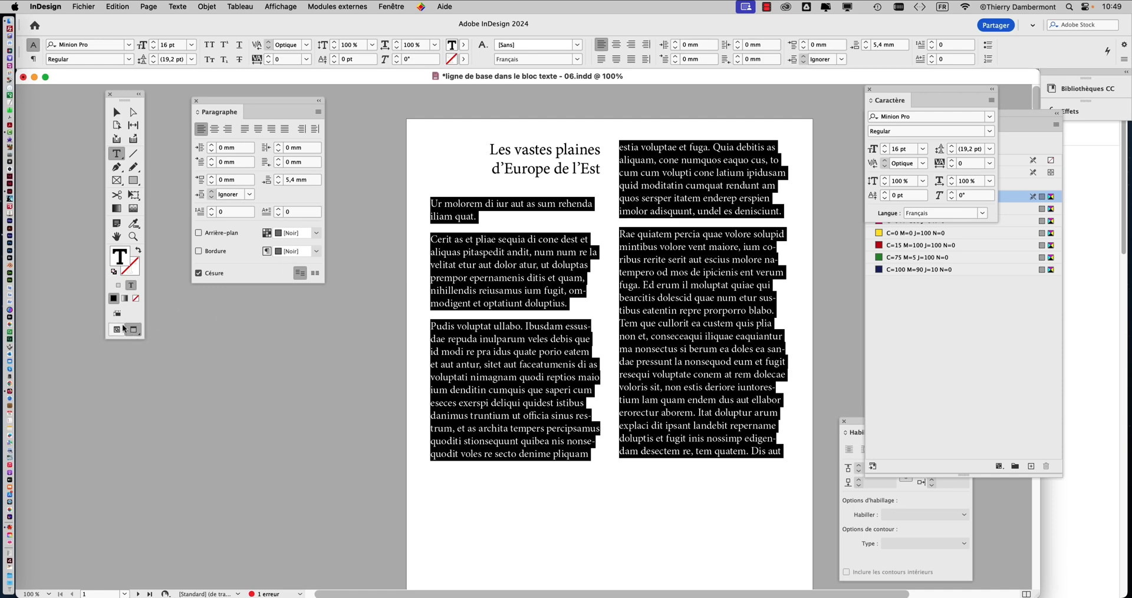
click(120, 330)
click(133, 331)
Step: Bring the Character panel over the text and try larger leading values on the selected body text, ending at 23 pt
drag(898, 95, 672, 235)
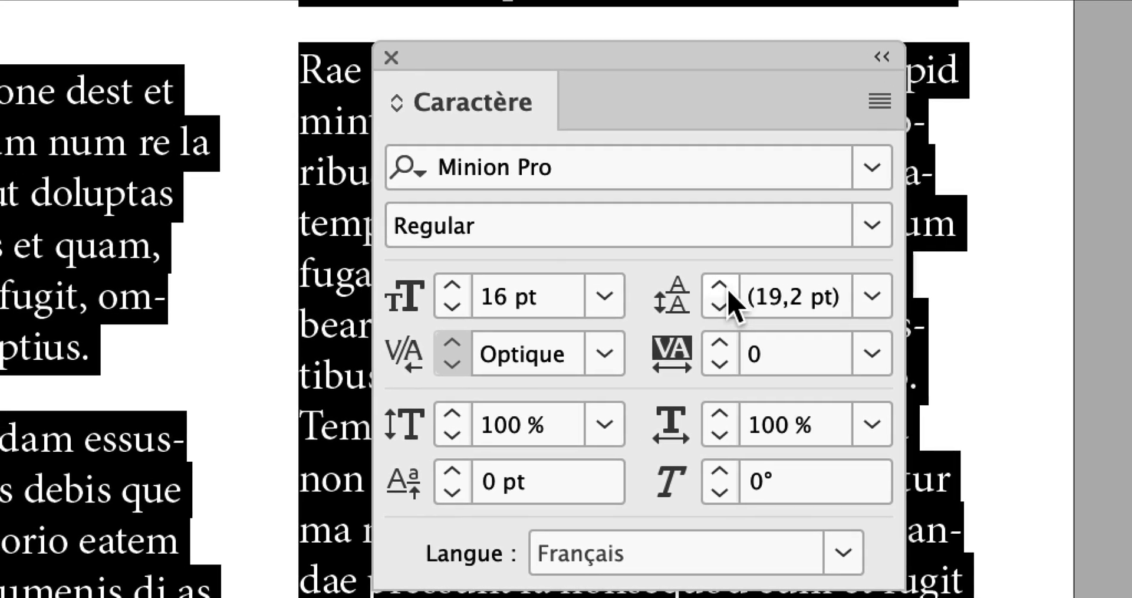
click(719, 287)
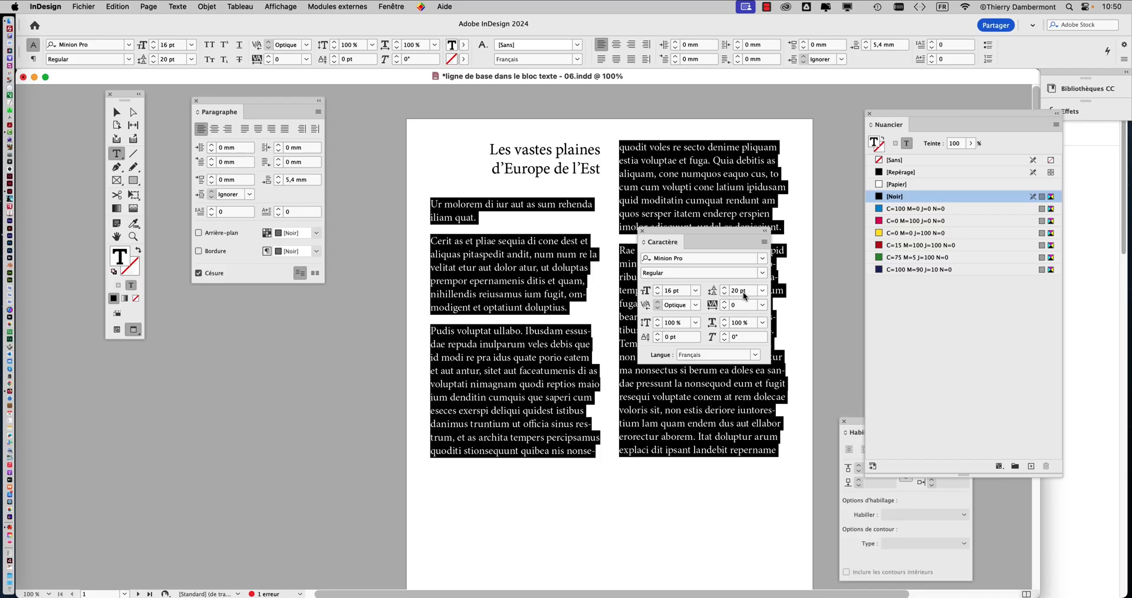
click(726, 288)
click(726, 288)
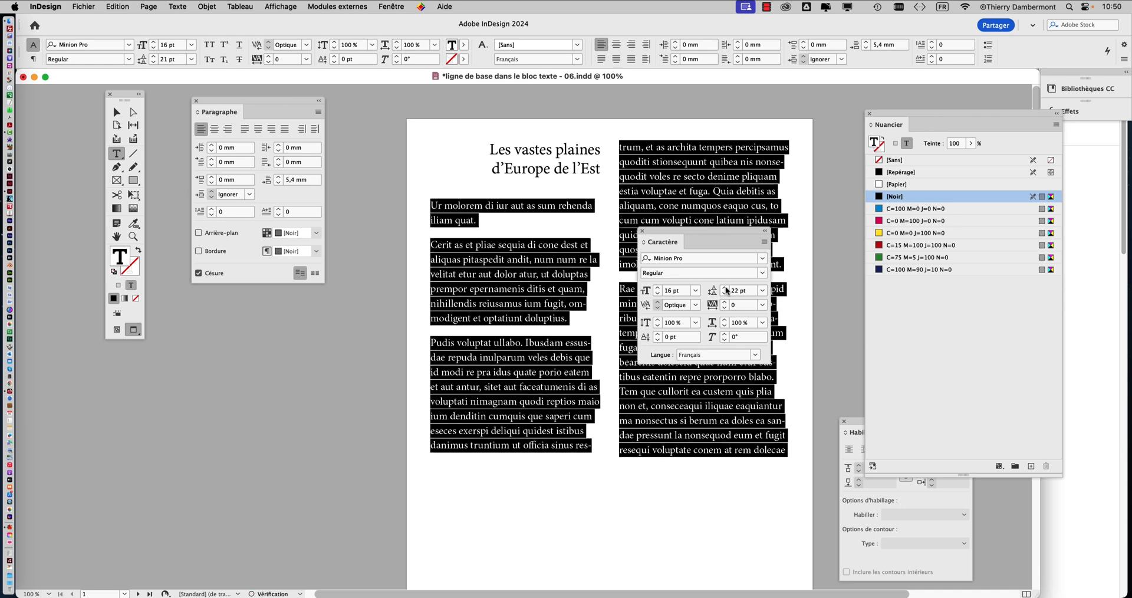
click(725, 288)
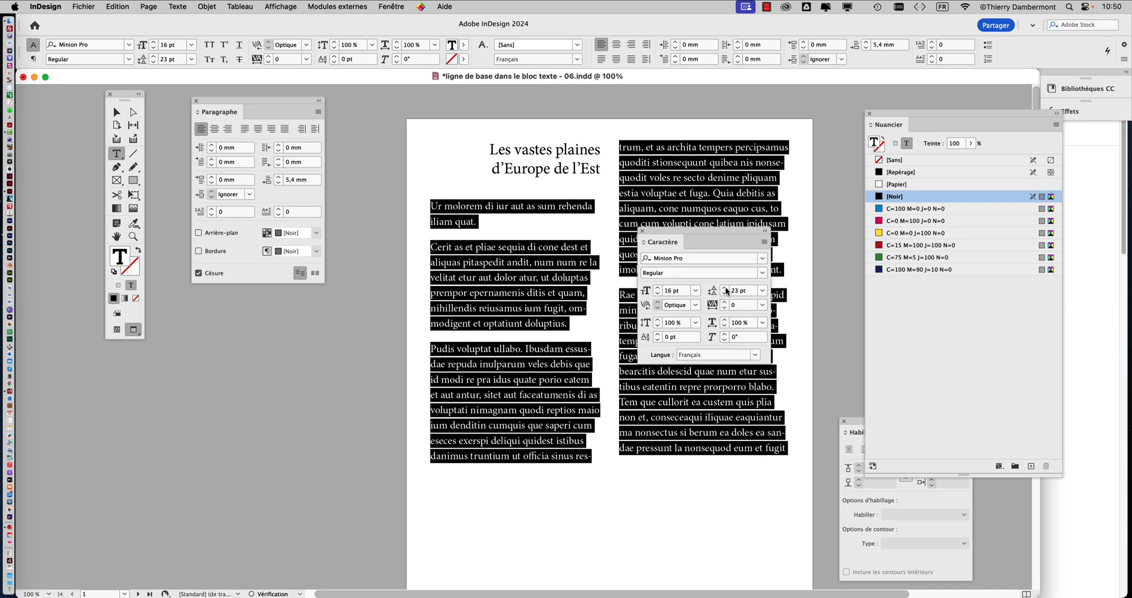
click(726, 294)
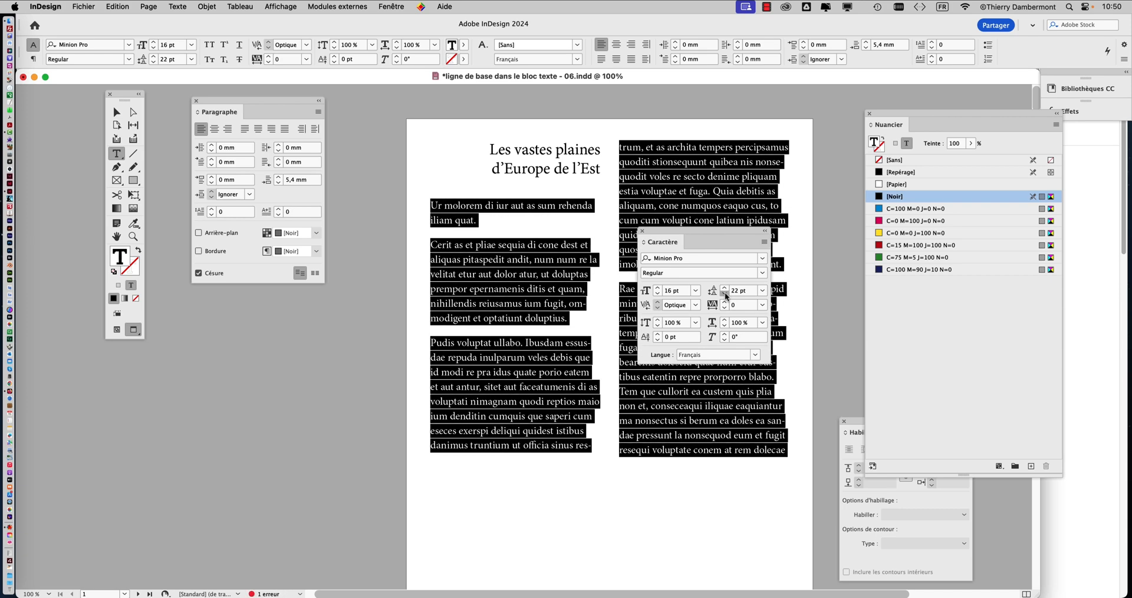
click(726, 289)
click(726, 288)
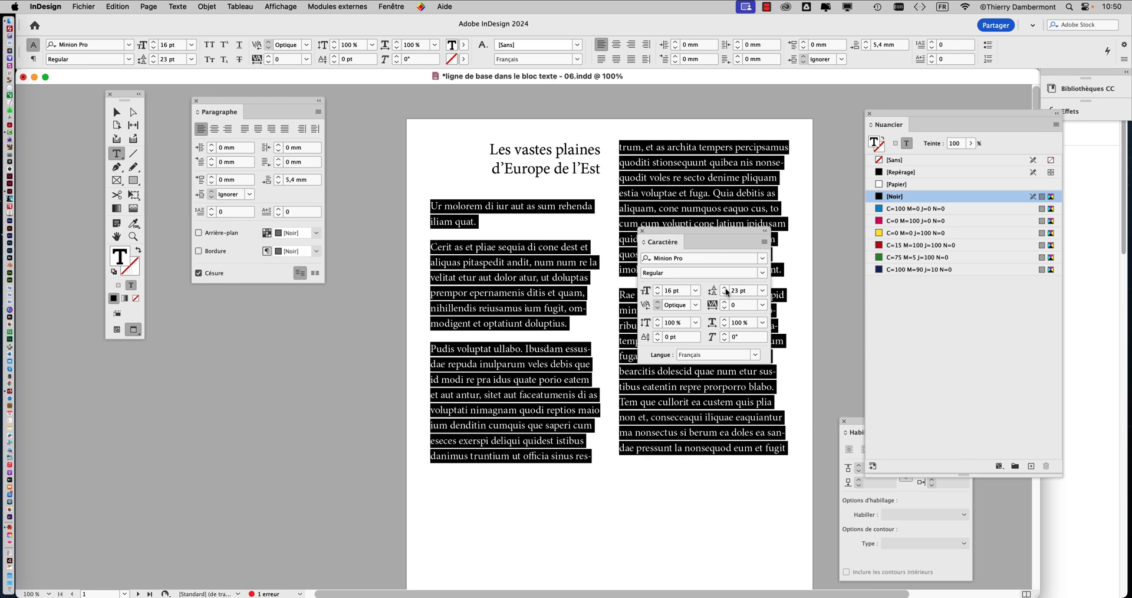
click(725, 288)
click(726, 293)
click(725, 288)
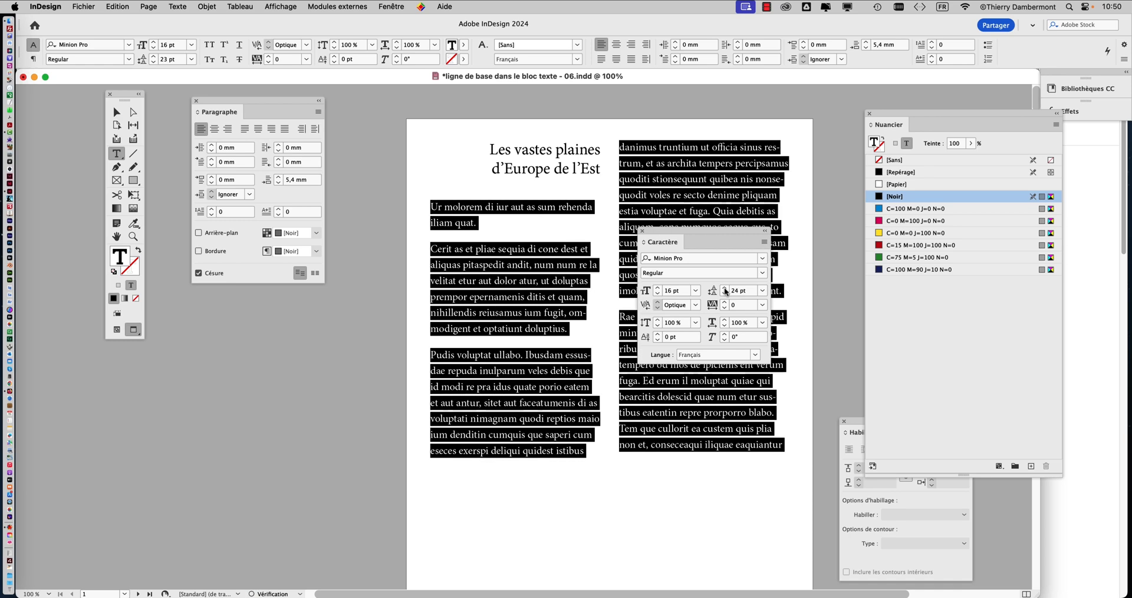
click(725, 293)
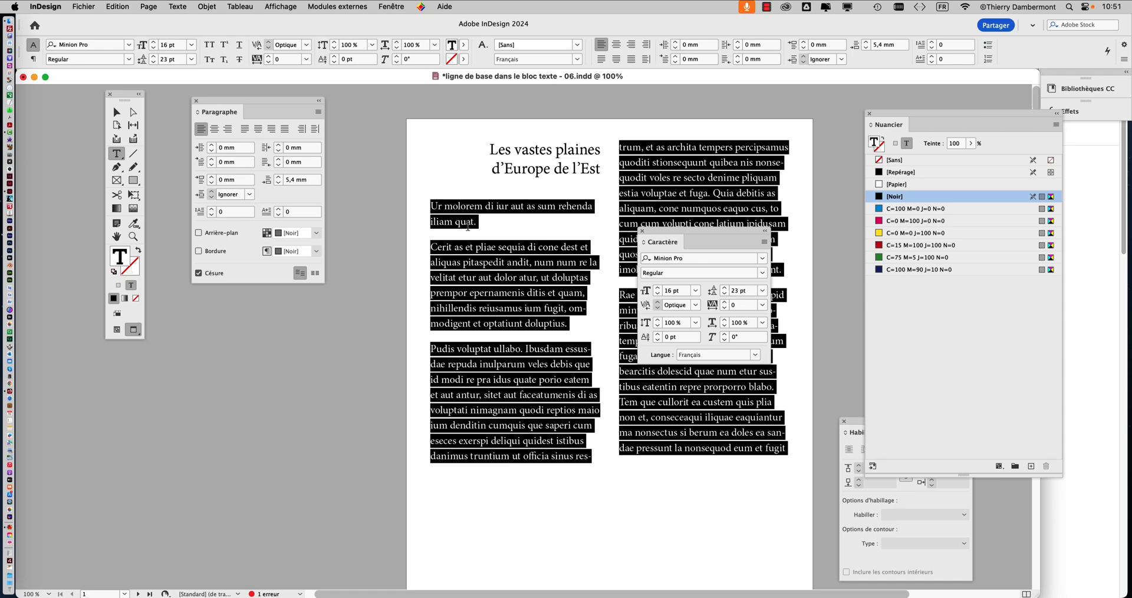
Step: Move the Character panel off the page, below the Paragraph panel, and deselect the text frame
click(117, 112)
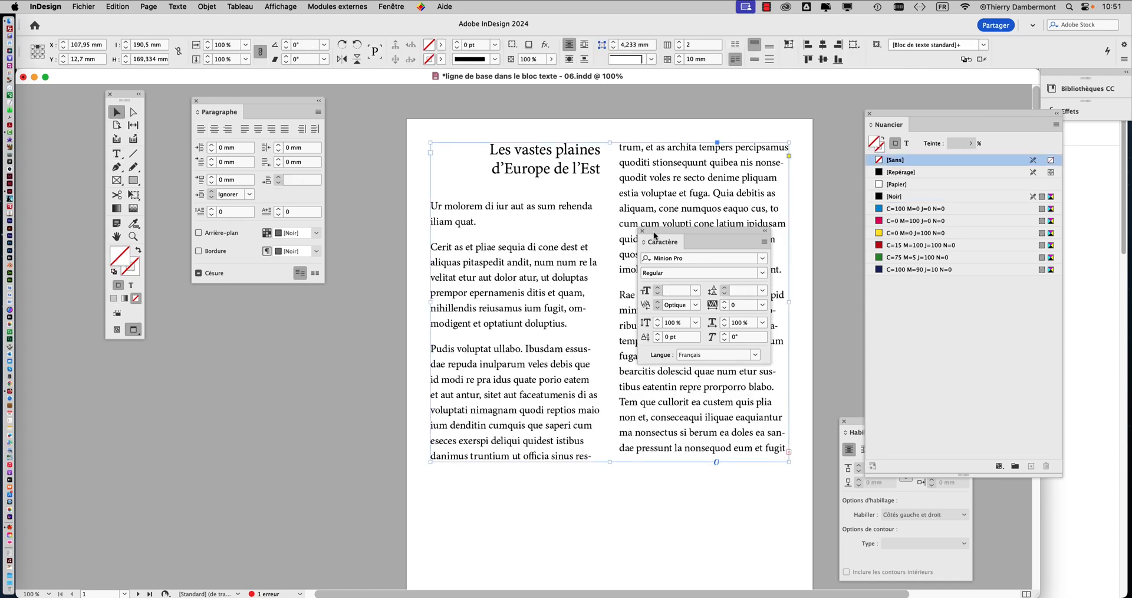
drag(656, 235, 275, 343)
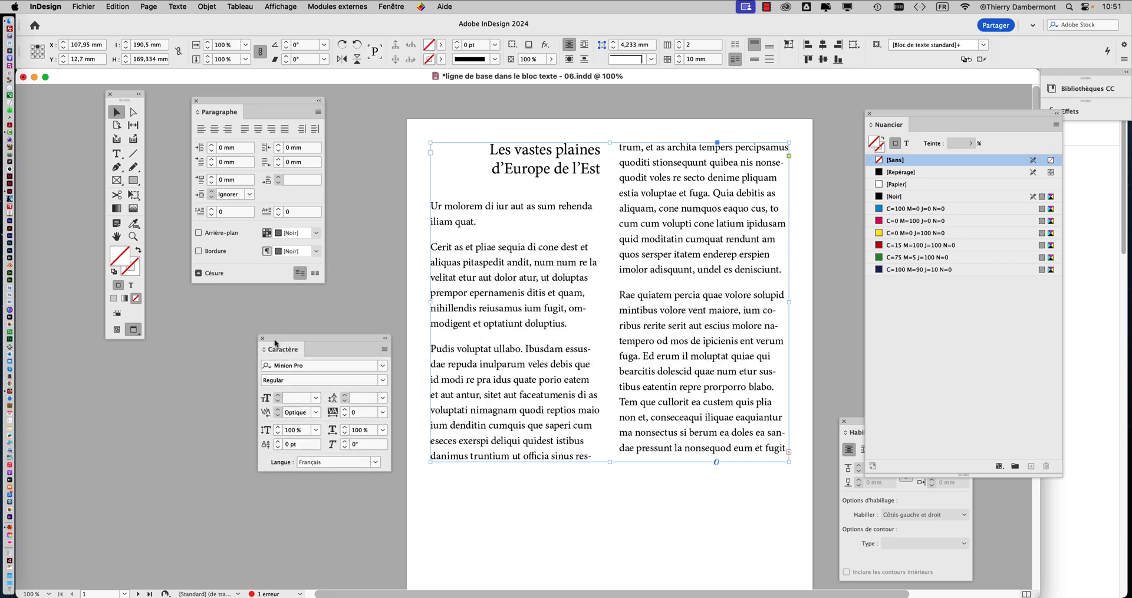
click(367, 300)
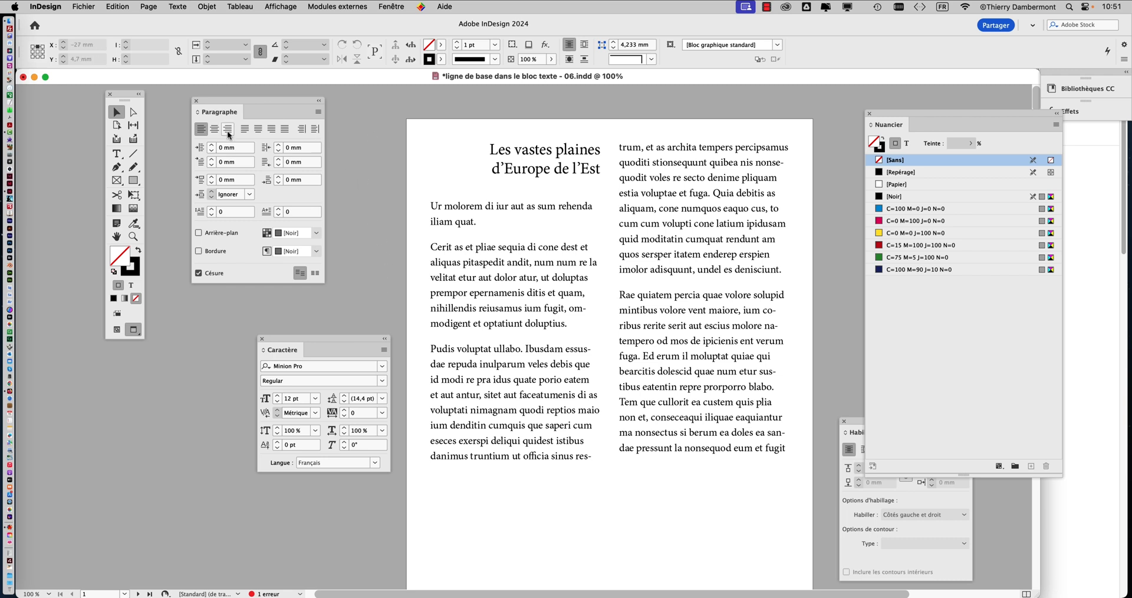
Step: Place the text cursor in the body text, arrange the toolbox and Character panel off the page, and select the text frame
click(116, 153)
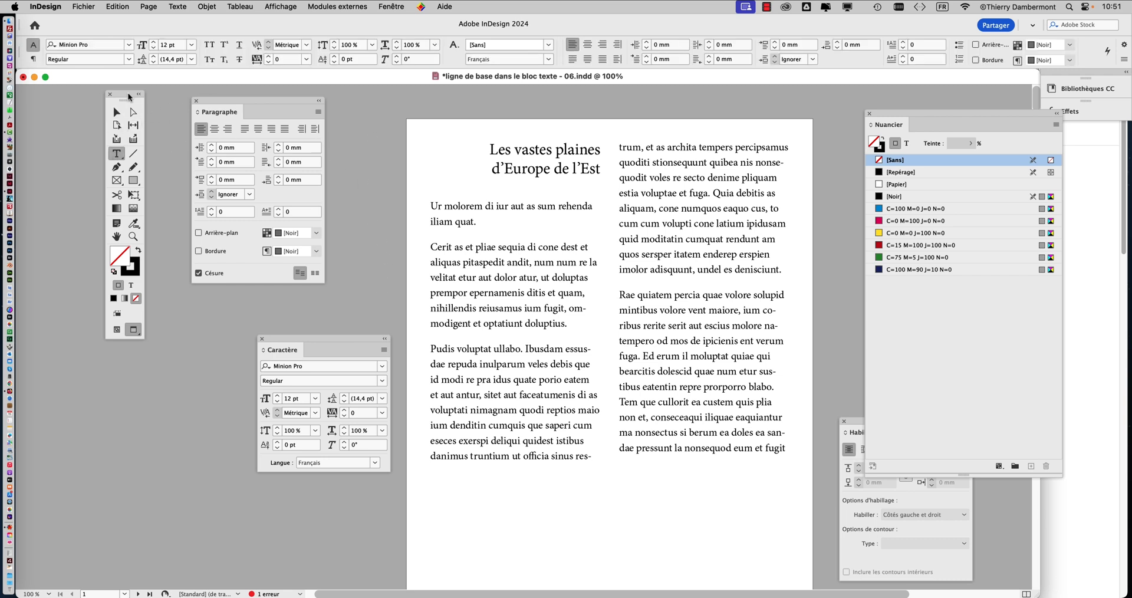
drag(129, 96, 368, 106)
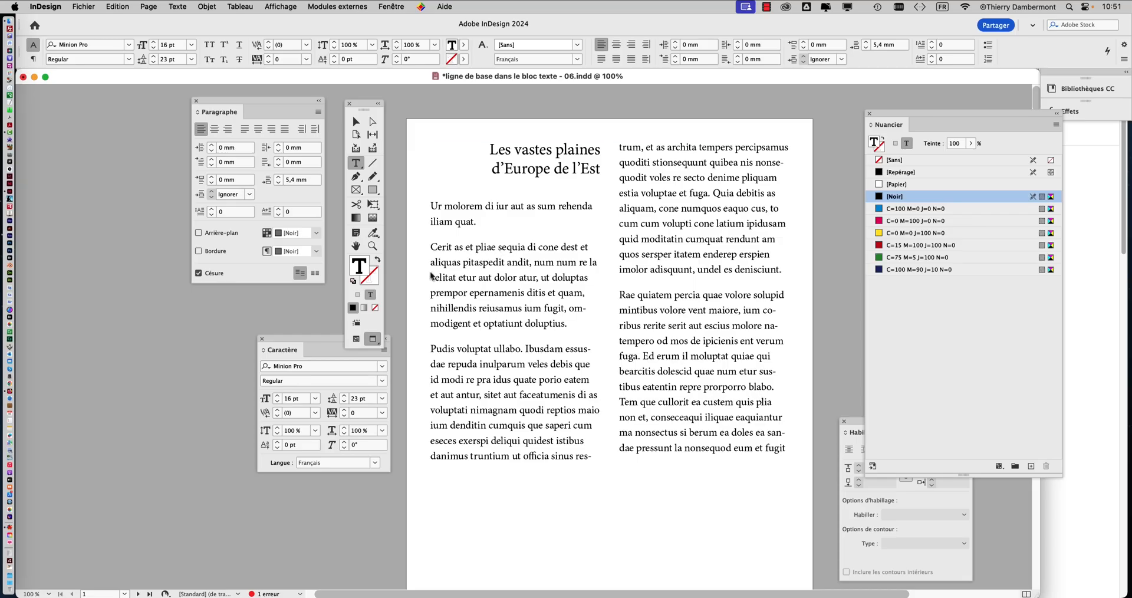
drag(297, 345, 623, 109)
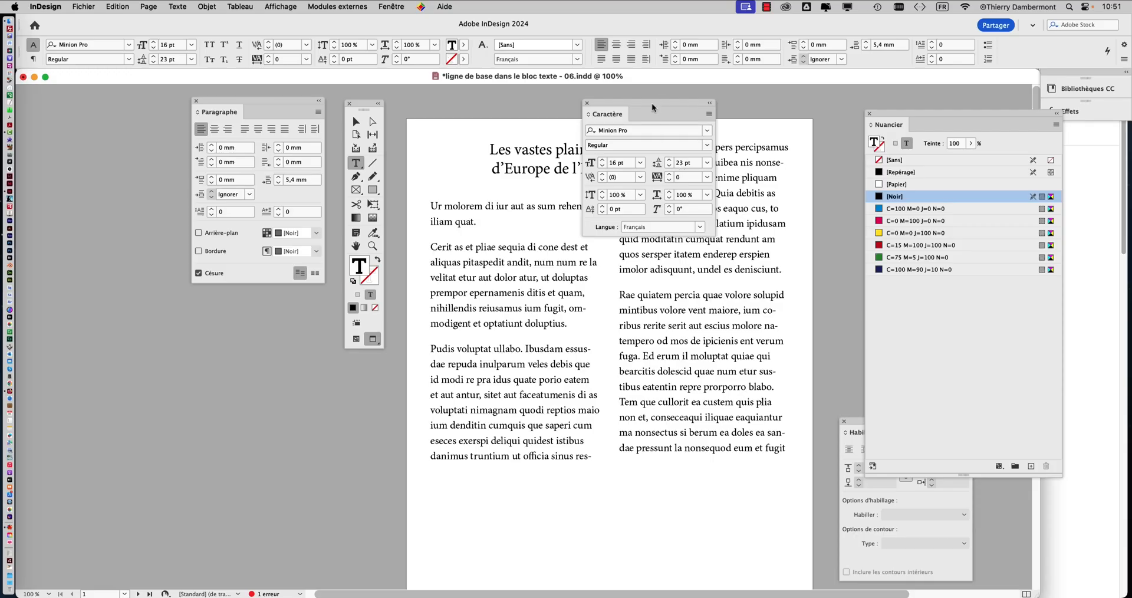
drag(653, 102, 120, 157)
key(Escape)
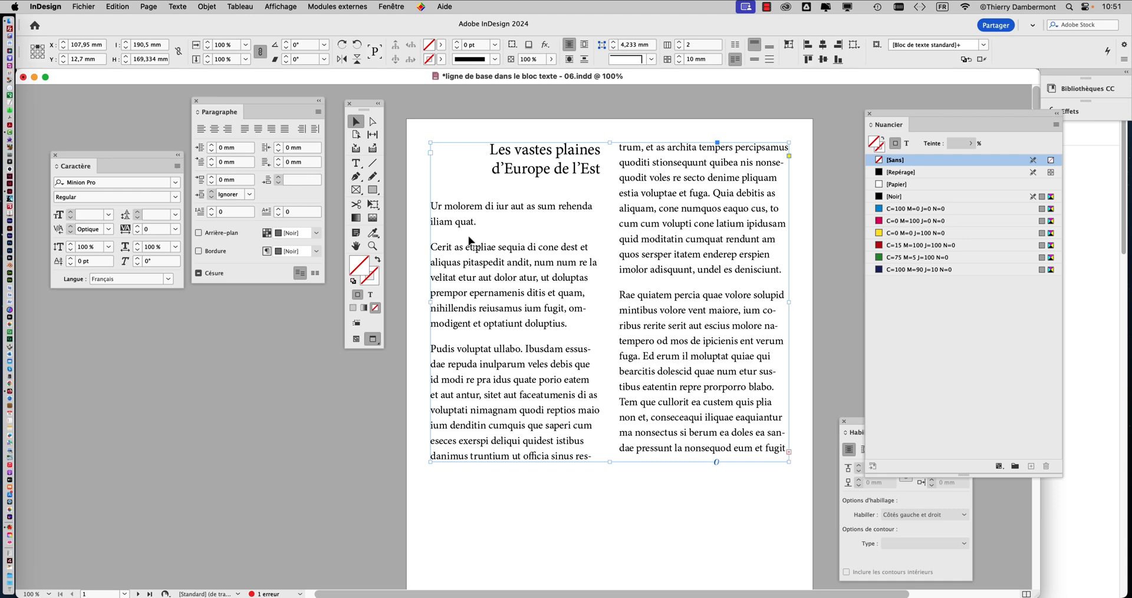
Step: Set the increment of the selected text frame's custom baseline grid to 23 pt in its text frame options
key(super+b)
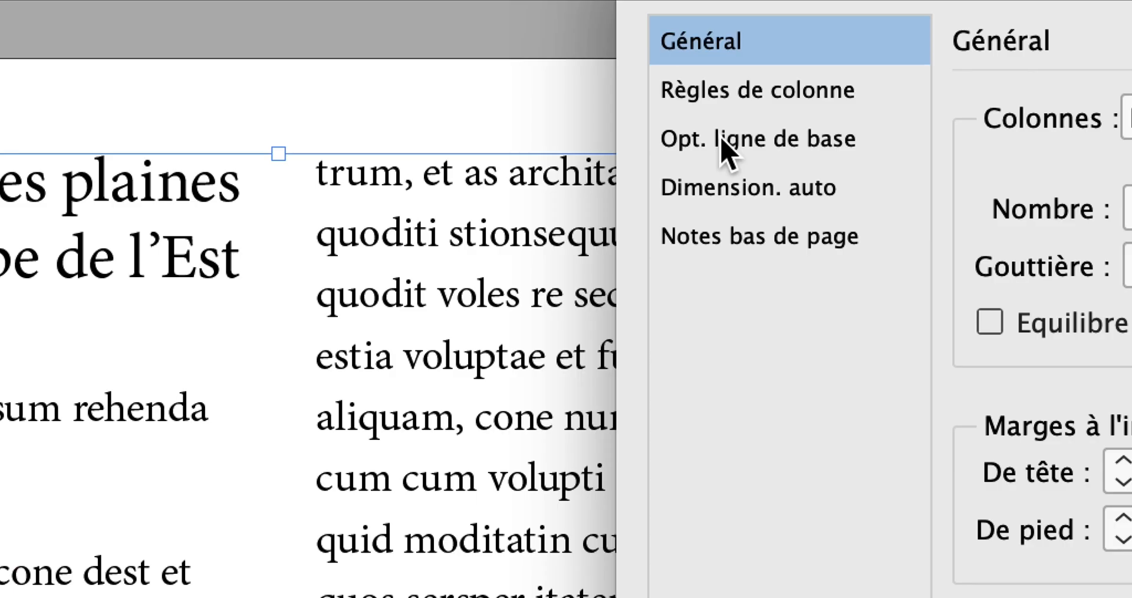
click(720, 141)
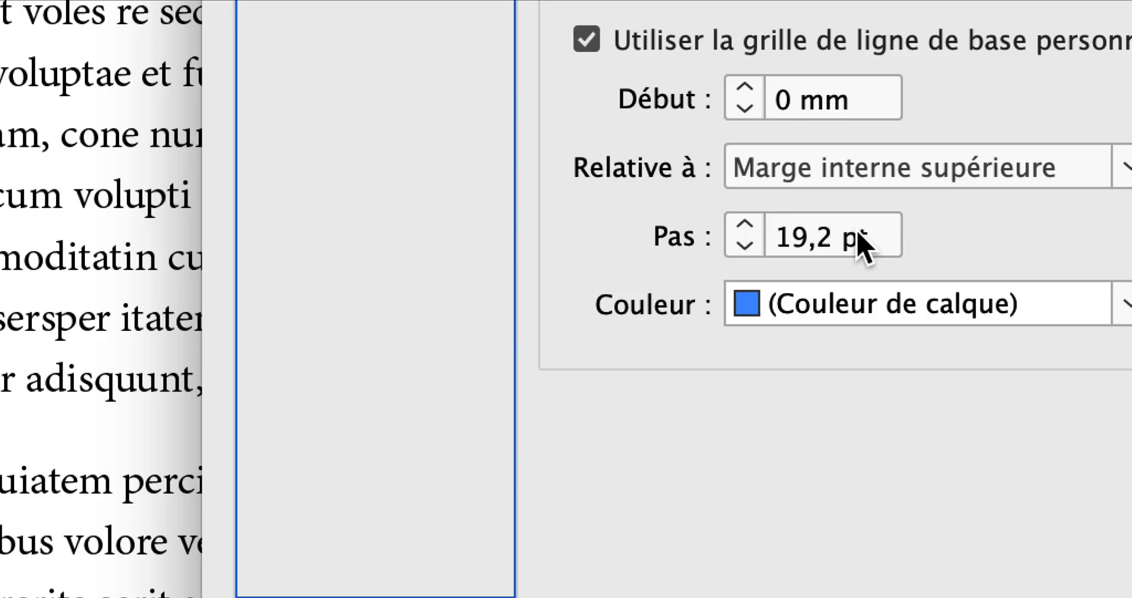
drag(858, 236, 838, 234)
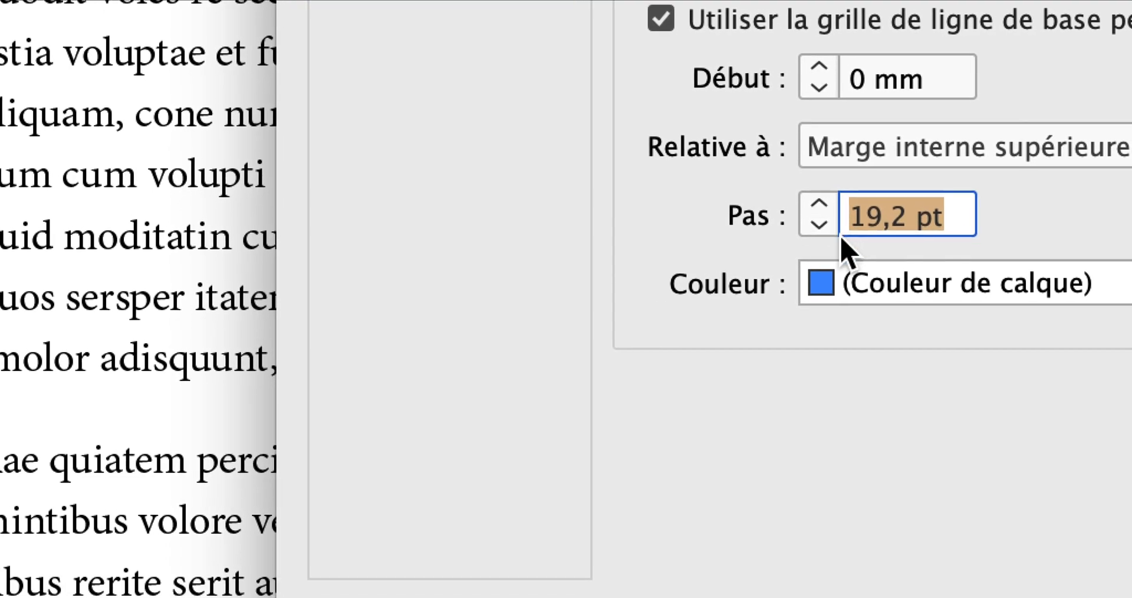
text(23)
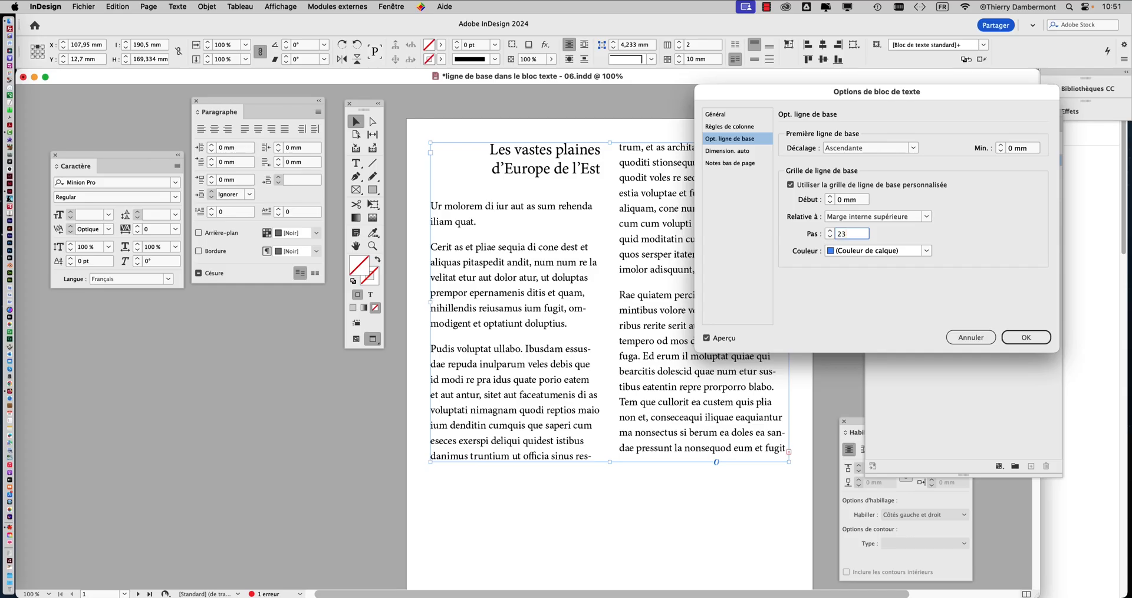
click(1035, 340)
click(1027, 338)
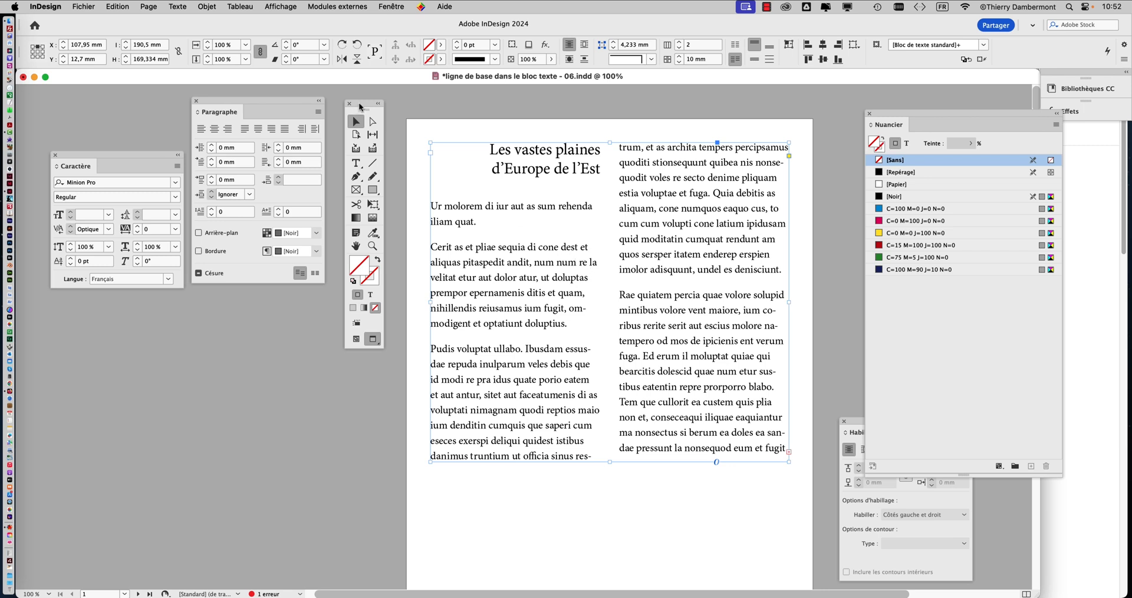
Step: Bring the toolbox beside the page, select all the body text and align it to the baseline grid
drag(361, 106, 79, 307)
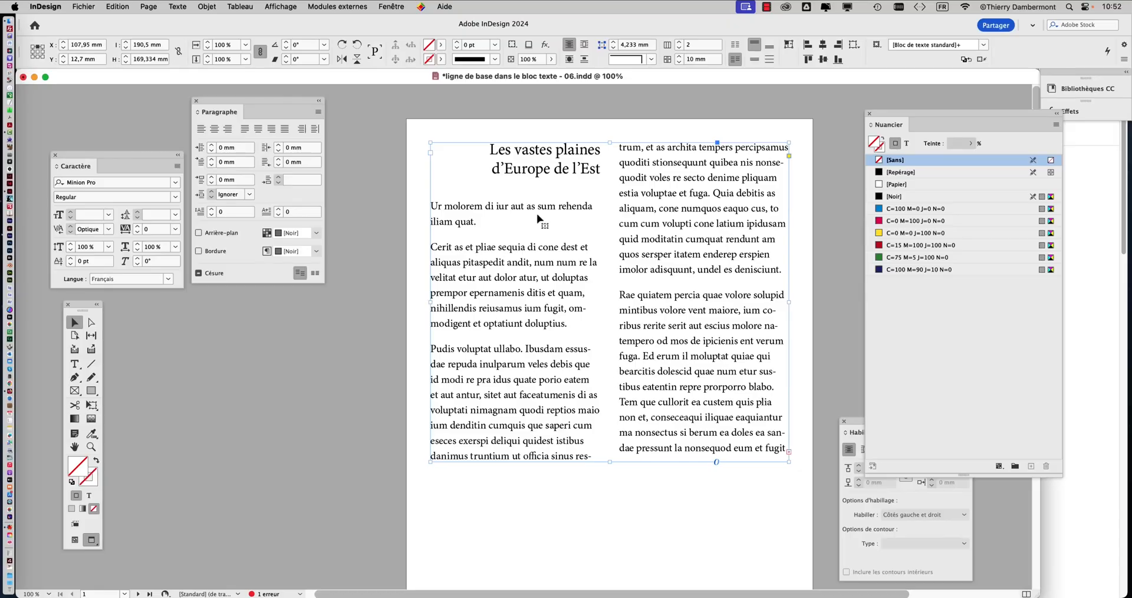
click(74, 364)
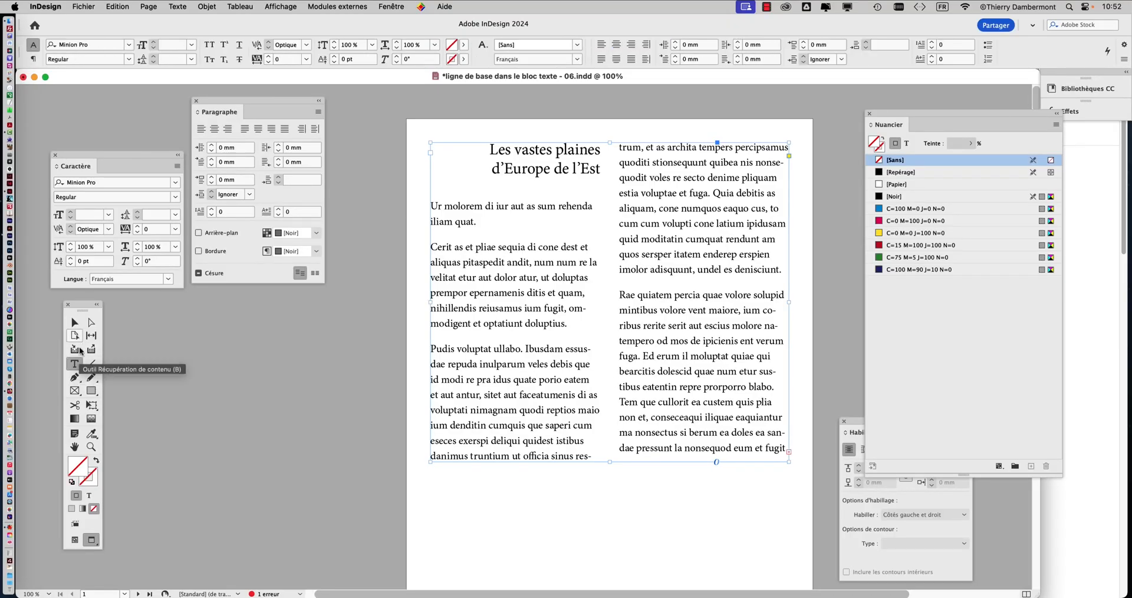
drag(85, 308, 355, 148)
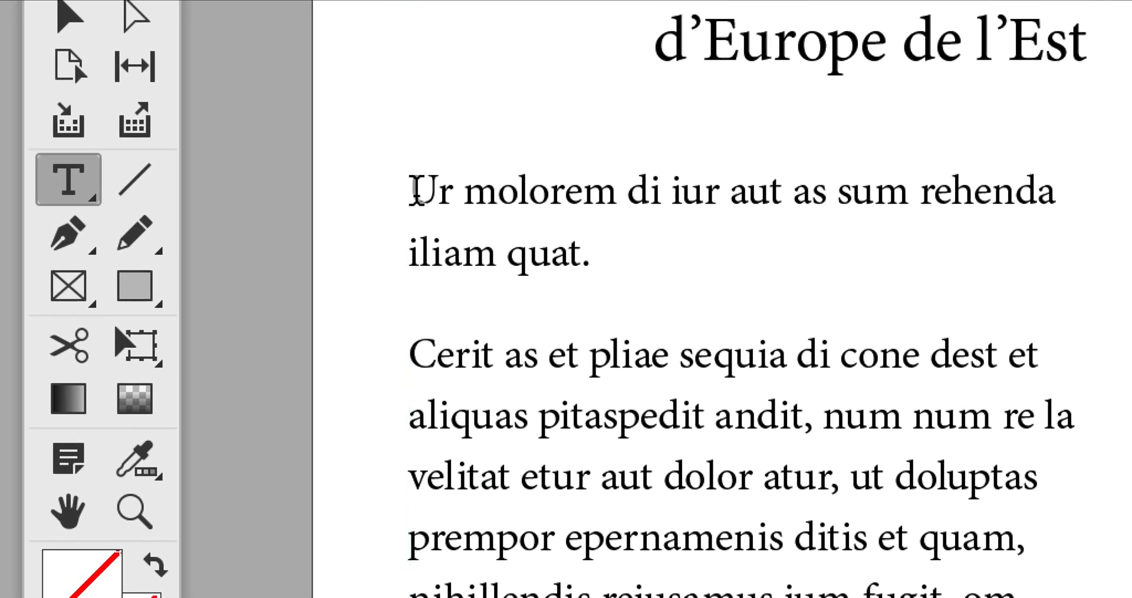
click(665, 392)
key(super+a)
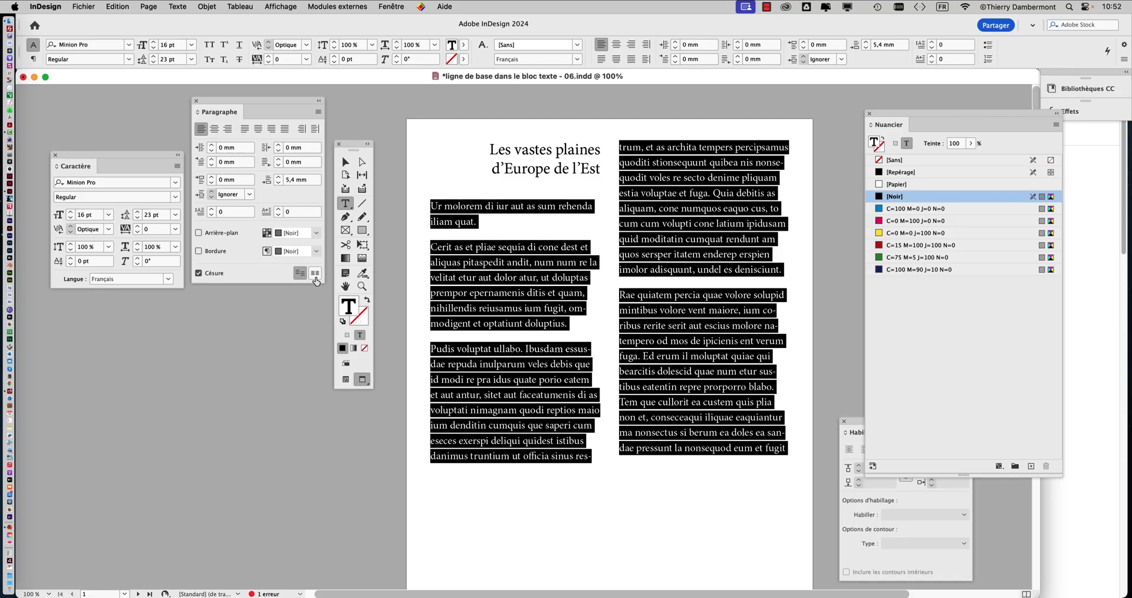
click(315, 277)
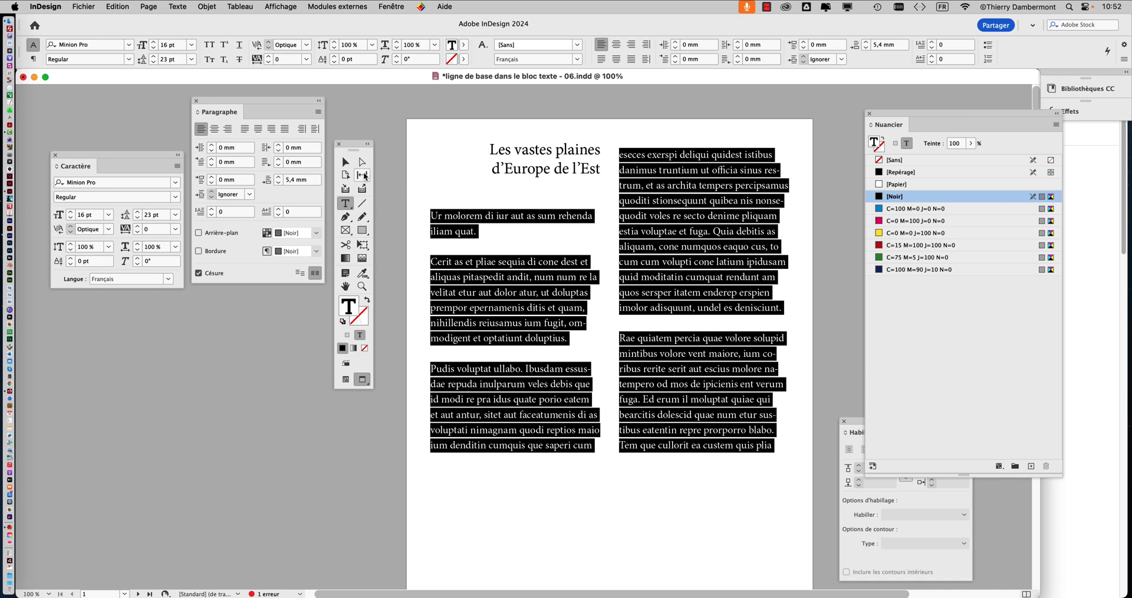
Step: Deselect the text, switch the document back to Normal screen mode and move the Paragraph panel and toolbox away from the page
click(345, 161)
click(395, 163)
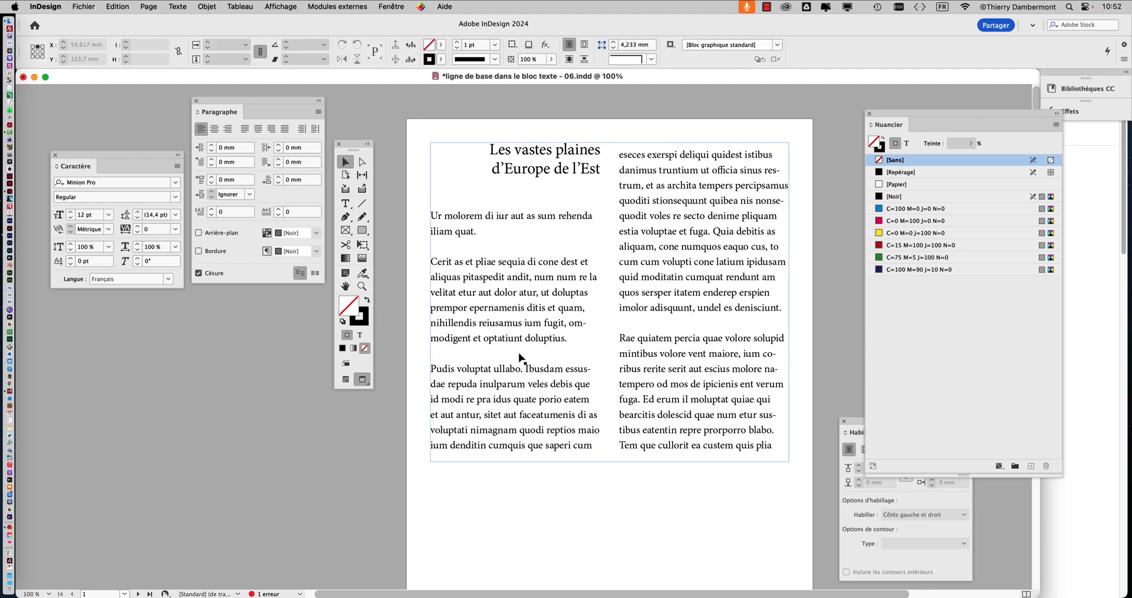
key(super+minus)
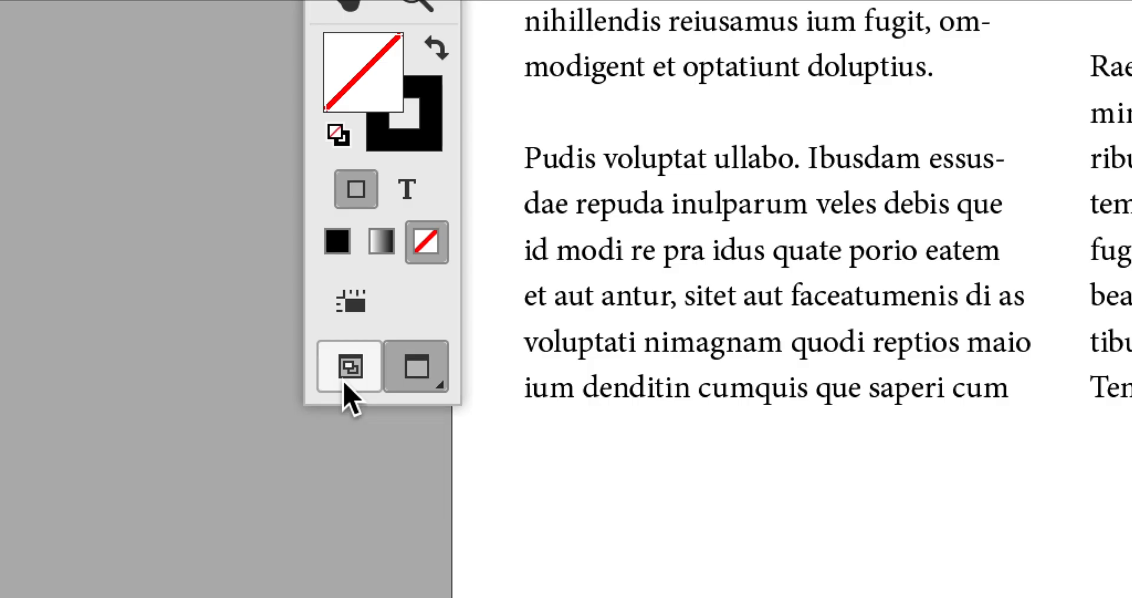
click(345, 385)
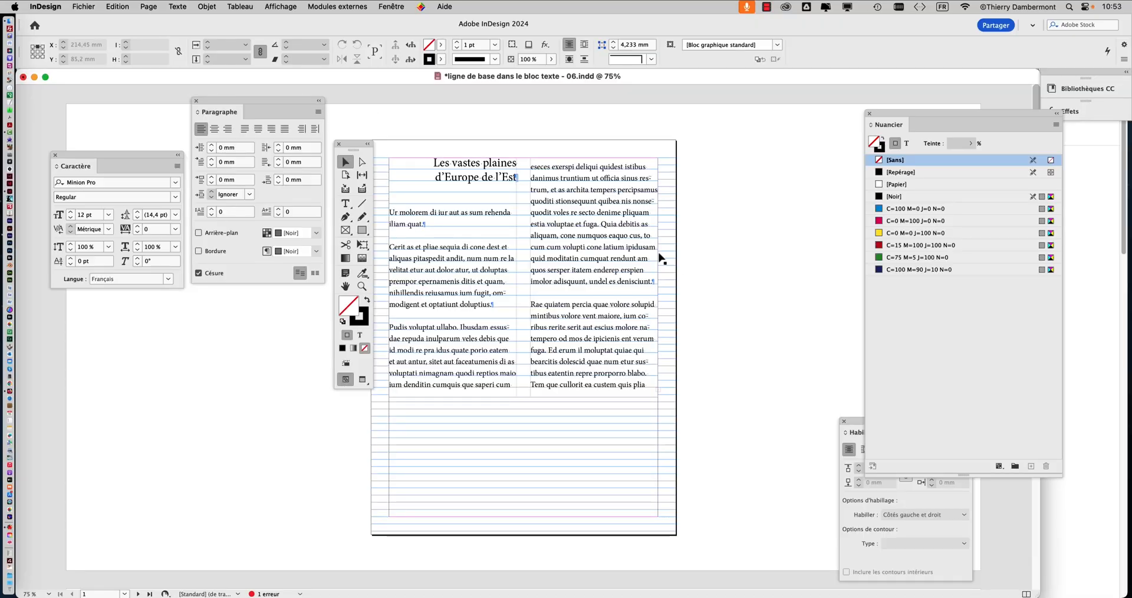
drag(260, 107, 147, 322)
drag(356, 150, 276, 127)
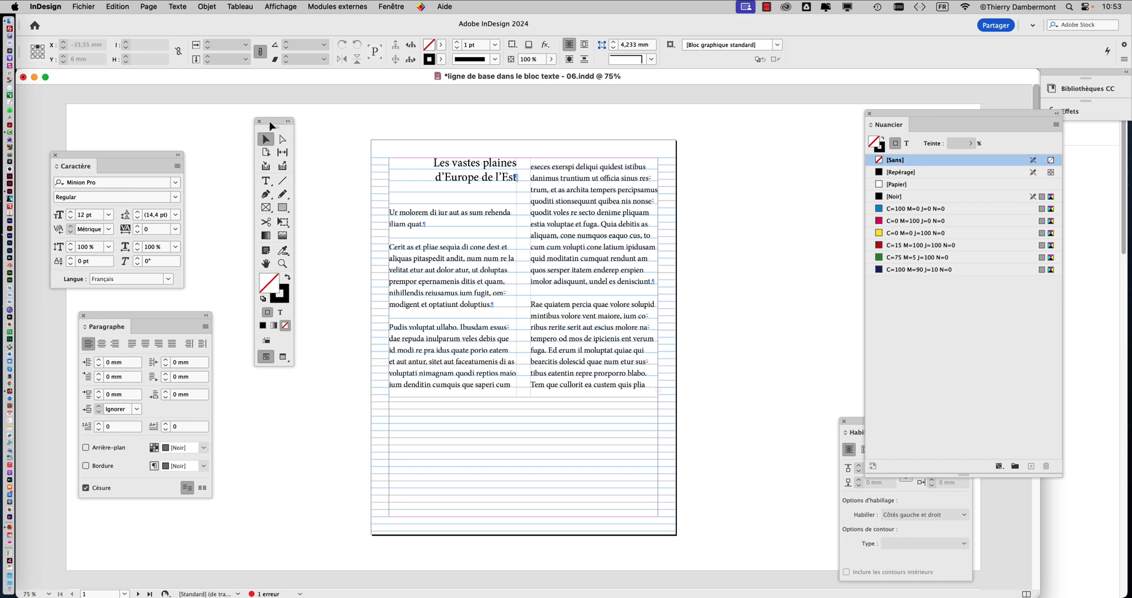
Step: Examine the document's pages and the yellow three-column text frames on pages 2 to 4
key(super+minus)
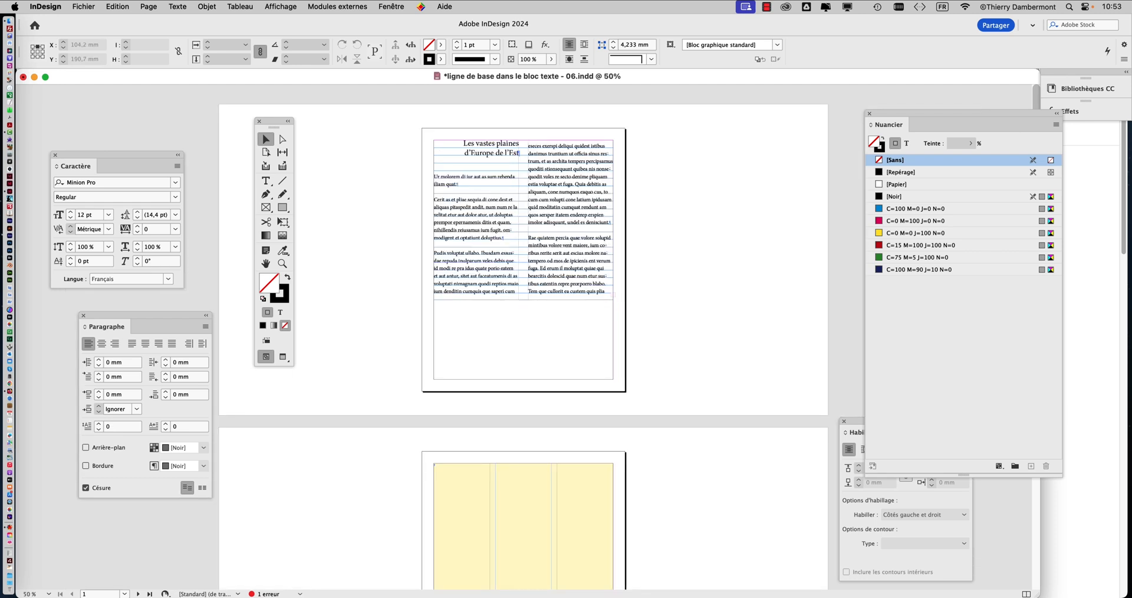
key(super+minus)
key(super+minus)
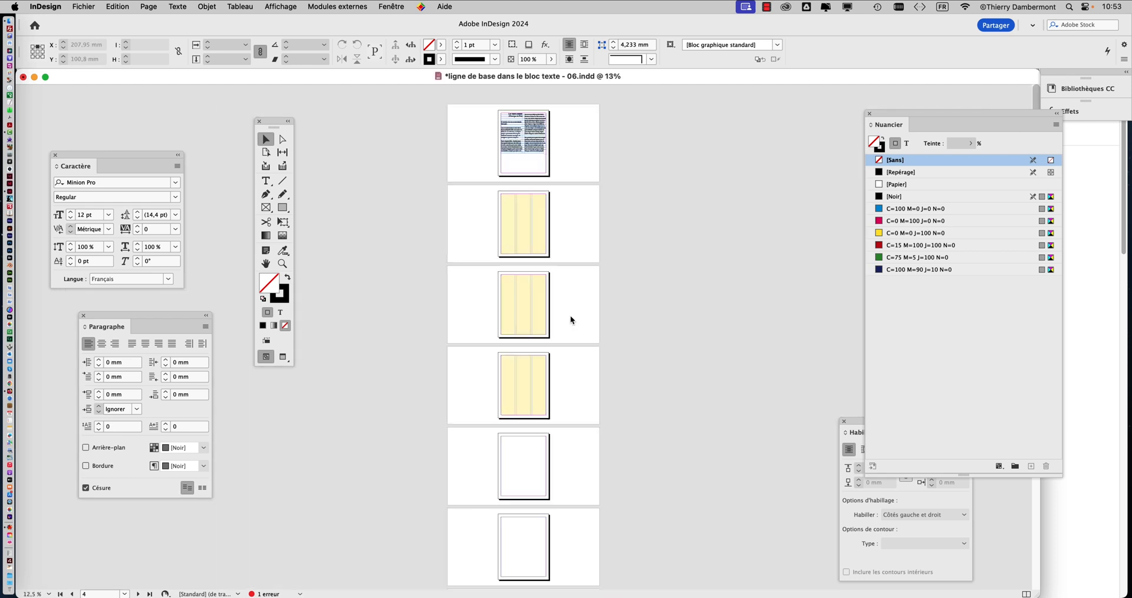
click(528, 228)
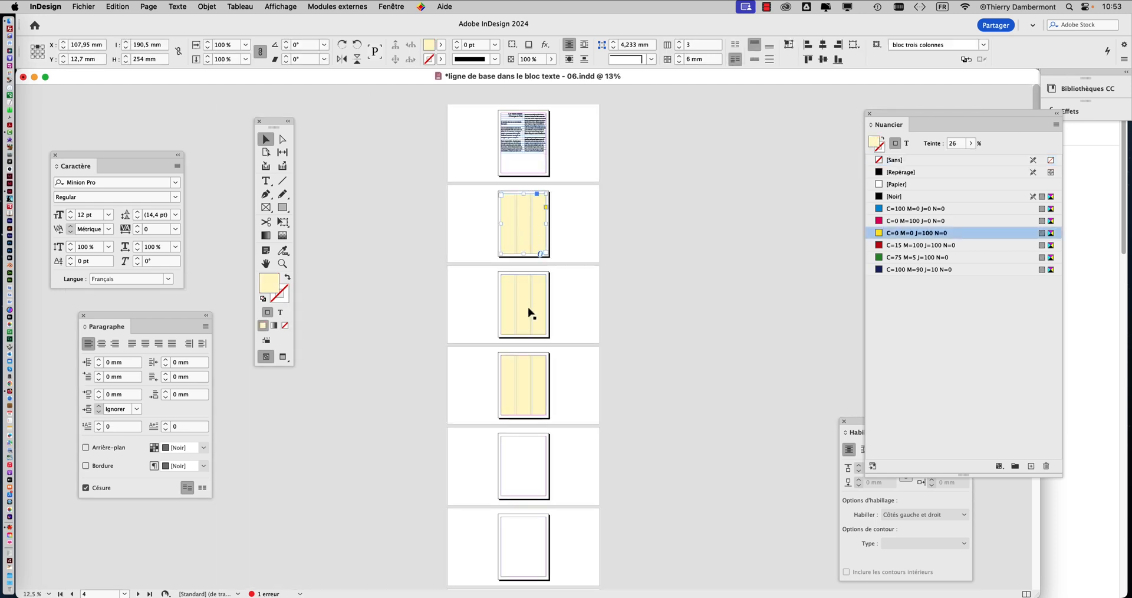
click(529, 309)
click(523, 253)
click(525, 290)
click(518, 366)
click(527, 248)
key(super+equal)
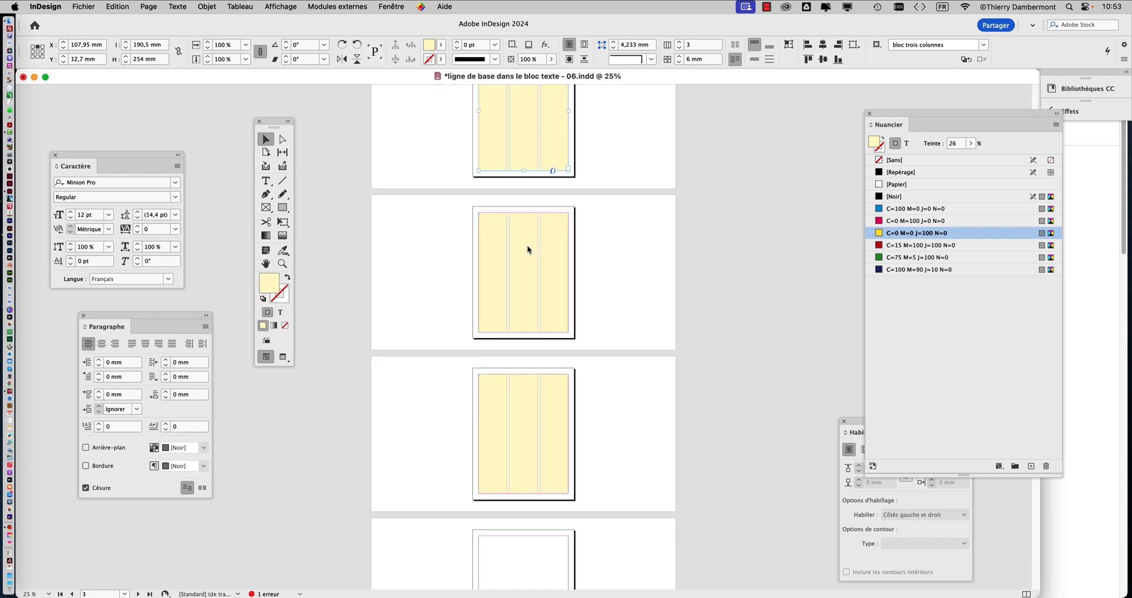
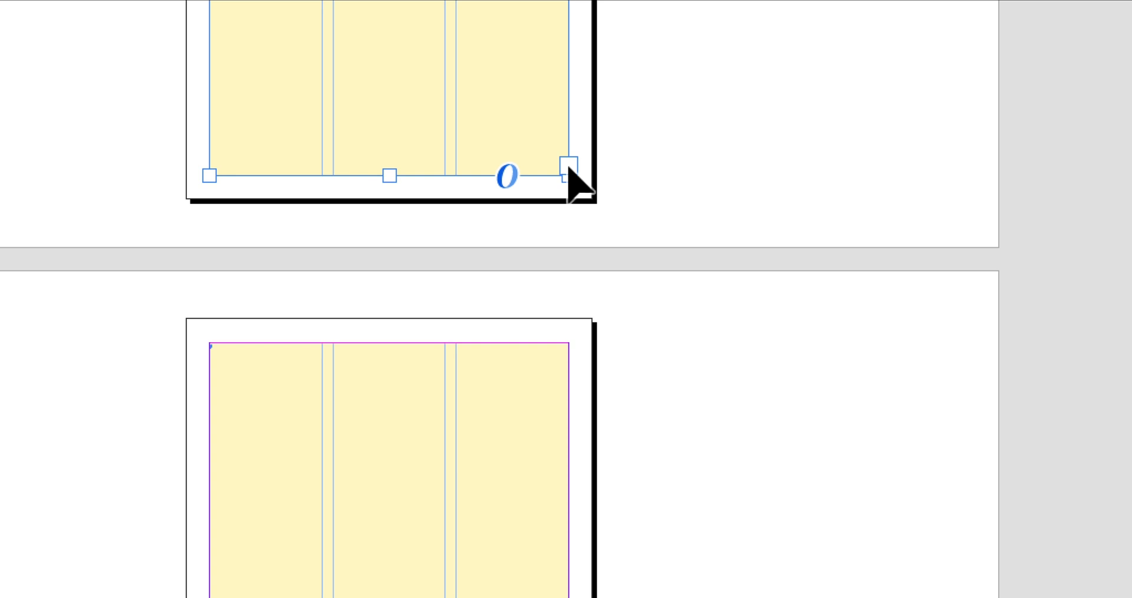
Step: Thread the yellow three-column text frames on pages 2, 3 and 4 into one continuous story
click(568, 166)
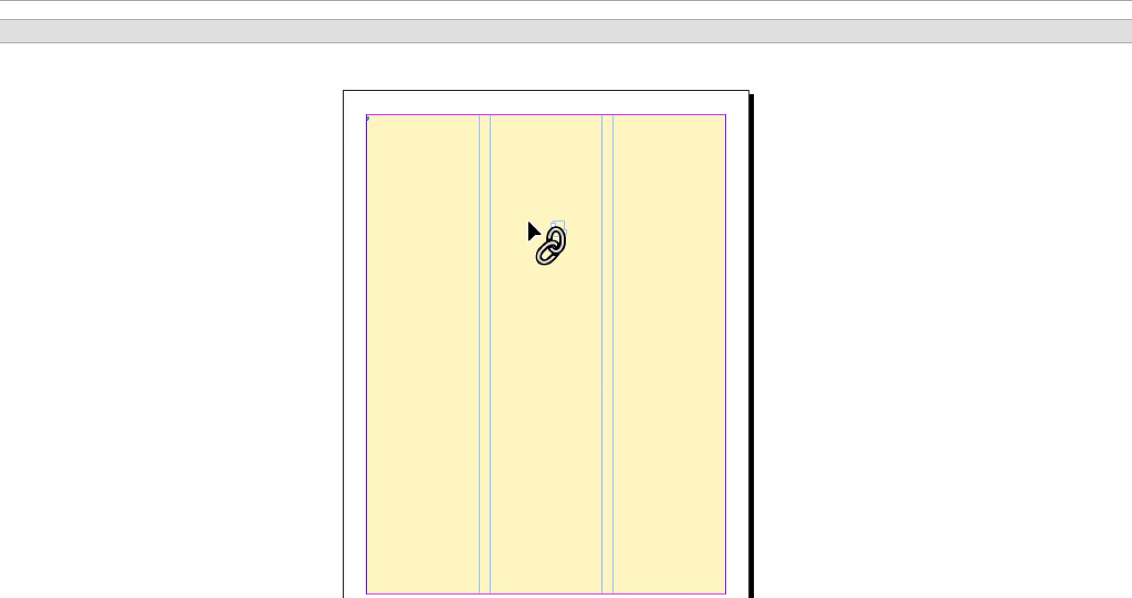
key(shift)
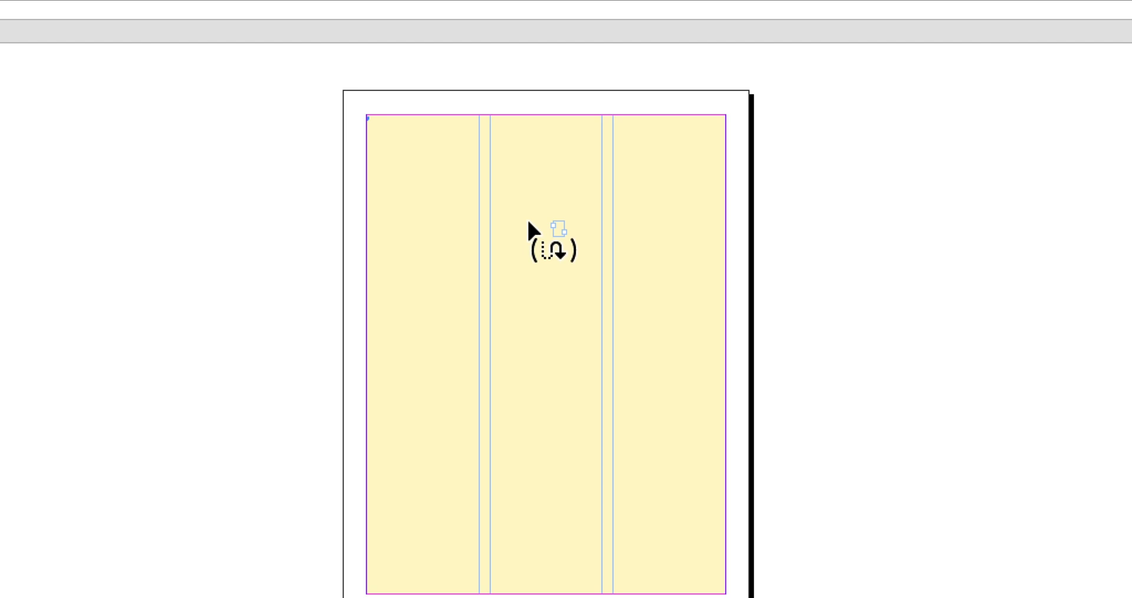
shift+click(528, 223)
scroll(529, 224, down, 10)
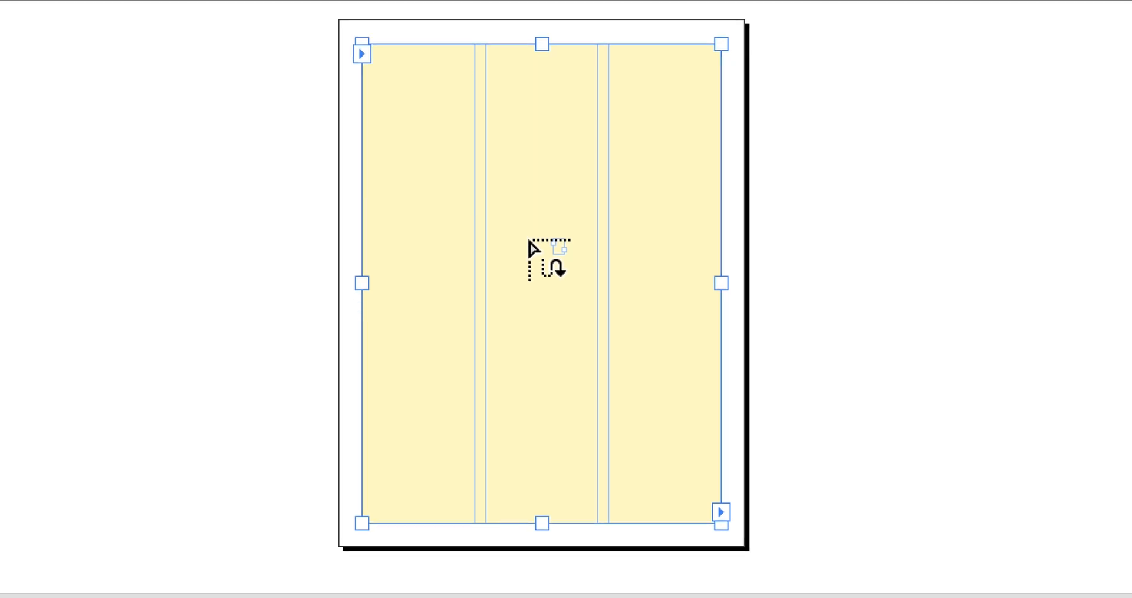
shift+click(532, 354)
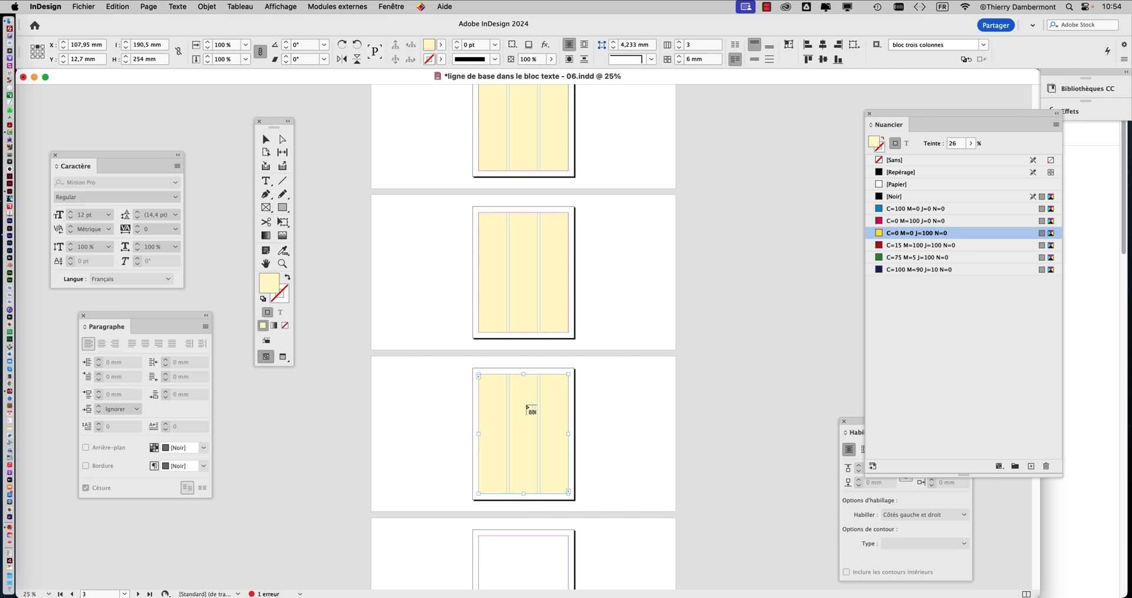
Step: Turn on the display of text threads for the linked frames
click(289, 4)
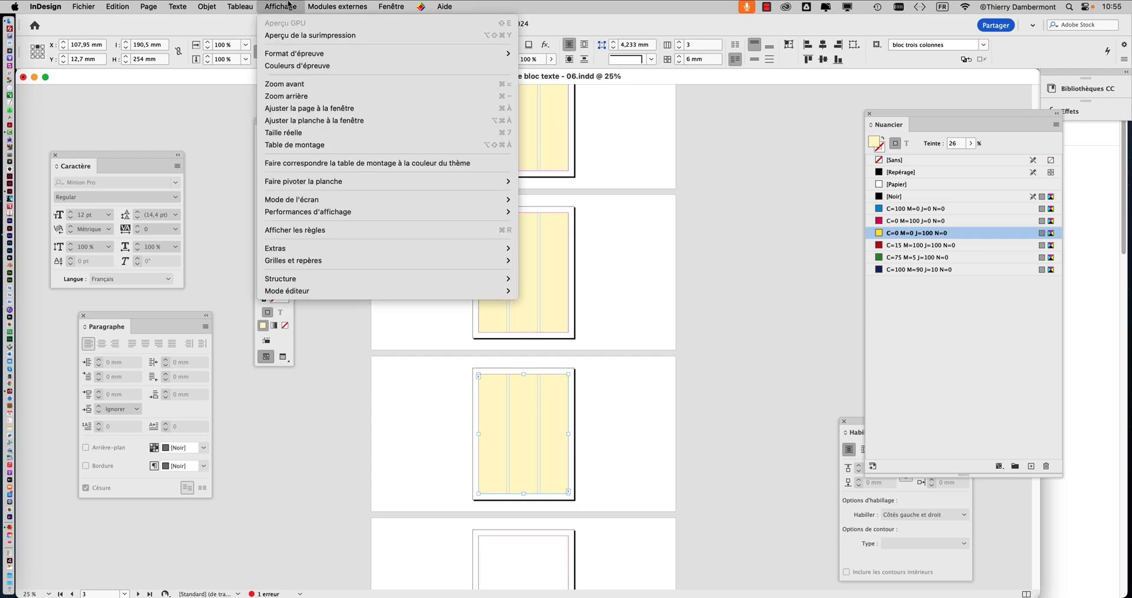
mouse_move(302, 250)
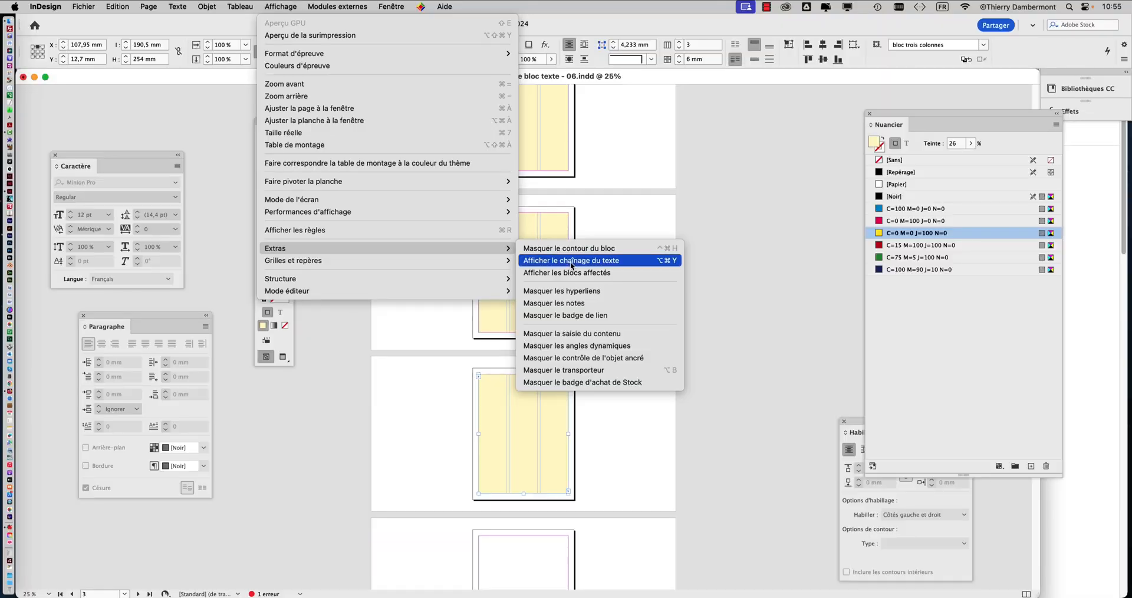
click(571, 262)
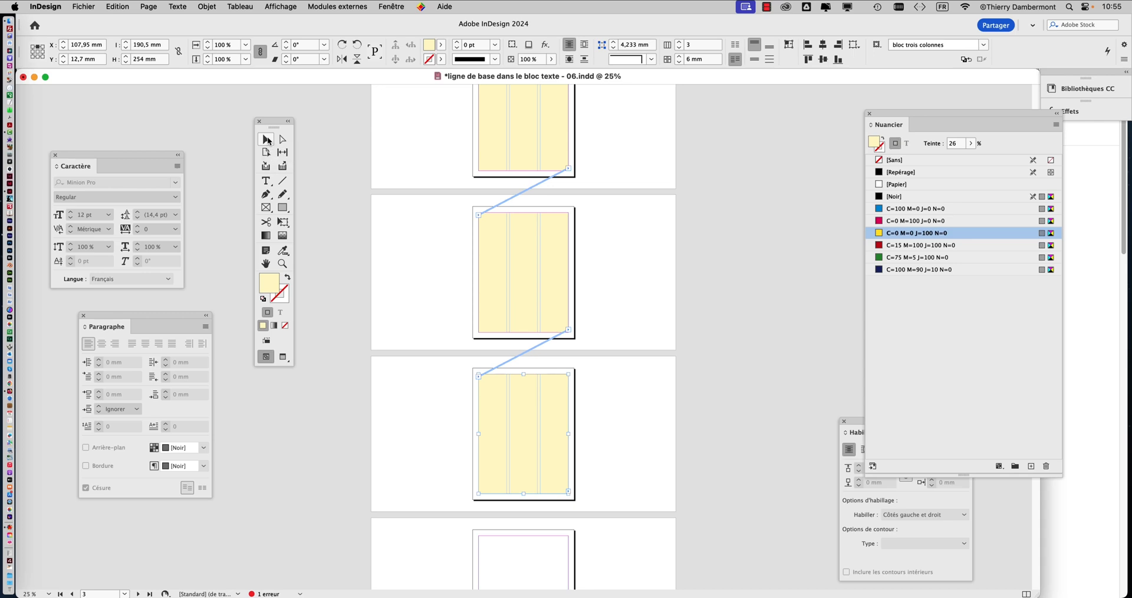
Step: Select the three-column frame on page 3 and examine its links to the frames on pages 2 and 4
click(266, 140)
click(627, 144)
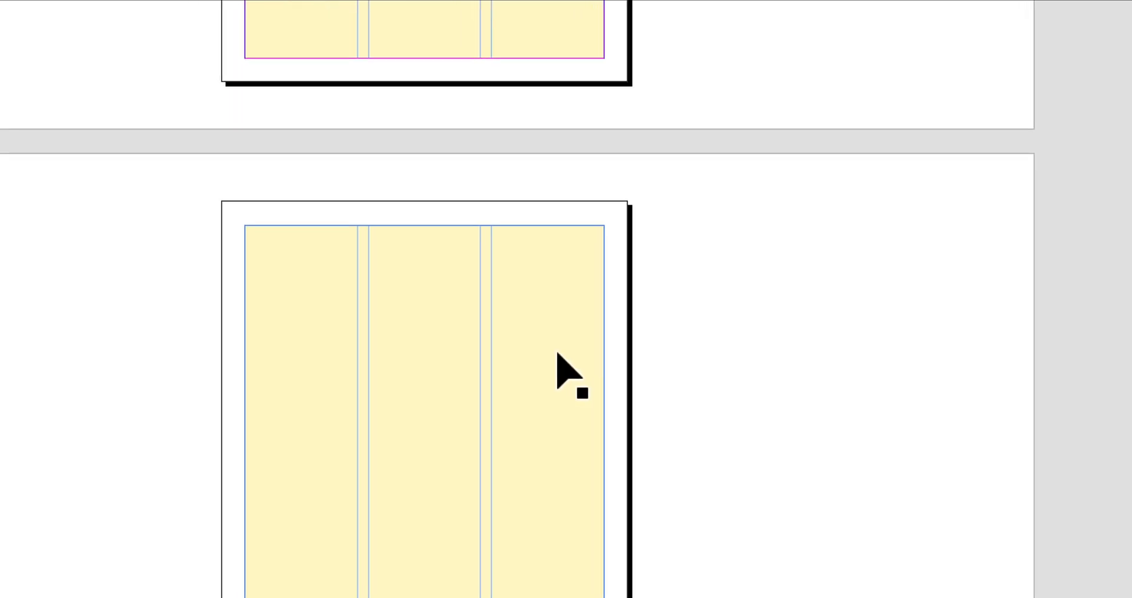
click(558, 354)
scroll(590, 283, up, 5)
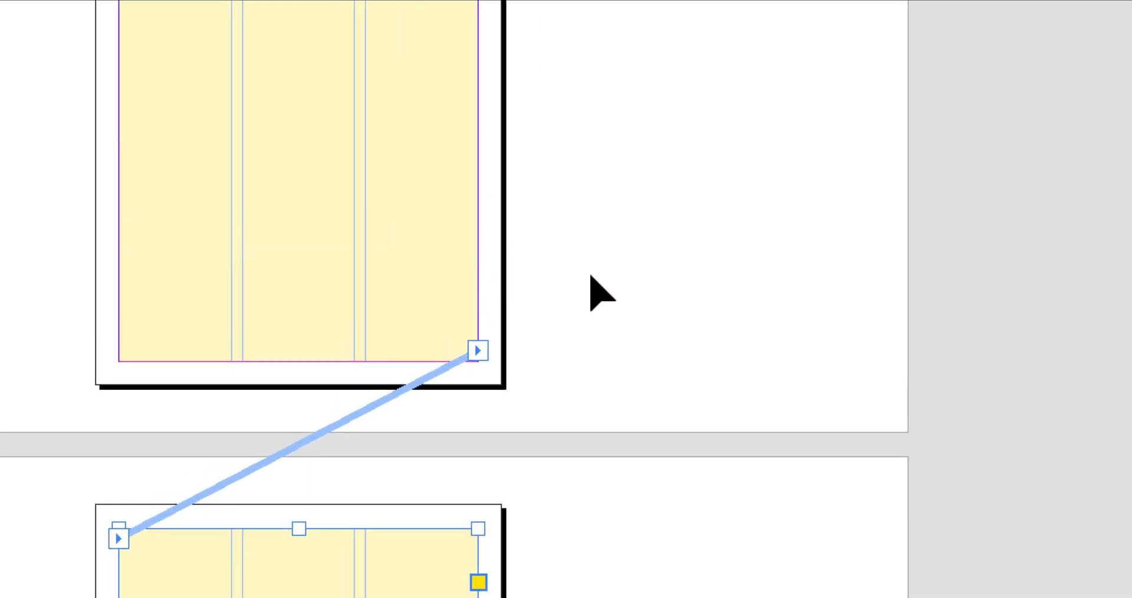
click(558, 266)
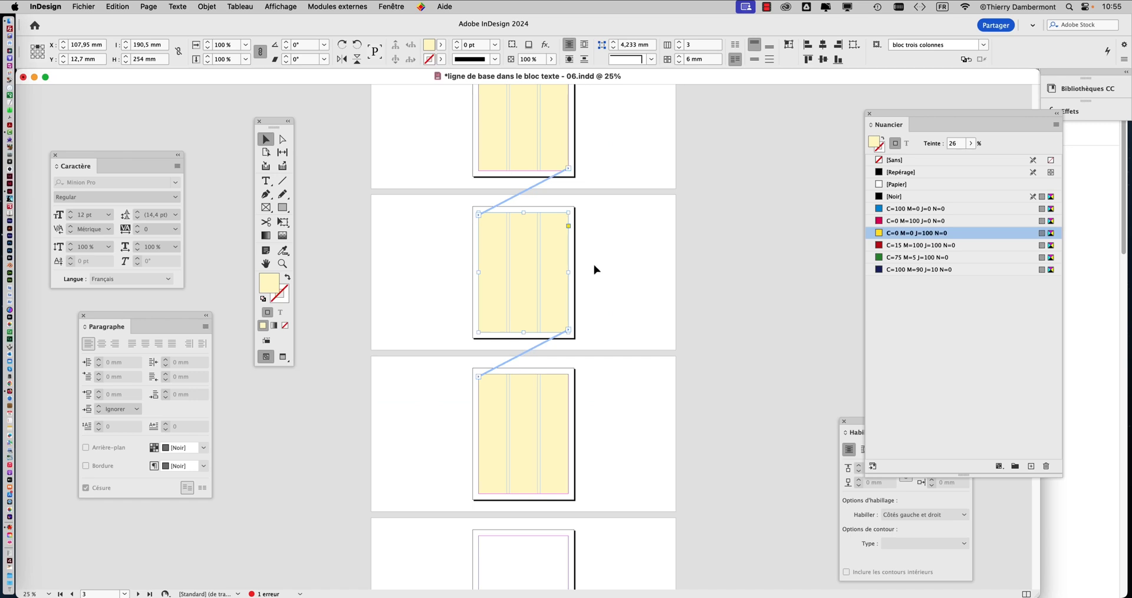
key(super+minus)
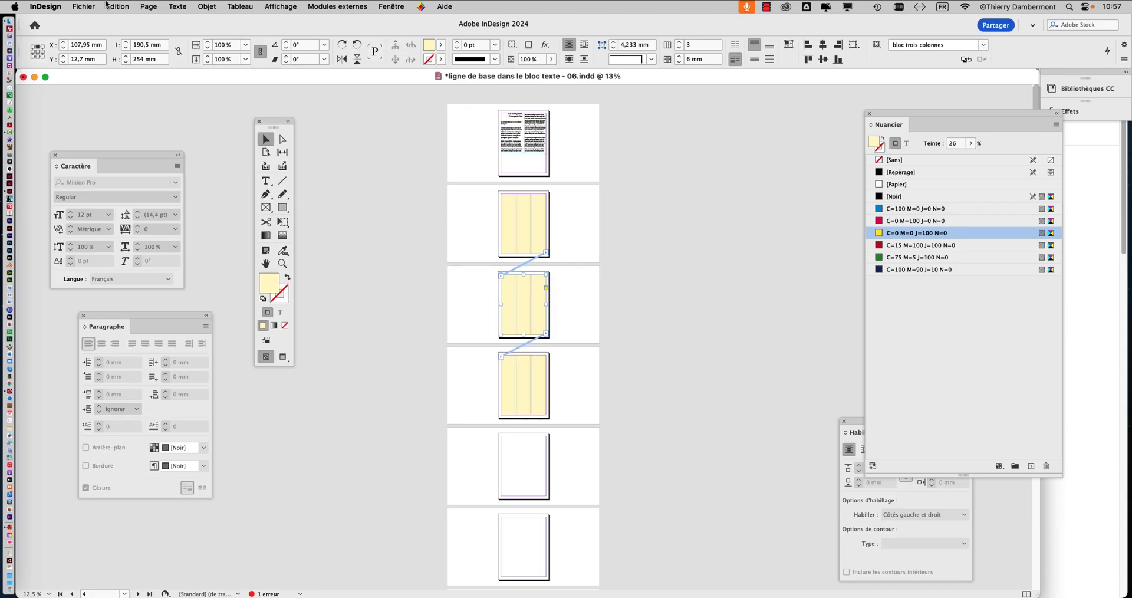
Step: Save the document as a new version named "ligne de base dans le bloc texte - 07.indd"
click(85, 6)
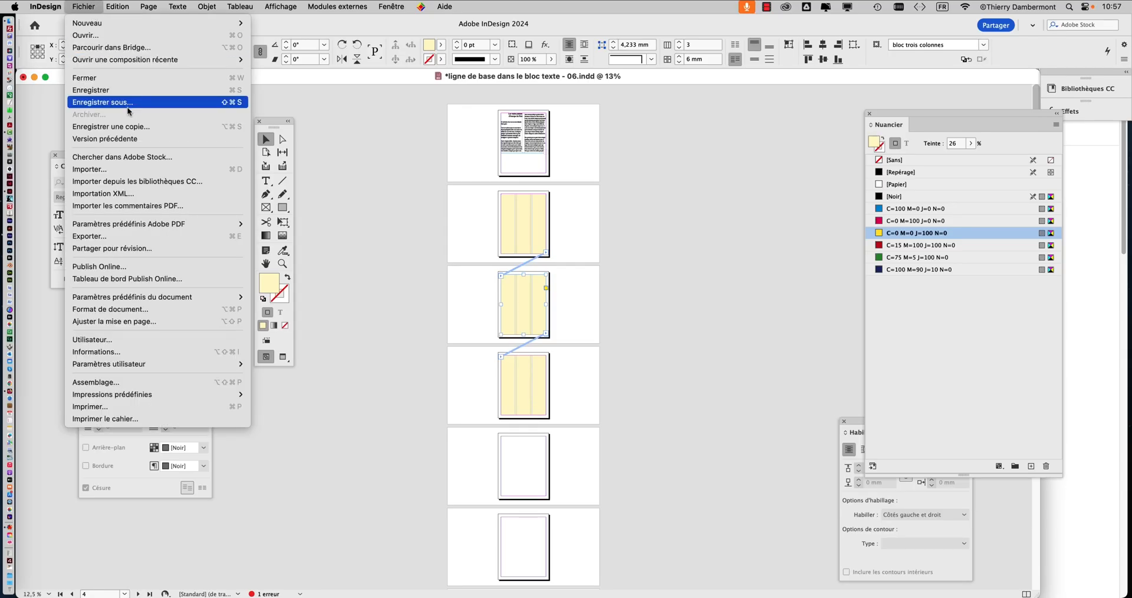
click(127, 102)
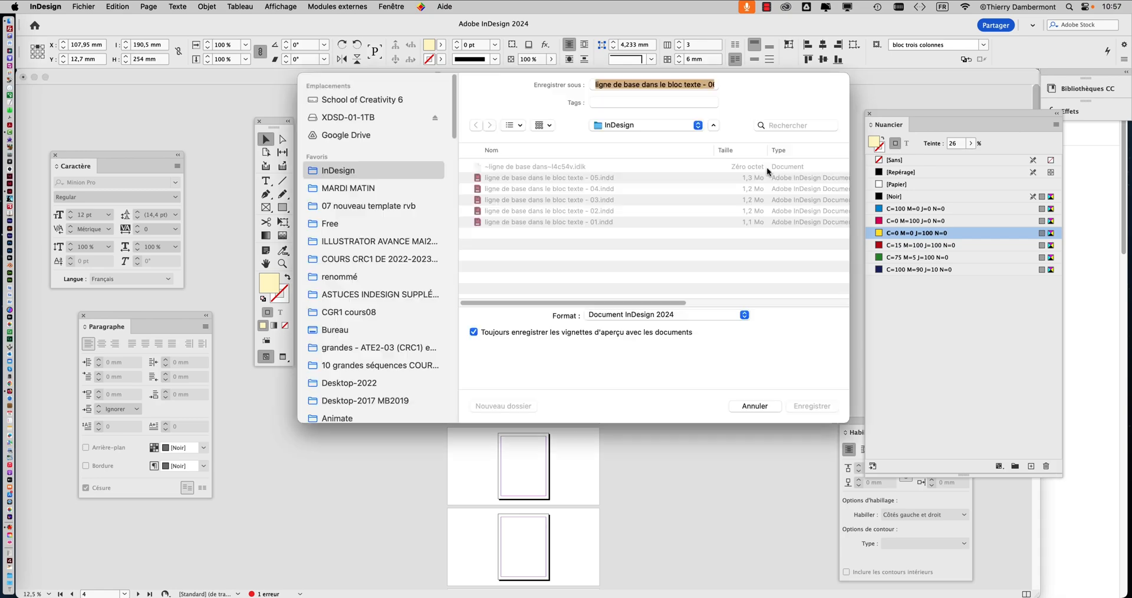
click(700, 90)
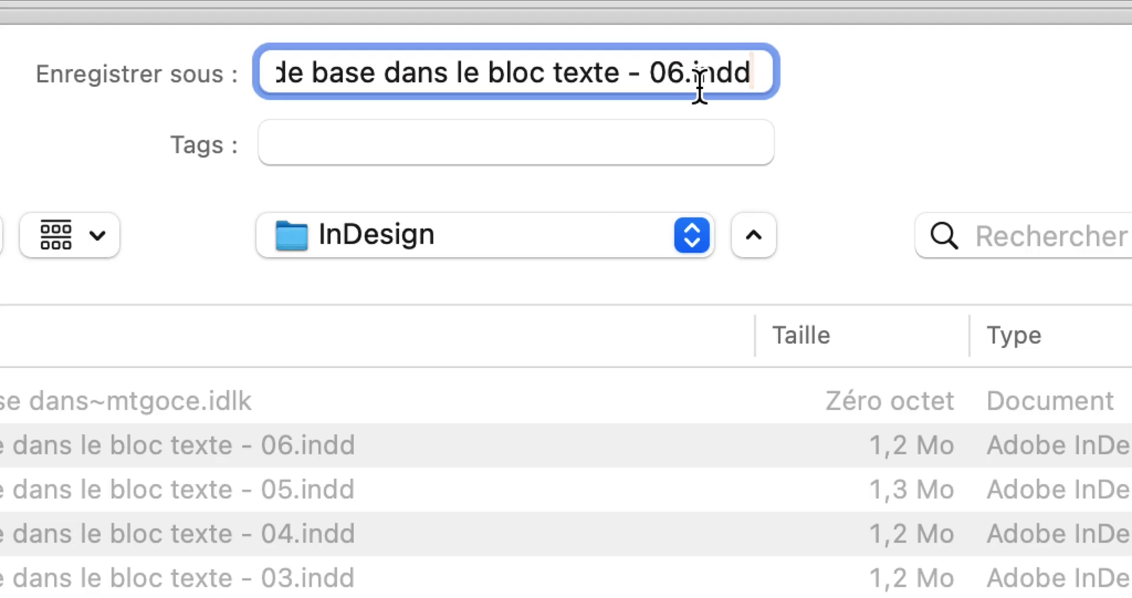
key(shift+Left)
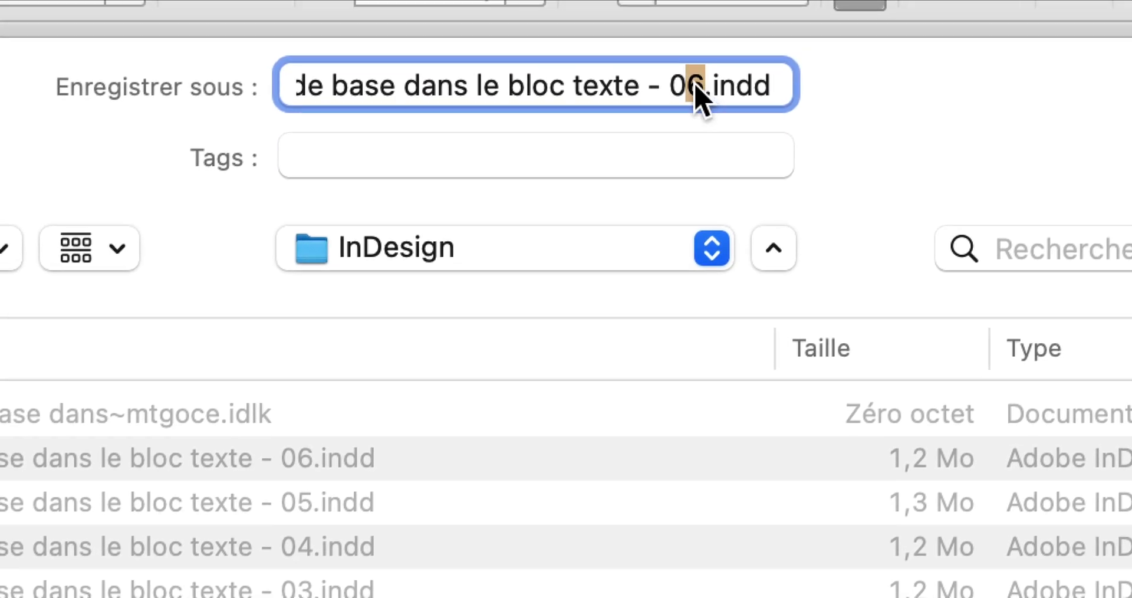
text(7)
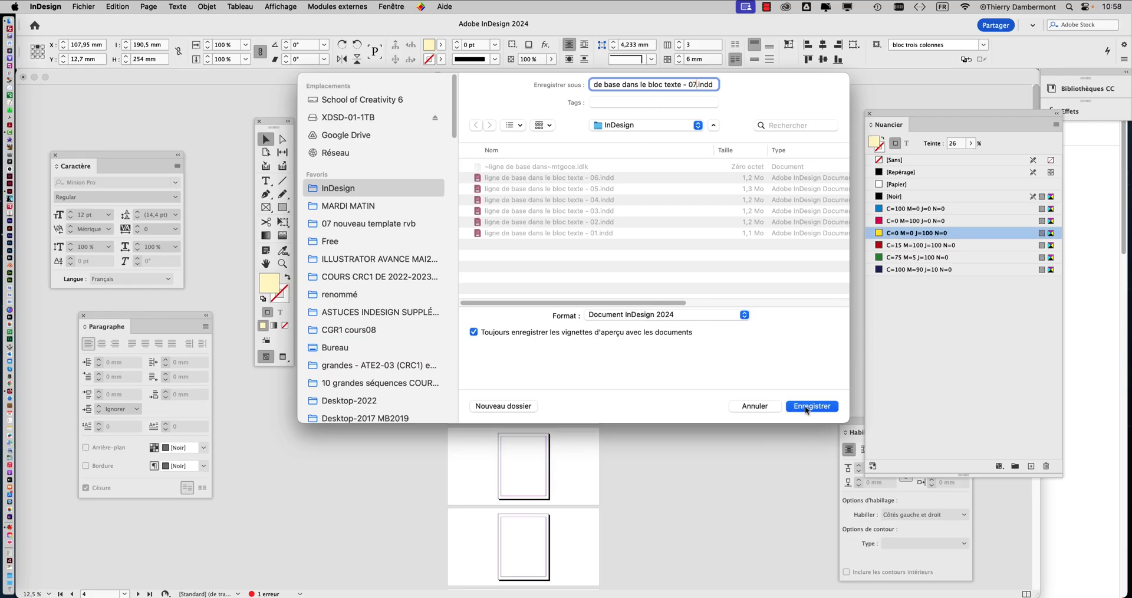
click(807, 407)
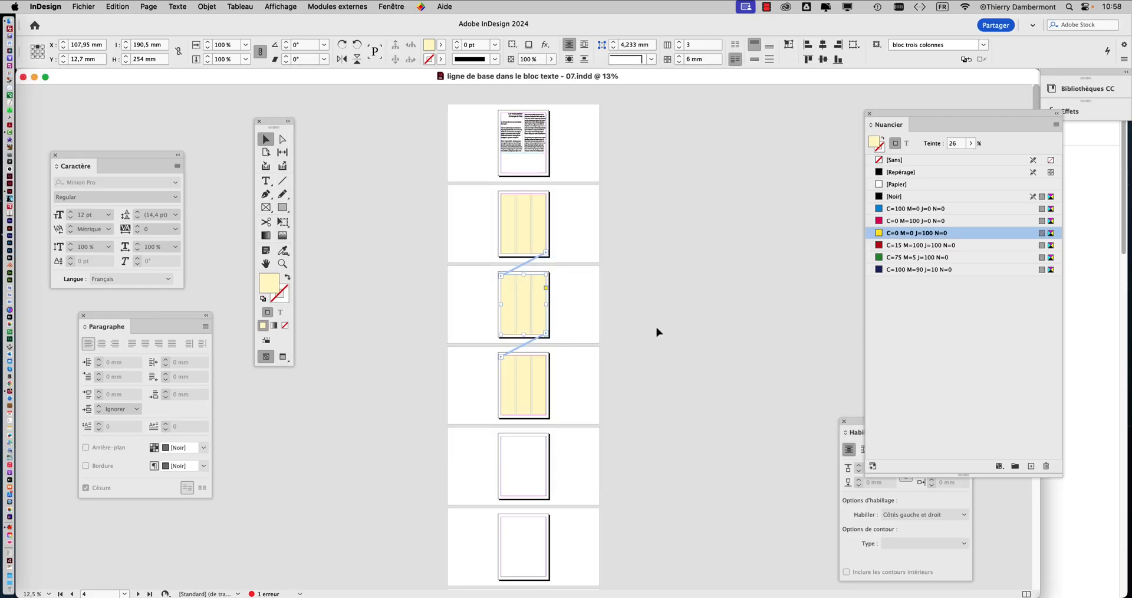
Step: Place a text insertion point in the threaded three-column frame on page 4 with the Type tool
click(529, 204)
key(super+plus)
key(super+plus)
key(super+plus)
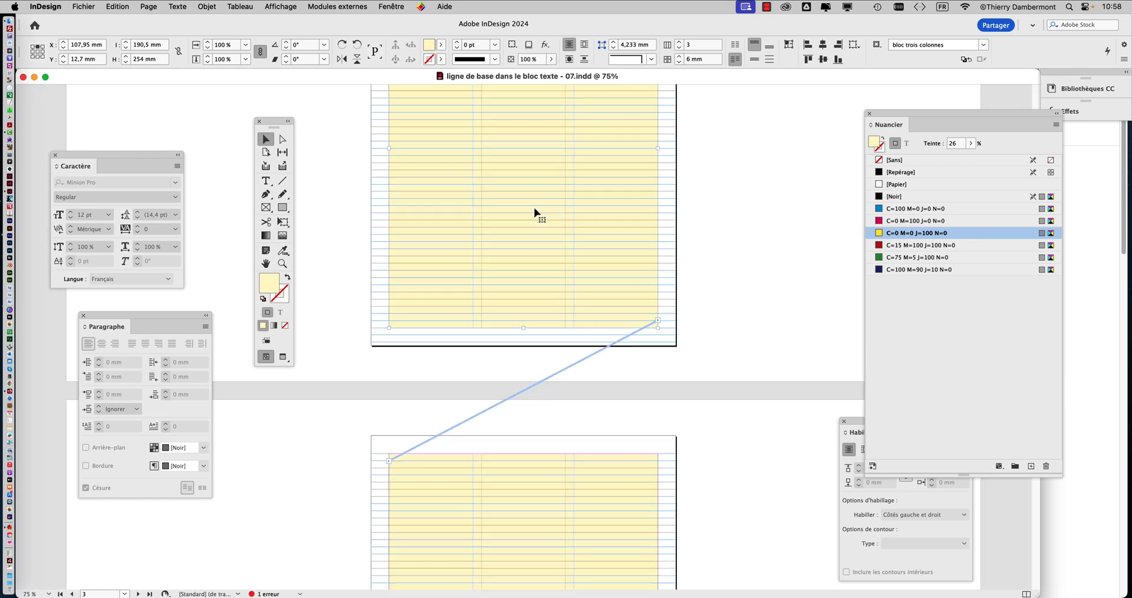
scroll(535, 212, up, 6)
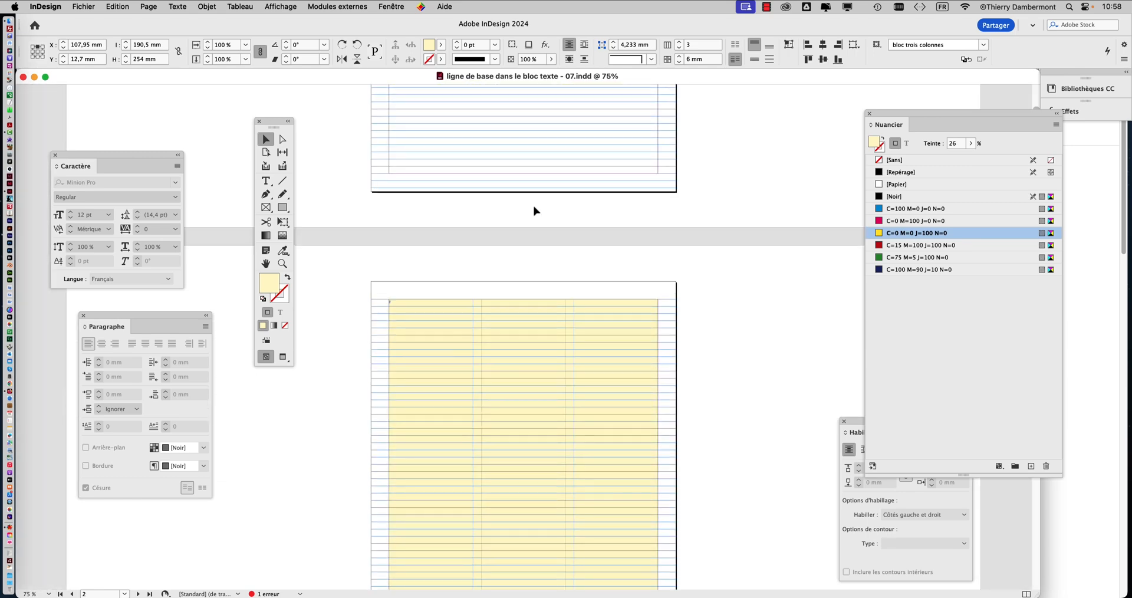
scroll(534, 211, up, 7)
scroll(534, 208, down, 9)
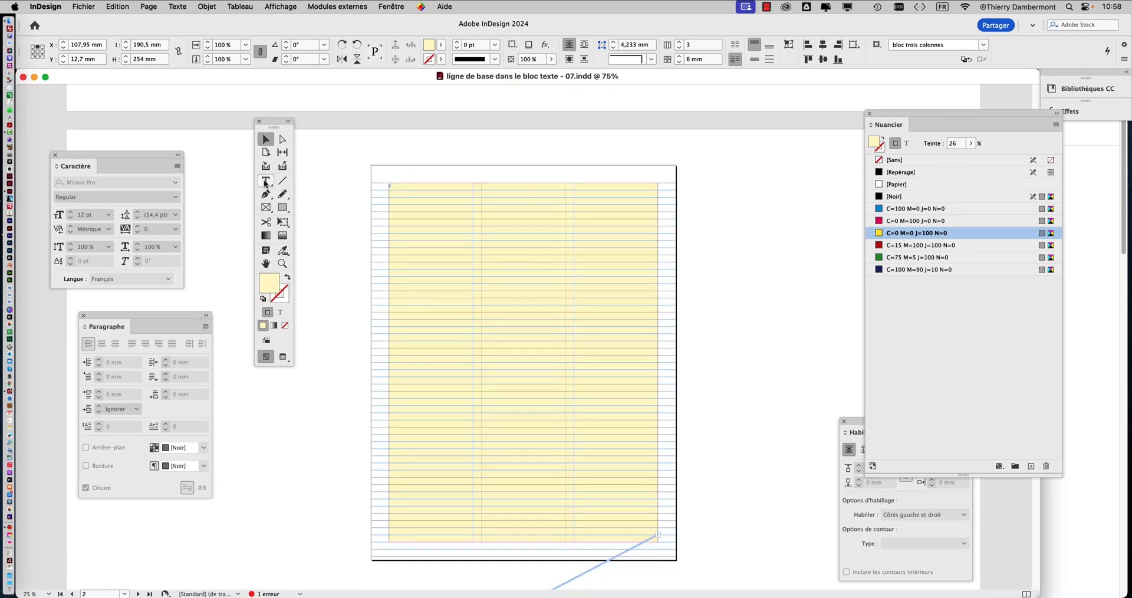
click(266, 182)
key(super+minus)
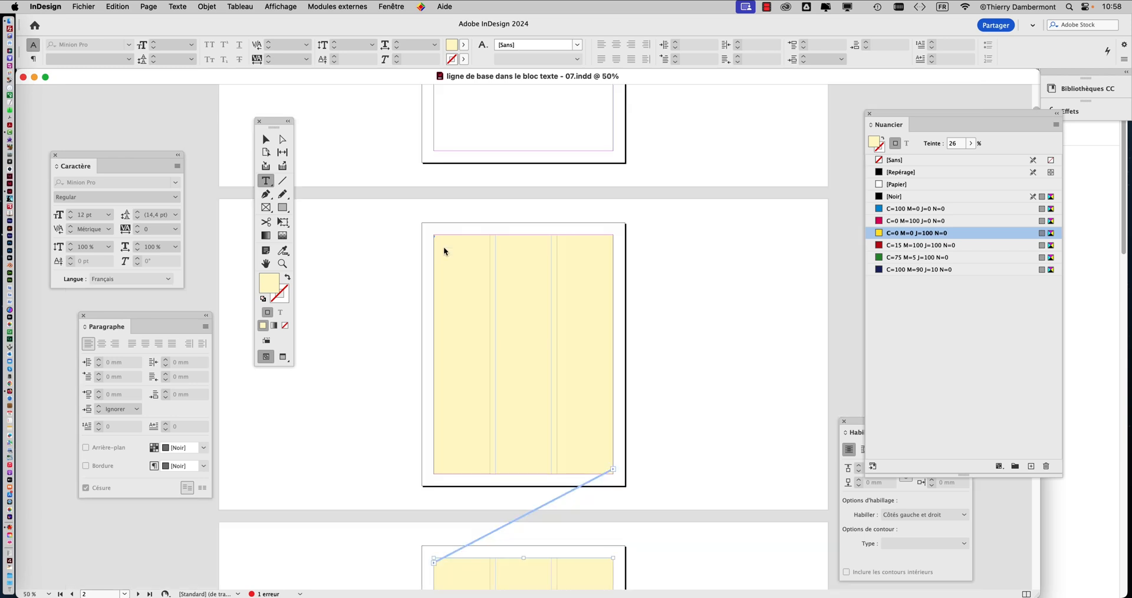
scroll(483, 284, down, 8)
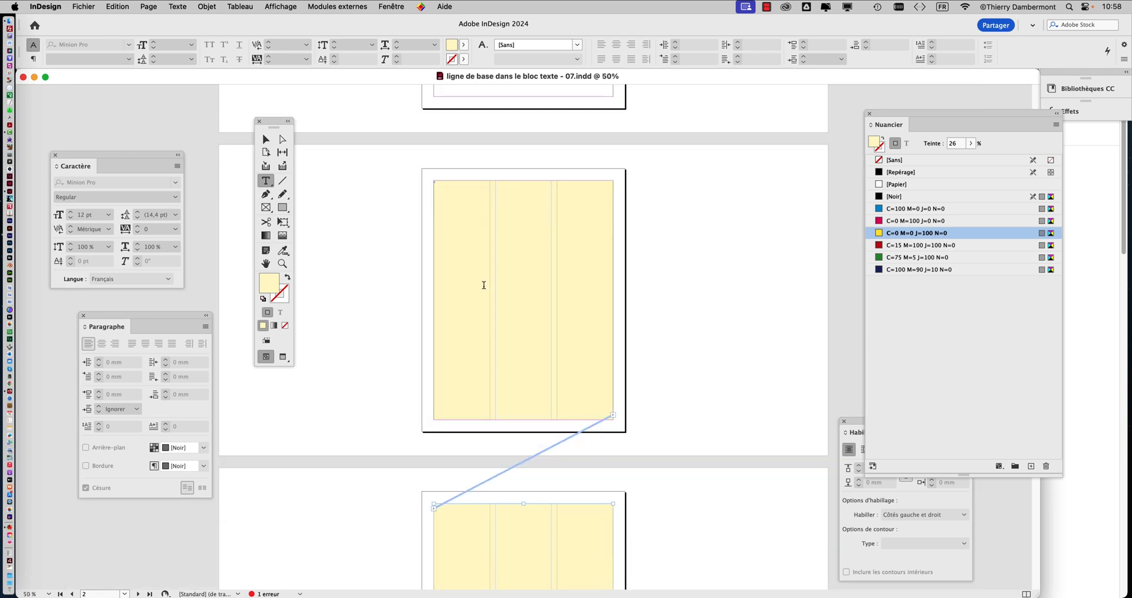
scroll(490, 291, down, 5)
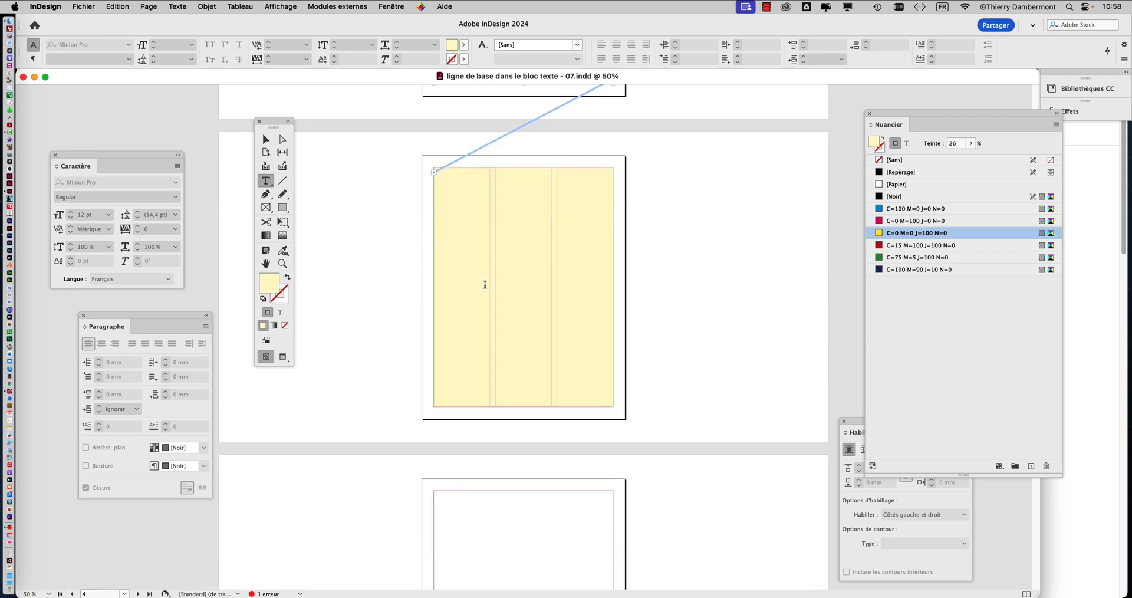
click(454, 198)
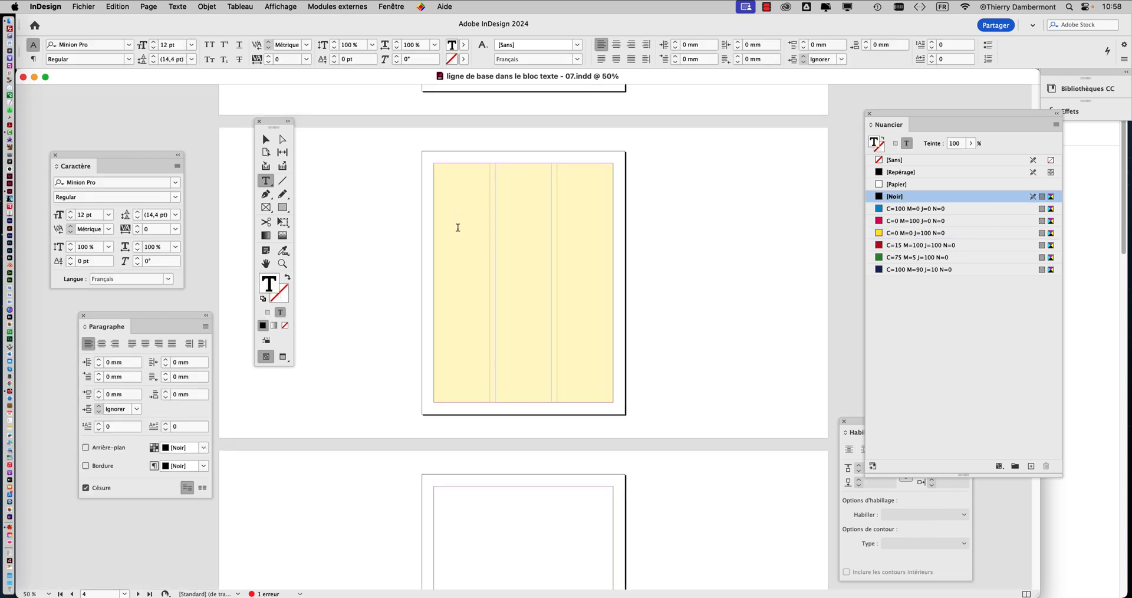
Step: Examine the insertion point and the baseline grid at the start of the story in the page 2 frame
key(super+minus)
key(super+minus)
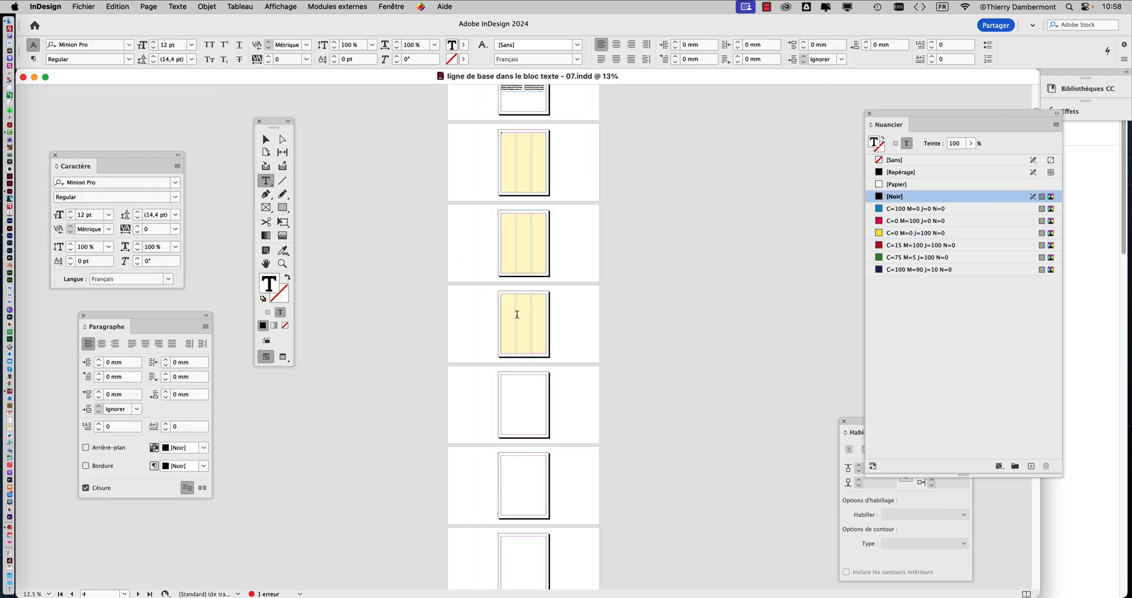
key(super+plus)
key(super+plus)
key(super+plus)
key(super+plus)
key(super+plus)
key(super+minus)
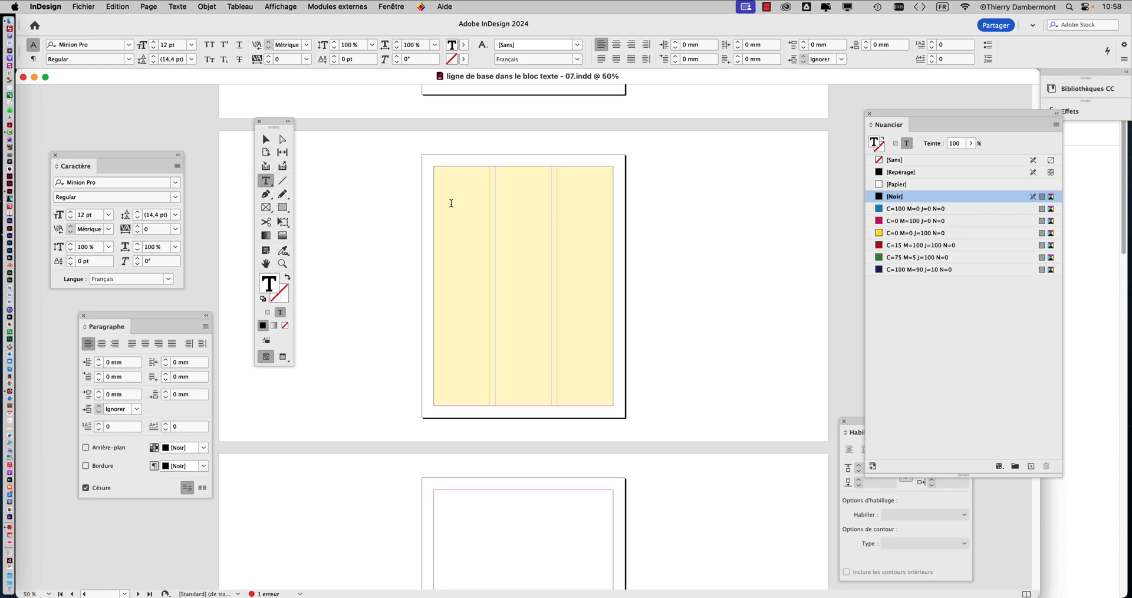
scroll(450, 202, up, 10)
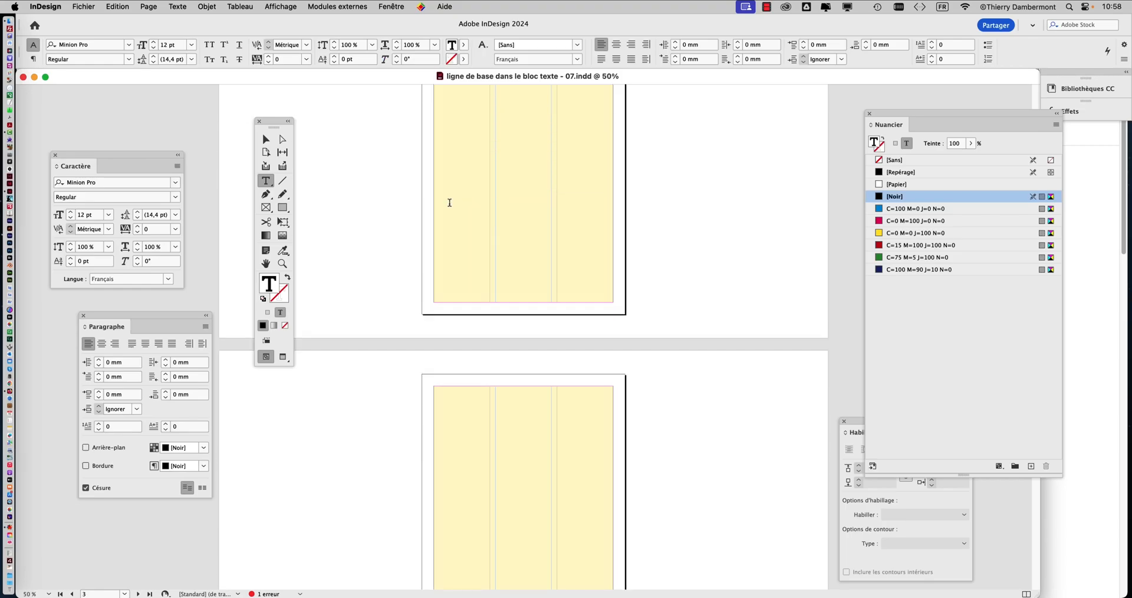
scroll(449, 203, up, 10)
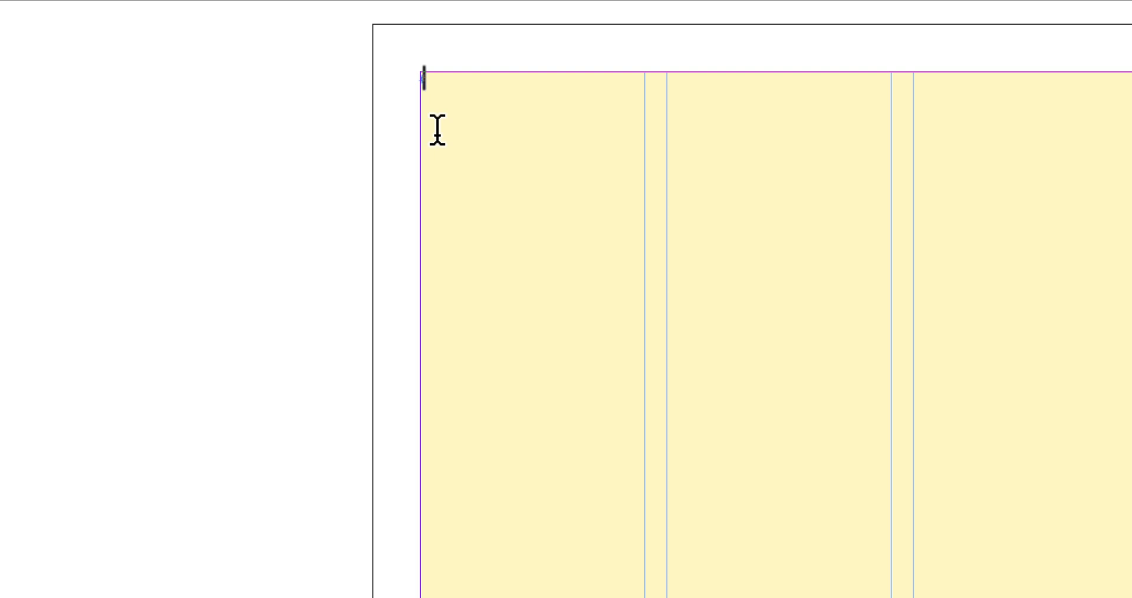
key(super+alt+apostrophe)
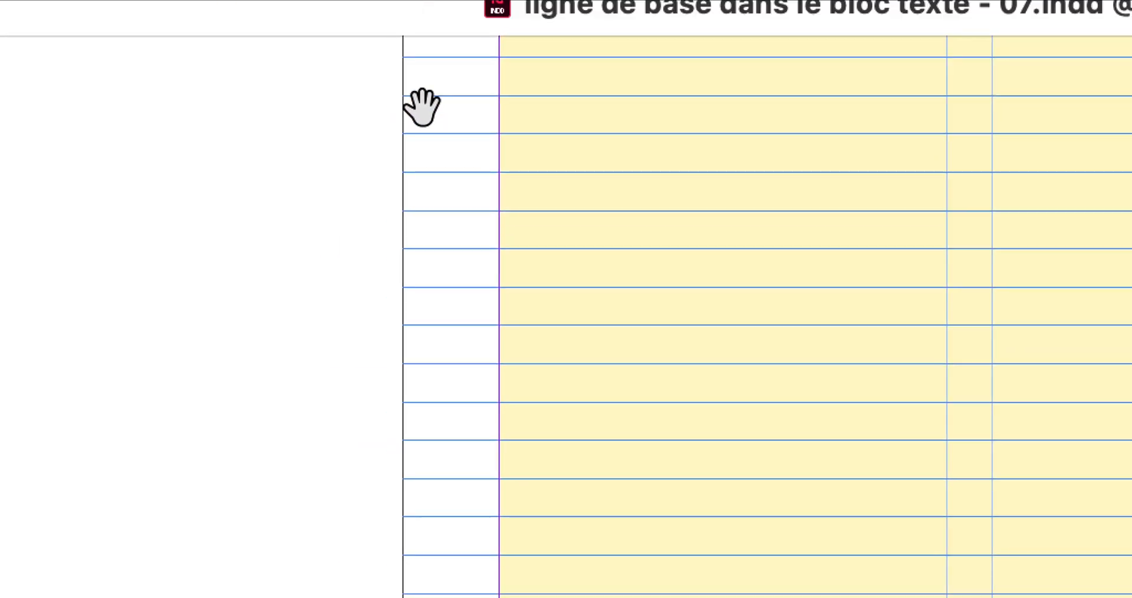
drag(429, 104, 418, 468)
scroll(425, 326, up, 10)
scroll(417, 386, down, 4)
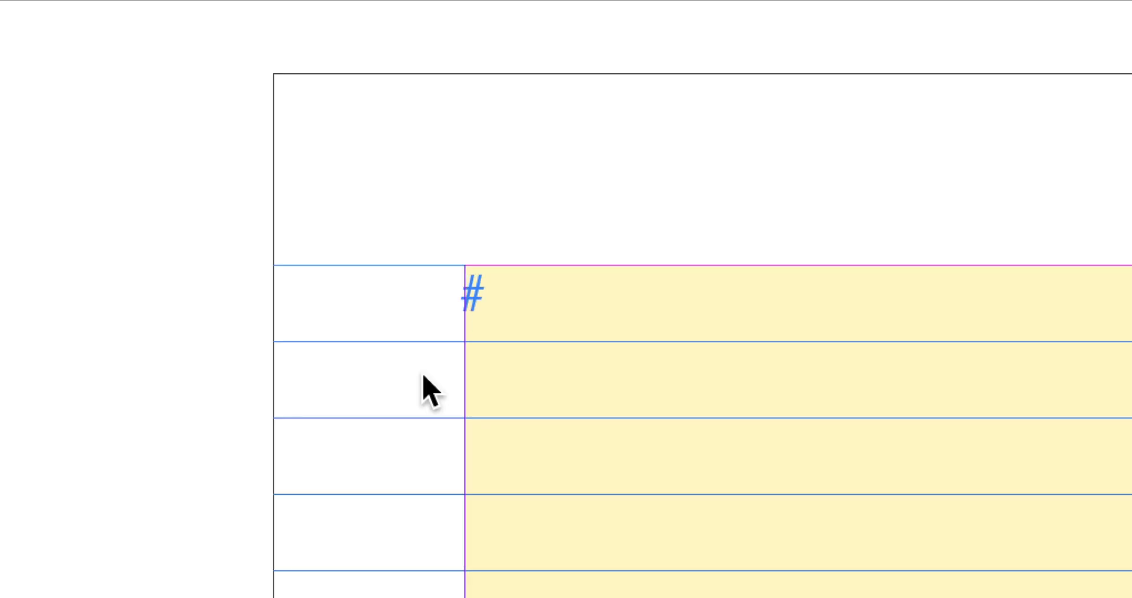
scroll(423, 376, down, 5)
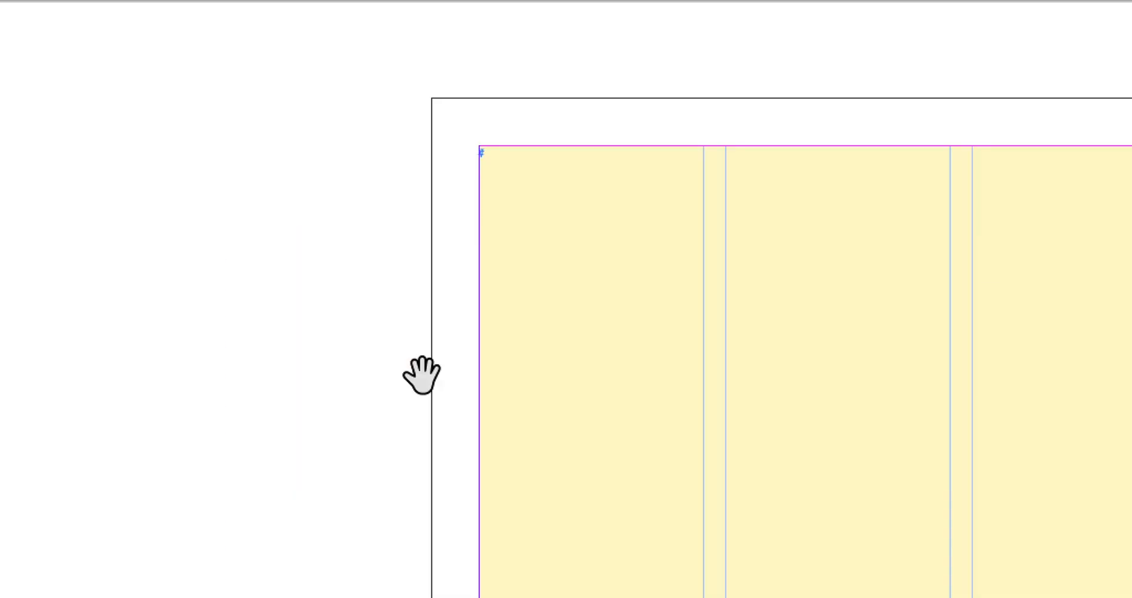
Step: Fill the threaded three-column frames with placeholder text and move the toolbox farther from the pages
right_click(519, 265)
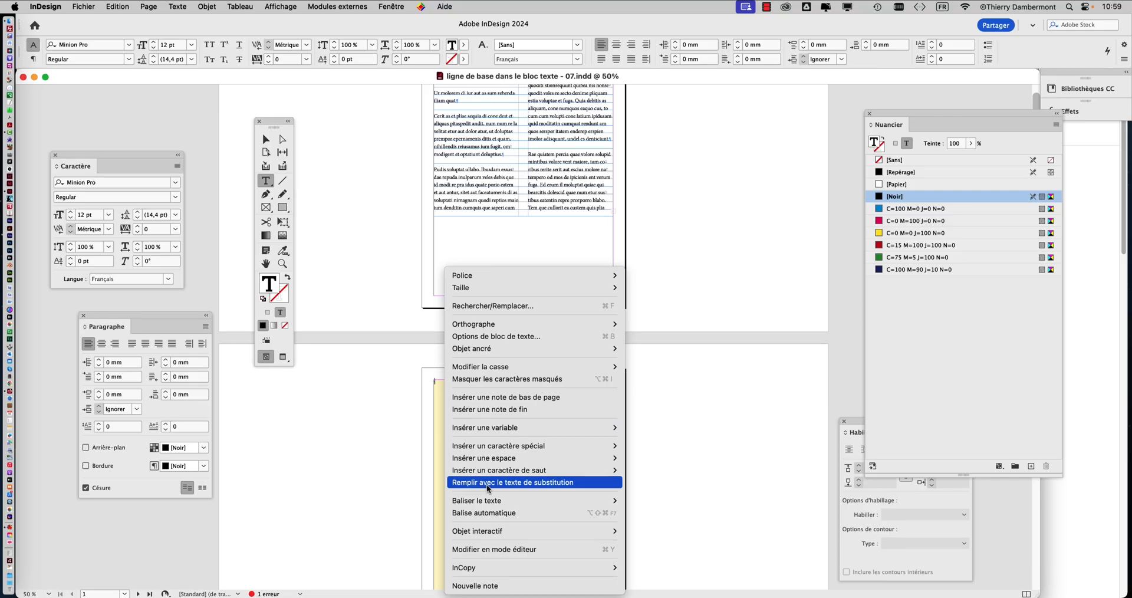
click(487, 488)
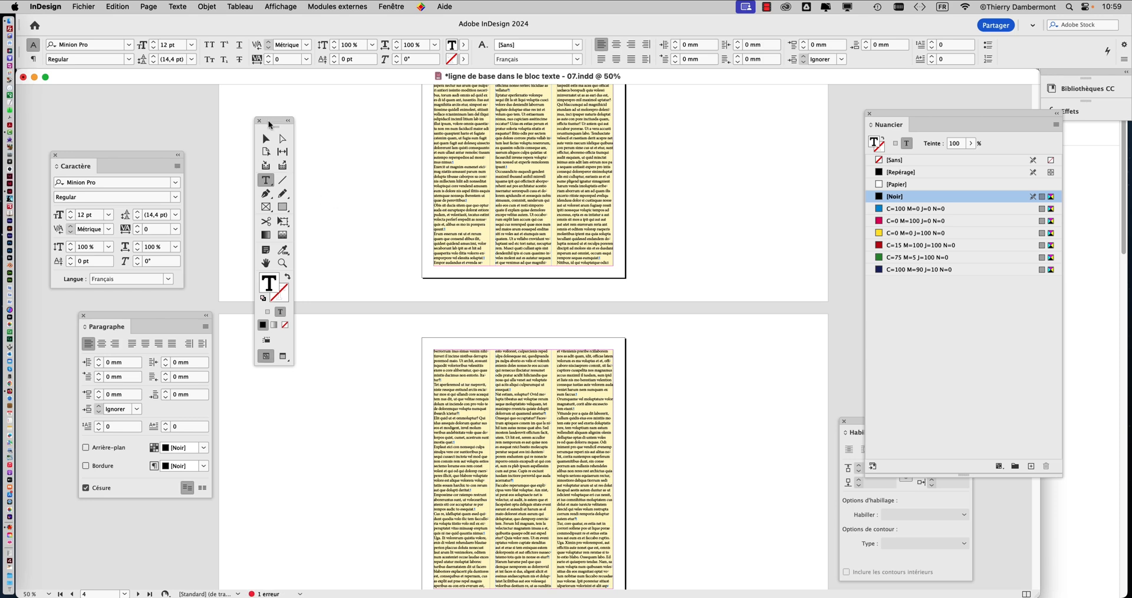
drag(272, 126, 243, 109)
scroll(509, 293, down, 10)
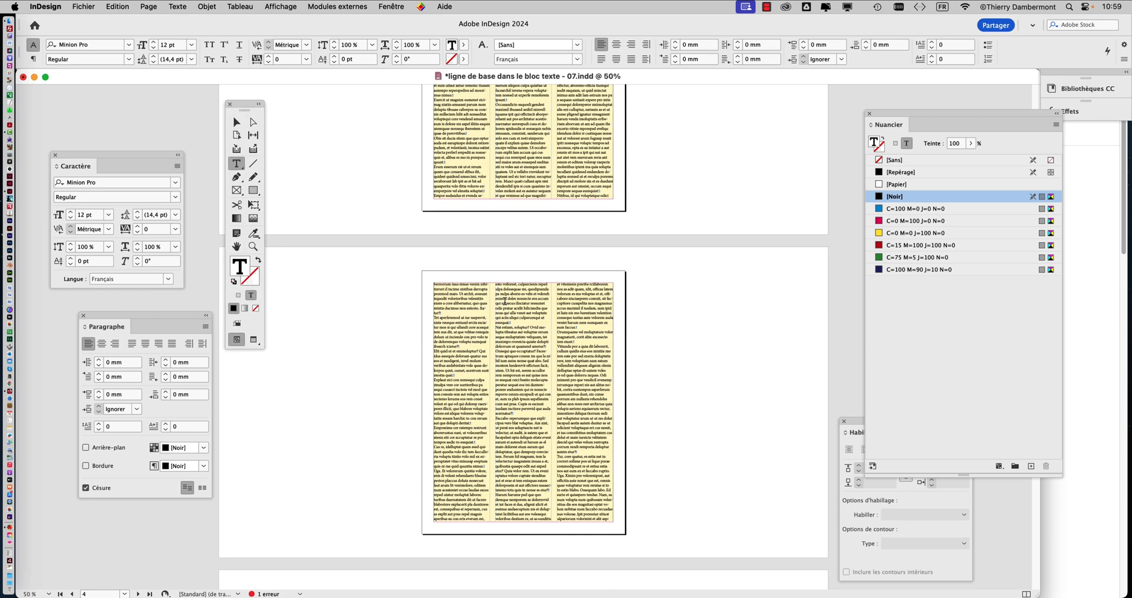
scroll(511, 310, up, 20)
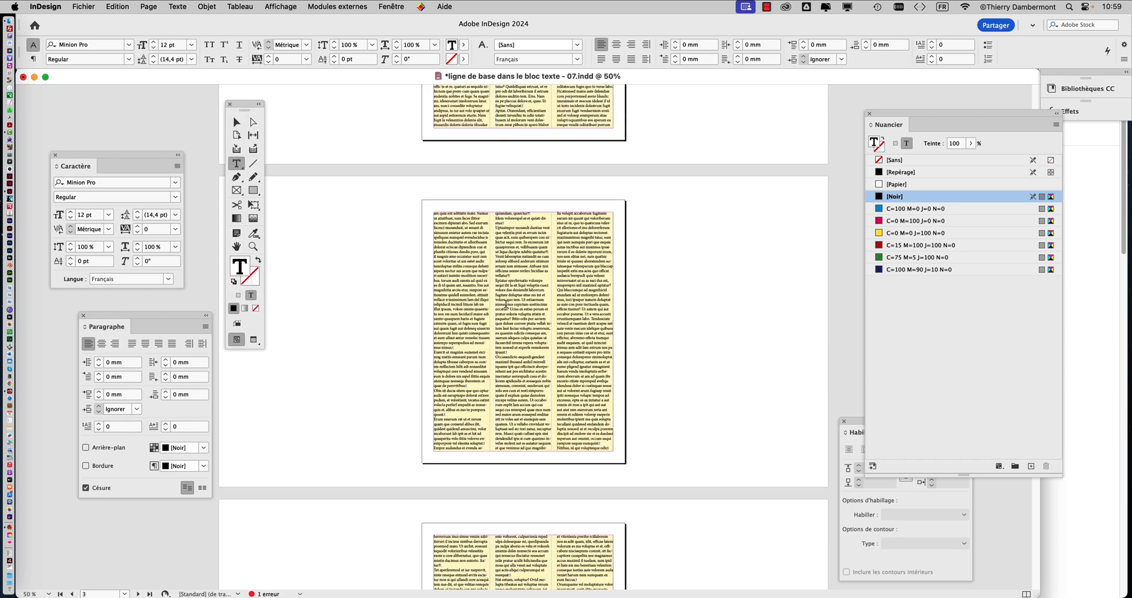
Step: Show the paragraph styles and place their panel clear of the first text column on page 2
key(super+1)
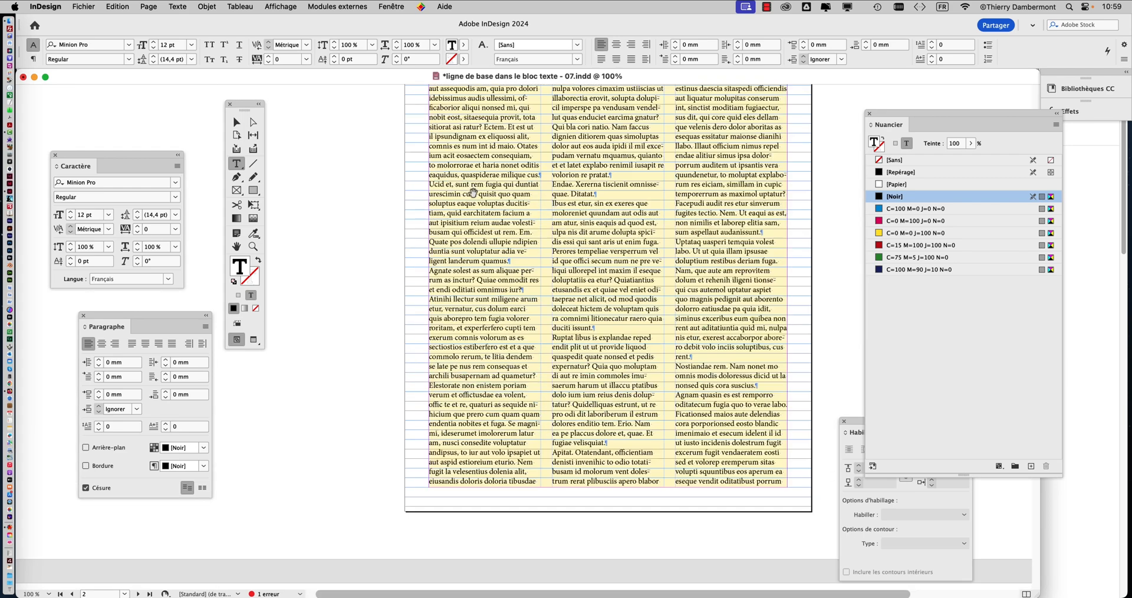
scroll(494, 203, up, 4)
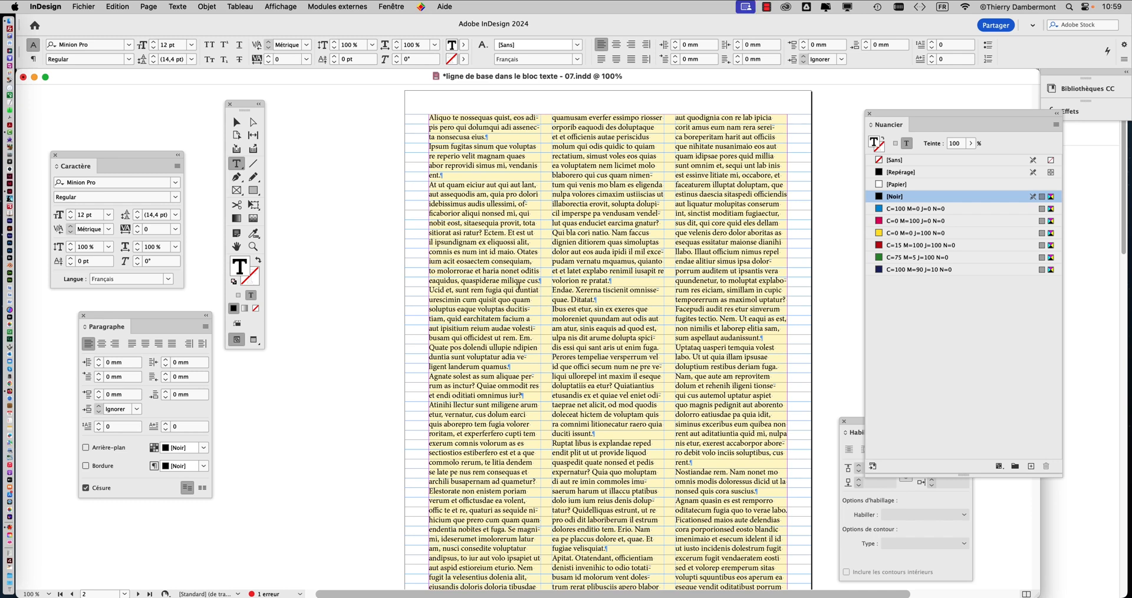
click(176, 6)
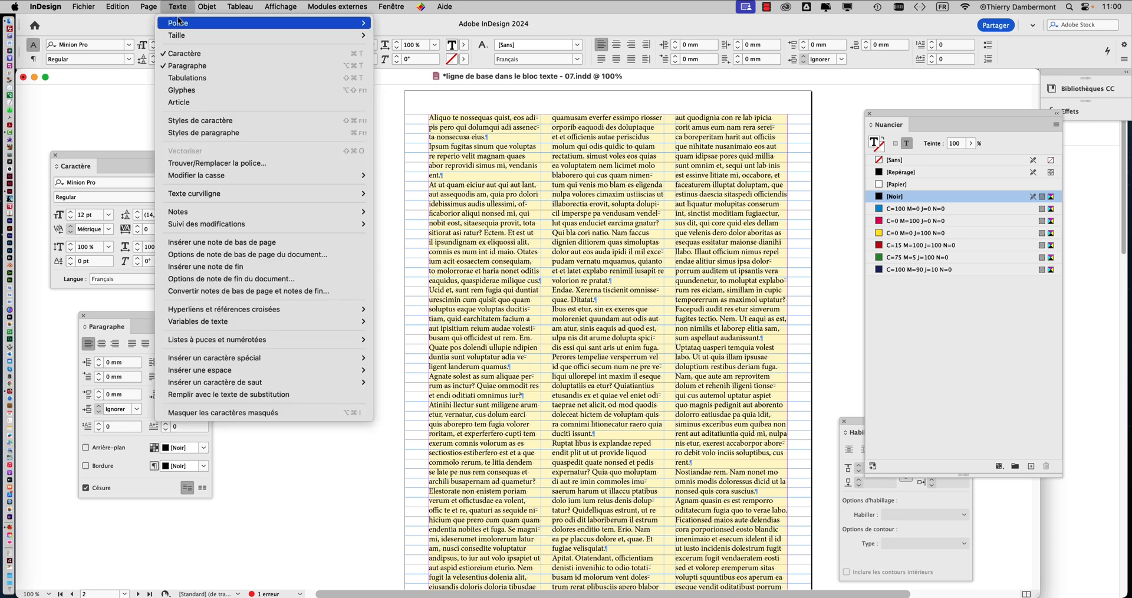
click(216, 138)
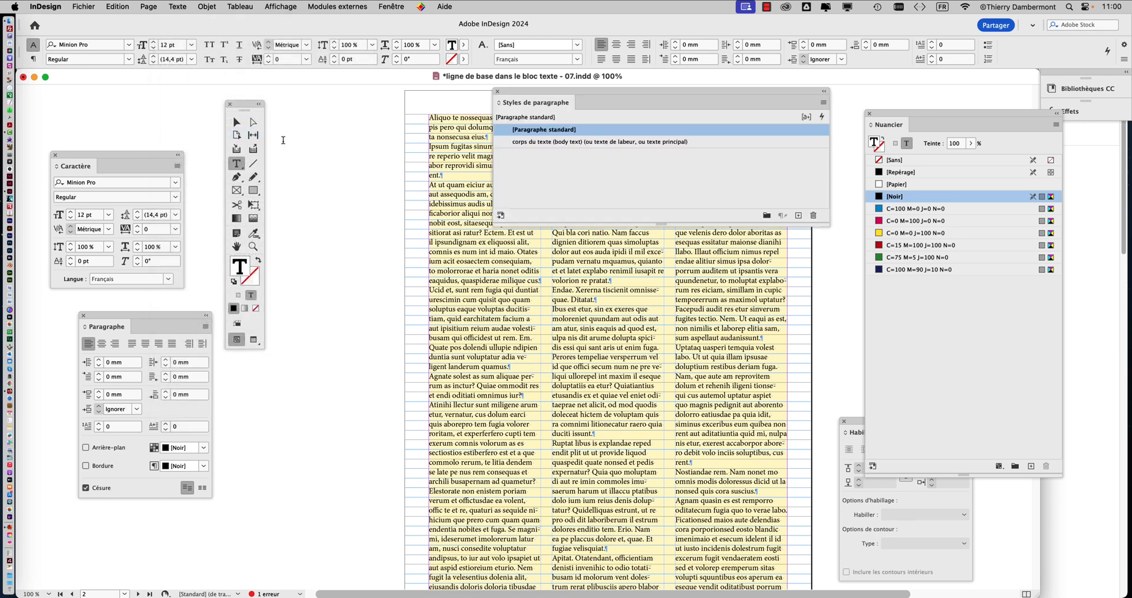
drag(565, 94, 674, 106)
Step: Apply the paragraph style "corps du texte (body text) (ou texte de labeur, ou texte principal)" to the entire threaded story
click(488, 158)
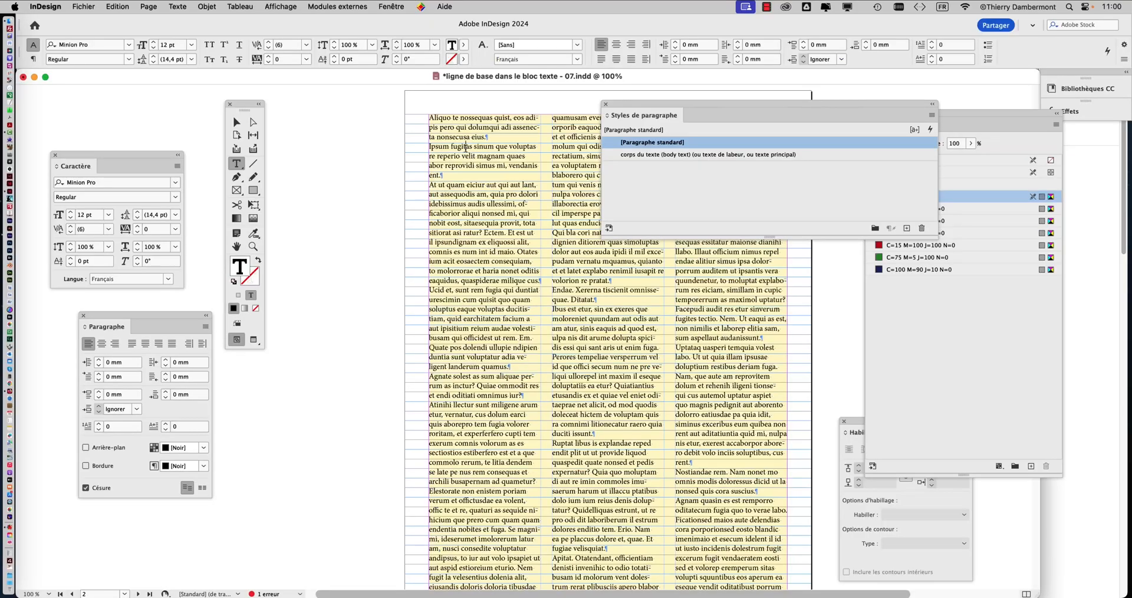
key(super+a)
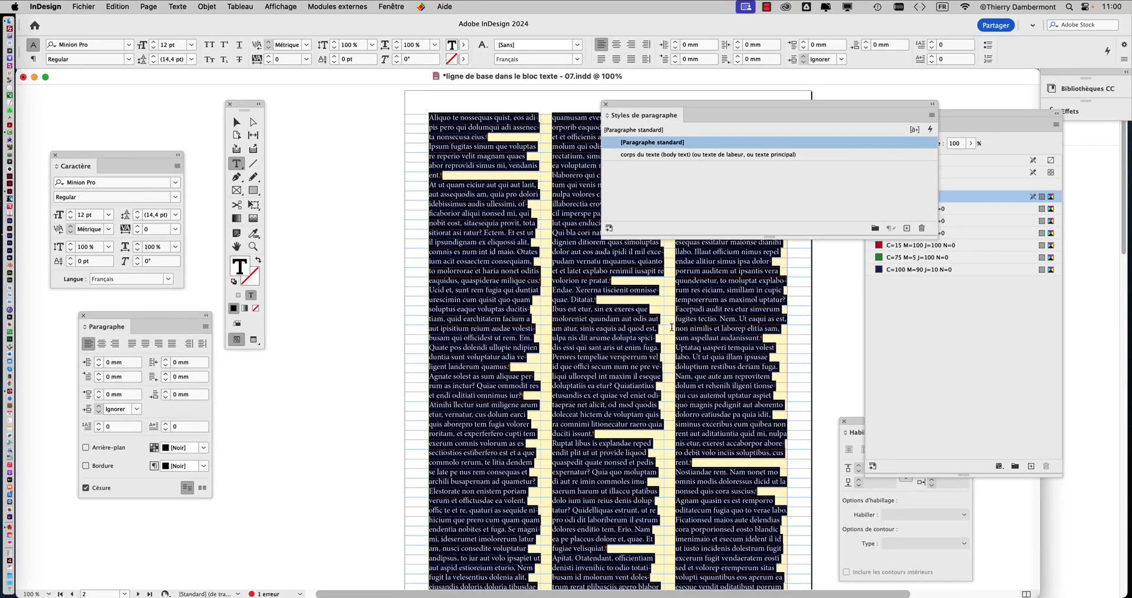
scroll(672, 327, down, 15)
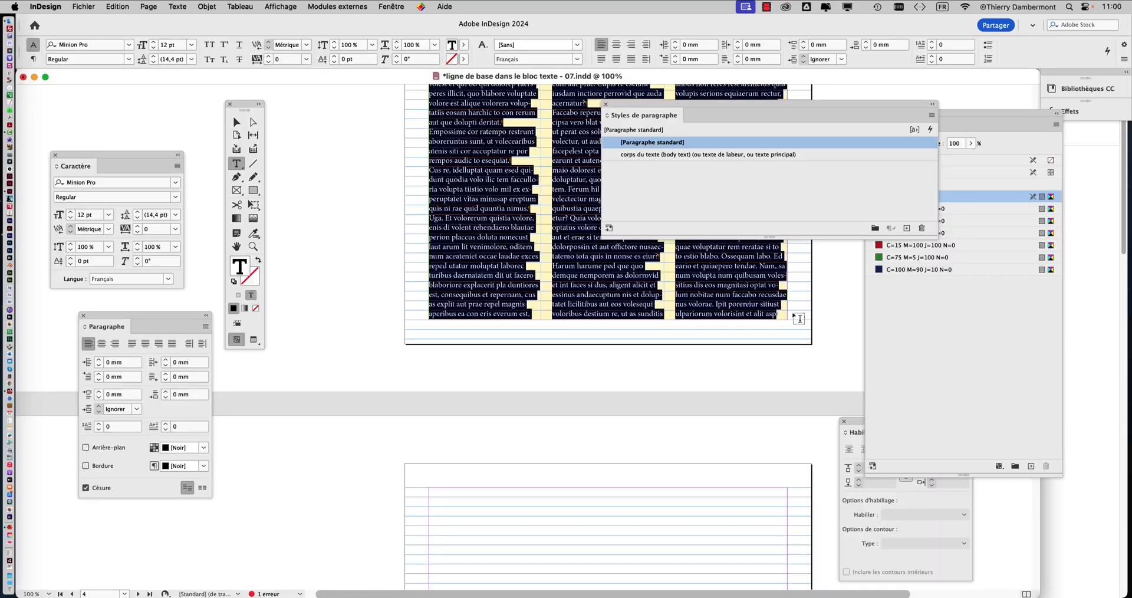
scroll(566, 275, up, 10)
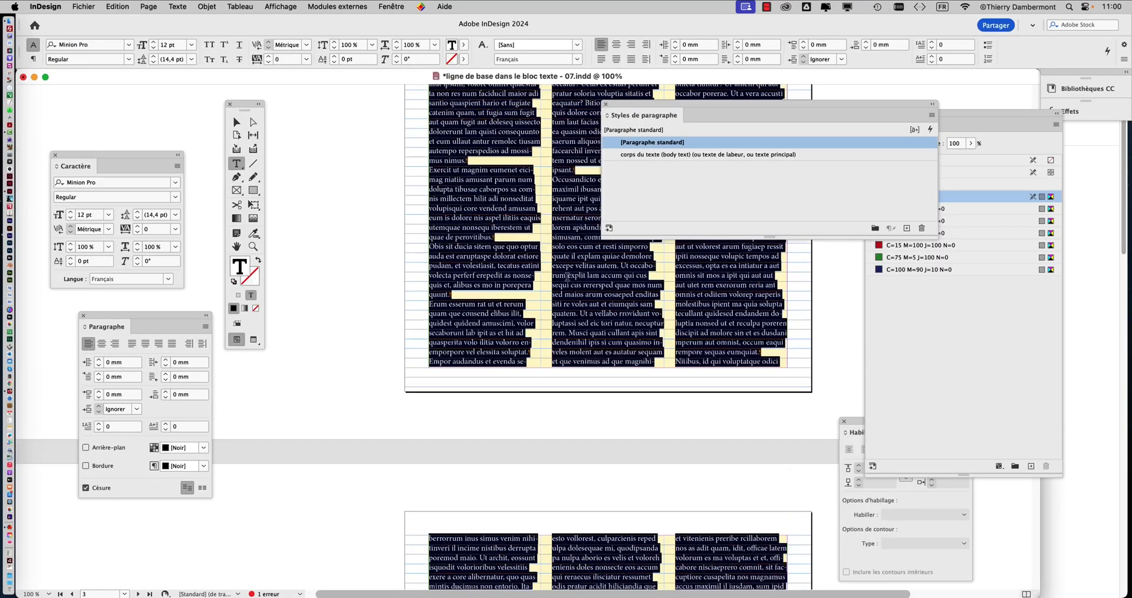
scroll(567, 275, up, 10)
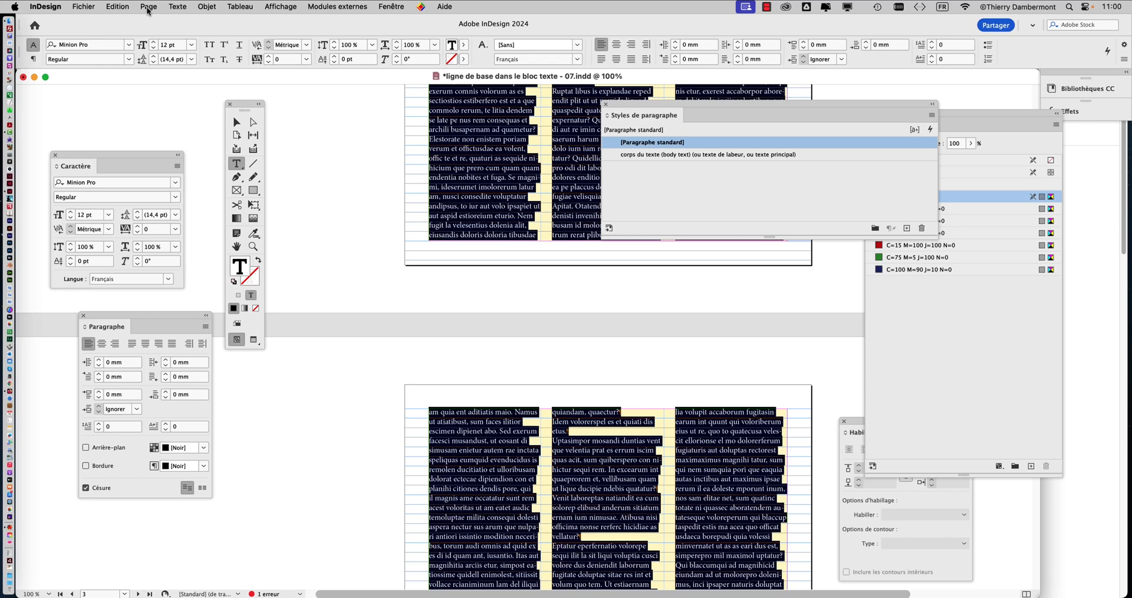
click(119, 7)
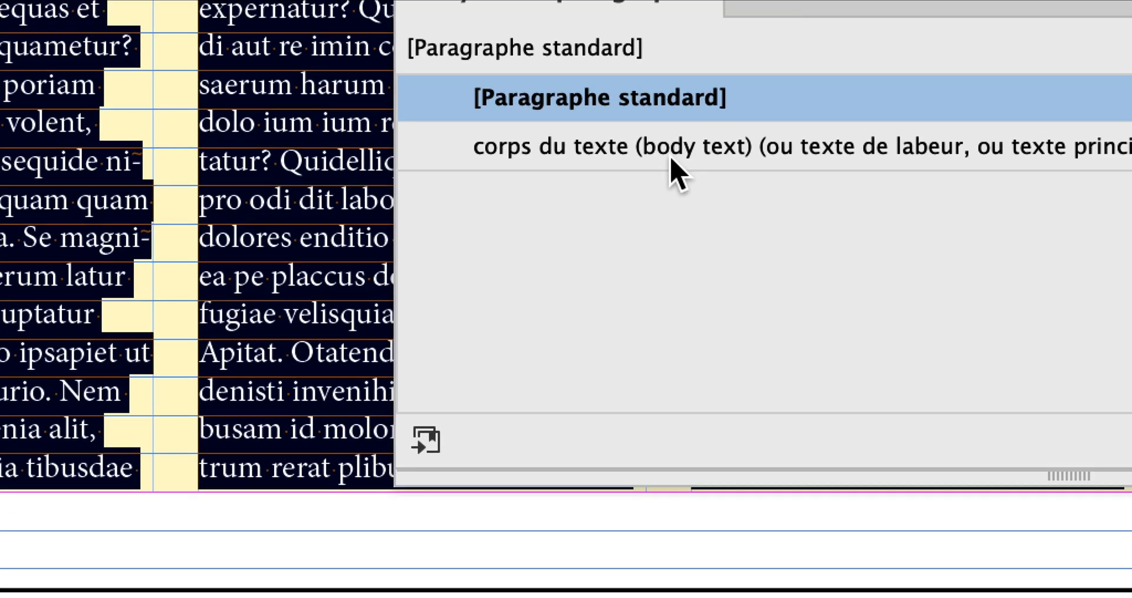
click(671, 152)
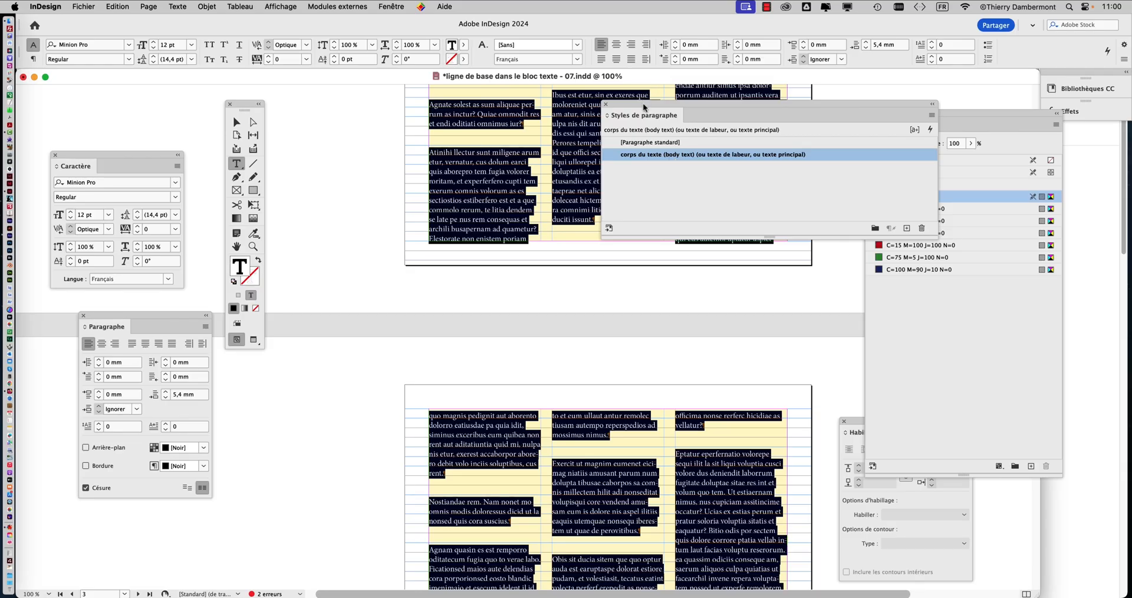
Step: Examine the styled body text's paragraph spacing and baseline grid alignment on page 2, moving the floating panels clear of the text
drag(643, 102, 769, 116)
scroll(566, 180, up, 10)
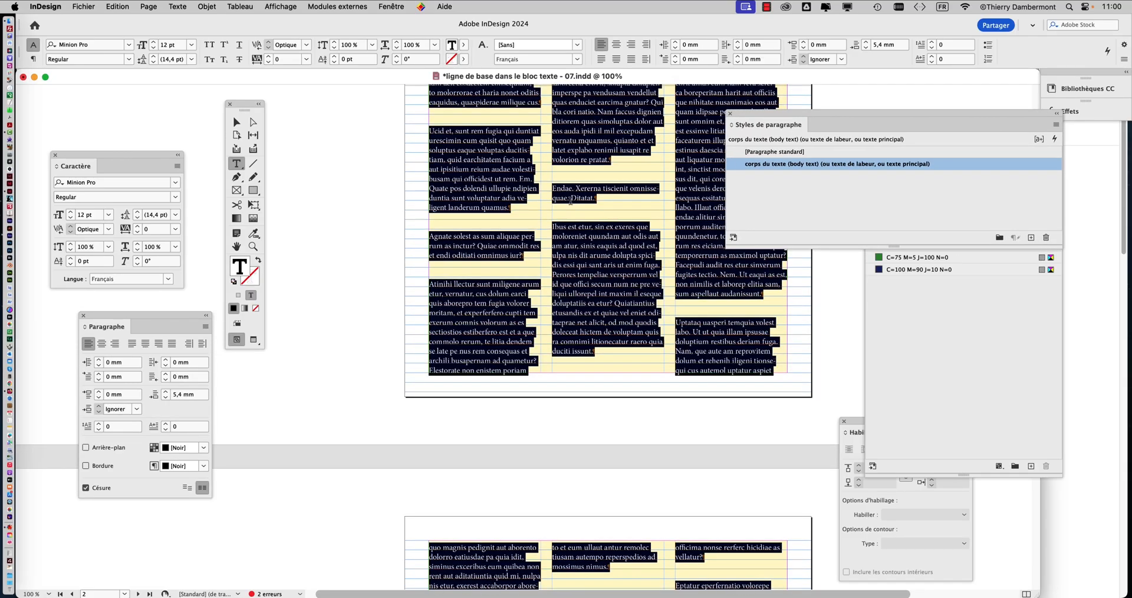
key(super+equal)
key(super+equal)
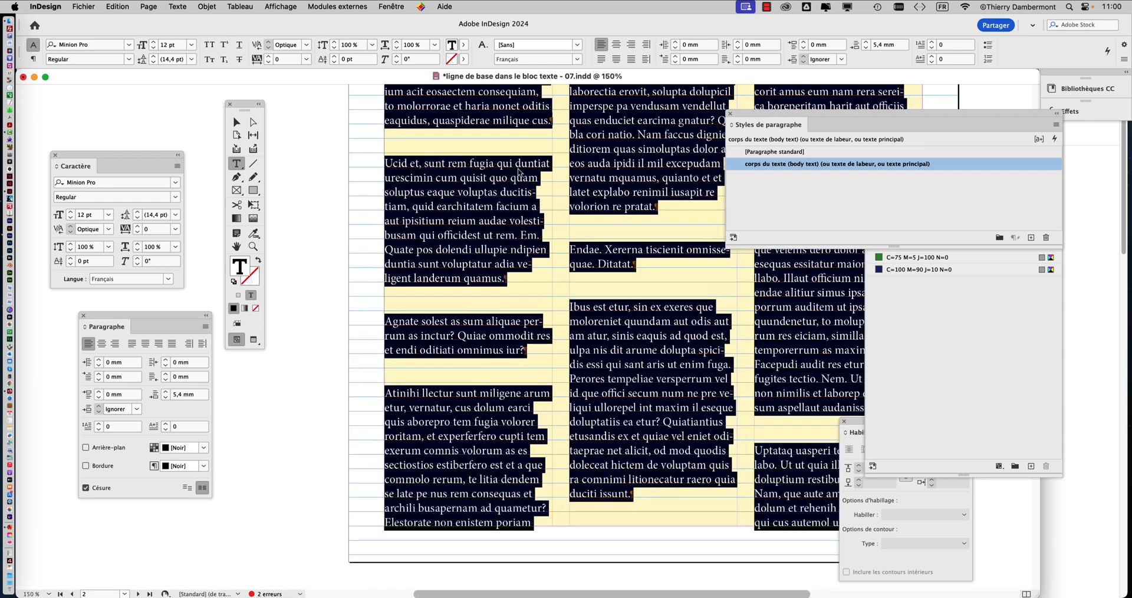
key(super+equal)
key(super+equal)
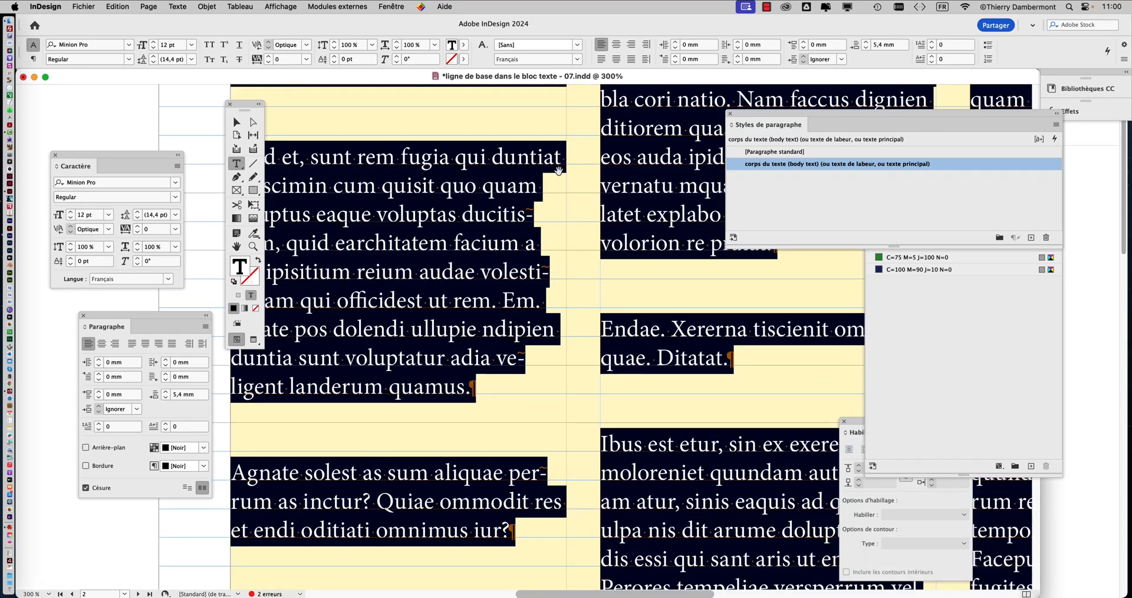
key(super+minus)
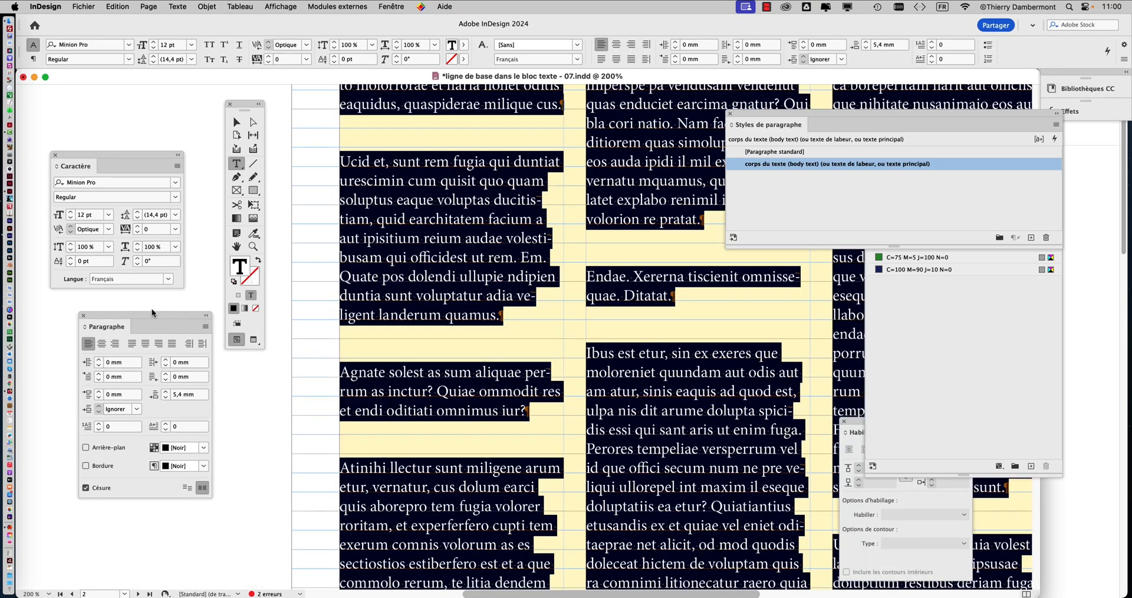
drag(152, 313, 355, 116)
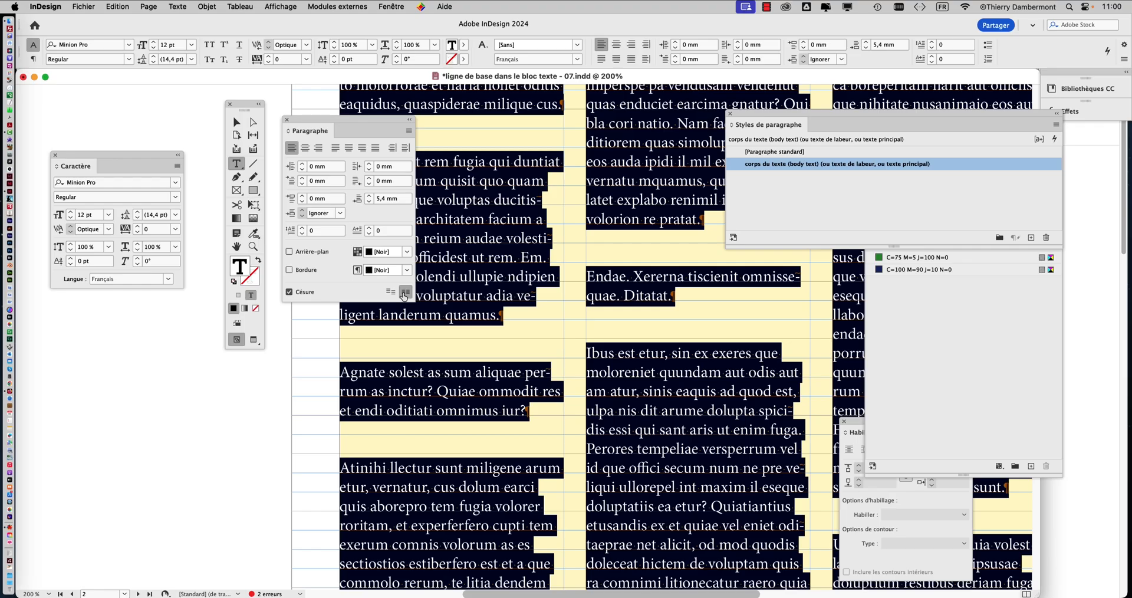
drag(363, 122, 145, 331)
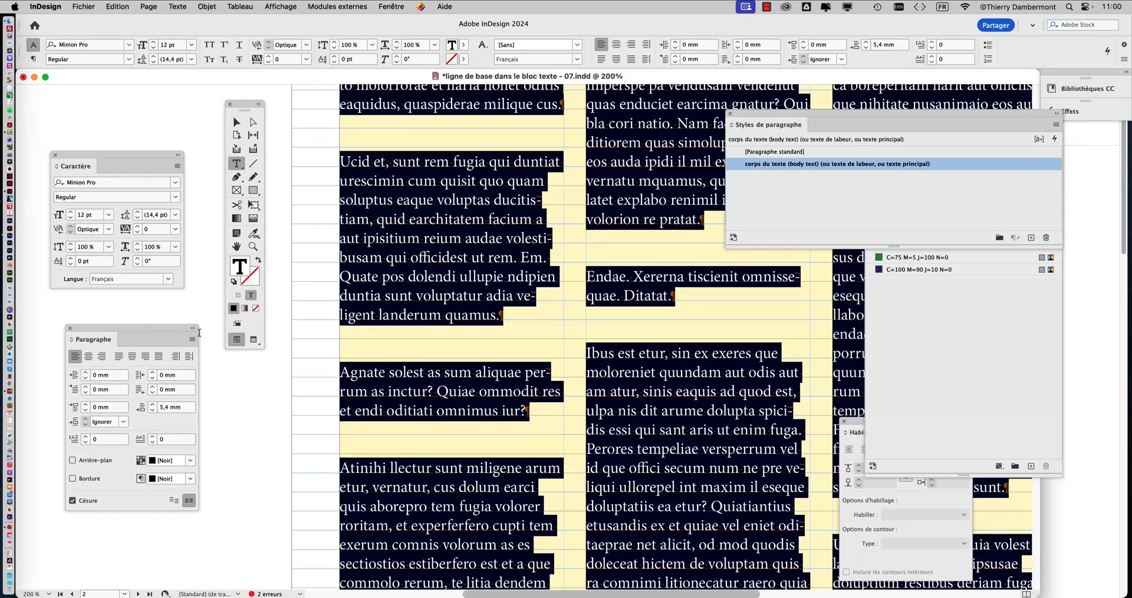
scroll(503, 320, down, 3)
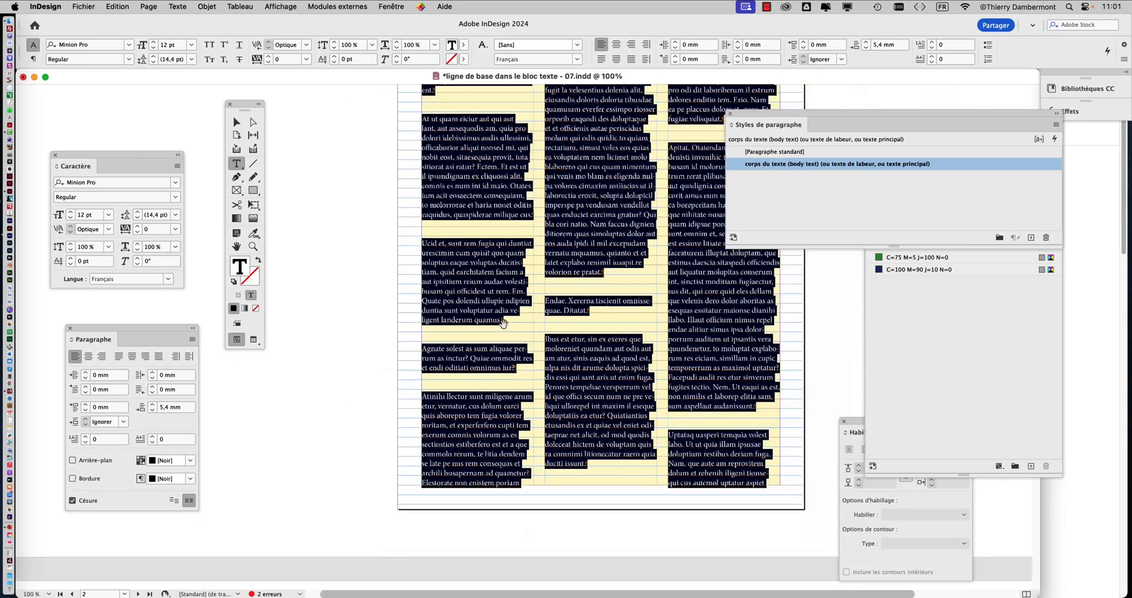
drag(527, 301, 435, 419)
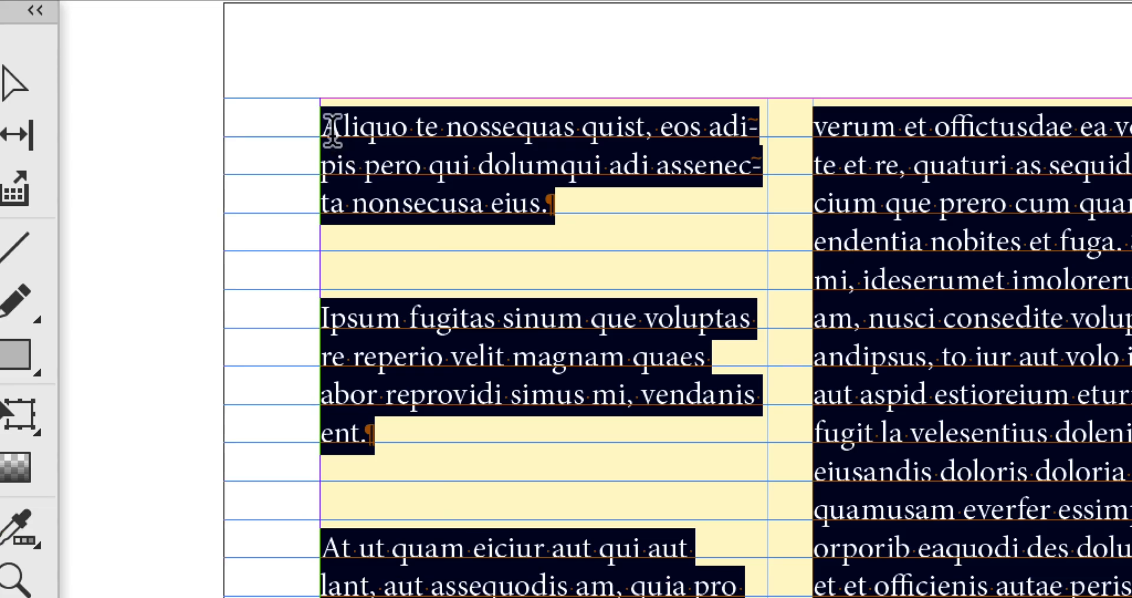
Step: Insert the heading "Vers les montagnes enneigées" as its own paragraph at the start of the page 2 story
click(332, 130)
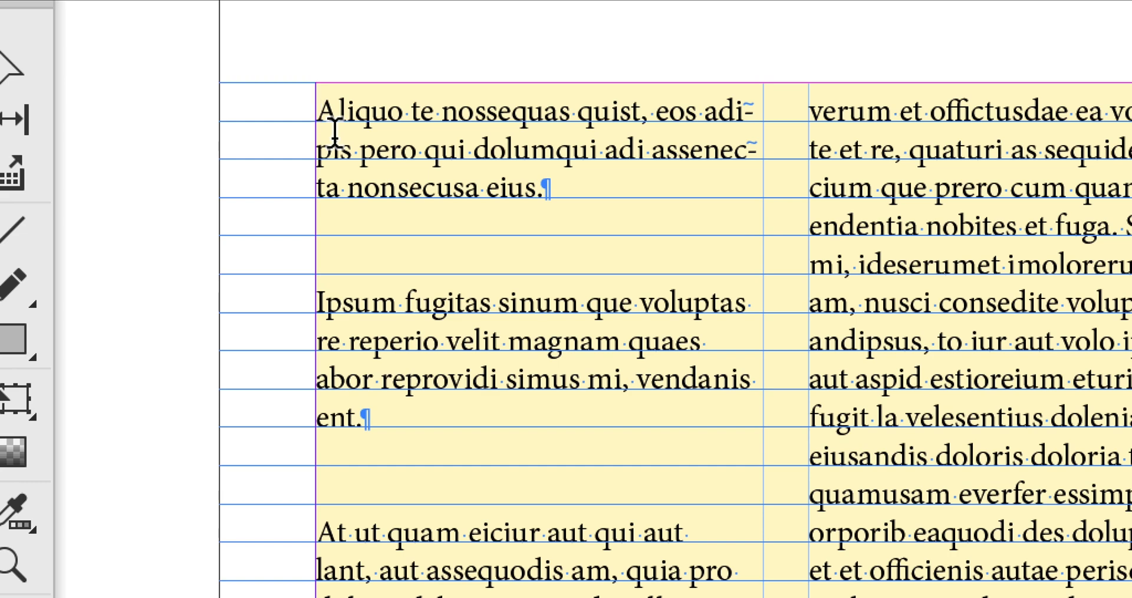
text(Vers)
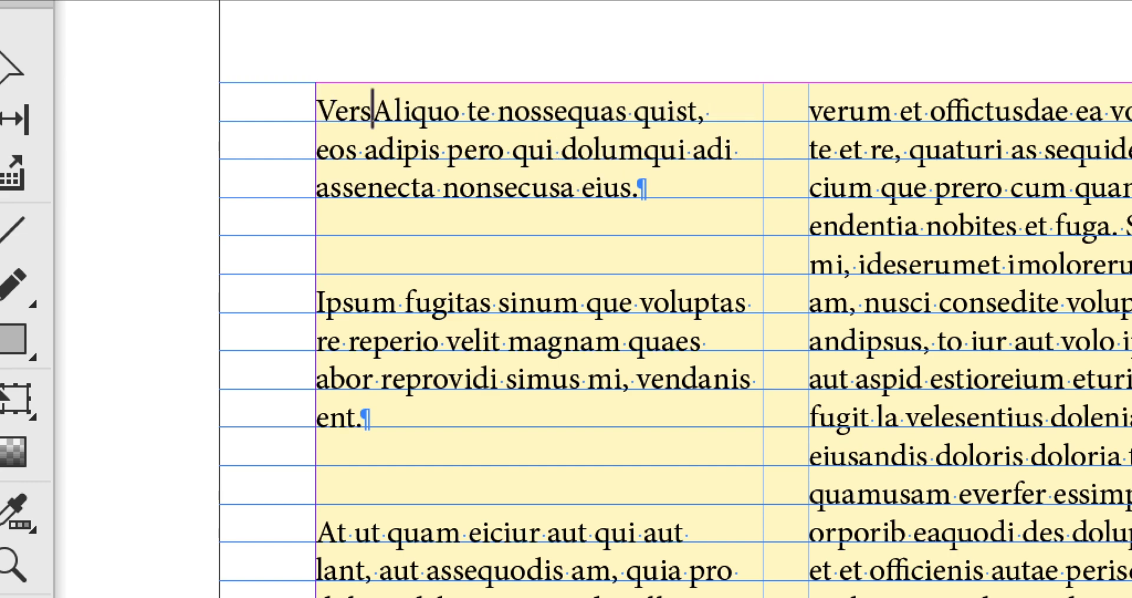
text( les montag)
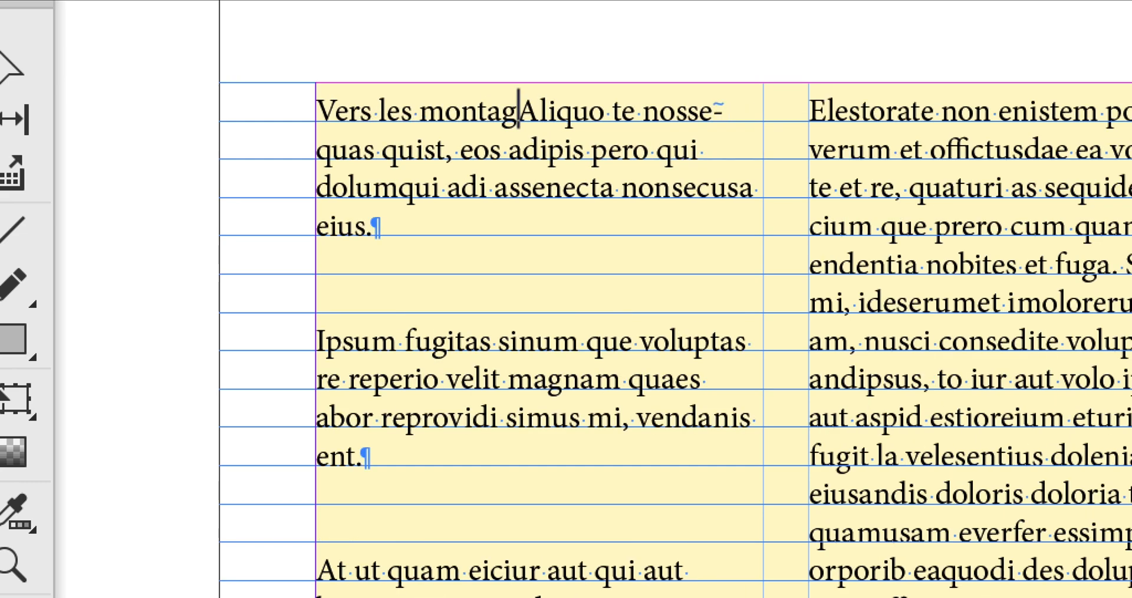
text(nes en)
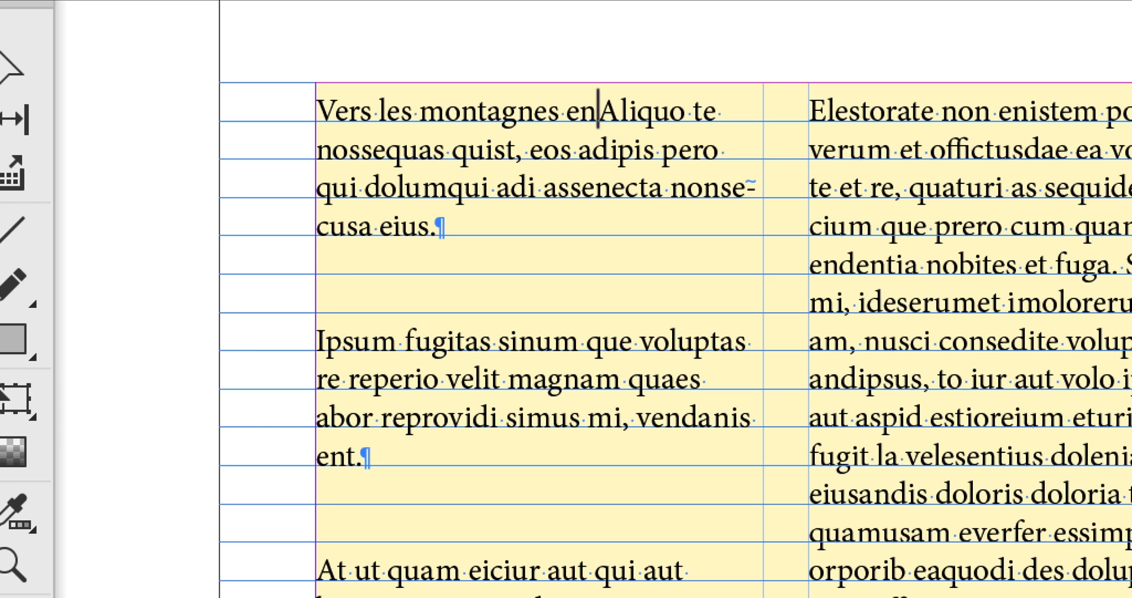
text(neigées)
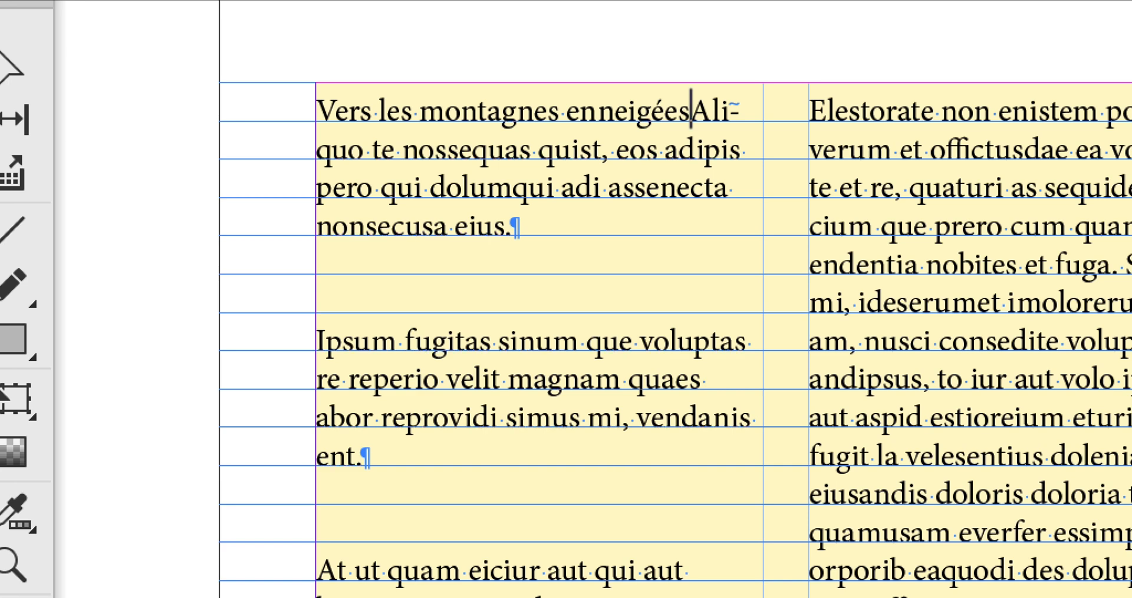
key(Return)
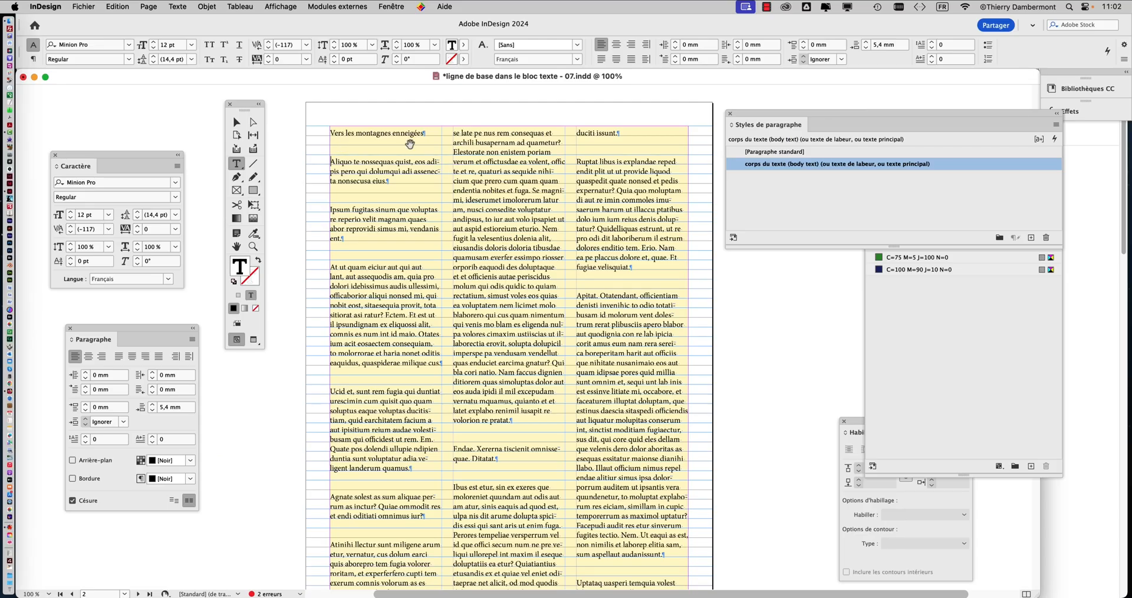
Step: Check the spelling of the heading "Vers les montagnes enneigées", searching only the selection
scroll(409, 144, up, 1)
drag(247, 105, 228, 88)
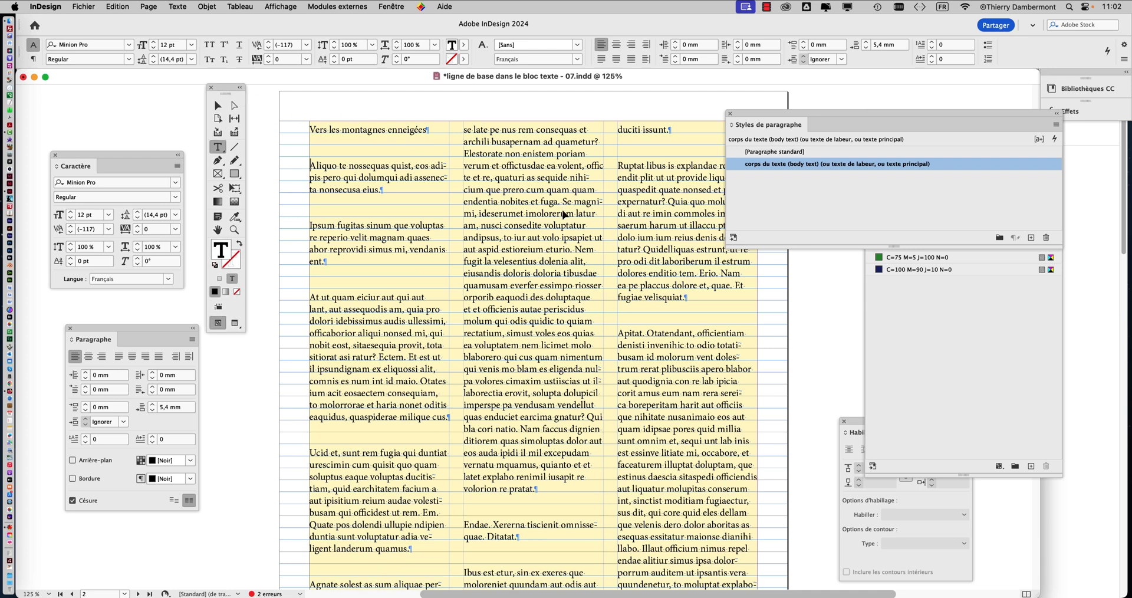
click(384, 130)
drag(312, 128, 432, 131)
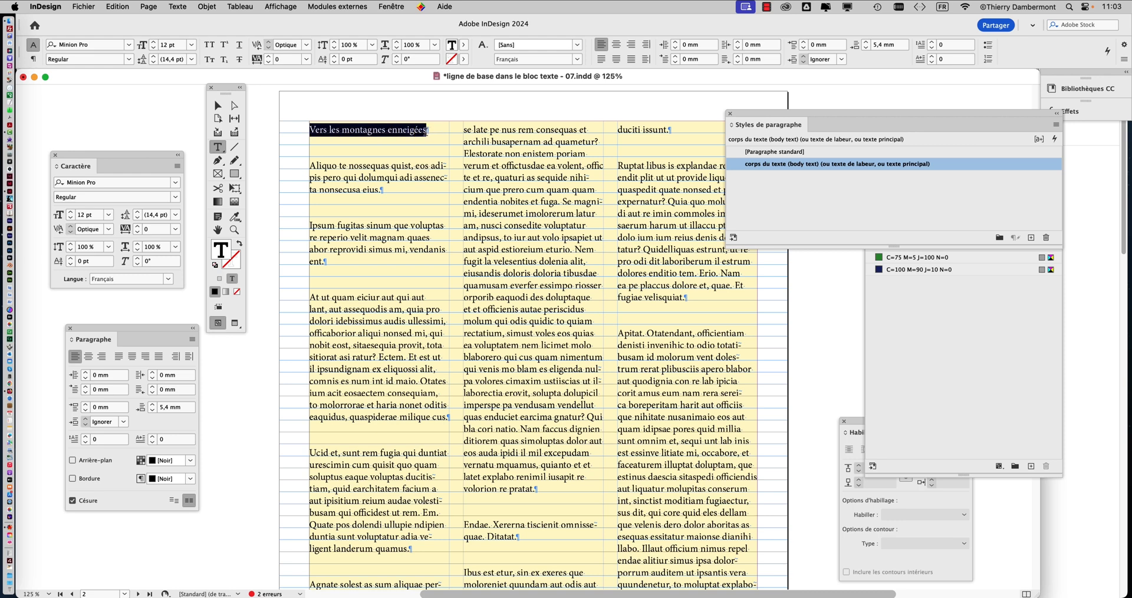
scroll(426, 130, up, 2)
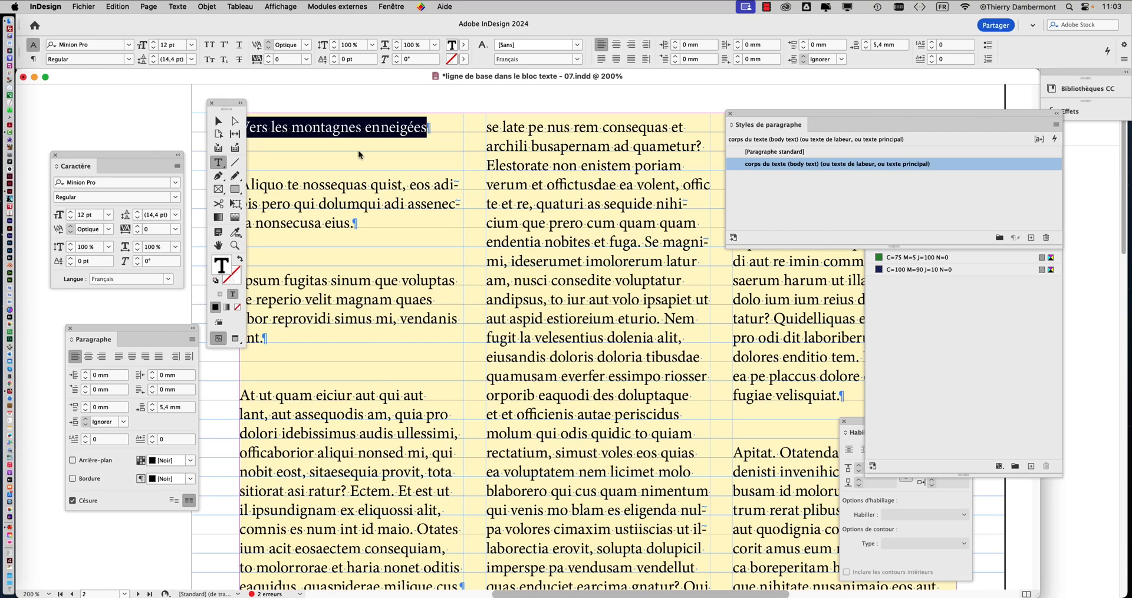
drag(227, 103, 488, 153)
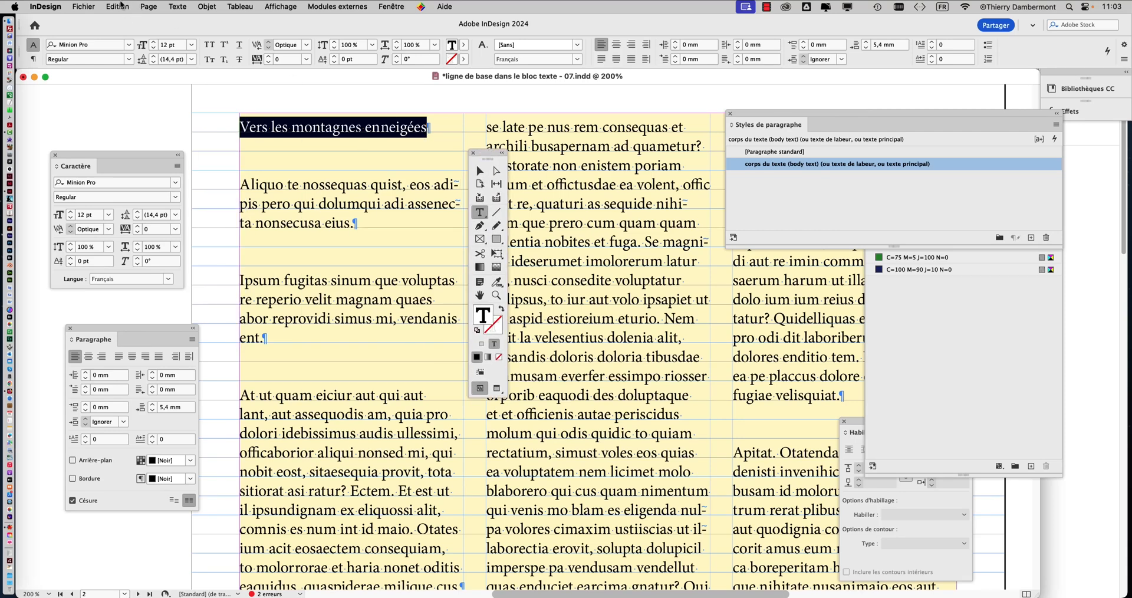
click(120, 5)
mouse_move(188, 343)
click(339, 340)
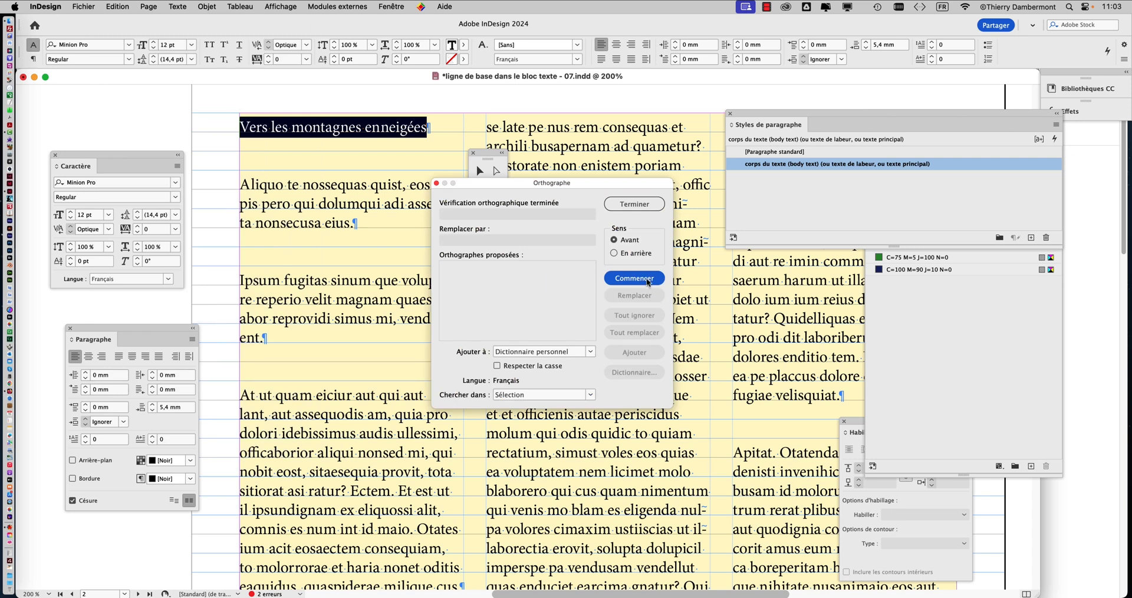
click(634, 204)
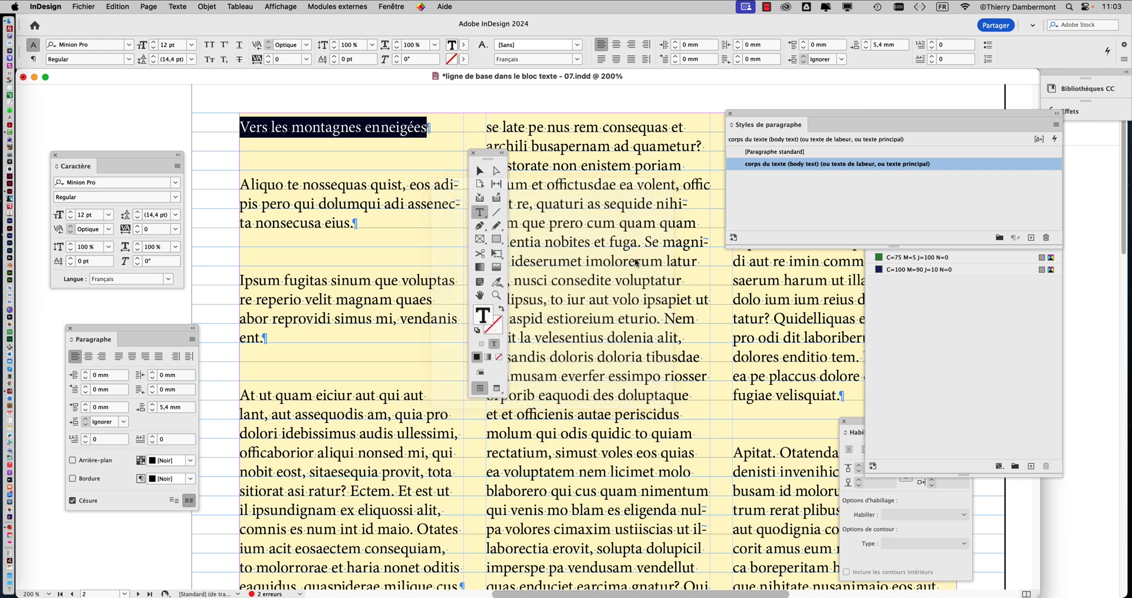
Step: Start a new paragraph style from the page 1 heading "Les vastes plaines d'Europe de l'Est" and name it "titre"
click(400, 130)
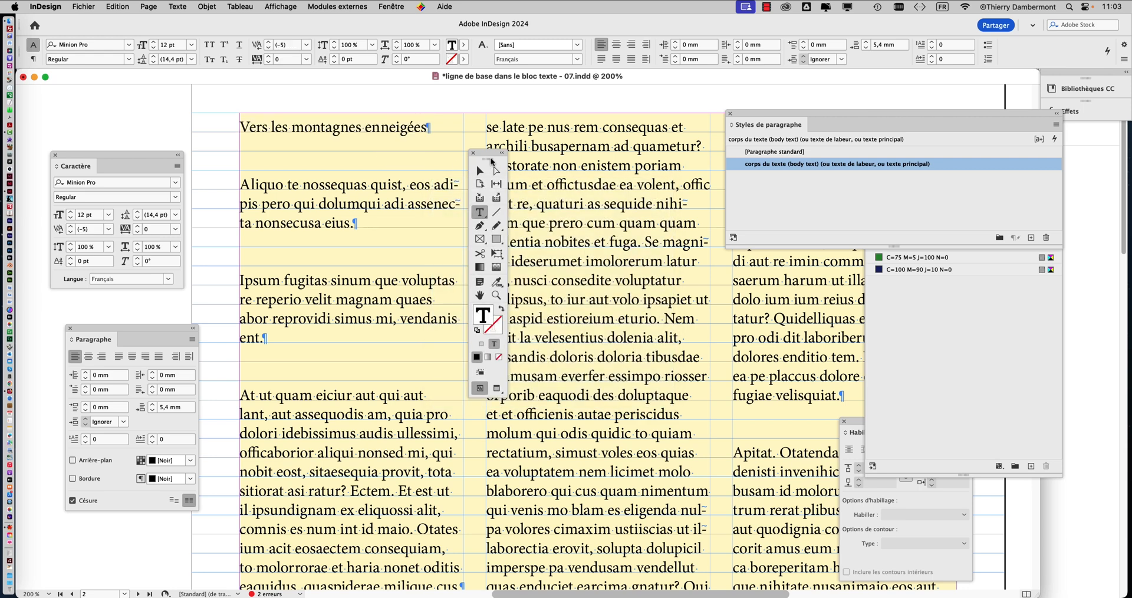
drag(490, 157, 210, 111)
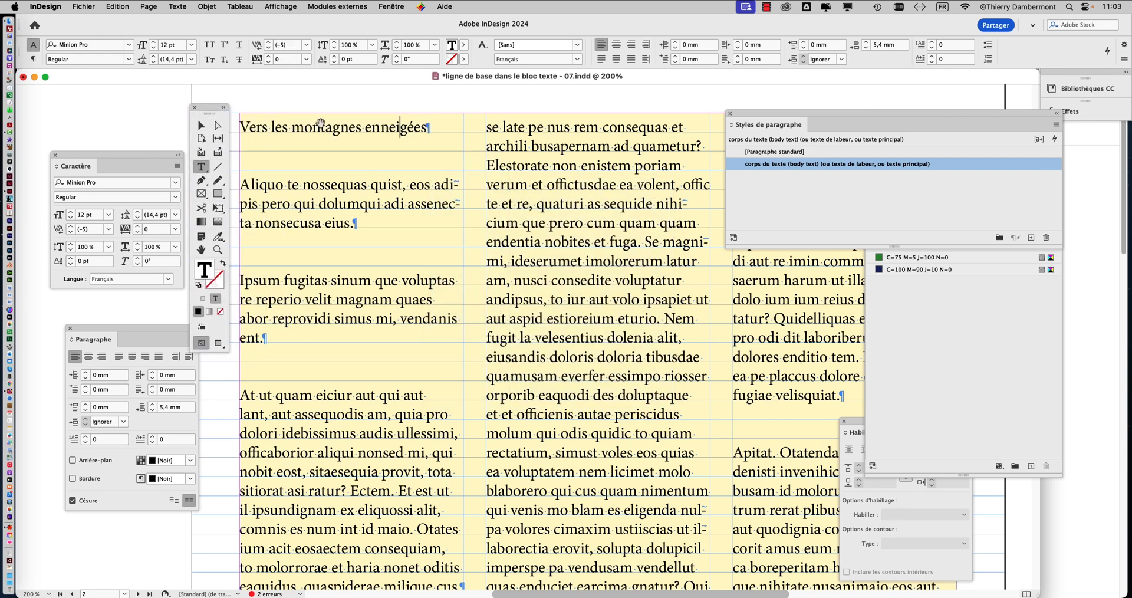
key(super+minus)
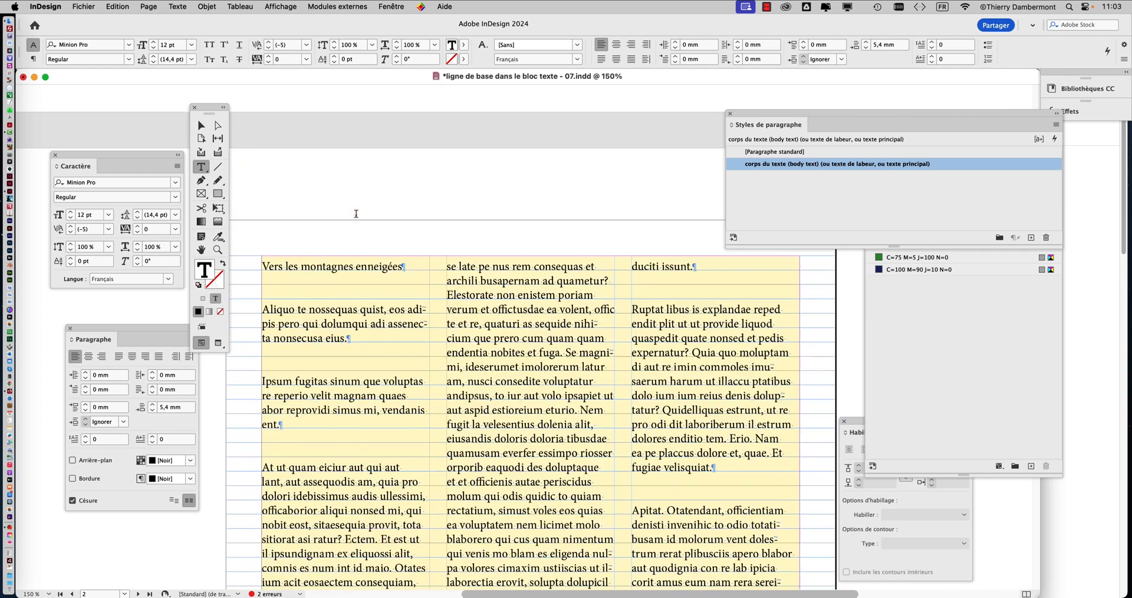
scroll(356, 213, up, 15)
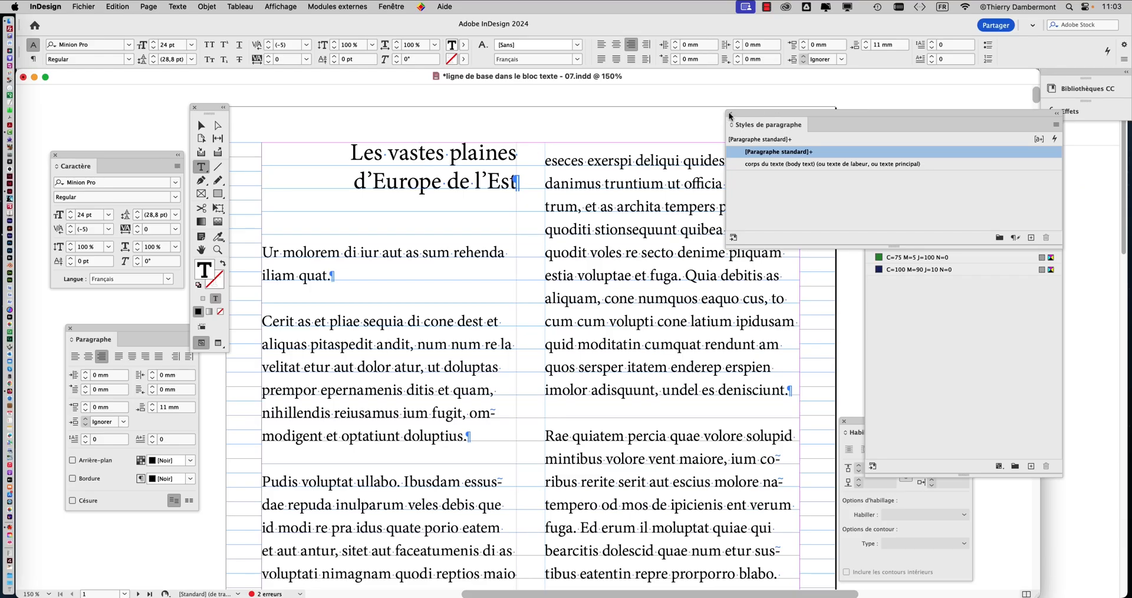
drag(744, 117, 434, 233)
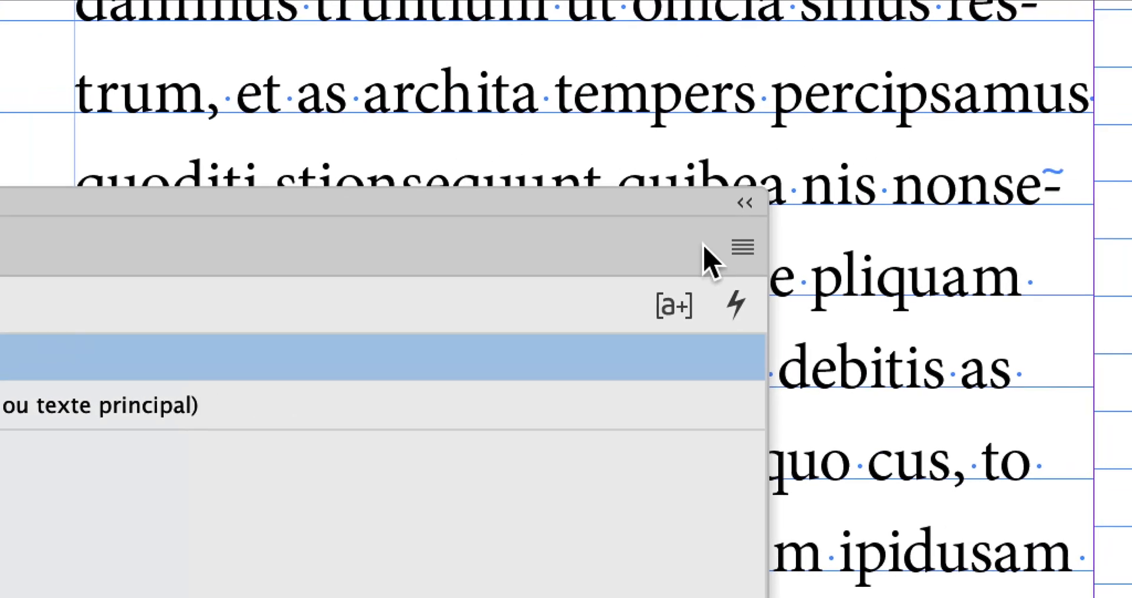
click(1098, 231)
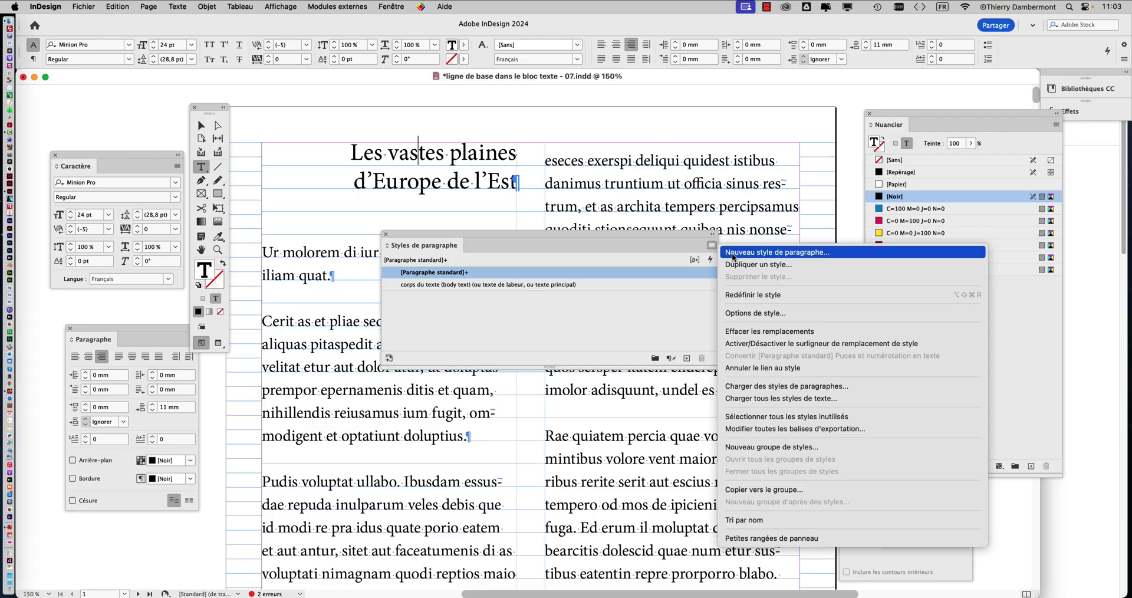
click(733, 256)
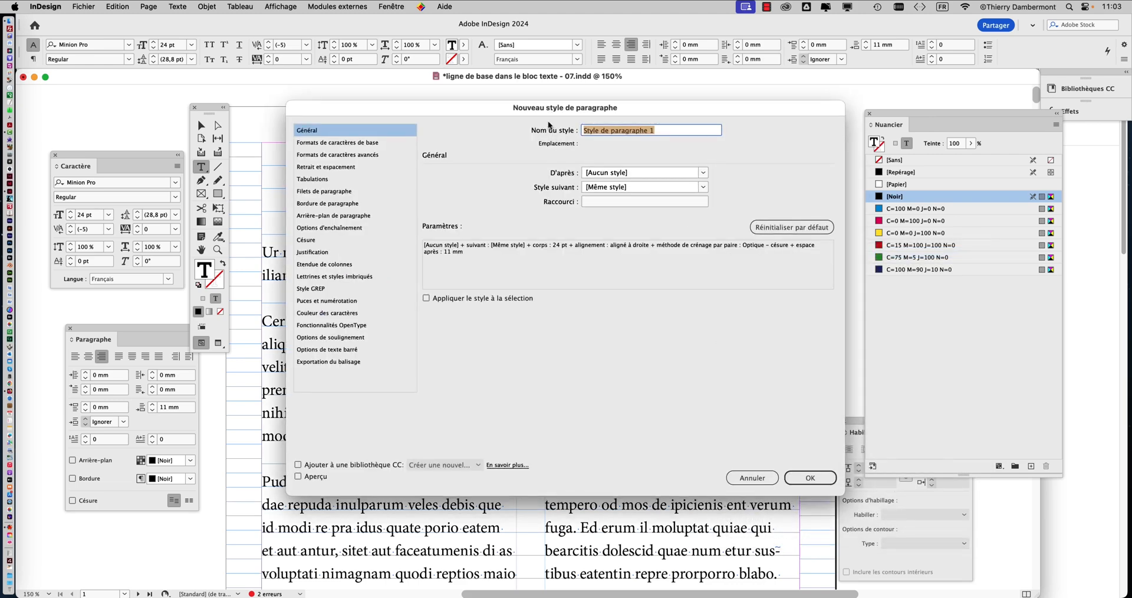
drag(590, 100, 580, 246)
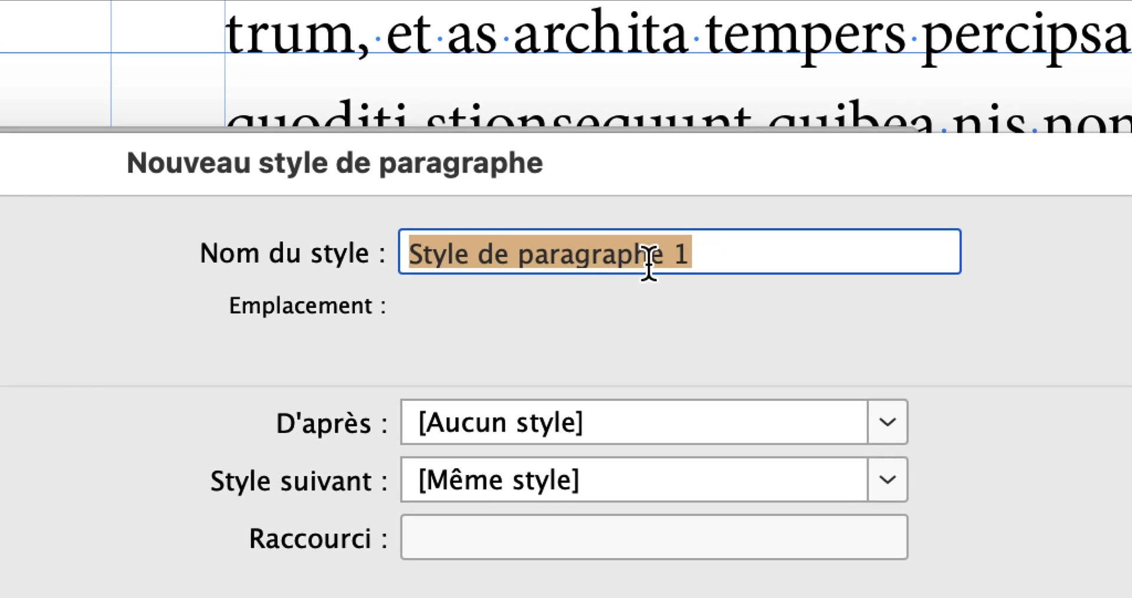
text(titre)
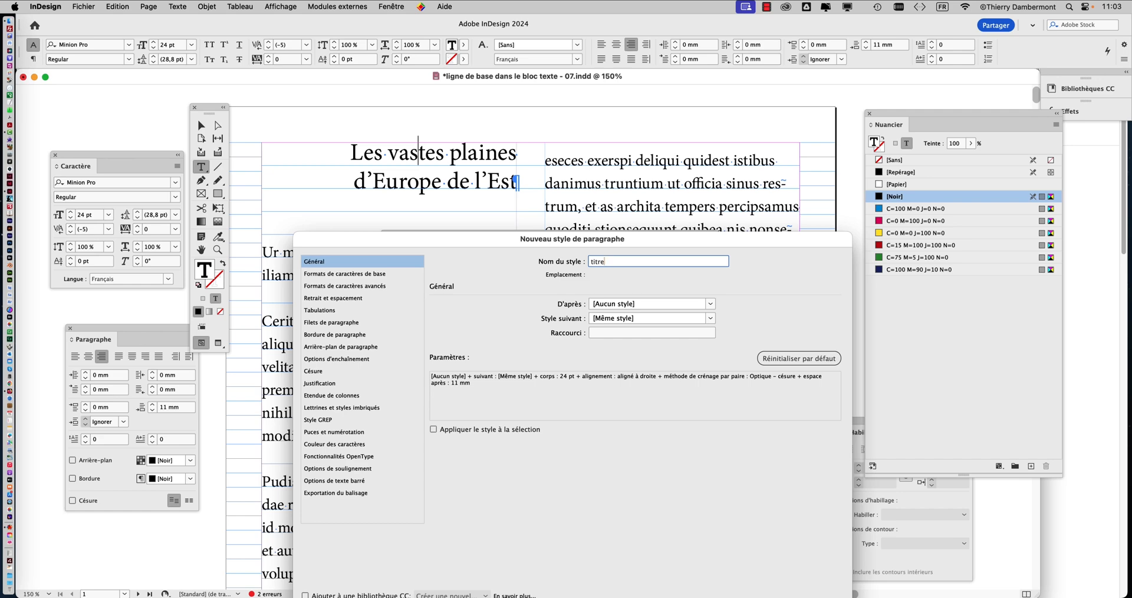
Step: Enable applying the new style to the selection and create it
drag(682, 248, 949, 98)
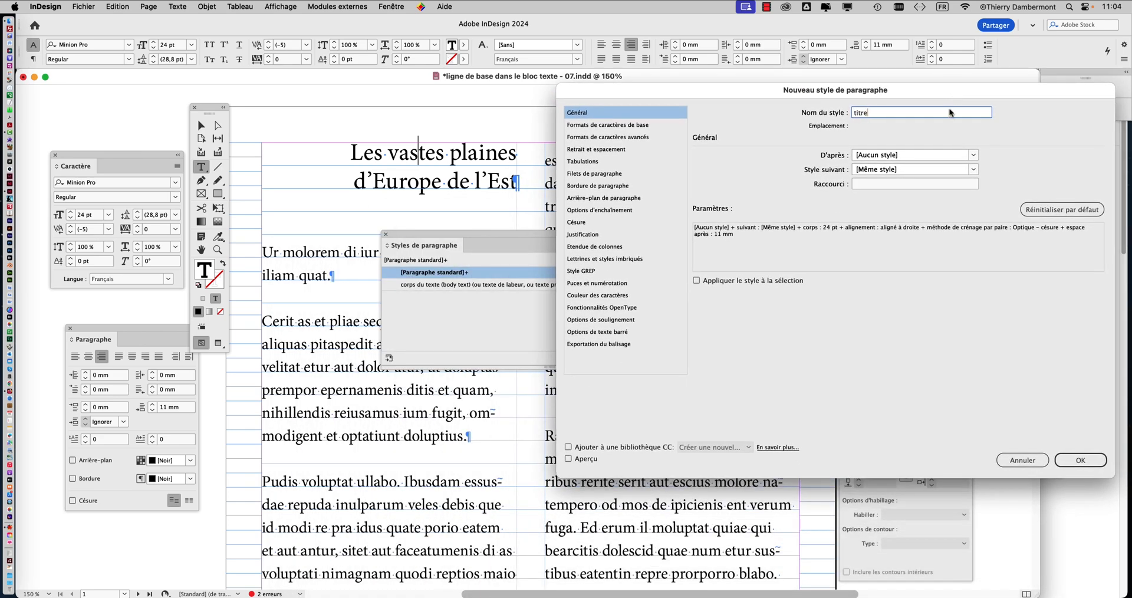
click(1079, 467)
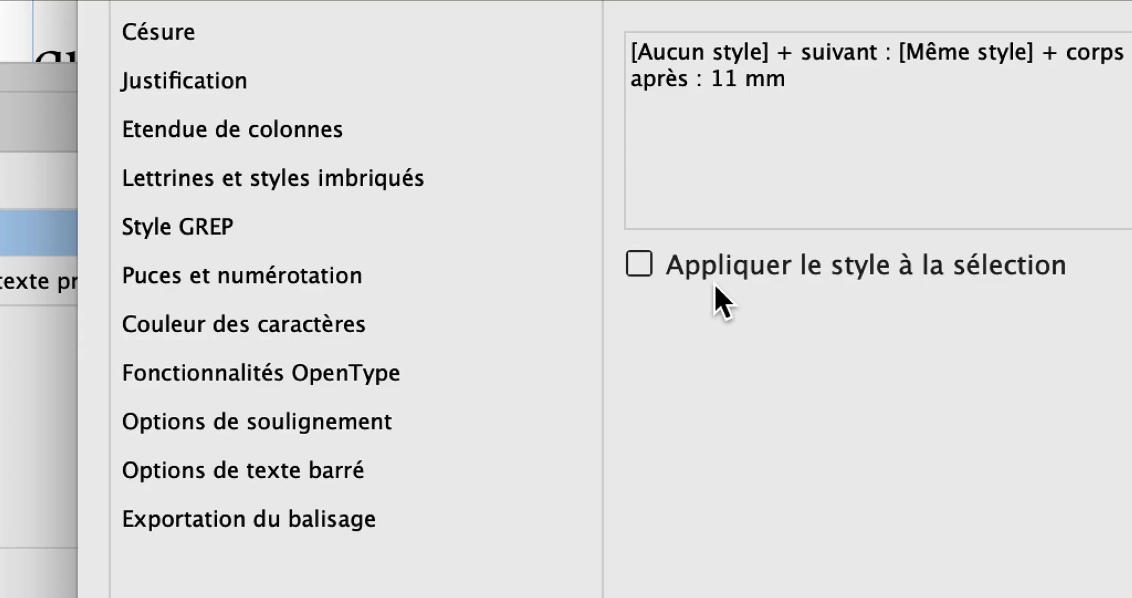
click(721, 278)
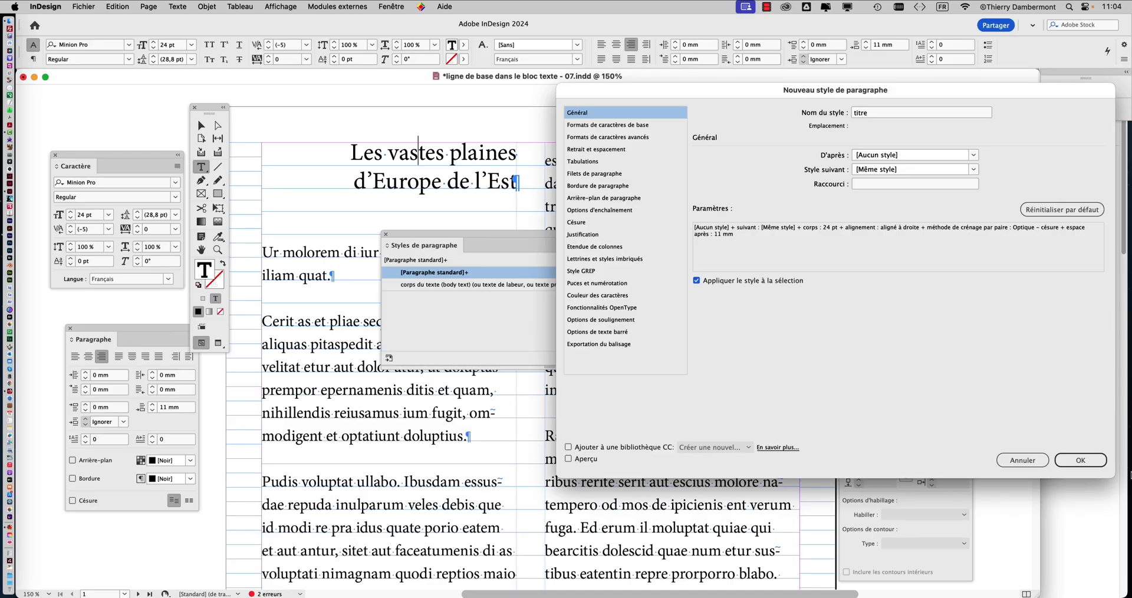
click(1080, 460)
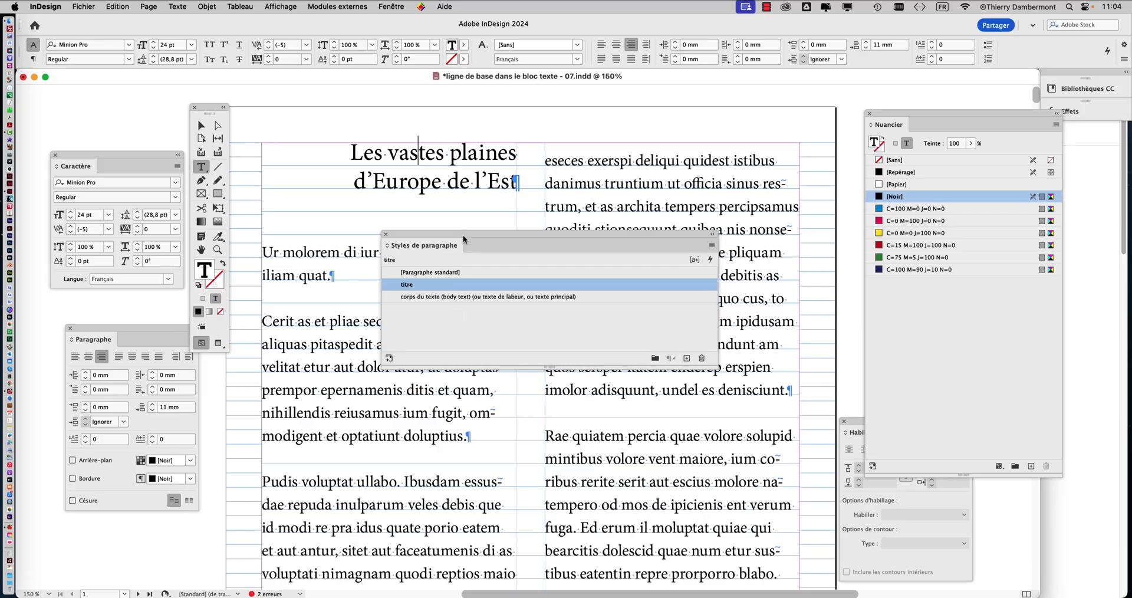
Step: Rearrange the floating panels around page 1 to examine the heading and its paragraph settings beside the text
drag(466, 242, 767, 165)
scroll(474, 235, down, 2)
scroll(473, 236, down, 2)
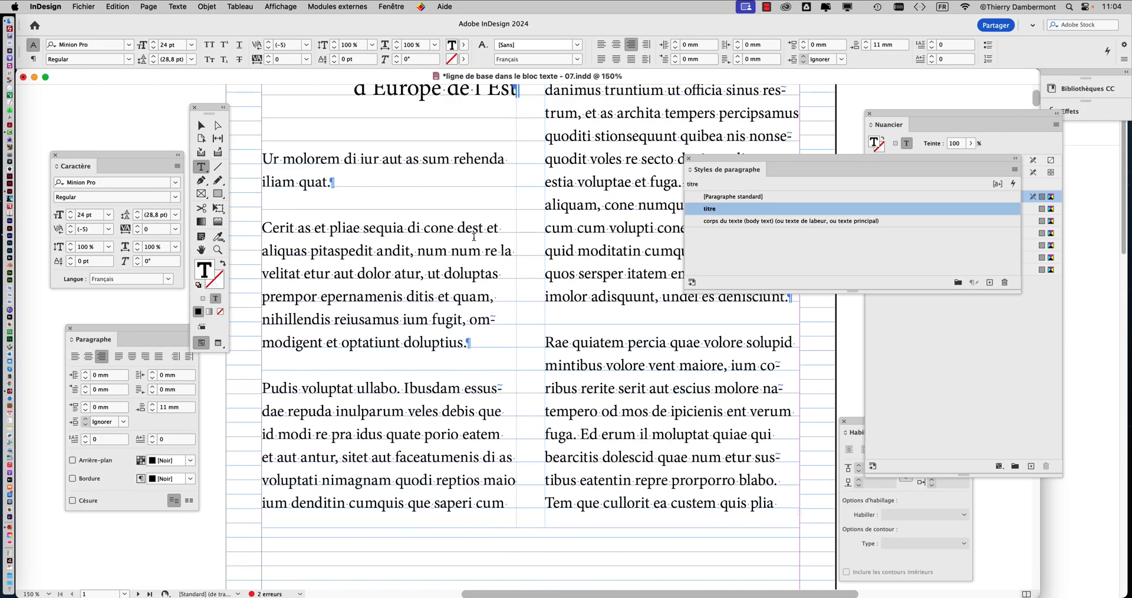
scroll(473, 236, up, 4)
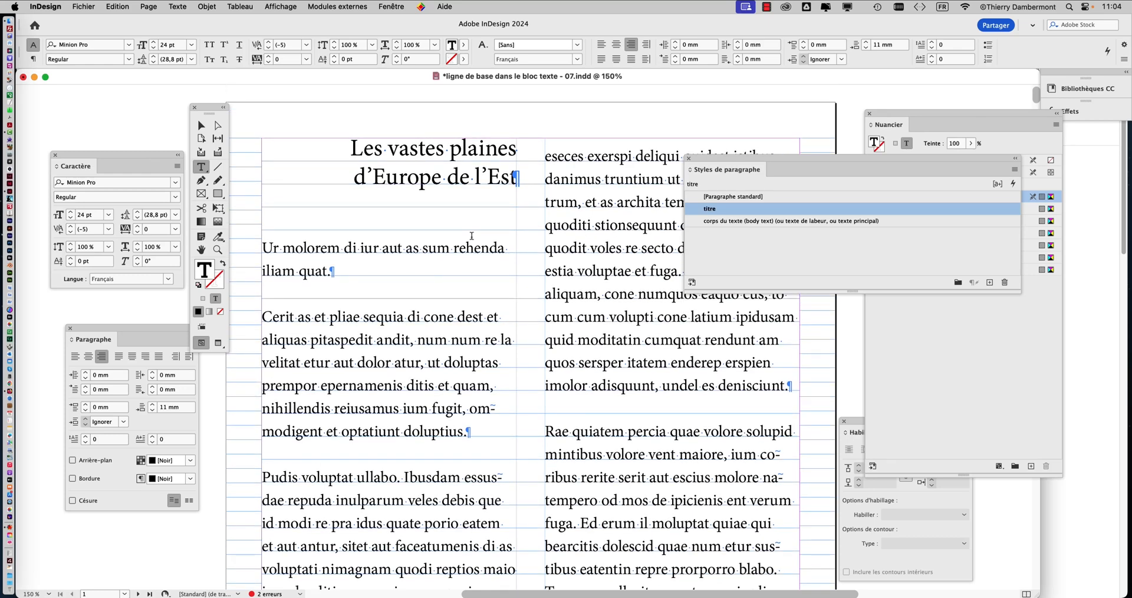
drag(170, 329, 369, 212)
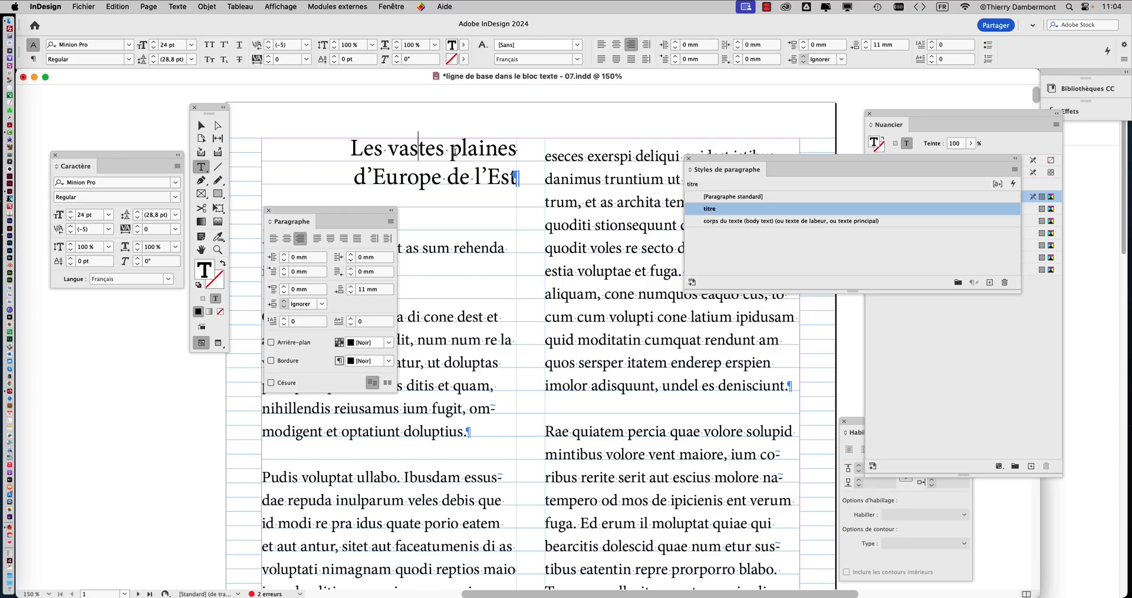
drag(135, 155, 136, 370)
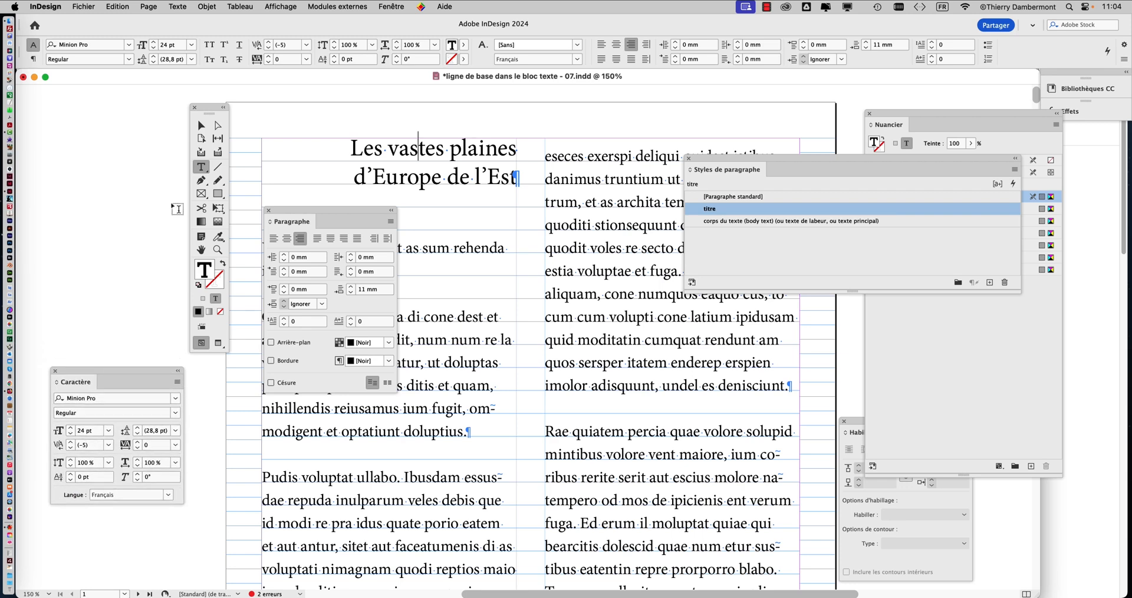
drag(200, 109, 121, 99)
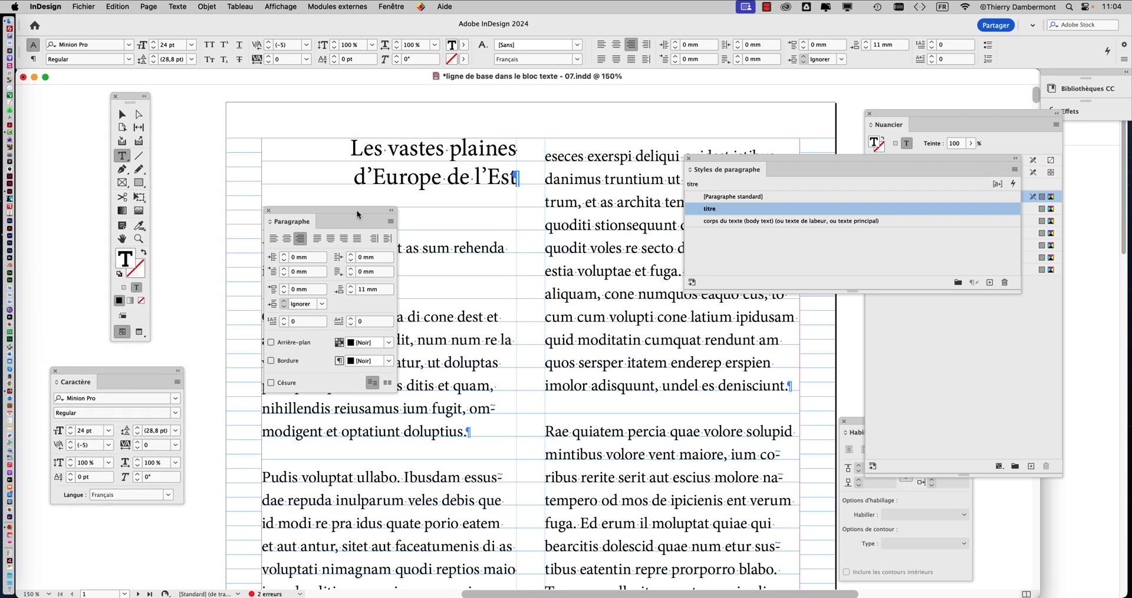
drag(357, 214, 284, 122)
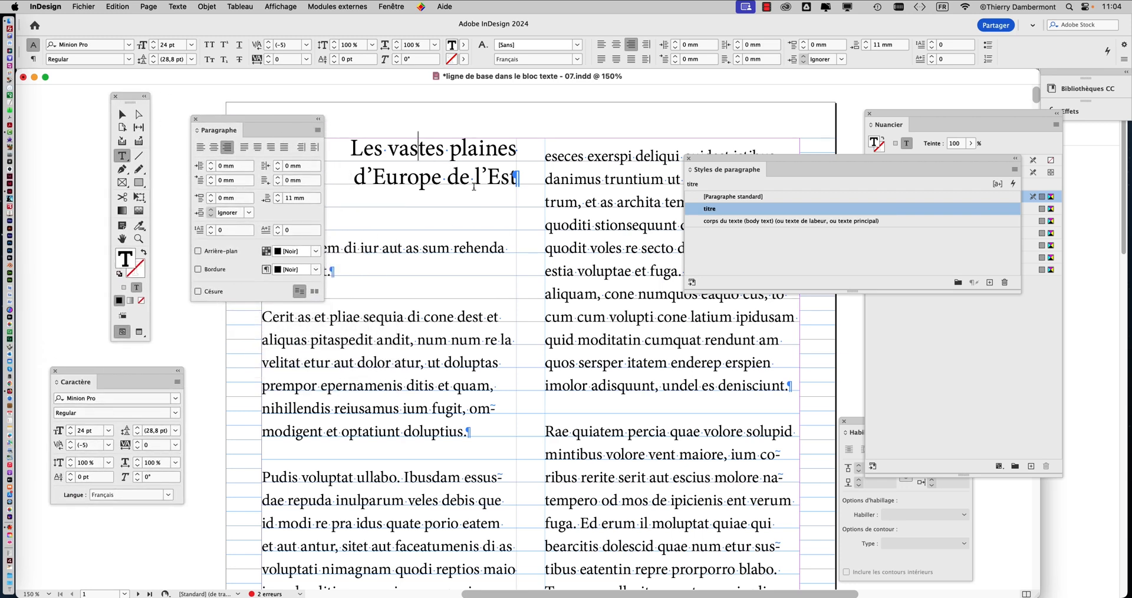
Step: Apply the paragraph style "titre" to the heading "Vers les montagnes enneigées" on page 2
scroll(454, 187, down, 15)
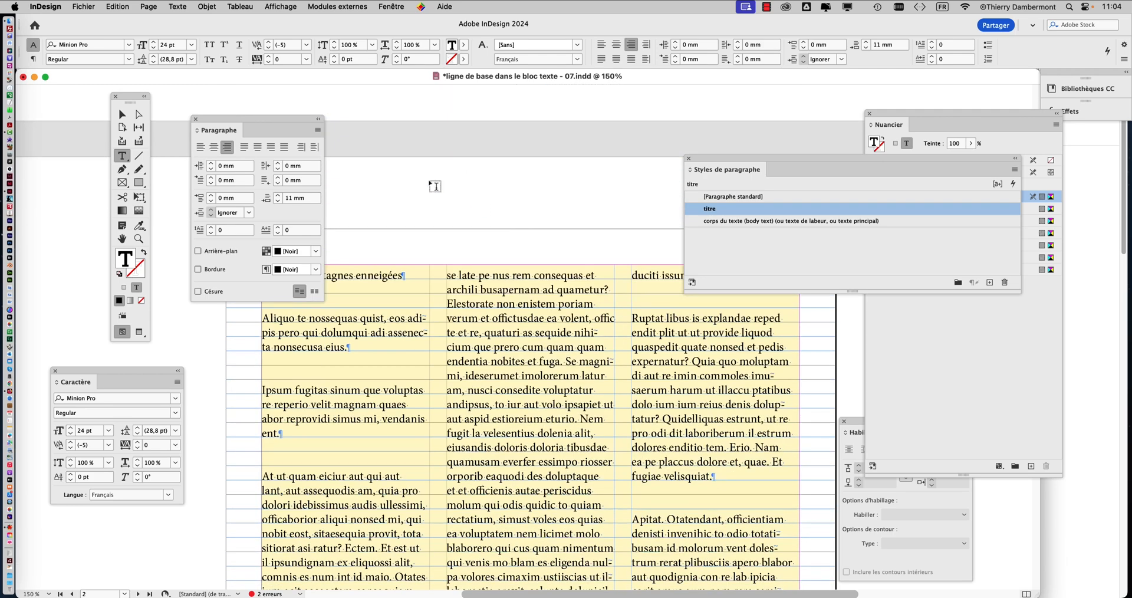
drag(297, 123, 544, 128)
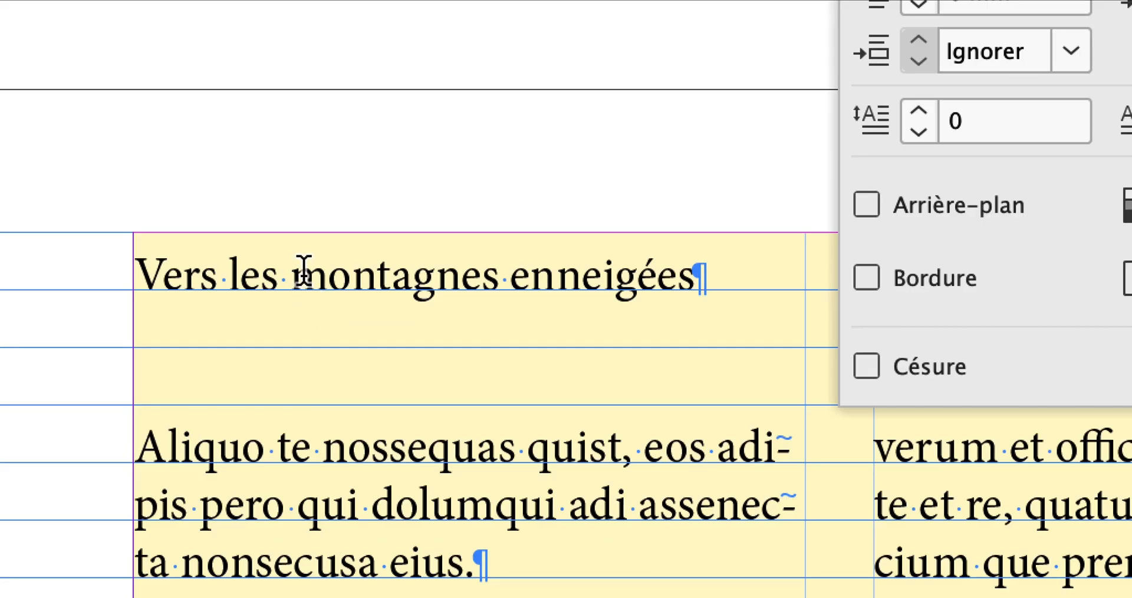
click(305, 274)
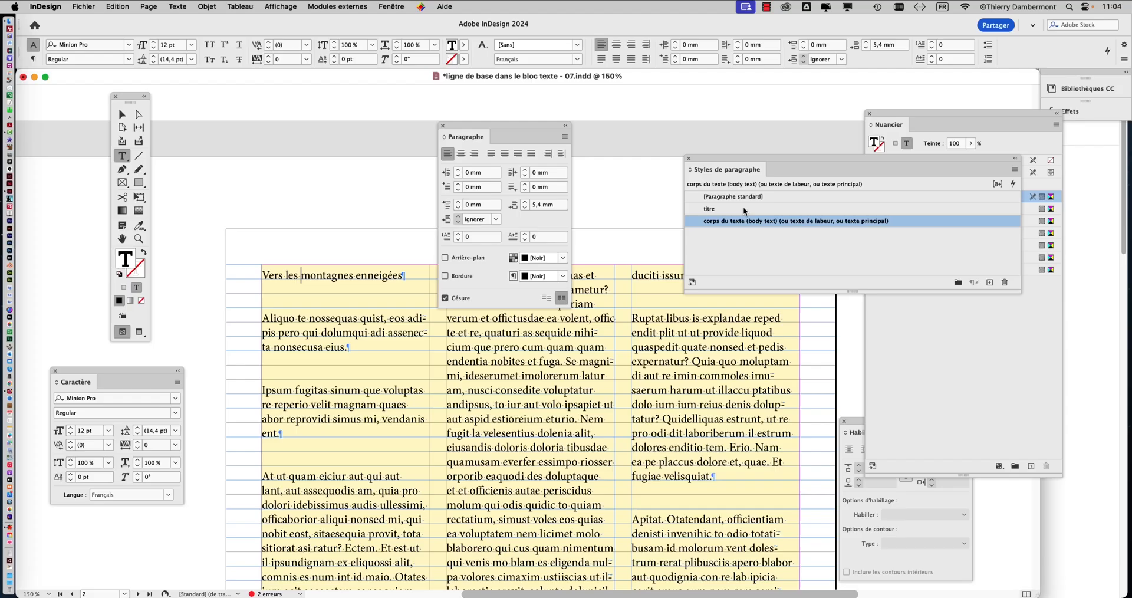
click(743, 208)
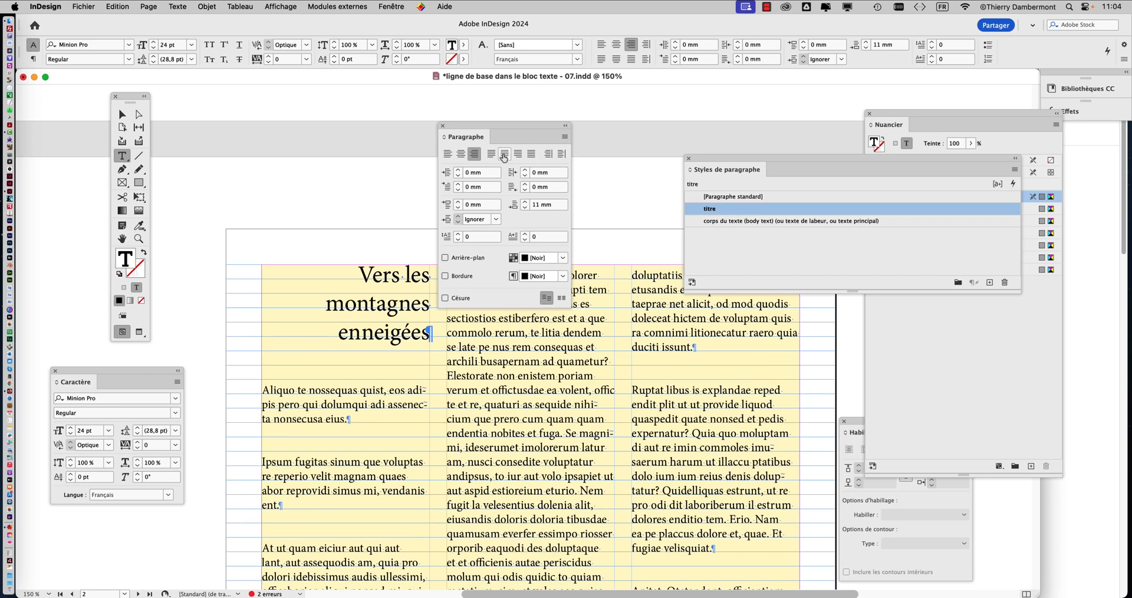
Step: Compare the styles of the page 1 heading and first body paragraph at 100% zoom, closing the floating paragraph settings and clearing the view
drag(500, 126, 614, 92)
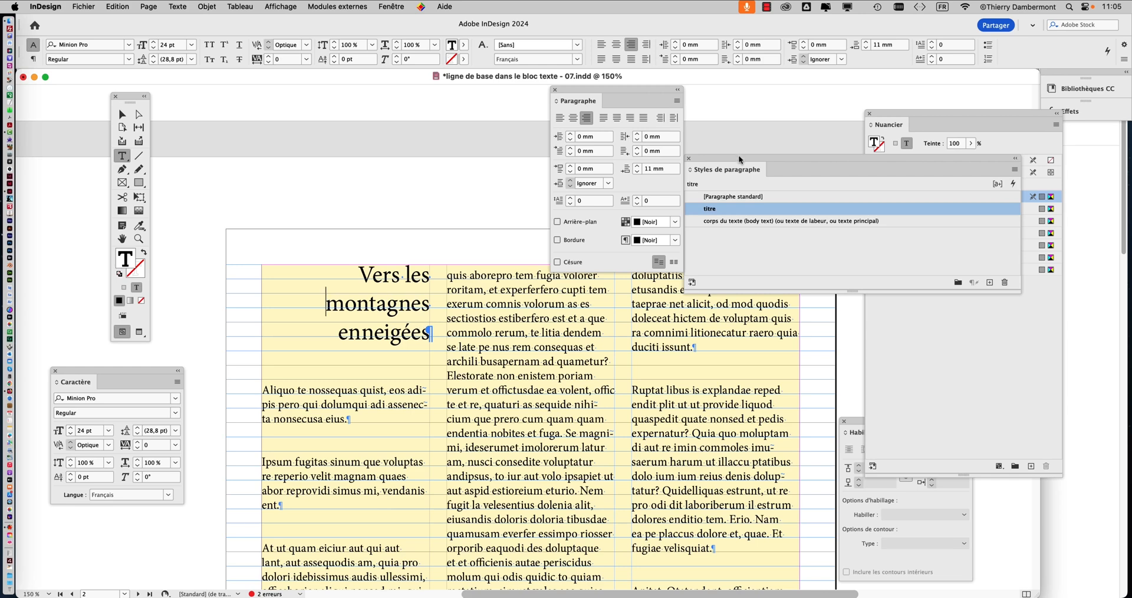
drag(738, 156, 515, 290)
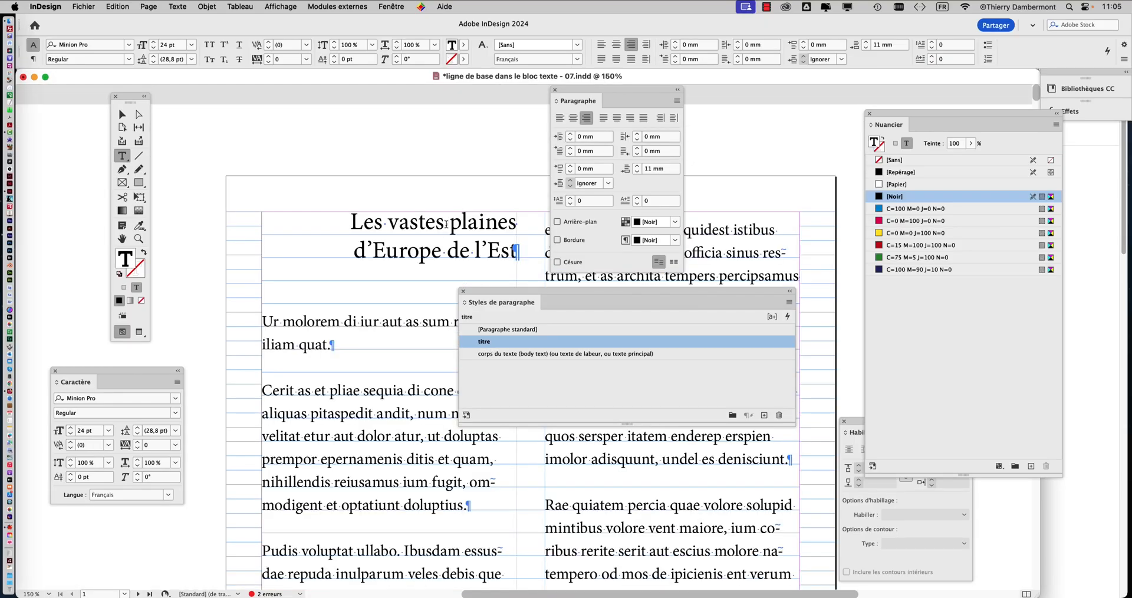
click(447, 219)
drag(517, 299, 767, 141)
click(555, 90)
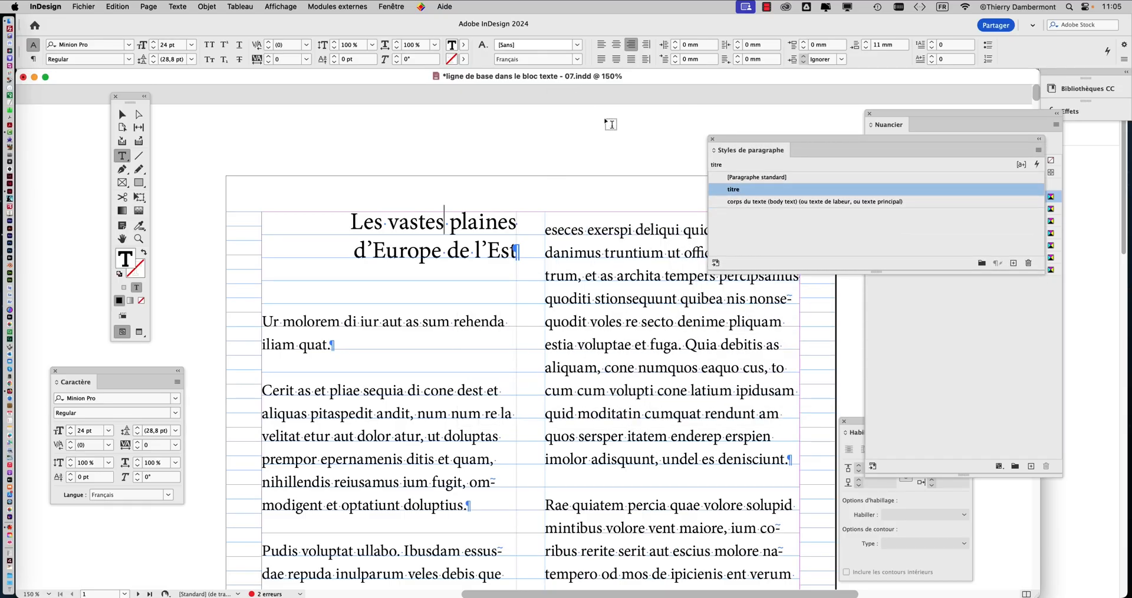
key(super+1)
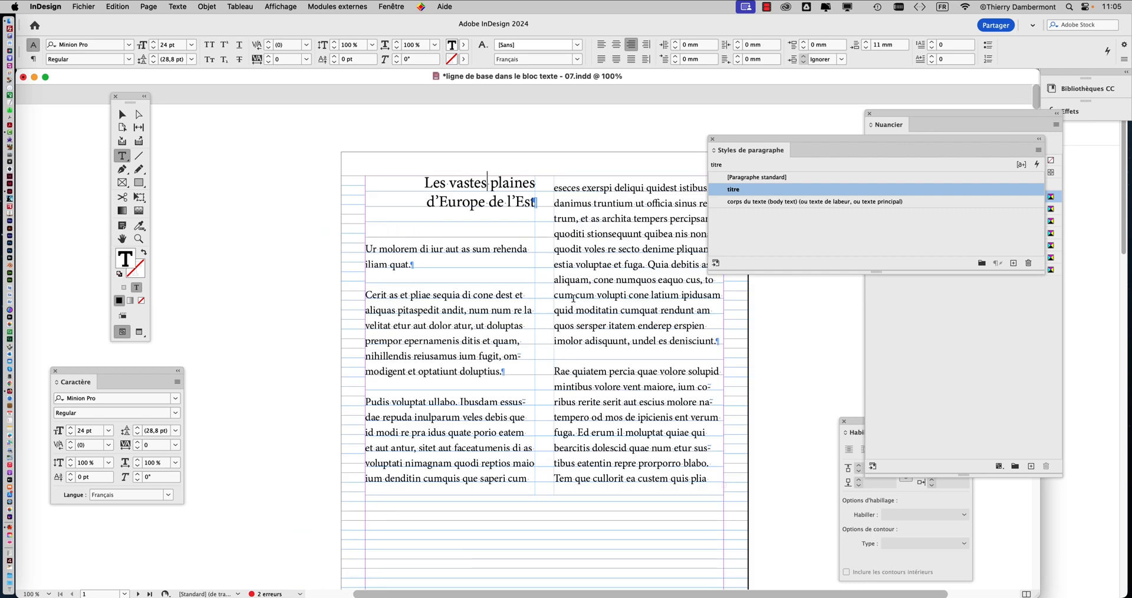
drag(717, 140, 757, 135)
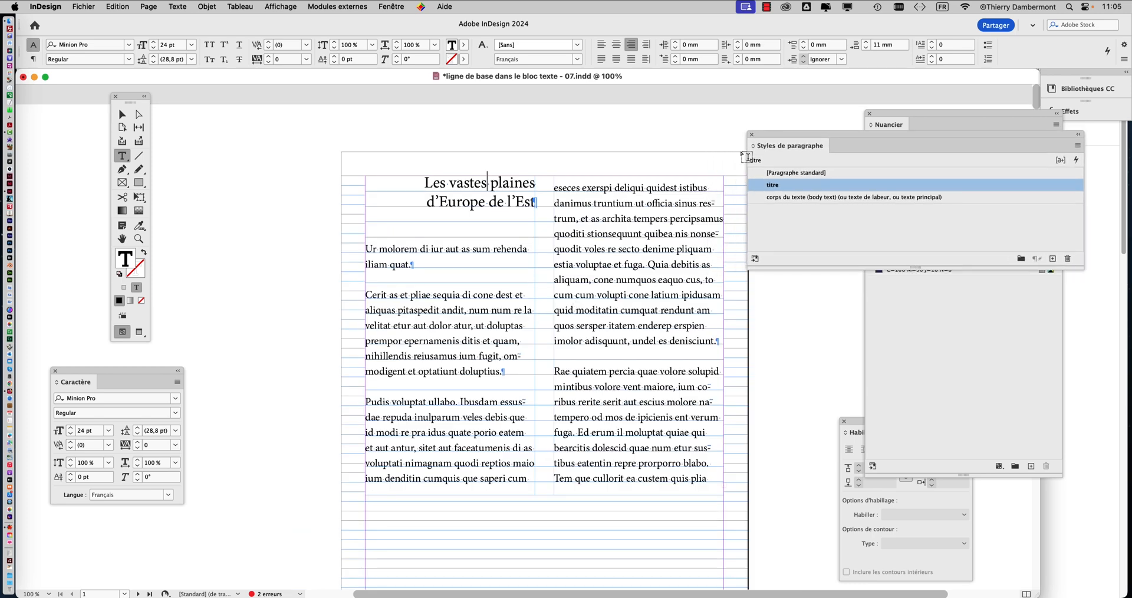
click(489, 250)
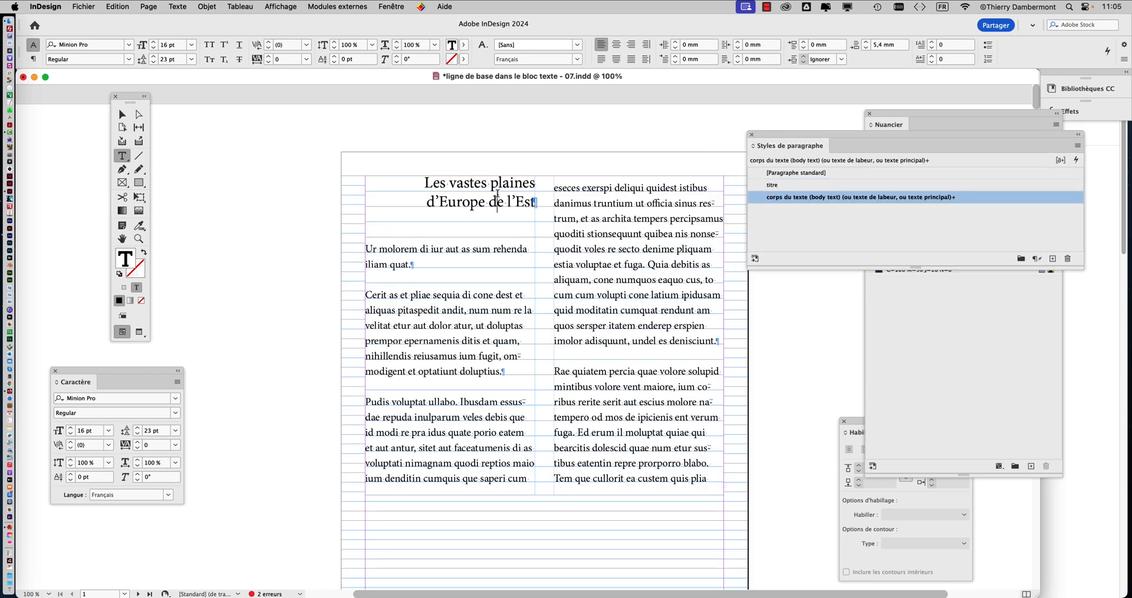